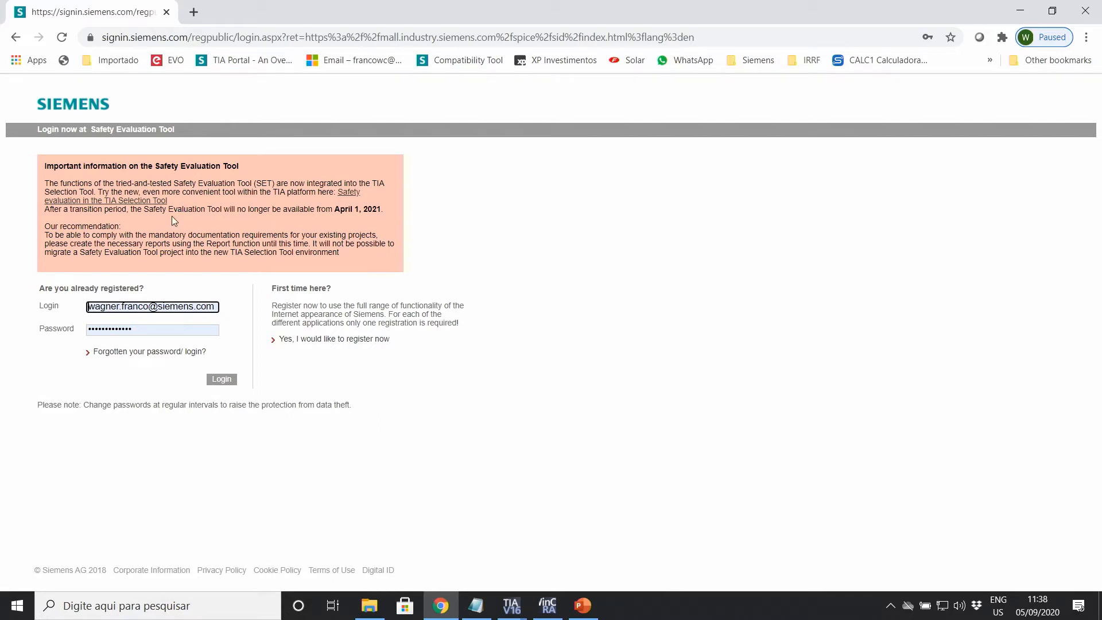
# Step: Log in and start a new project with ISO 13849-1 selected as its standard
pyautogui.click(221, 381)
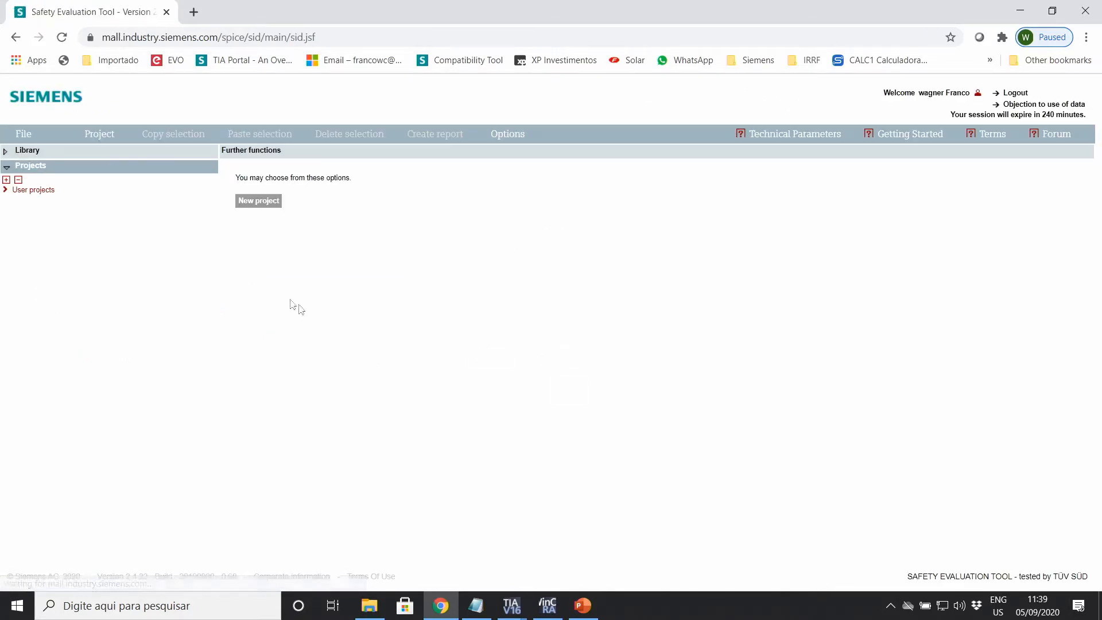
pyautogui.click(263, 200)
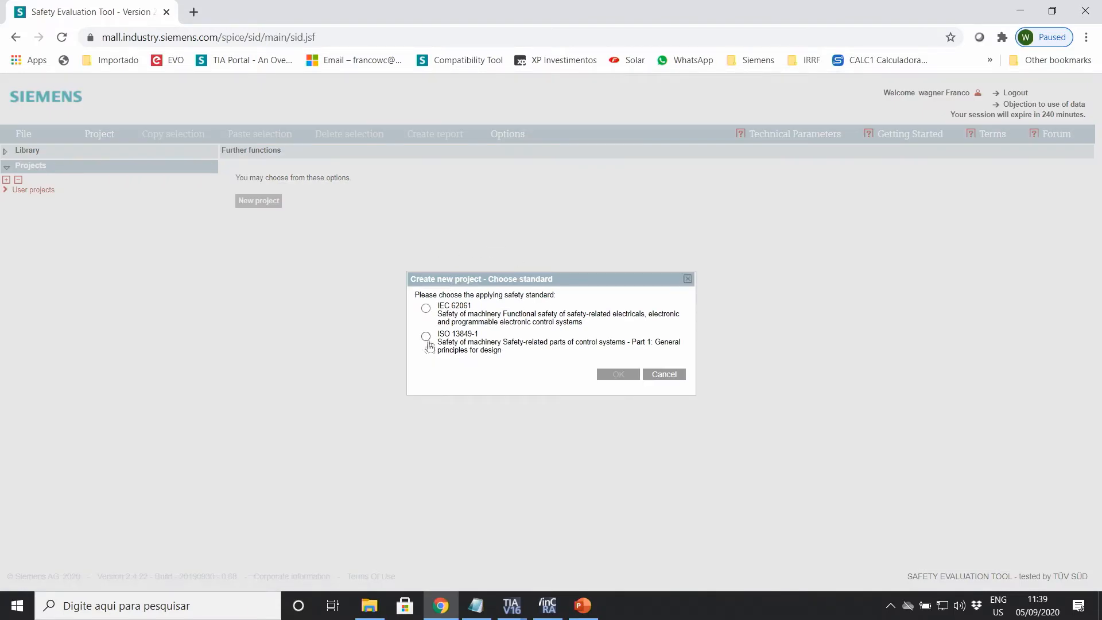
pyautogui.click(426, 337)
# Step: Create the ISO 13849-1 project, enter the suggested manager name, and add a safety area
pyautogui.click(618, 375)
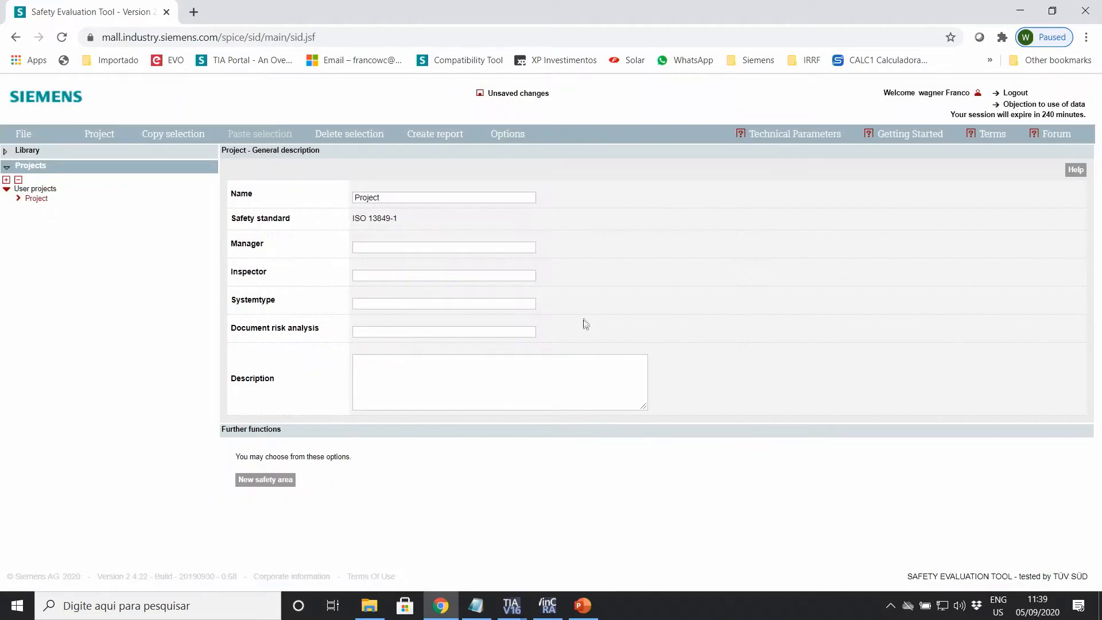
pyautogui.click(402, 248)
pyautogui.click(395, 265)
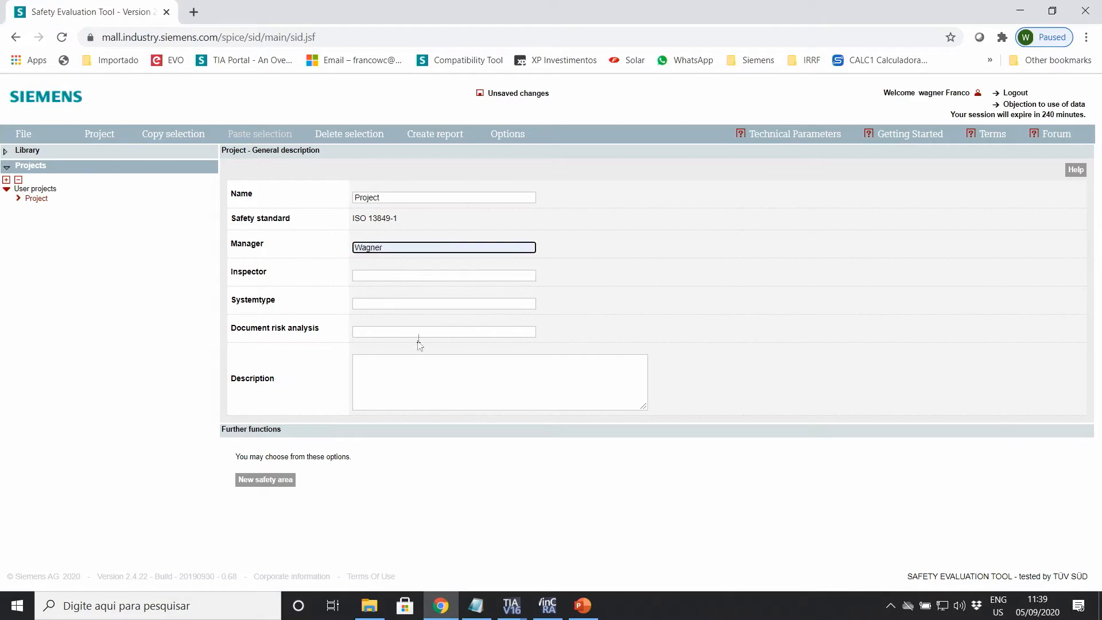
pyautogui.click(391, 373)
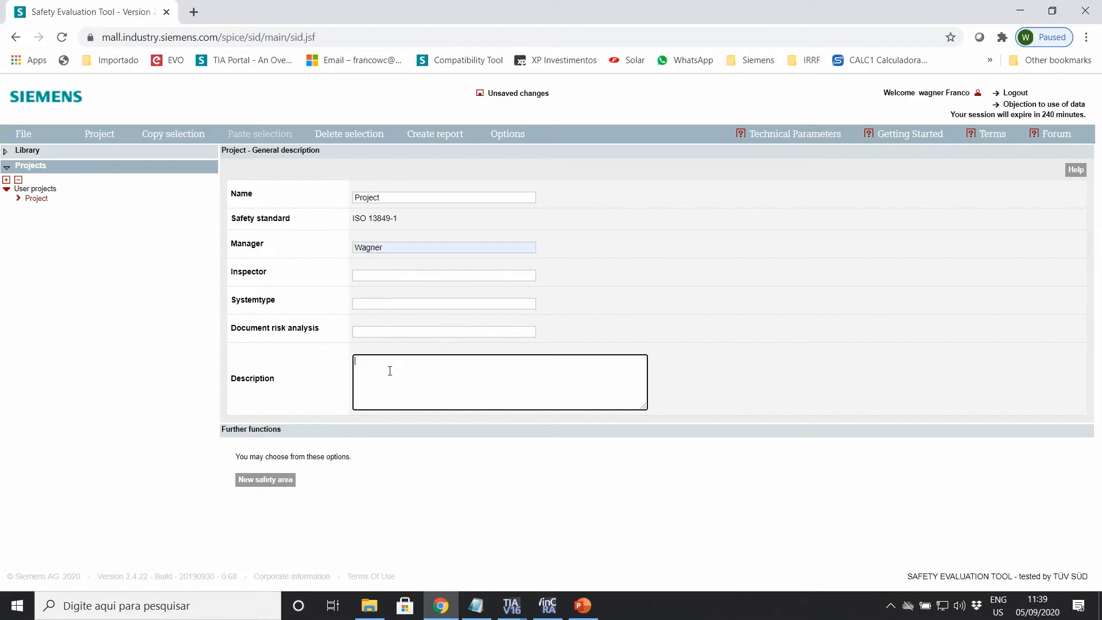
pyautogui.click(268, 483)
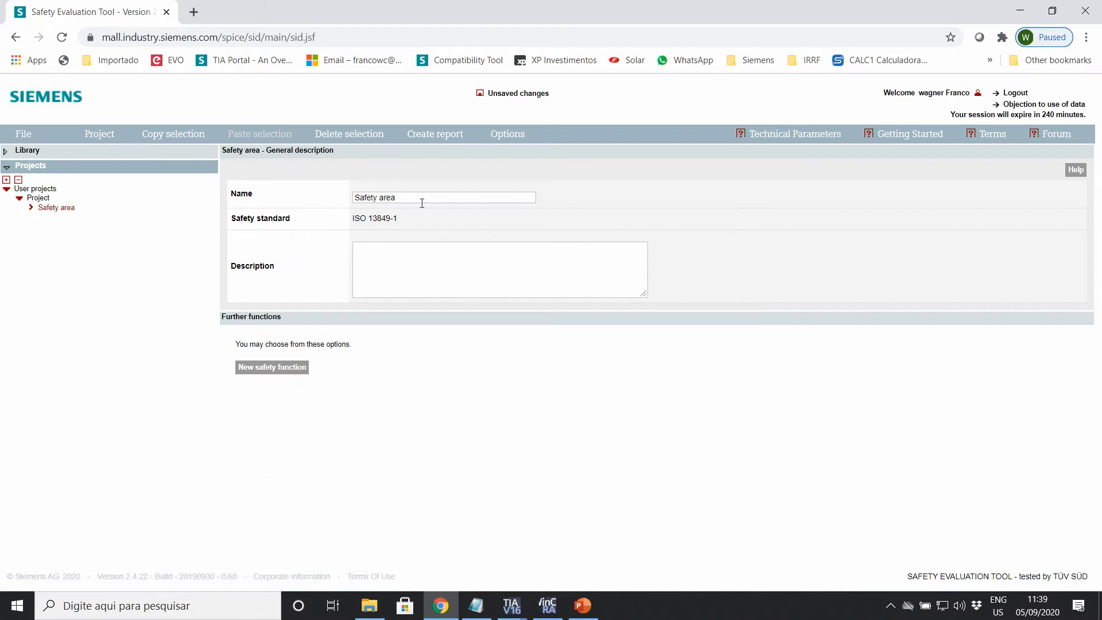
# Step: Name the area 'Safety area - Porta' and add a DETECTION > EVALUATION > REACTION safety function
pyautogui.click(417, 195)
pyautogui.click(409, 217)
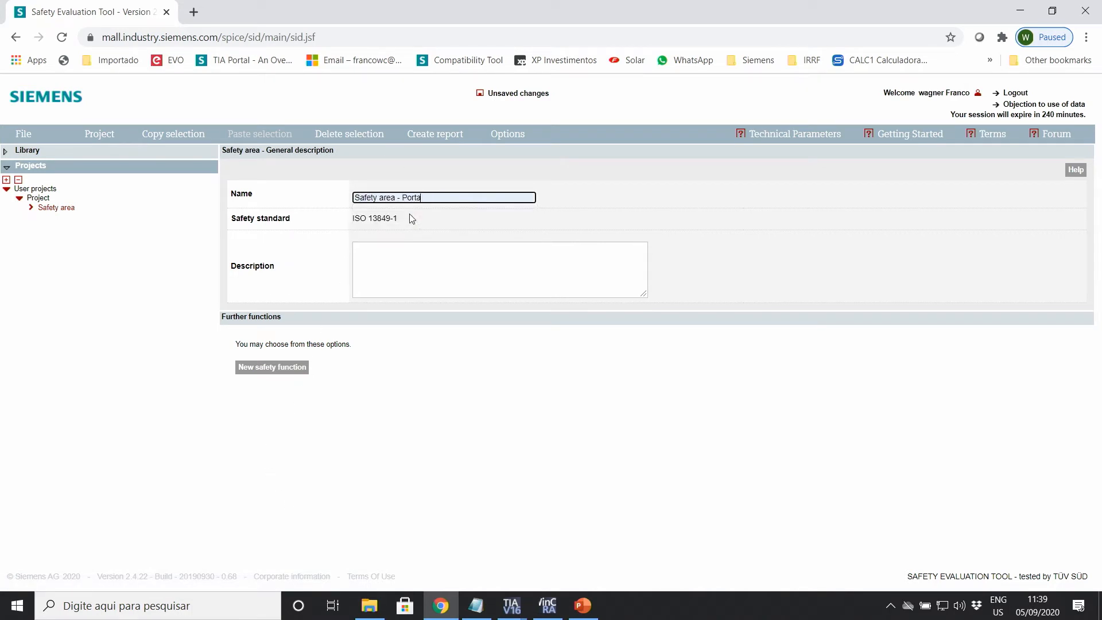
pyautogui.tripleClick(401, 196)
pyautogui.click(274, 370)
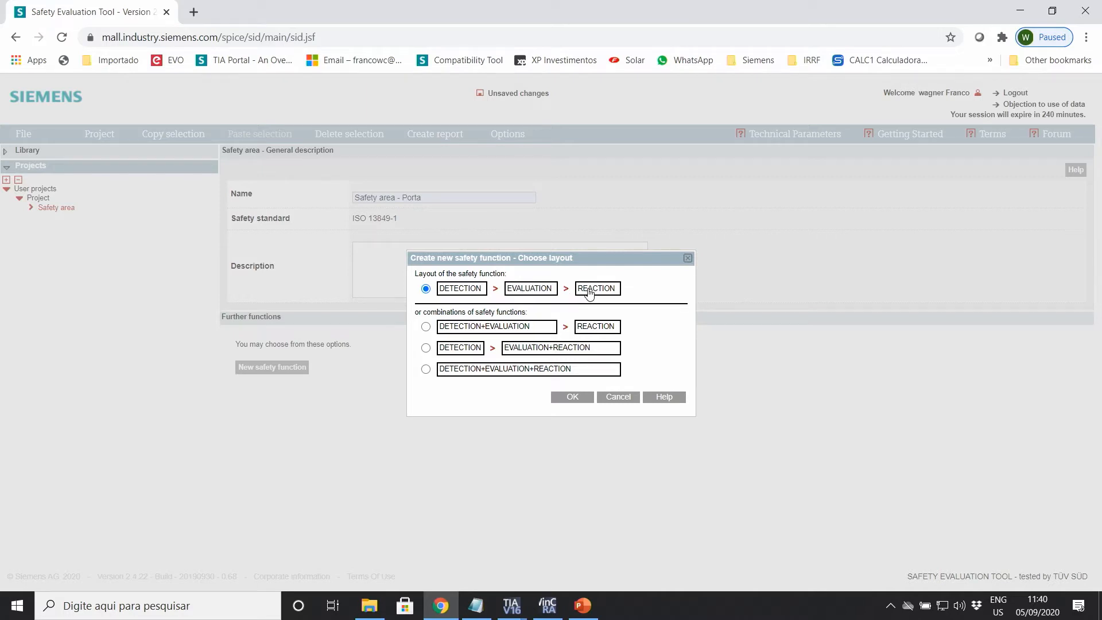
pyautogui.click(570, 400)
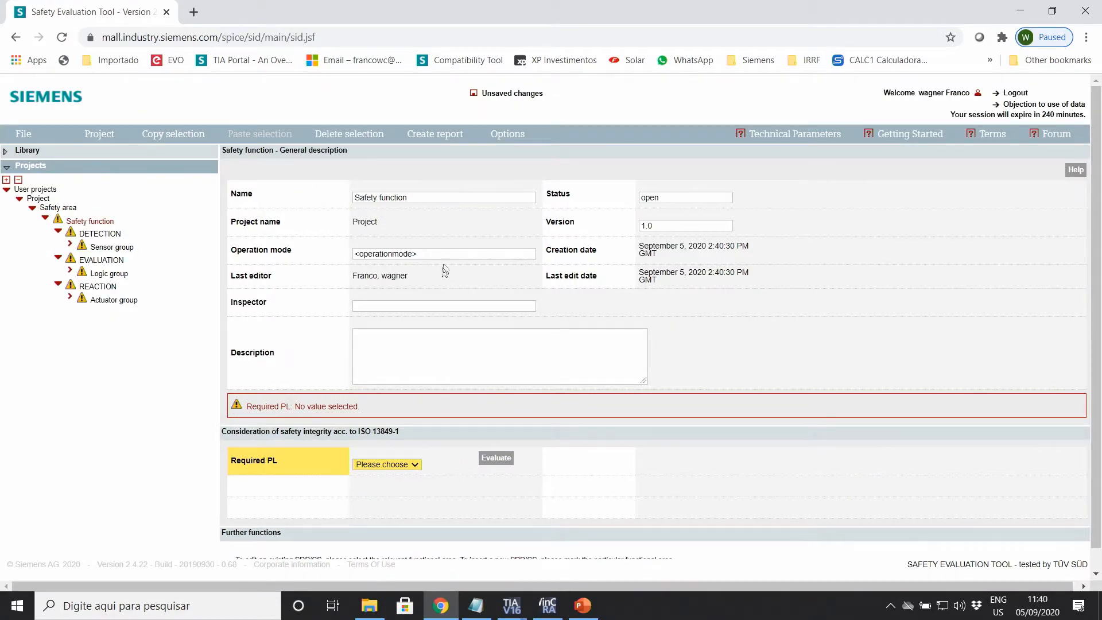
# Step: Choose PL e as the required PL and bring up the annex A risk graph
pyautogui.click(416, 465)
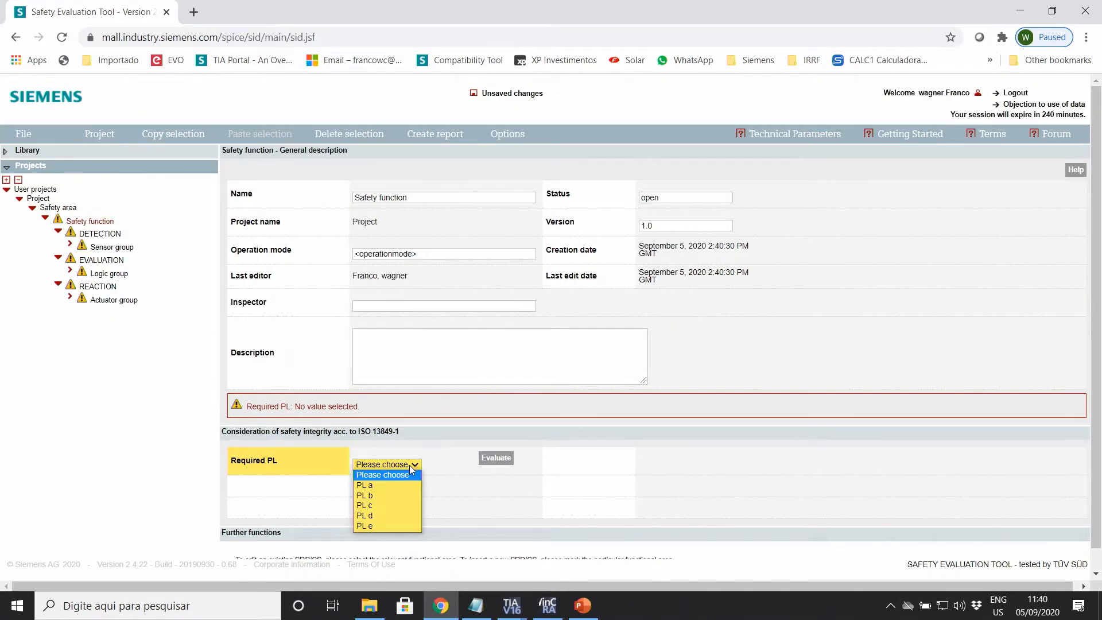
pyautogui.click(365, 526)
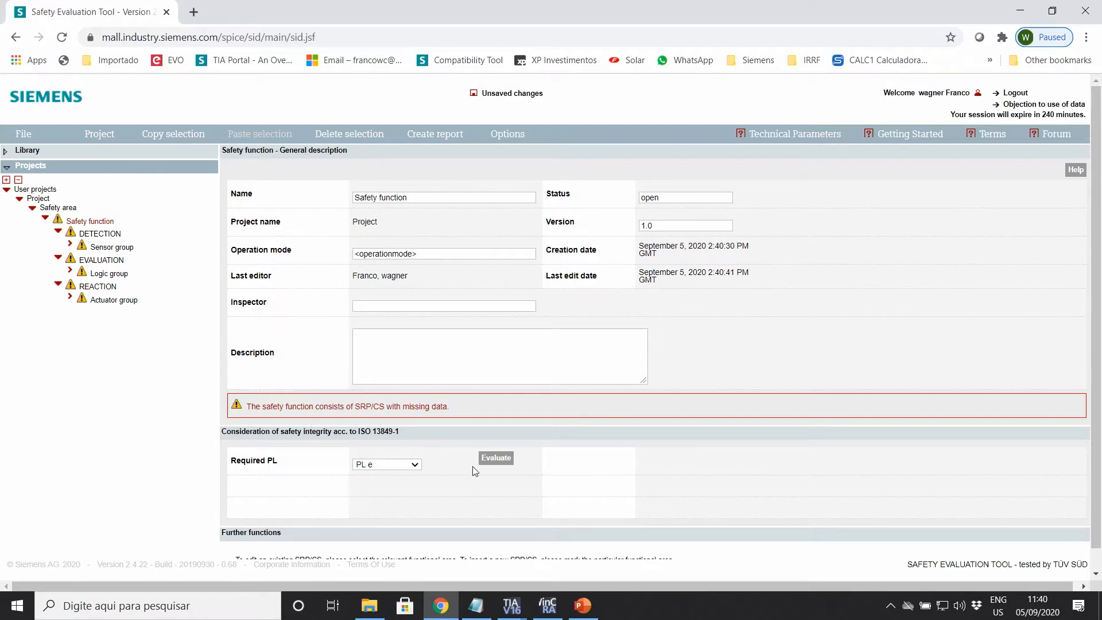
pyautogui.click(497, 459)
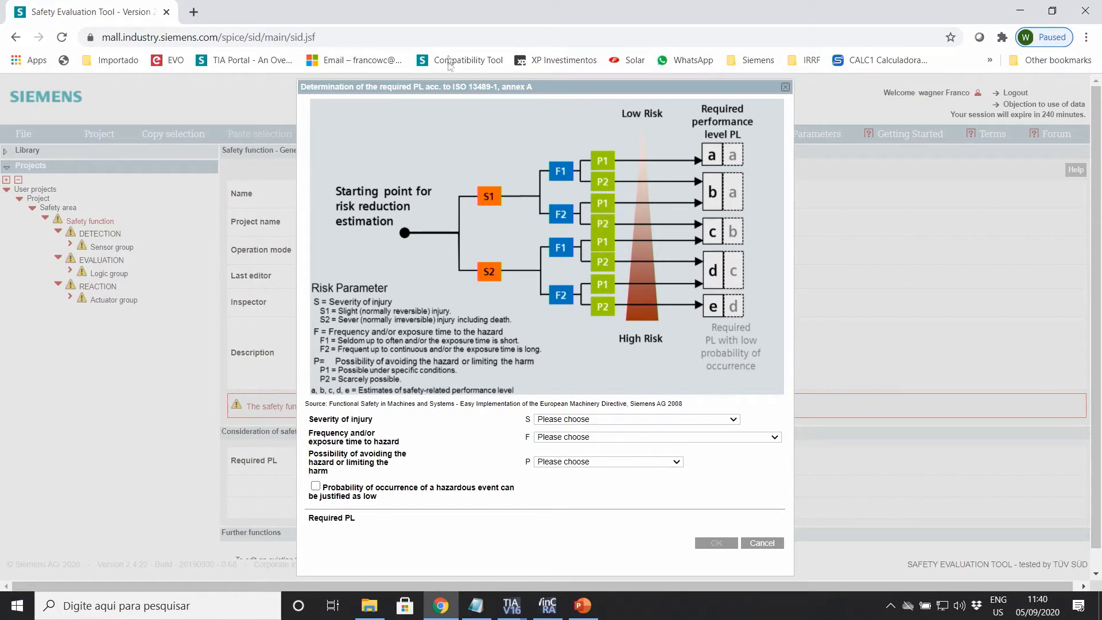
# Step: Rate severity S2, frequency F2 and avoidance P2 in the risk graph, accepting PL e
pyautogui.click(715, 420)
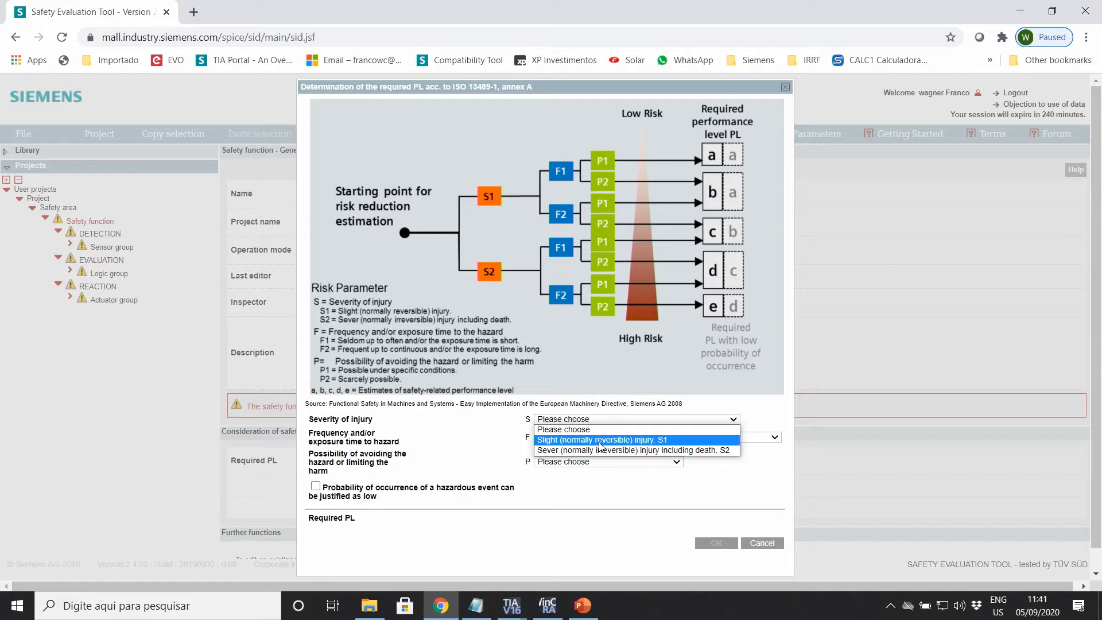
pyautogui.click(615, 450)
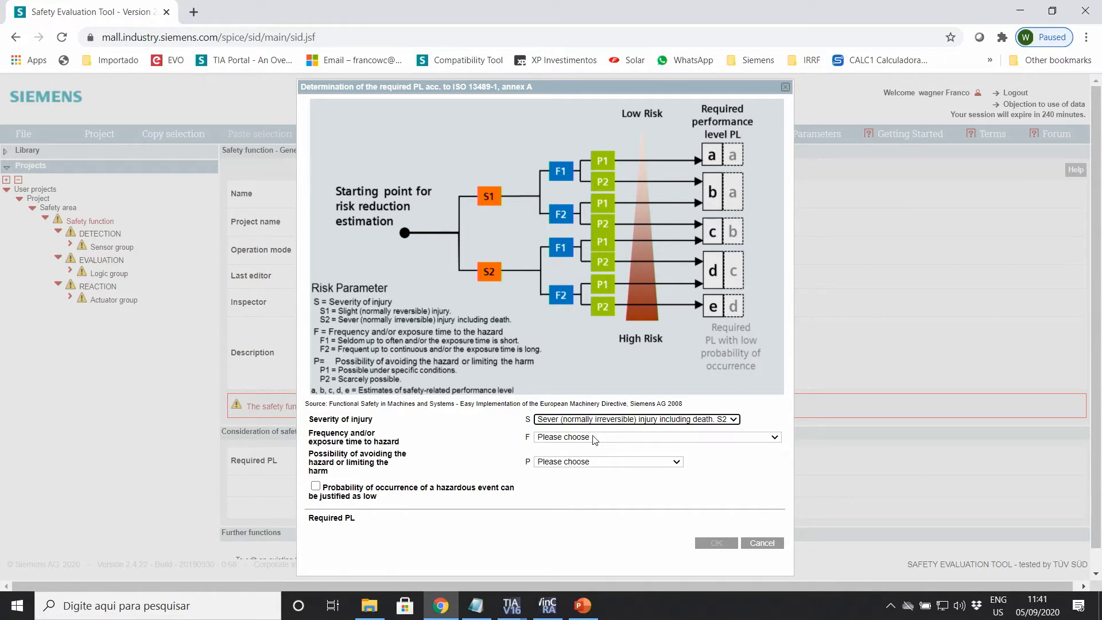
pyautogui.click(594, 439)
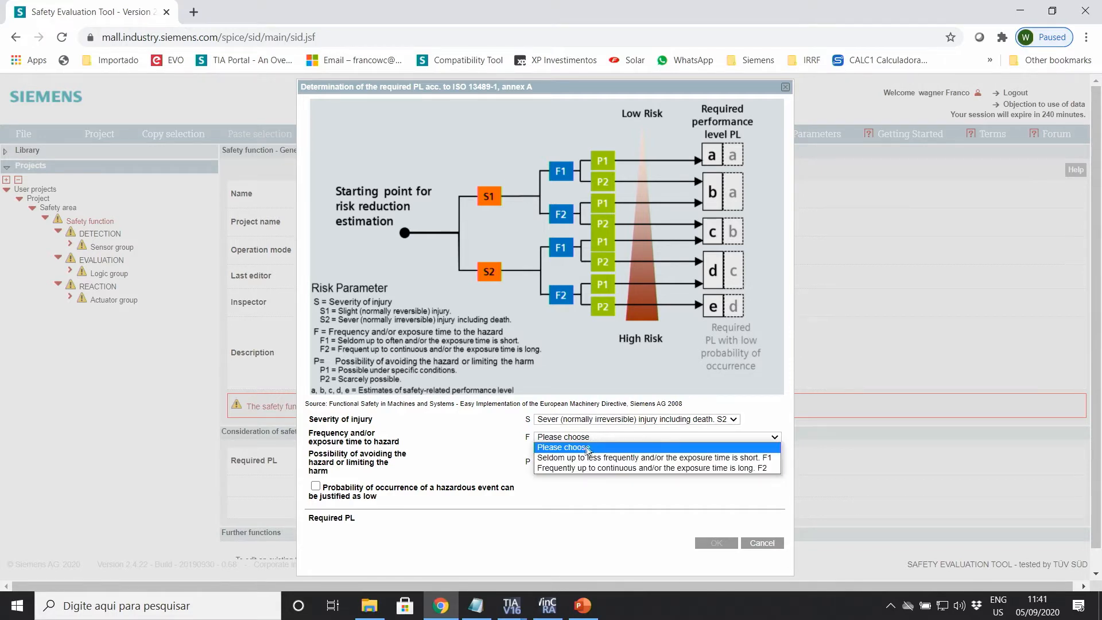
pyautogui.click(568, 469)
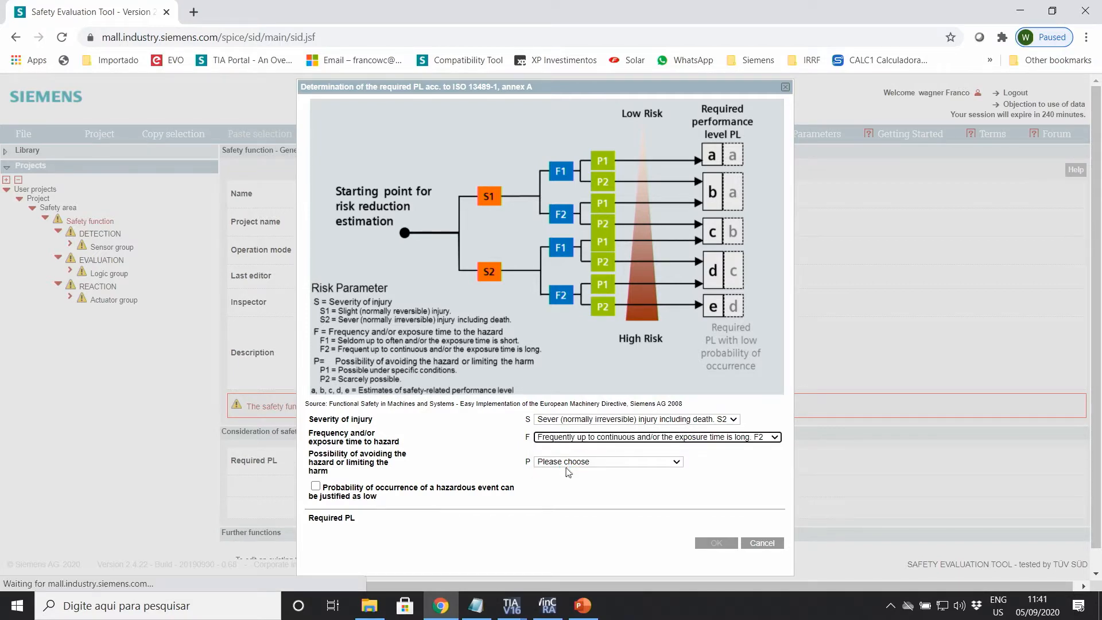
pyautogui.click(629, 465)
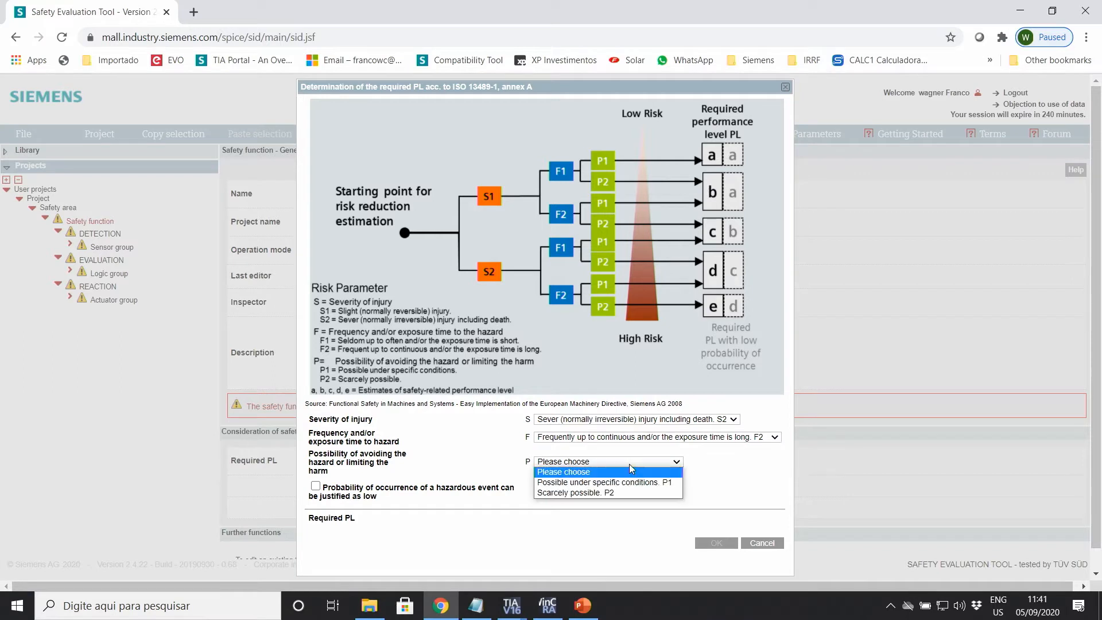
pyautogui.click(560, 493)
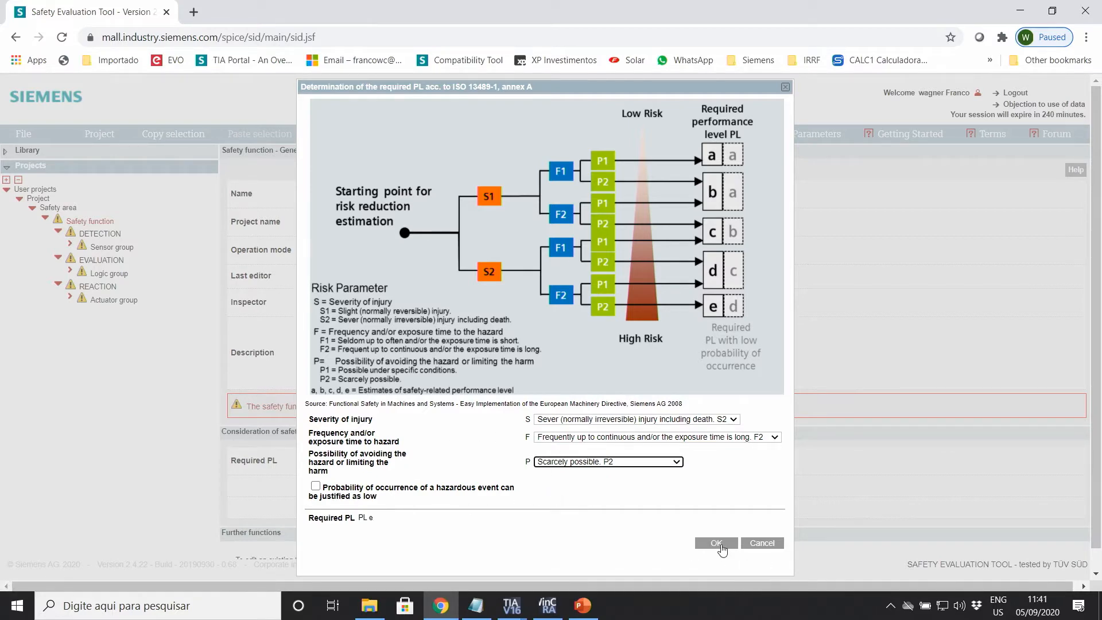
pyautogui.click(721, 545)
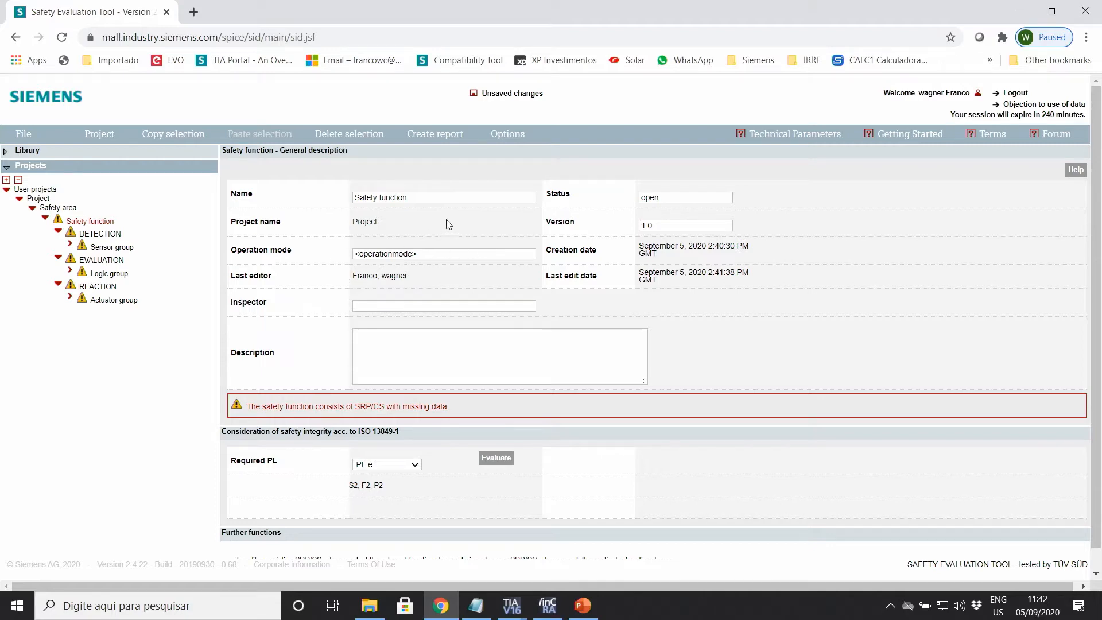
# Step: Rename the DETECTION sensor group to 'Micros'
pyautogui.click(101, 235)
pyautogui.click(107, 234)
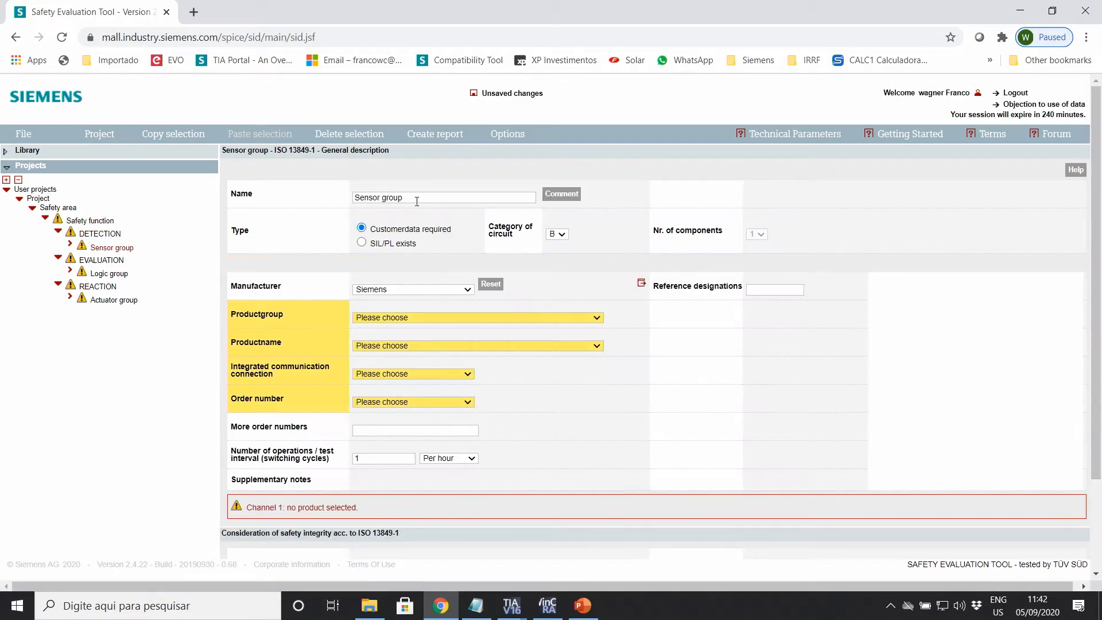
pyautogui.moveTo(418, 198); pyautogui.dragTo(298, 204)
pyautogui.click(298, 204)
pyautogui.doubleClick(380, 203)
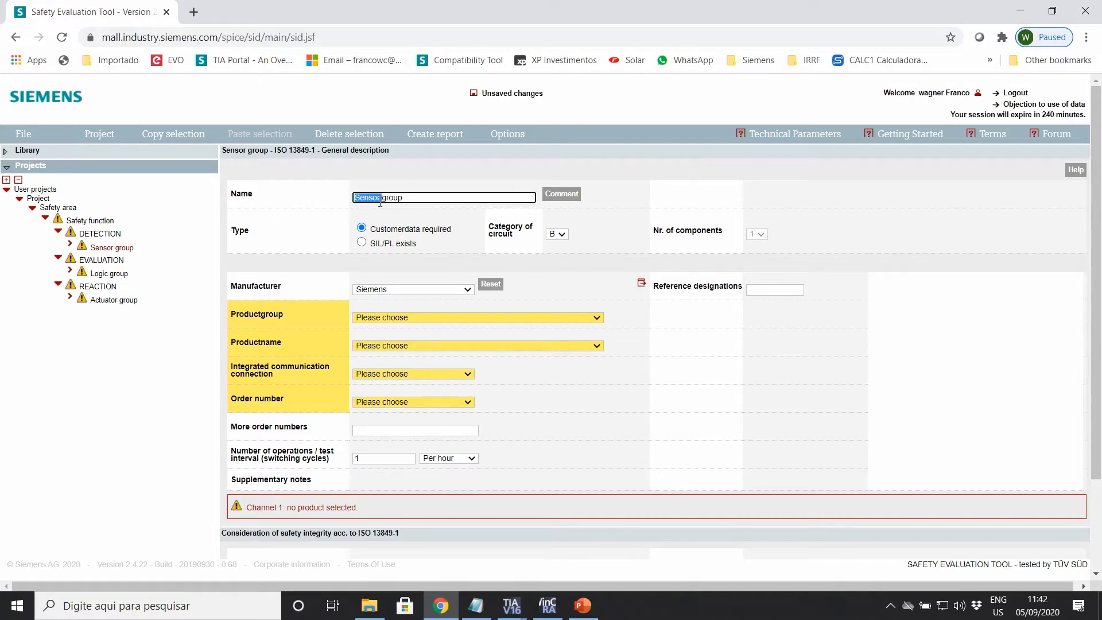
pyautogui.press('Delete')
pyautogui.press('Delete')
pyautogui.press('Delete')
pyautogui.press('Delete')
pyautogui.write('Micros')
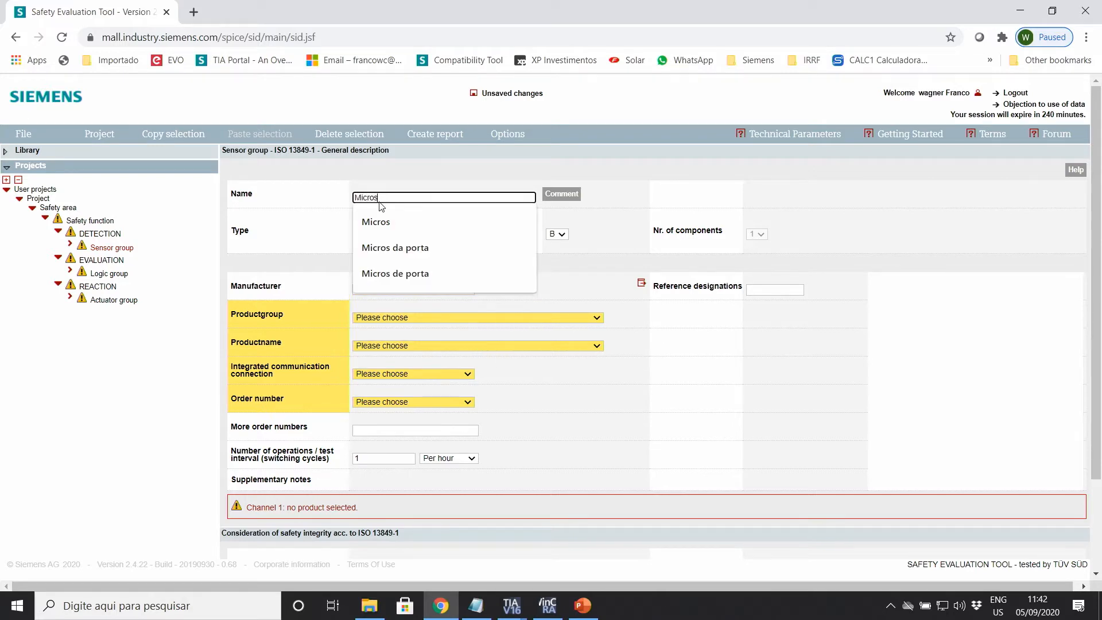
pyautogui.click(380, 222)
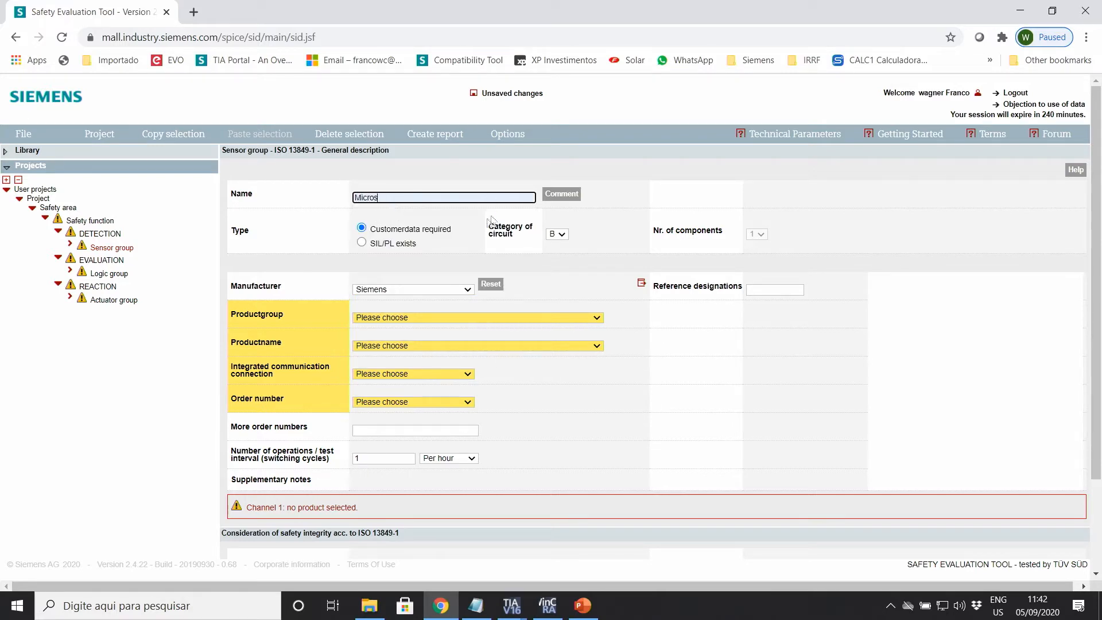
# Step: Set the Micros circuit category to 4 with 2 components
pyautogui.click(560, 234)
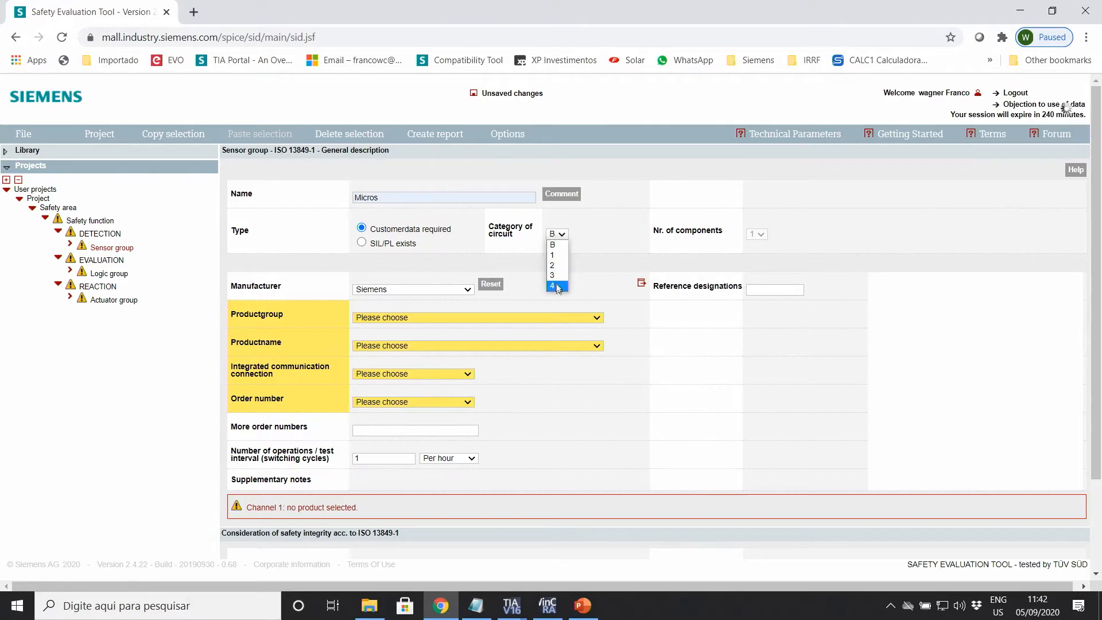
pyautogui.click(557, 234)
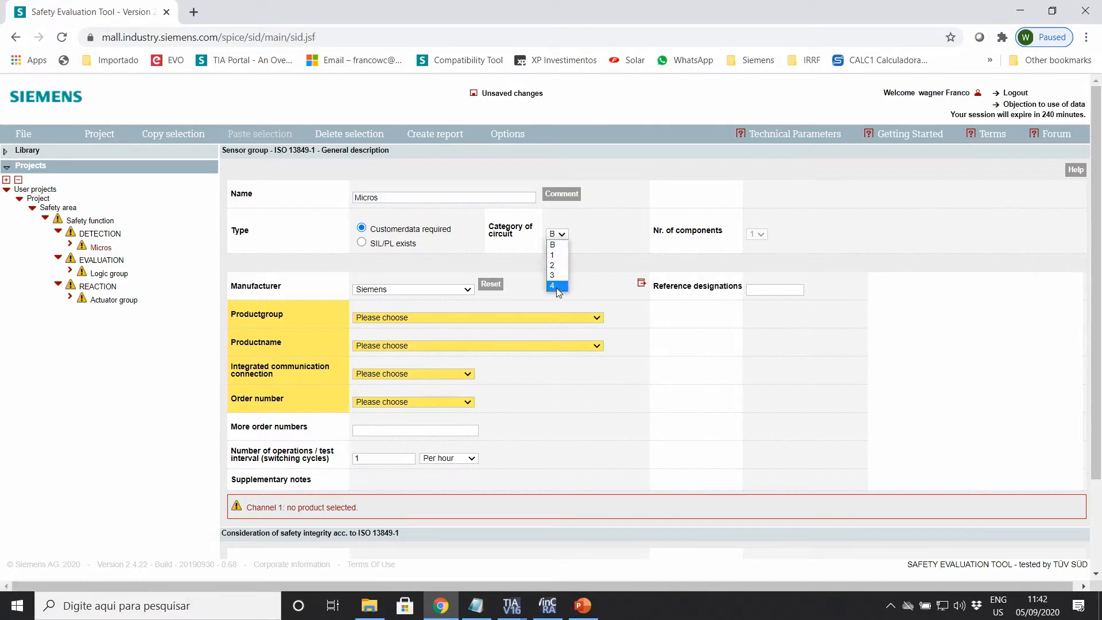
pyautogui.click(556, 286)
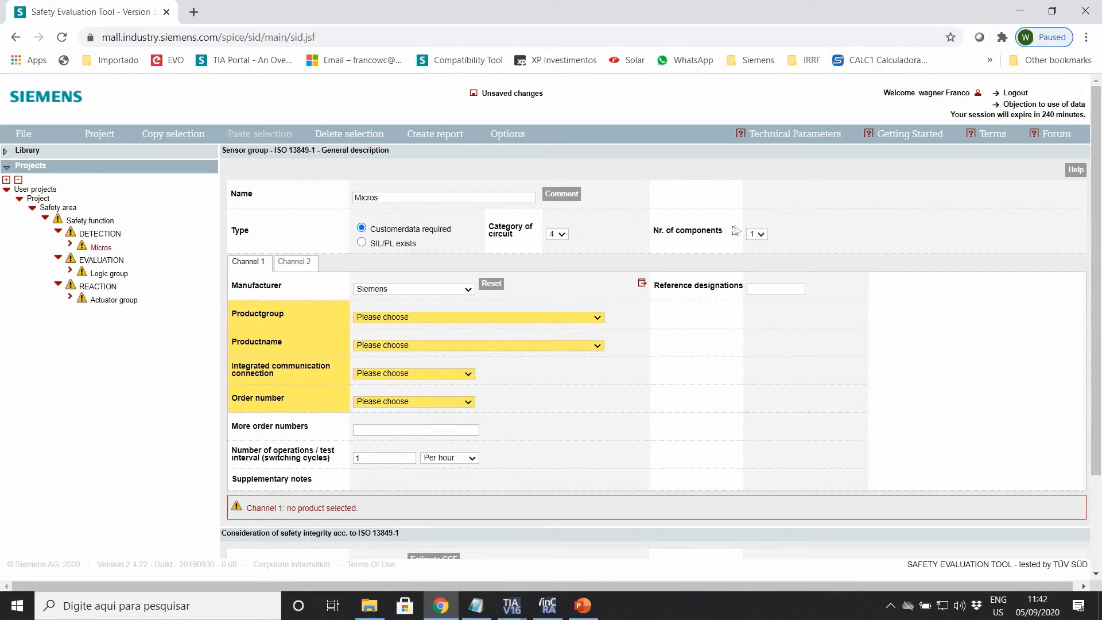
pyautogui.click(760, 234)
pyautogui.click(754, 255)
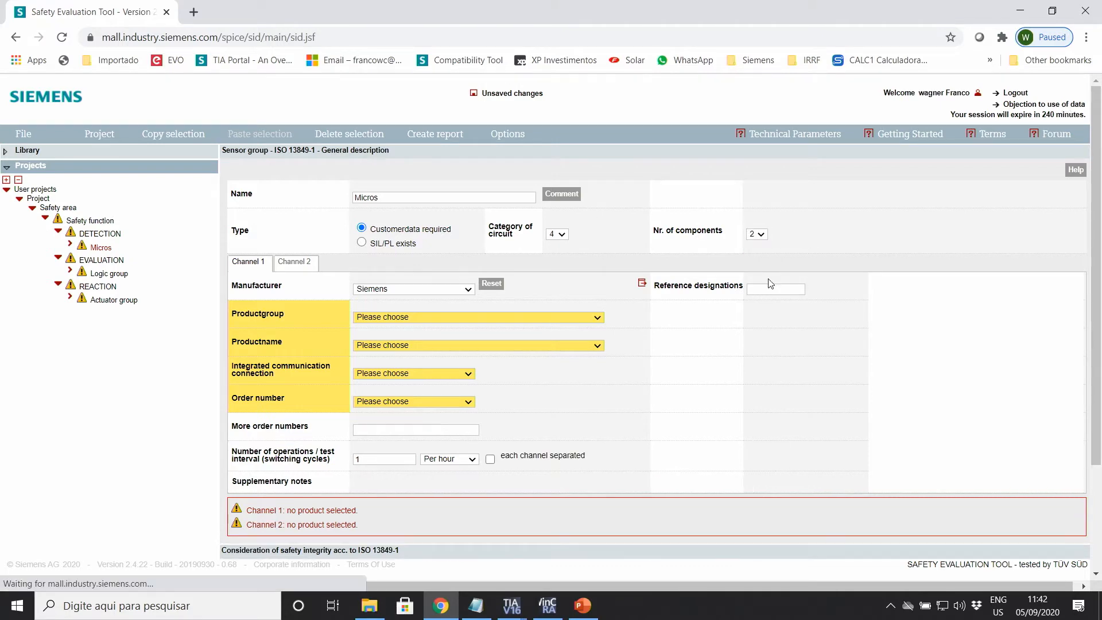
pyautogui.click(470, 291)
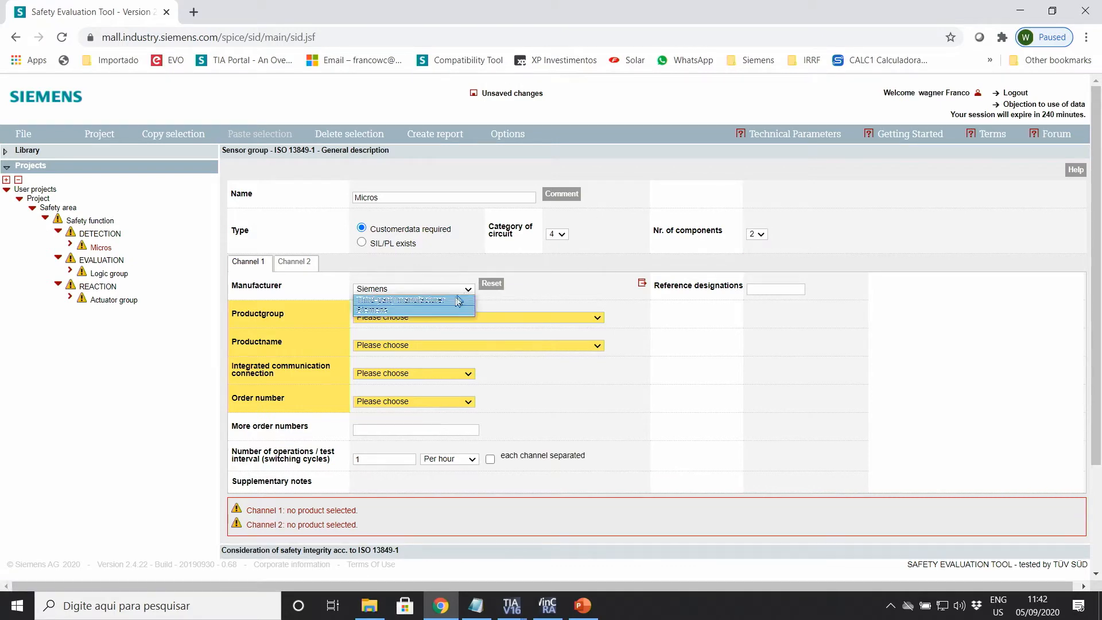
# Step: Select Siemens SIRIUS Detecting Devices, Standard Position Switch, without integrated communication for channel 1
pyautogui.click(383, 310)
pyautogui.click(555, 319)
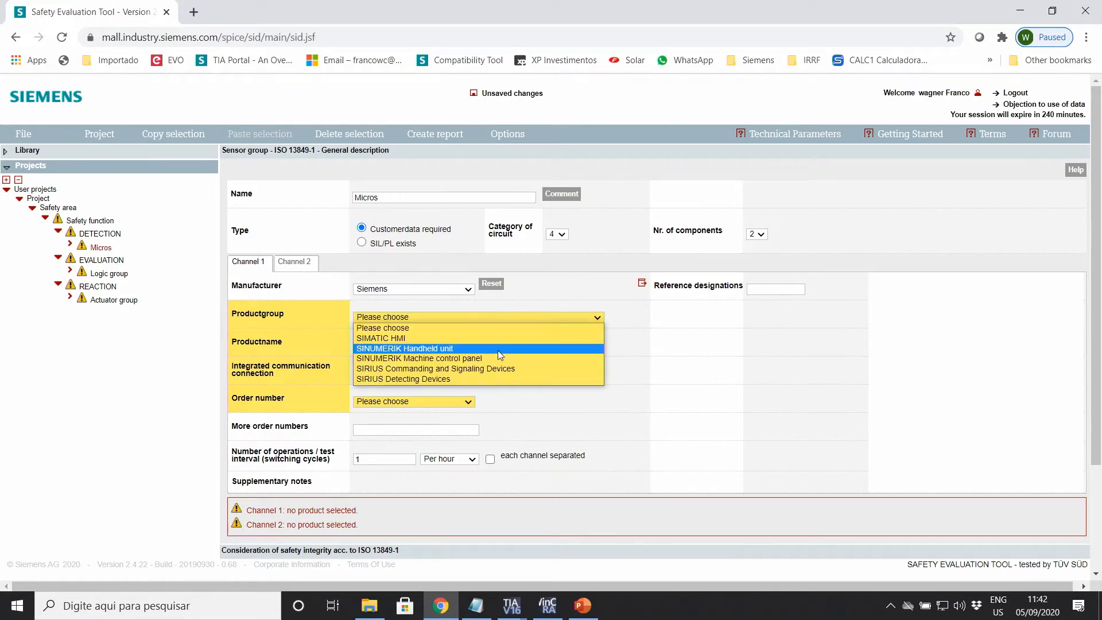
pyautogui.click(419, 379)
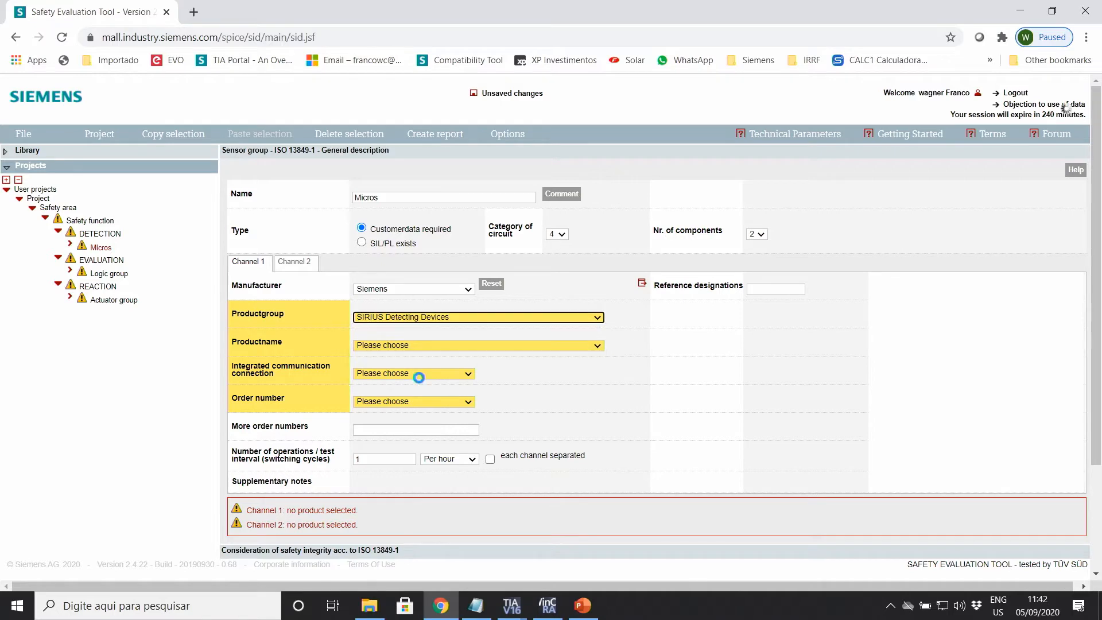
pyautogui.click(563, 346)
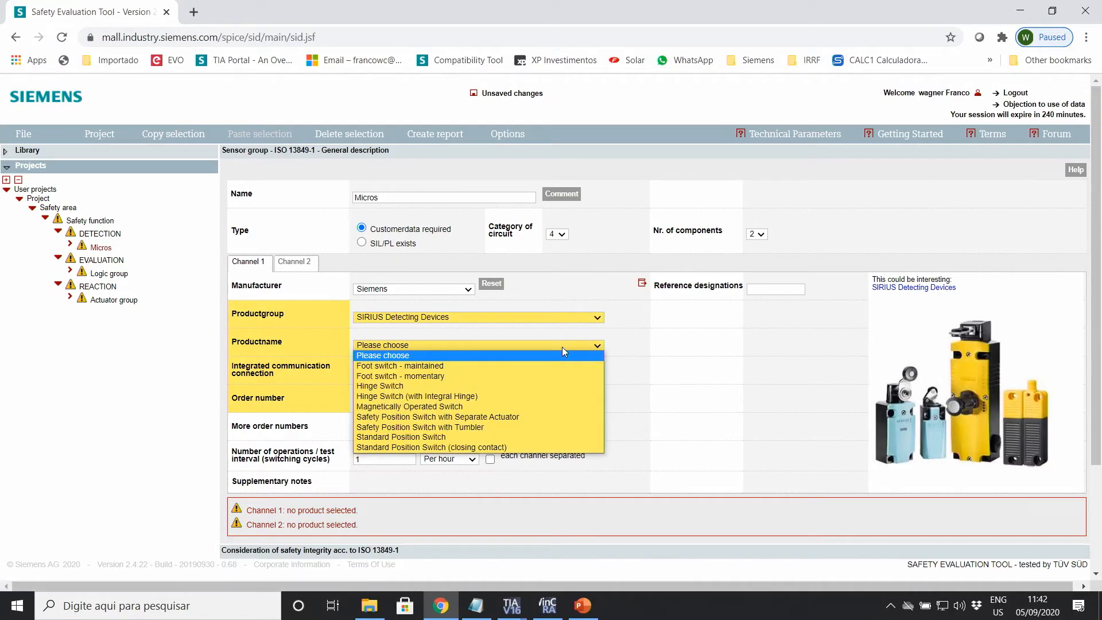
pyautogui.click(440, 438)
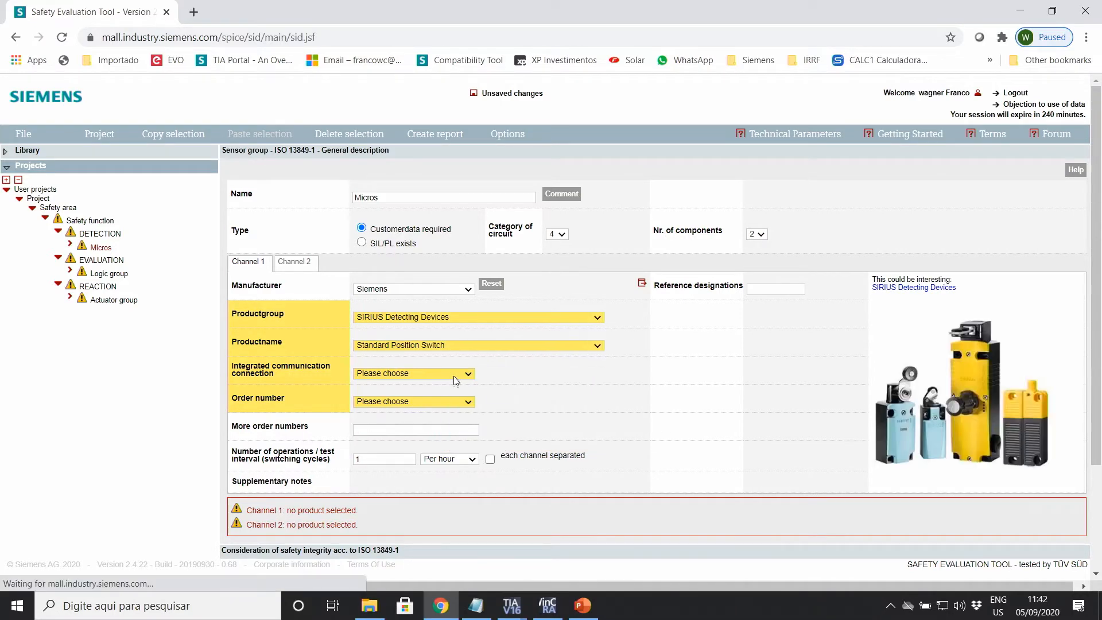
pyautogui.click(455, 373)
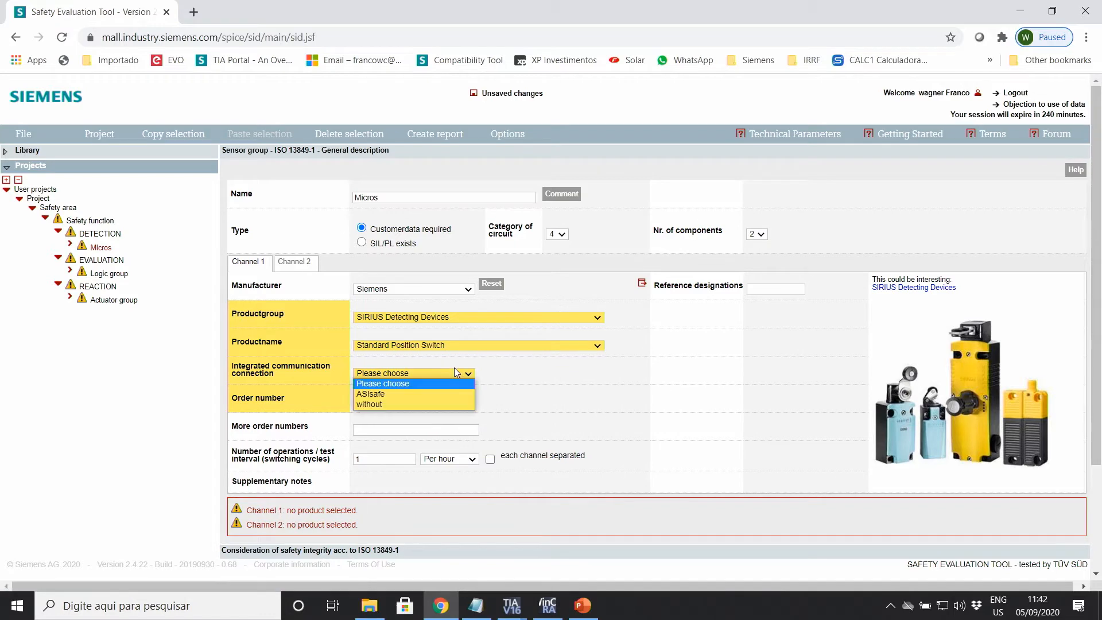
pyautogui.click(380, 404)
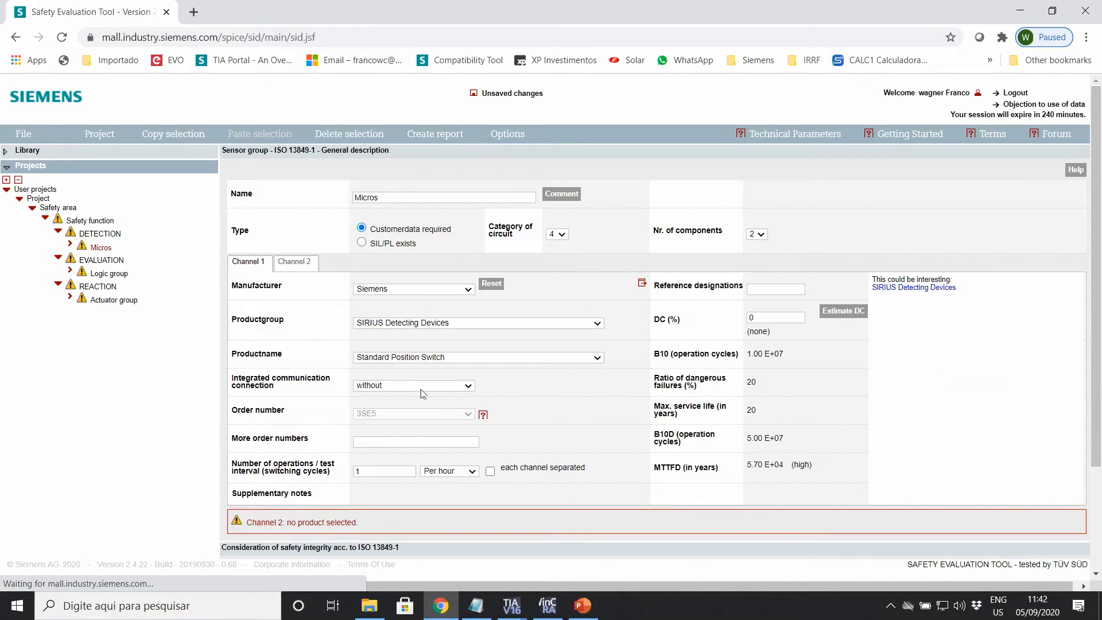
# Step: Set channel 1 to 10 operations per hour
pyautogui.scroll(-1, 461, 398)
pyautogui.click(371, 402)
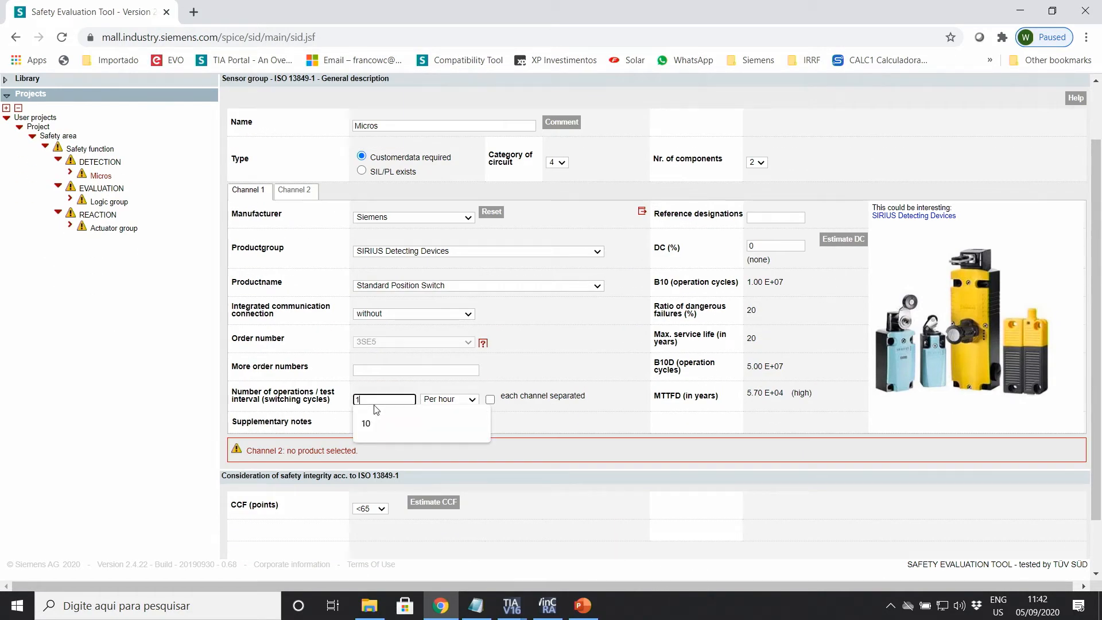
pyautogui.write('0')
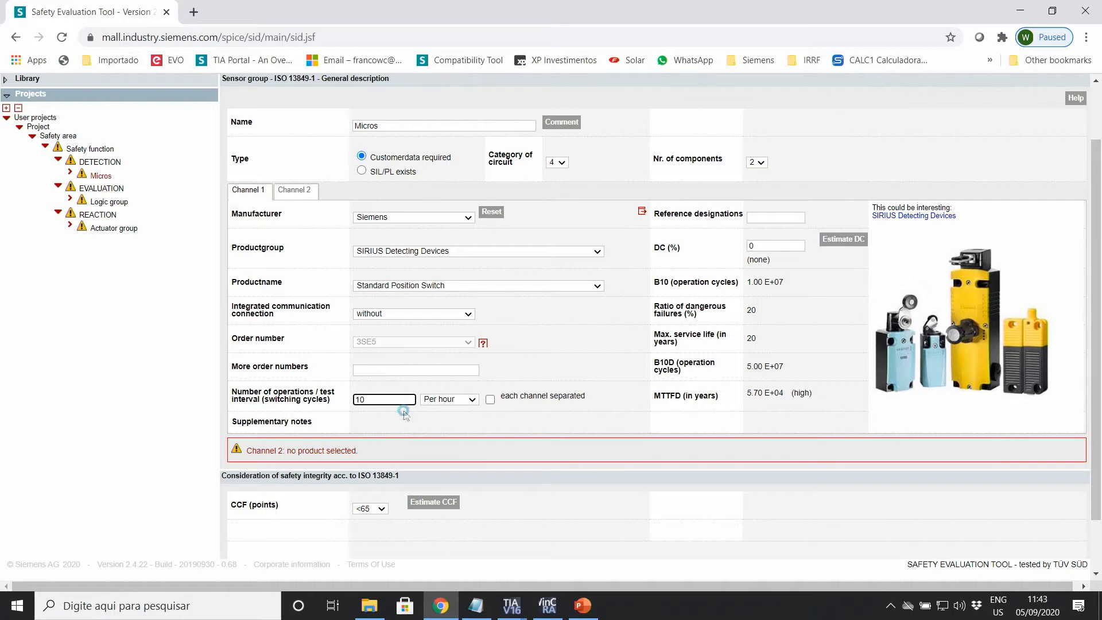
pyautogui.click(457, 399)
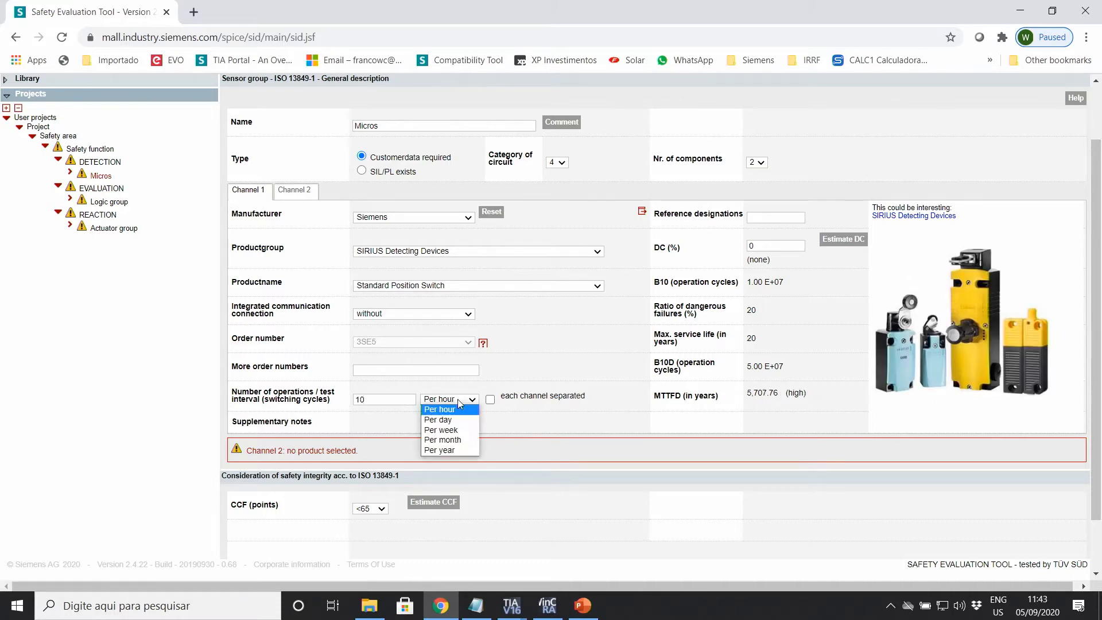
pyautogui.click(597, 342)
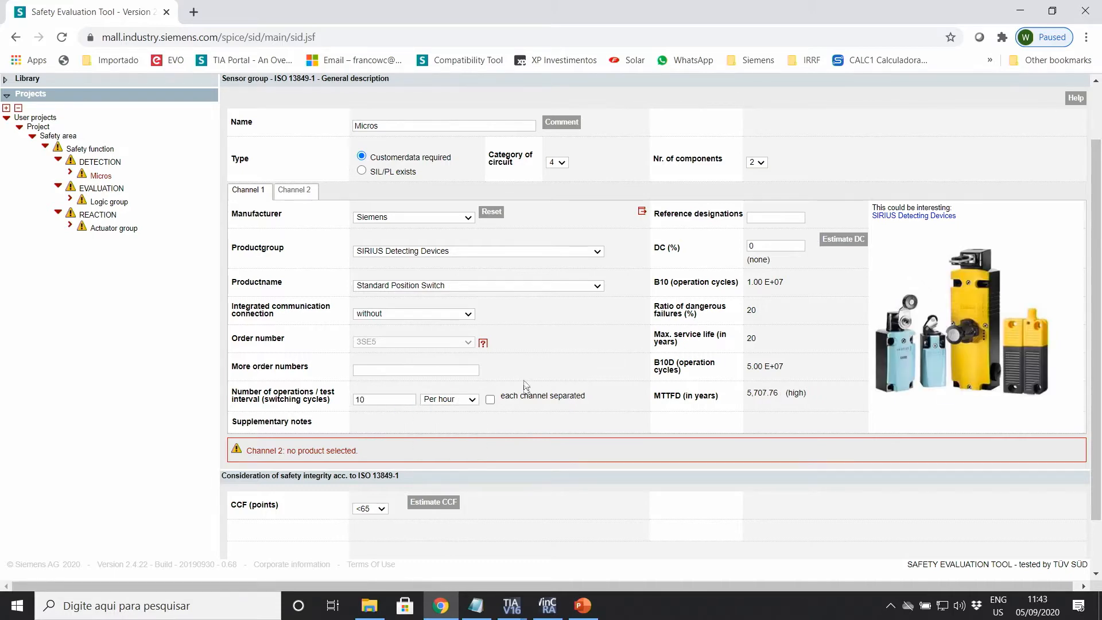
pyautogui.scroll(-2, 402, 436)
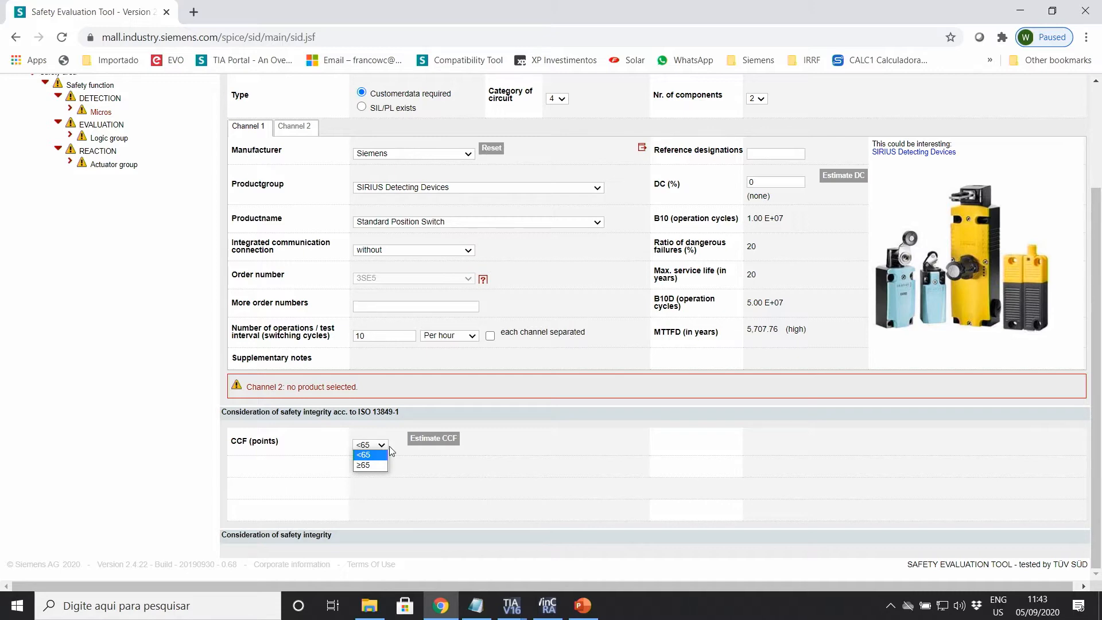
# Step: Give Micros a CCF score of ≥65 points, after reviewing the CCF estimate
pyautogui.click(368, 468)
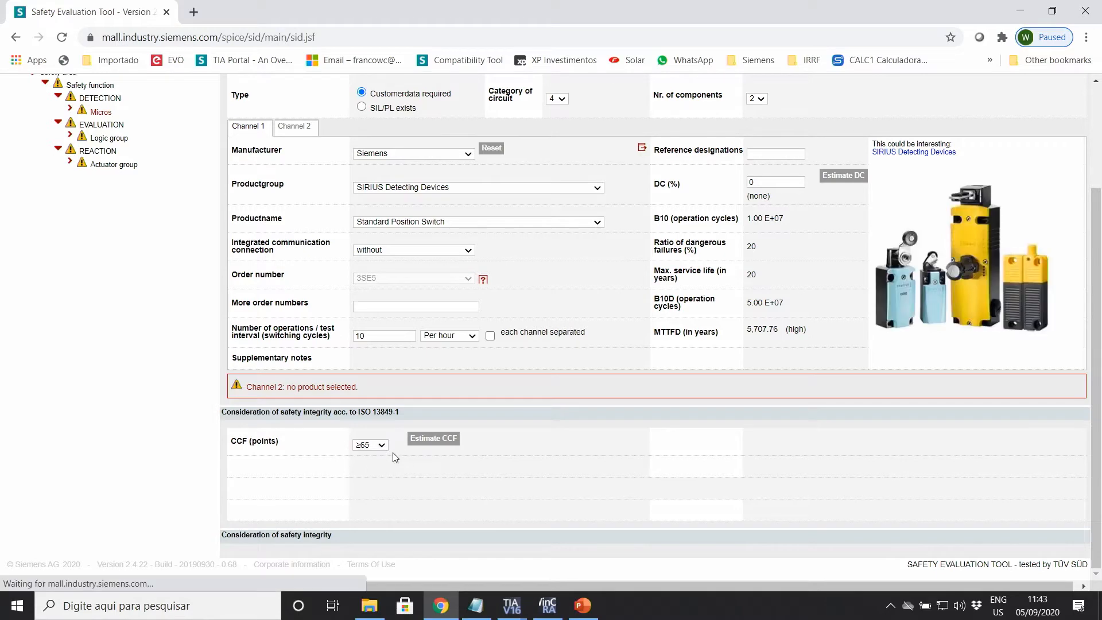
pyautogui.click(432, 439)
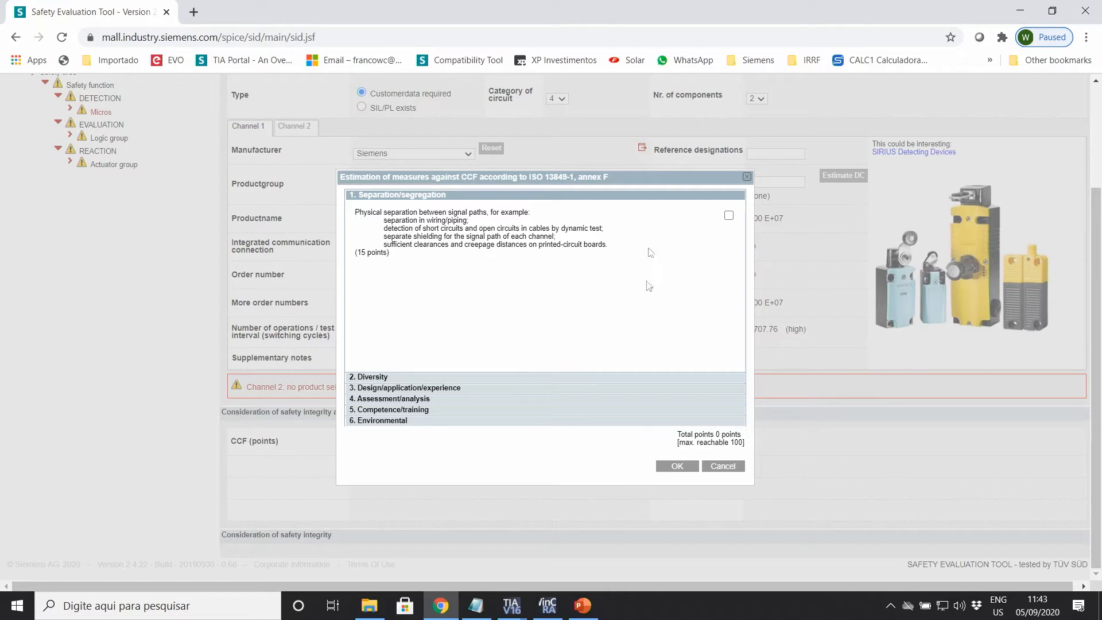
pyautogui.click(677, 467)
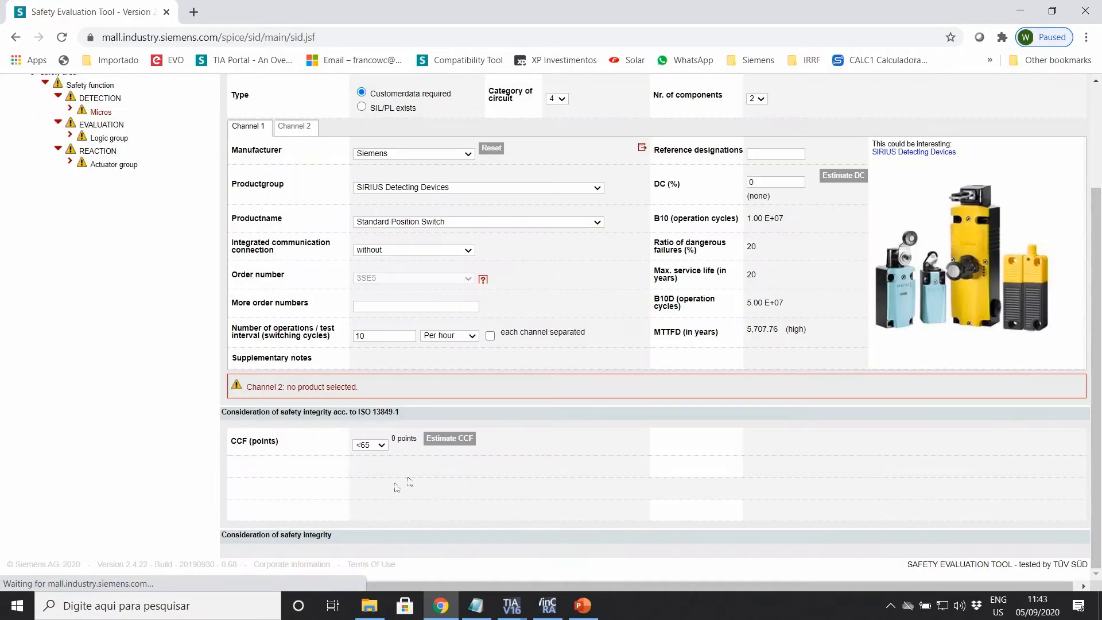
pyautogui.click(381, 445)
pyautogui.click(371, 464)
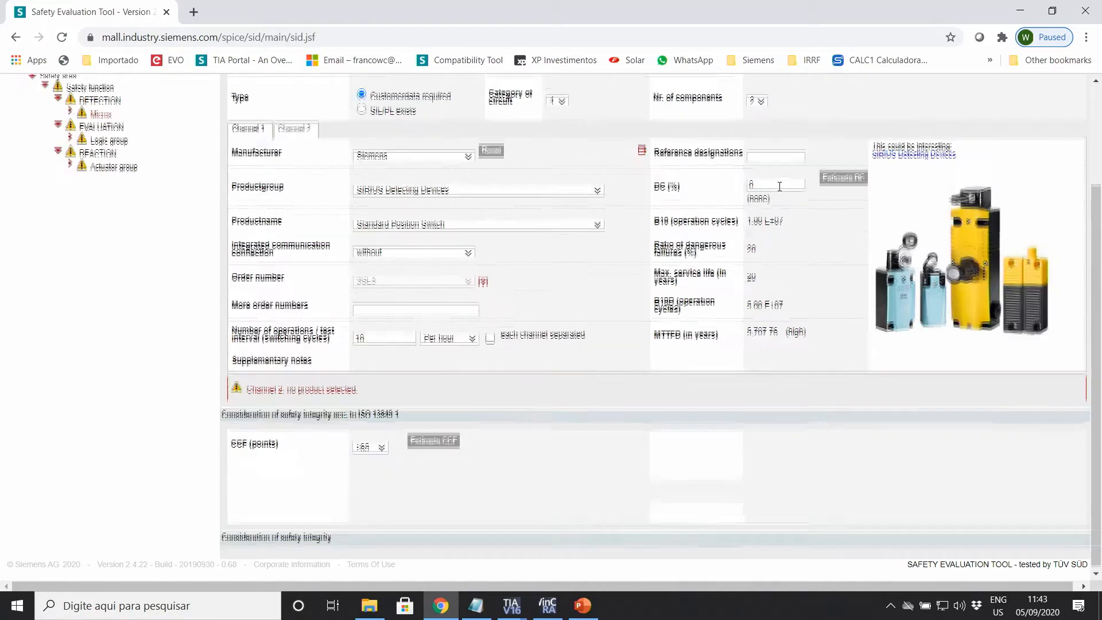
# Step: Set channel 1 DC to 99 % (high) using the direct monitoring estimate
pyautogui.scroll(1, 771, 244)
pyautogui.click(764, 253)
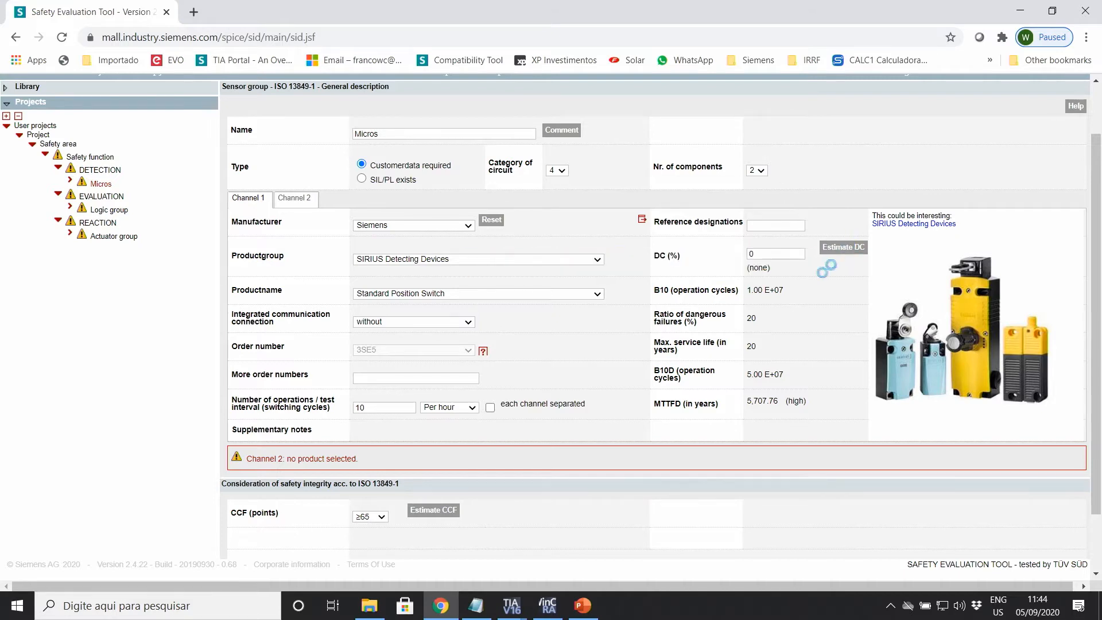
pyautogui.click(841, 247)
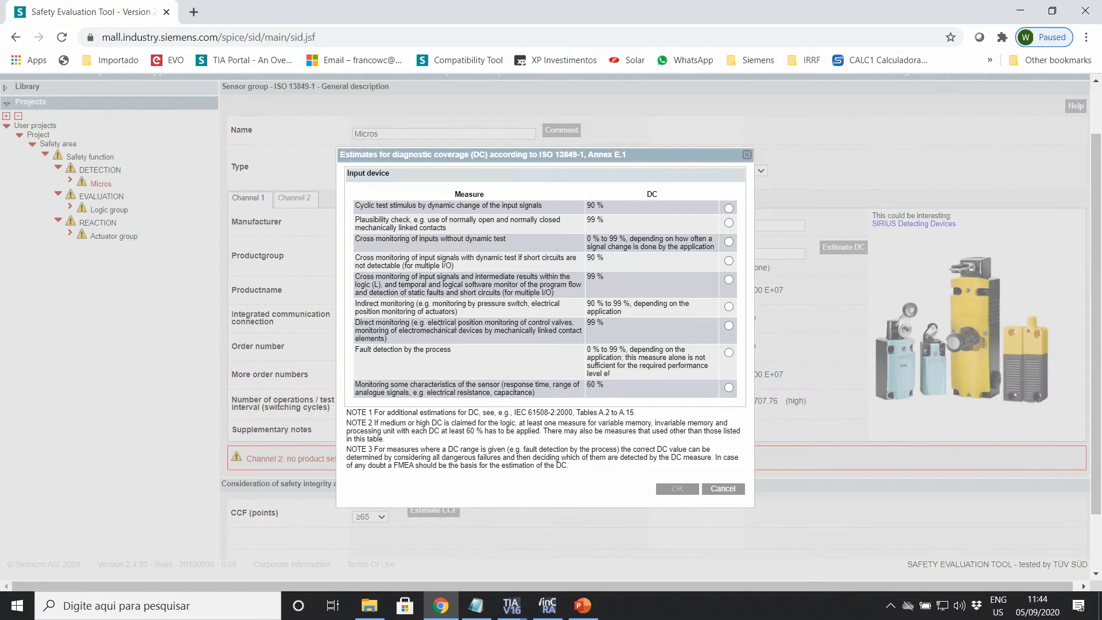
pyautogui.click(719, 324)
pyautogui.scroll(-1, 719, 323)
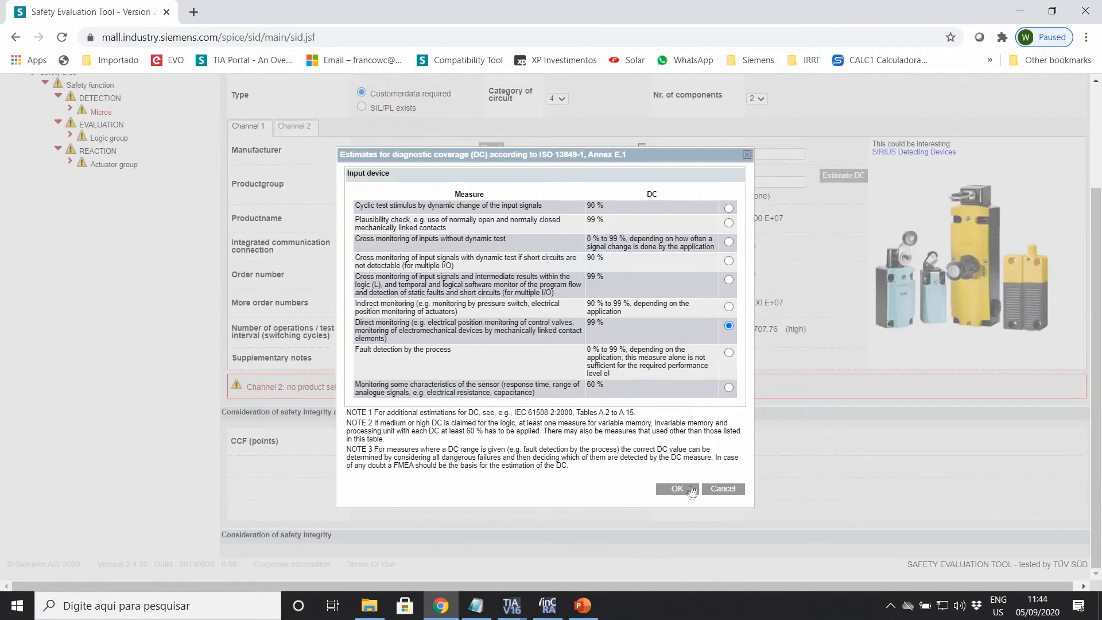
pyautogui.click(681, 493)
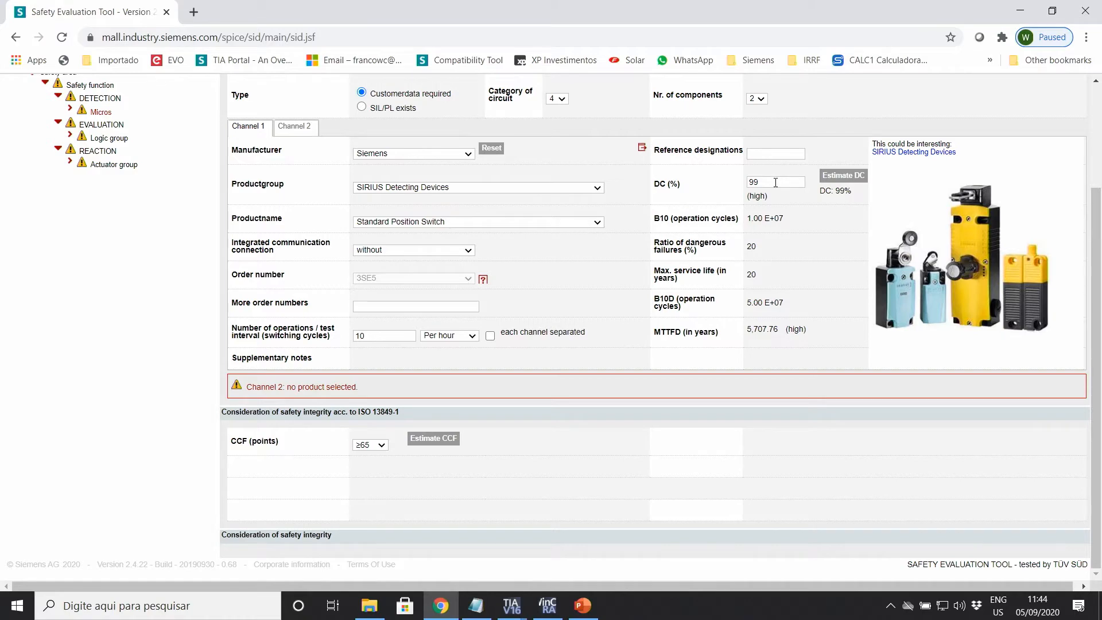
pyautogui.scroll(1, 797, 273)
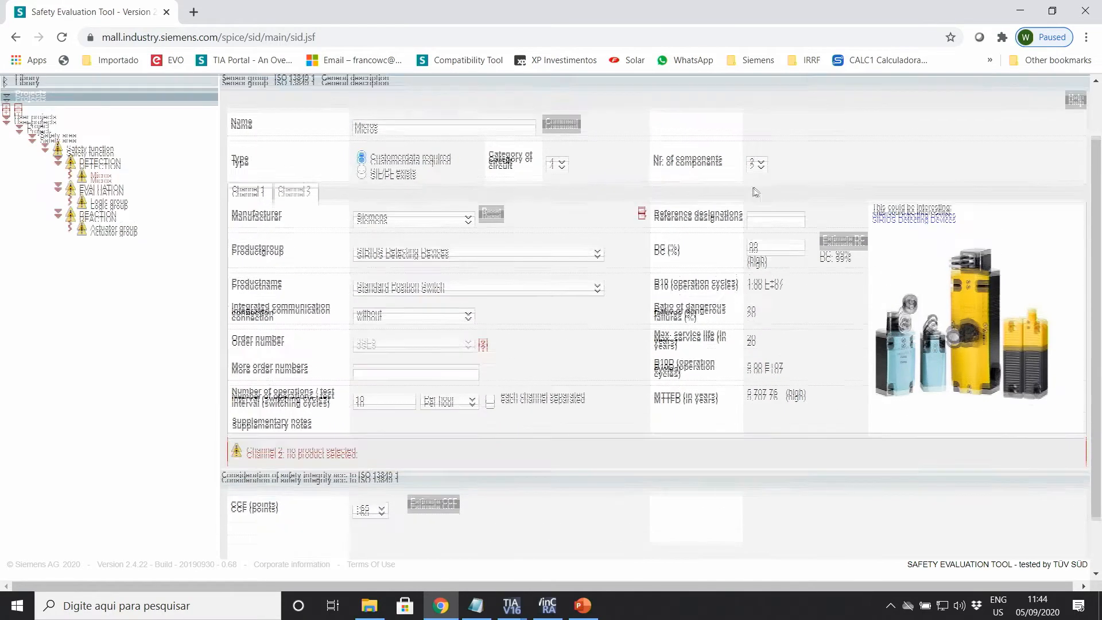
# Step: Adopt channel 1 parameters for channel 2 and set the S7 connection to S7-1200
pyautogui.click(293, 200)
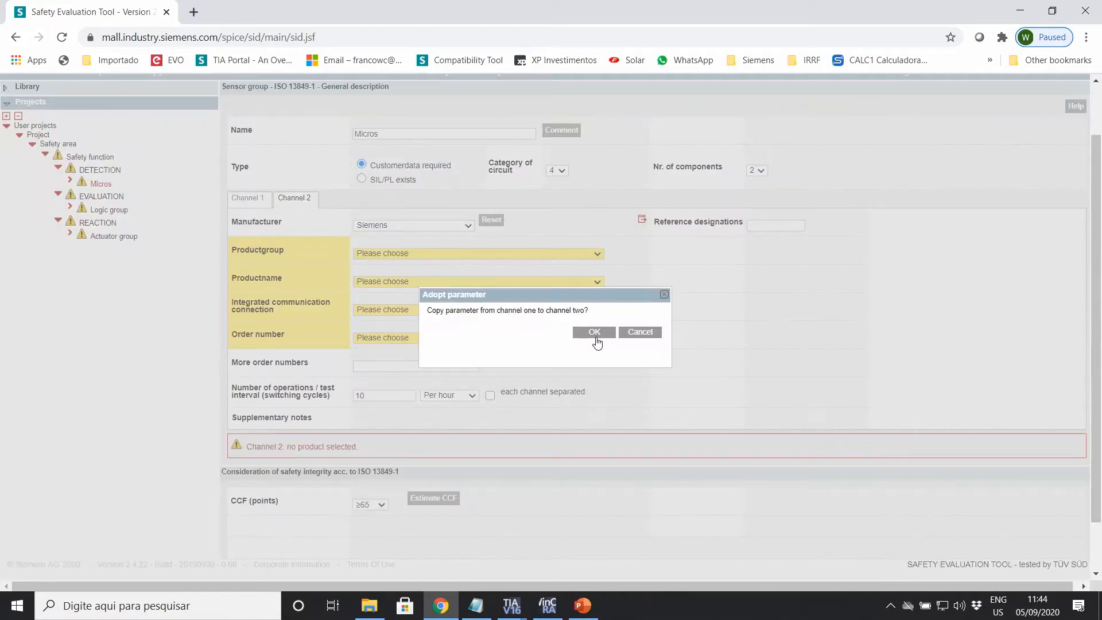
pyautogui.click(591, 333)
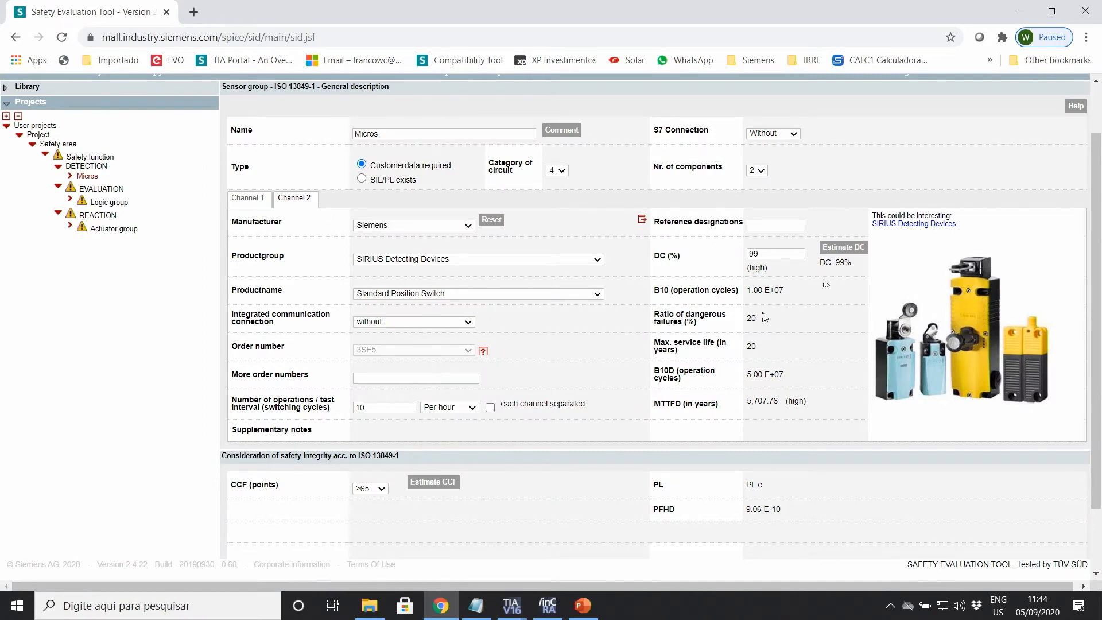
pyautogui.click(789, 136)
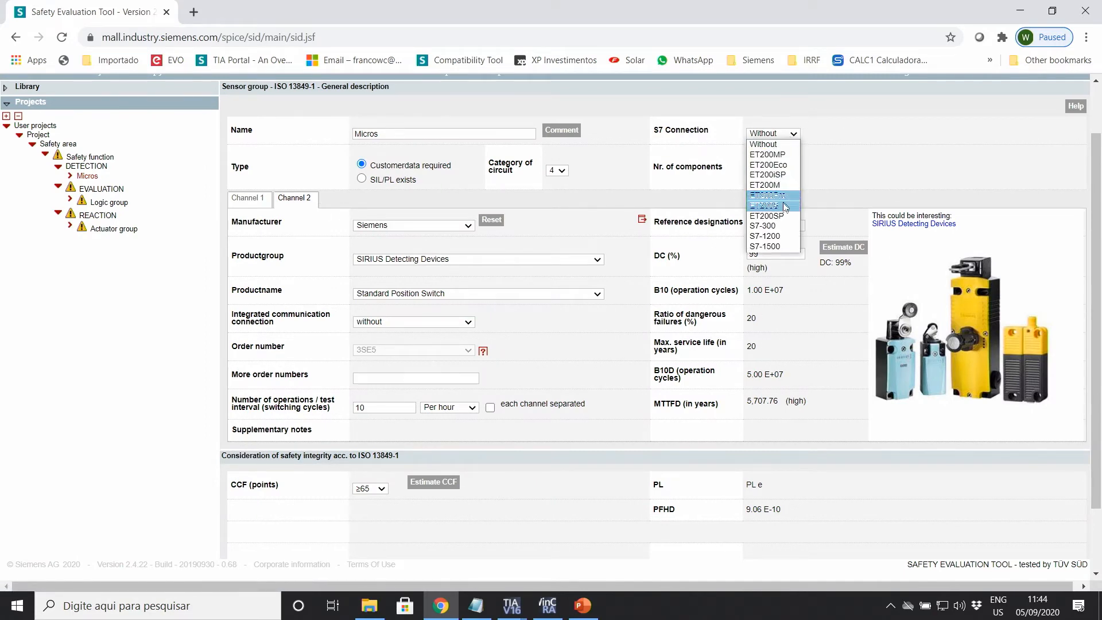
pyautogui.click(770, 235)
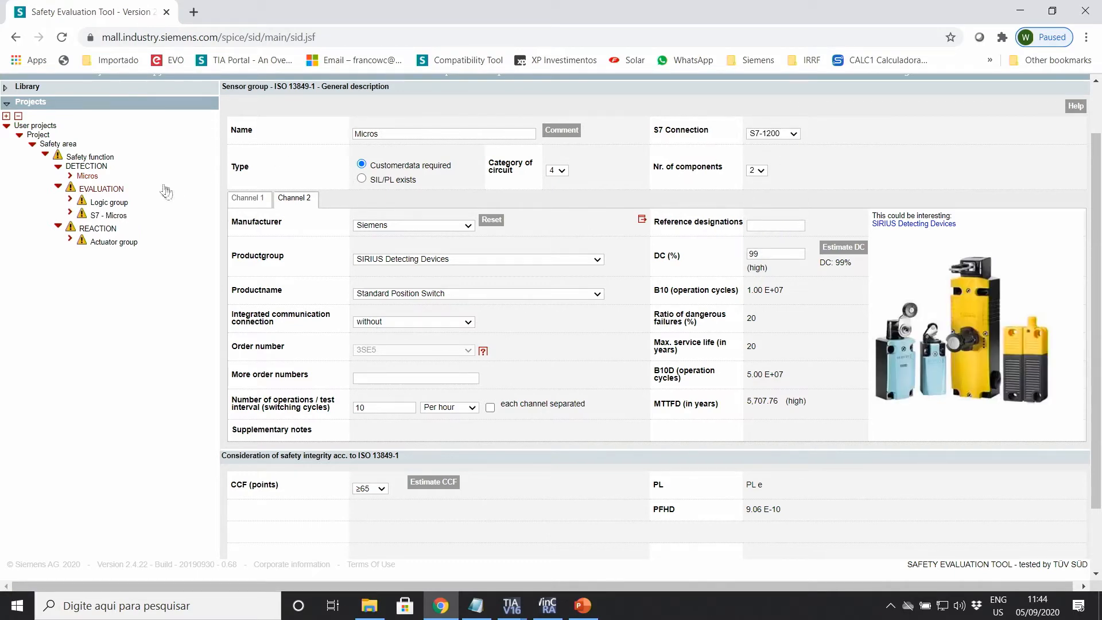
pyautogui.scroll(-1, 470, 364)
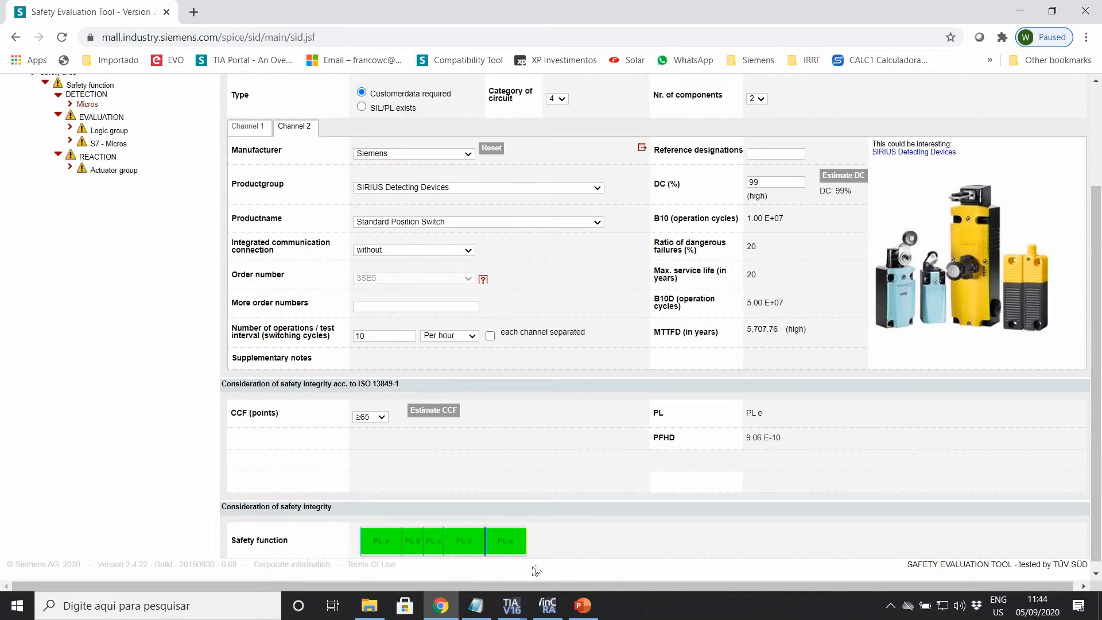
pyautogui.scroll(-1, 501, 464)
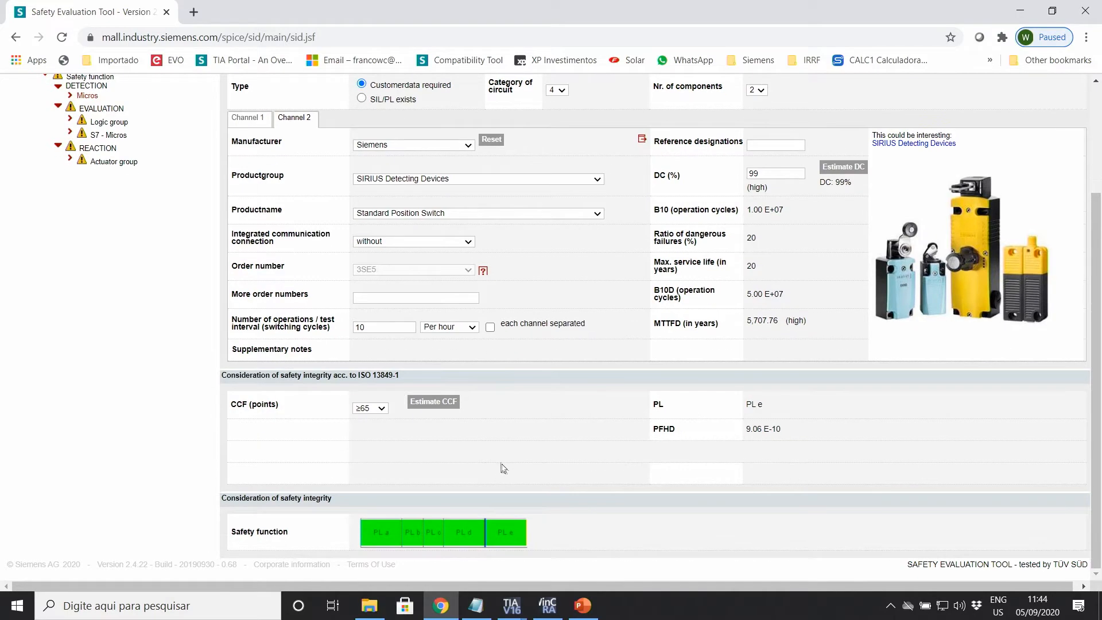
pyautogui.scroll(3, 477, 460)
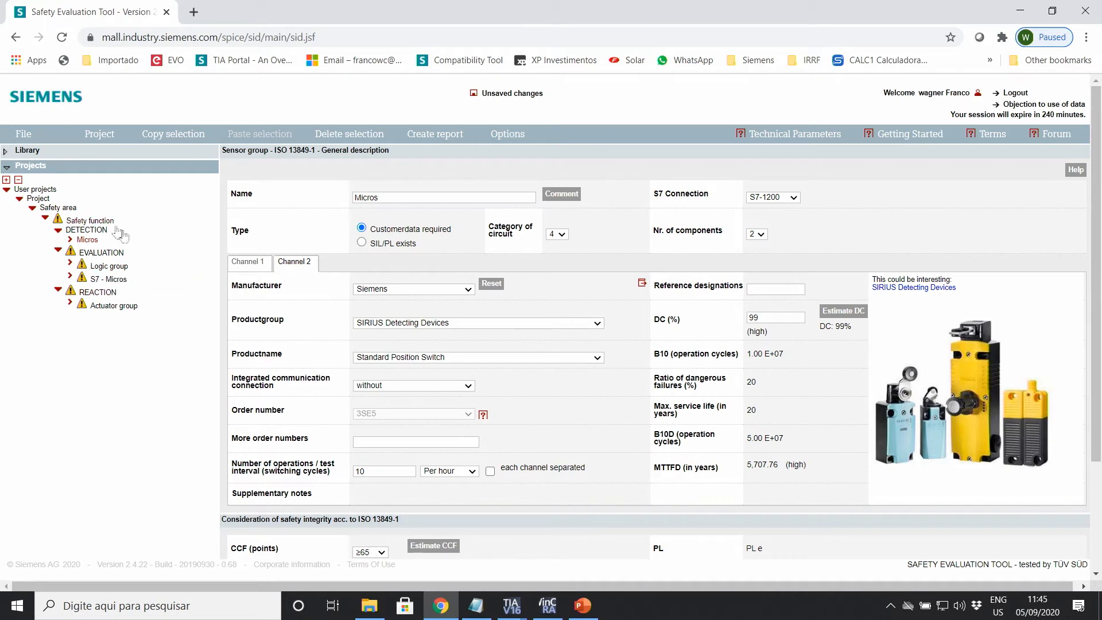
# Step: Rename the Logic group to PLC
pyautogui.click(110, 267)
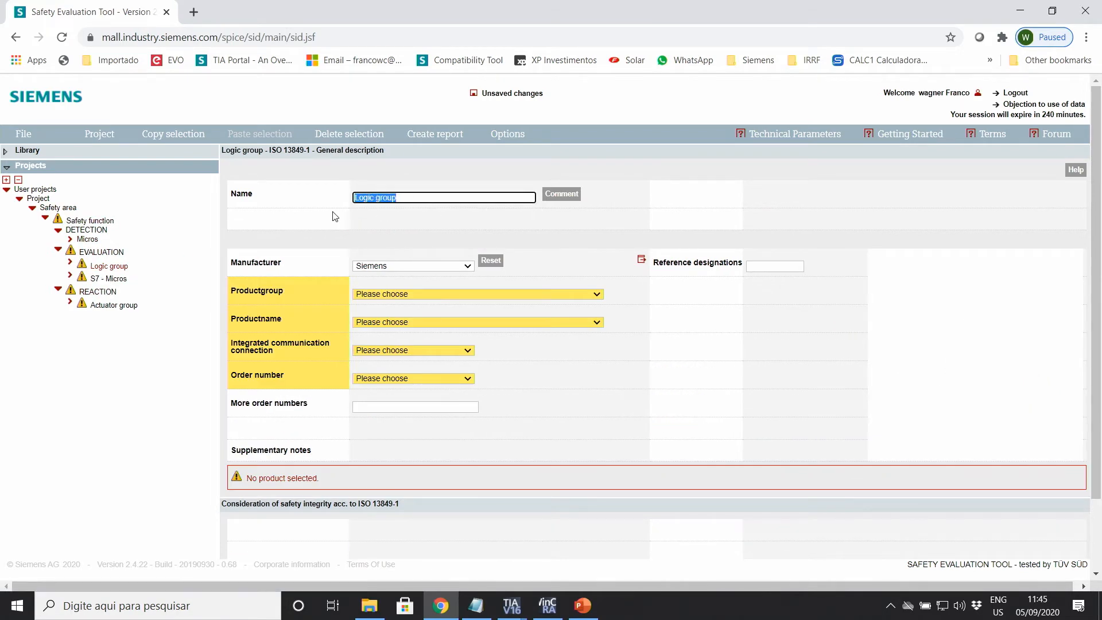
pyautogui.write('PLC')
pyautogui.click(412, 221)
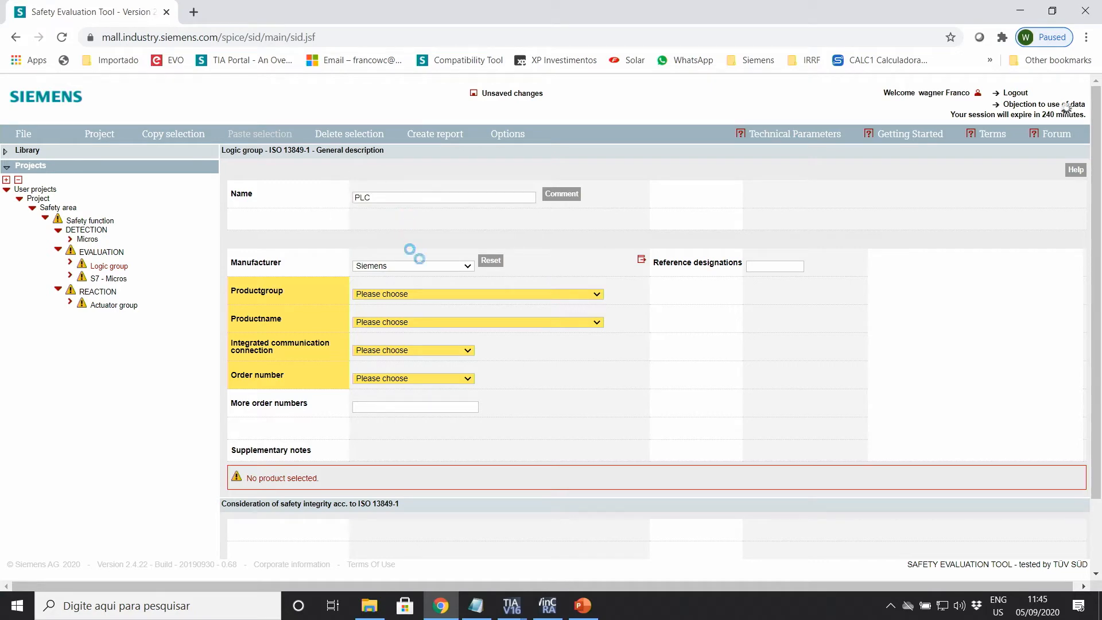
# Step: Set the PLC to SIMATIC S7 F-CPU, CPU 1214FC DC/DC/DC, order number 6ES7214-1AF40-0XB0
pyautogui.click(465, 294)
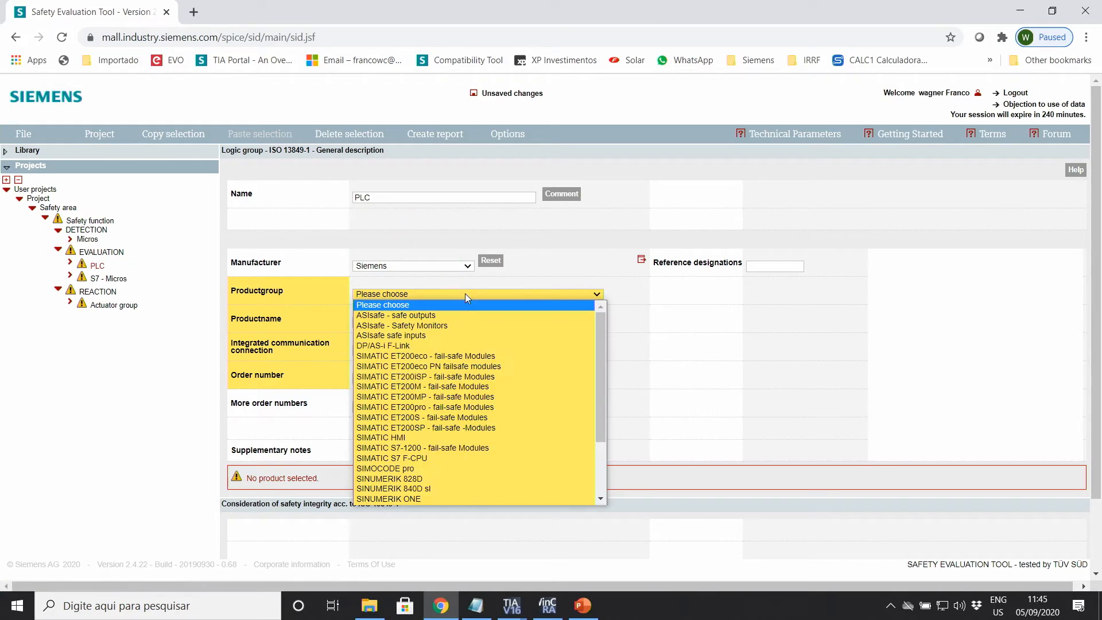
pyautogui.click(420, 456)
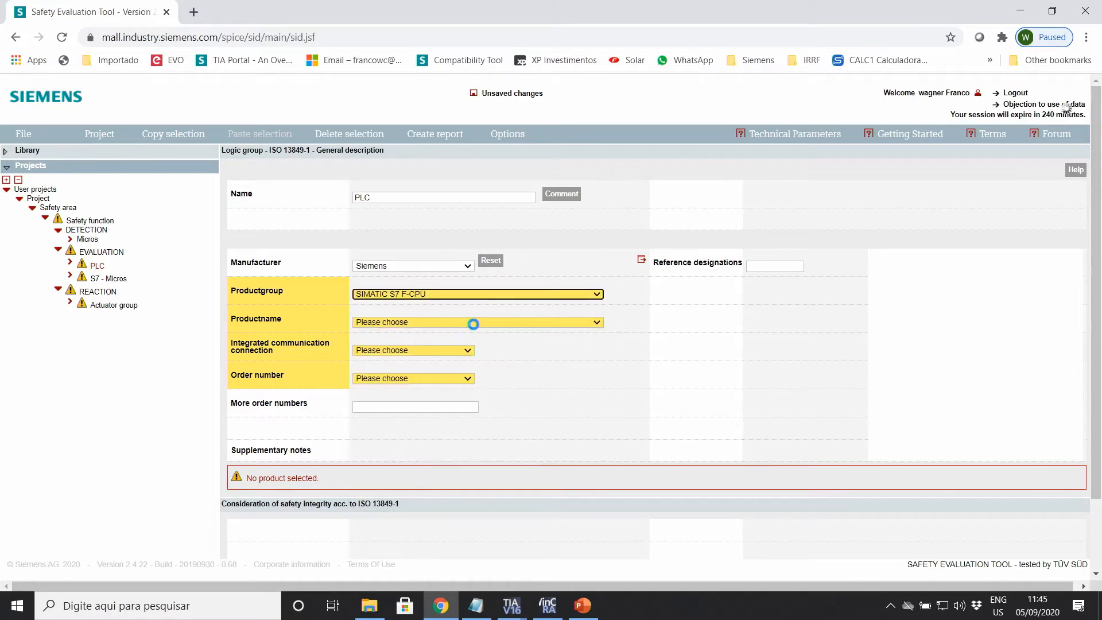
pyautogui.click(460, 321)
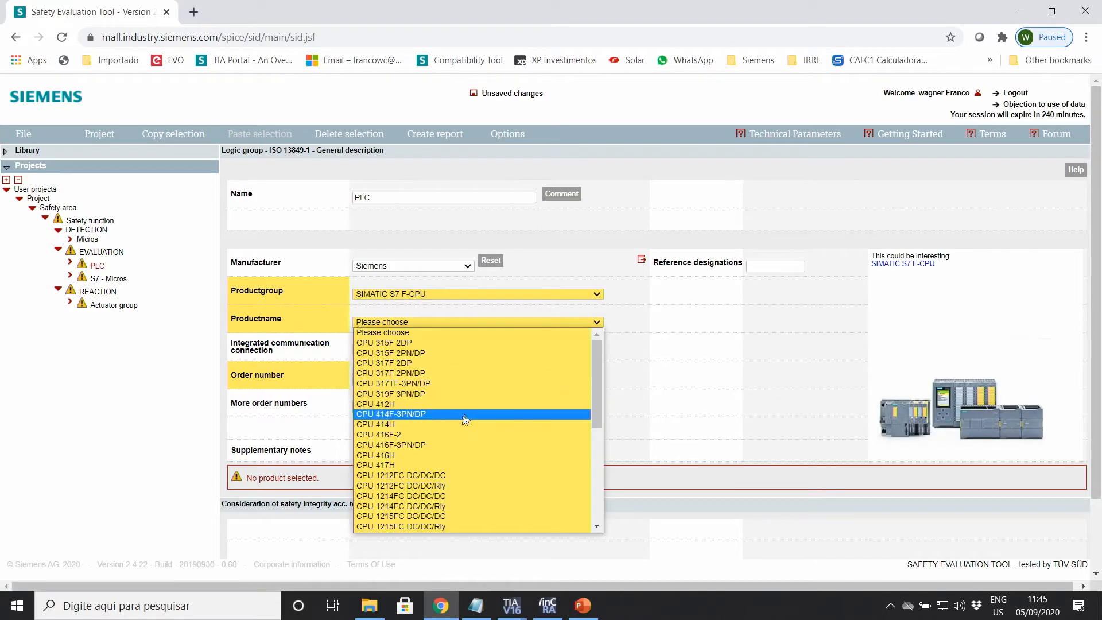
pyautogui.scroll(-2, 442, 517)
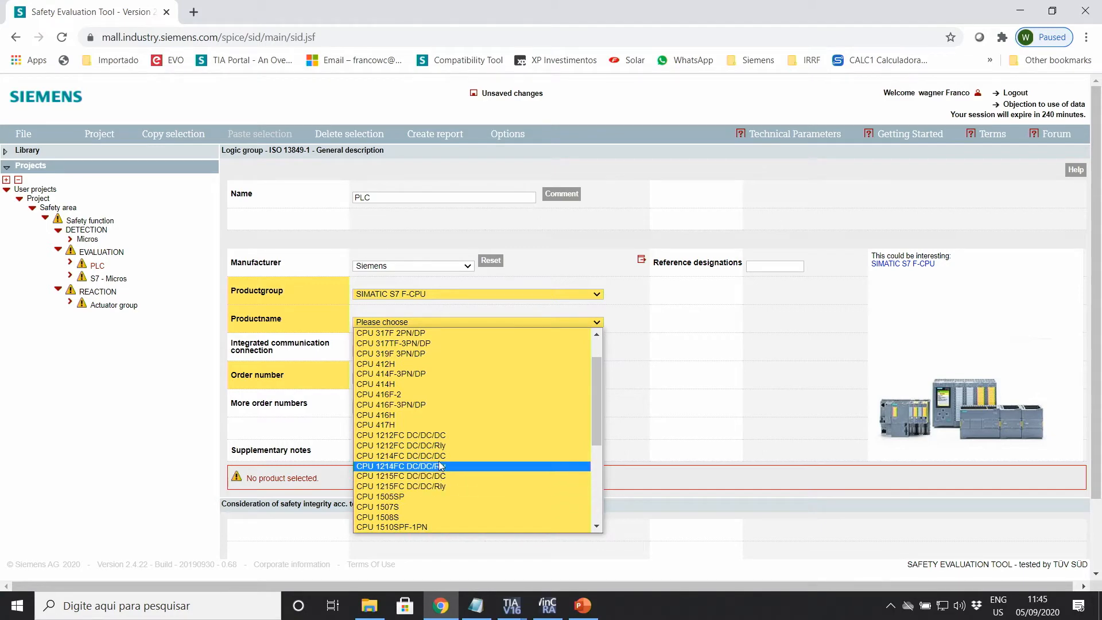
pyautogui.click(437, 455)
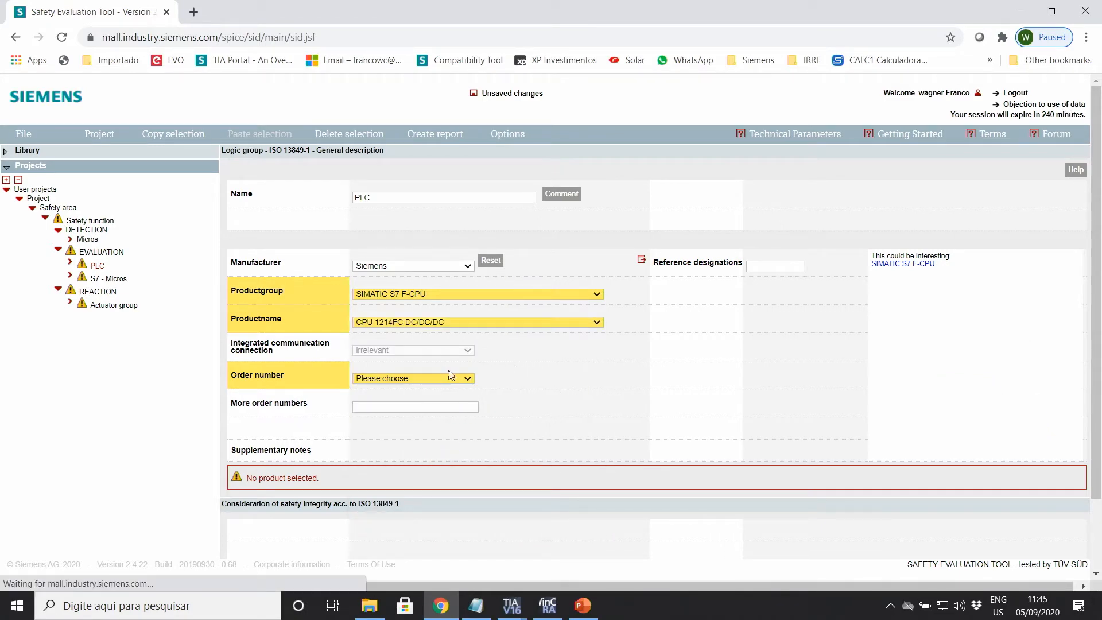
pyautogui.click(451, 375)
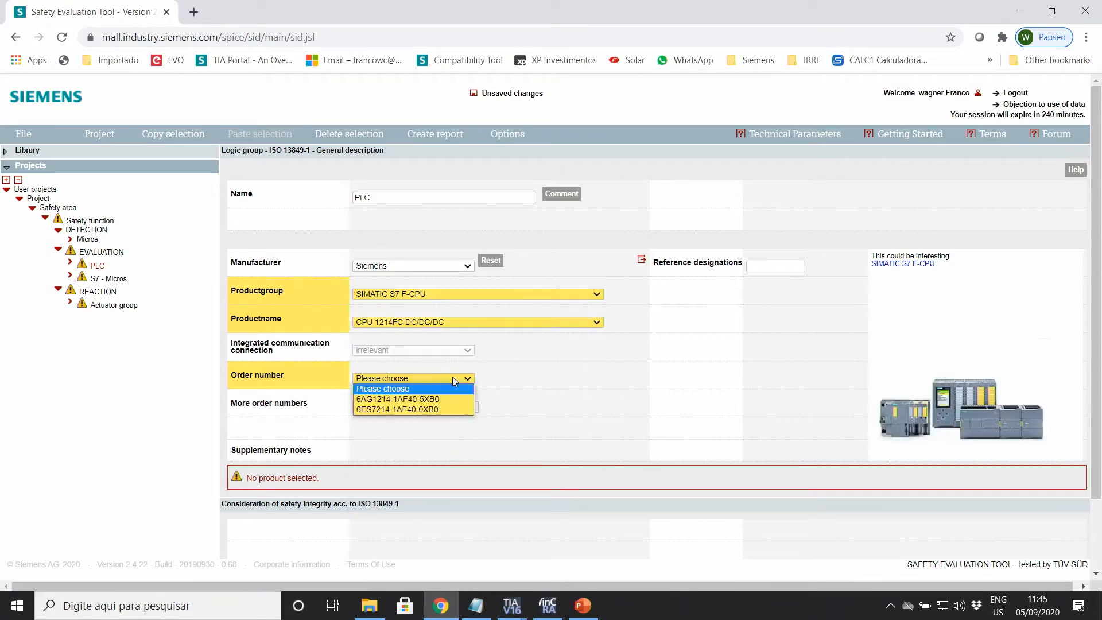
pyautogui.click(435, 408)
pyautogui.scroll(-1, 550, 360)
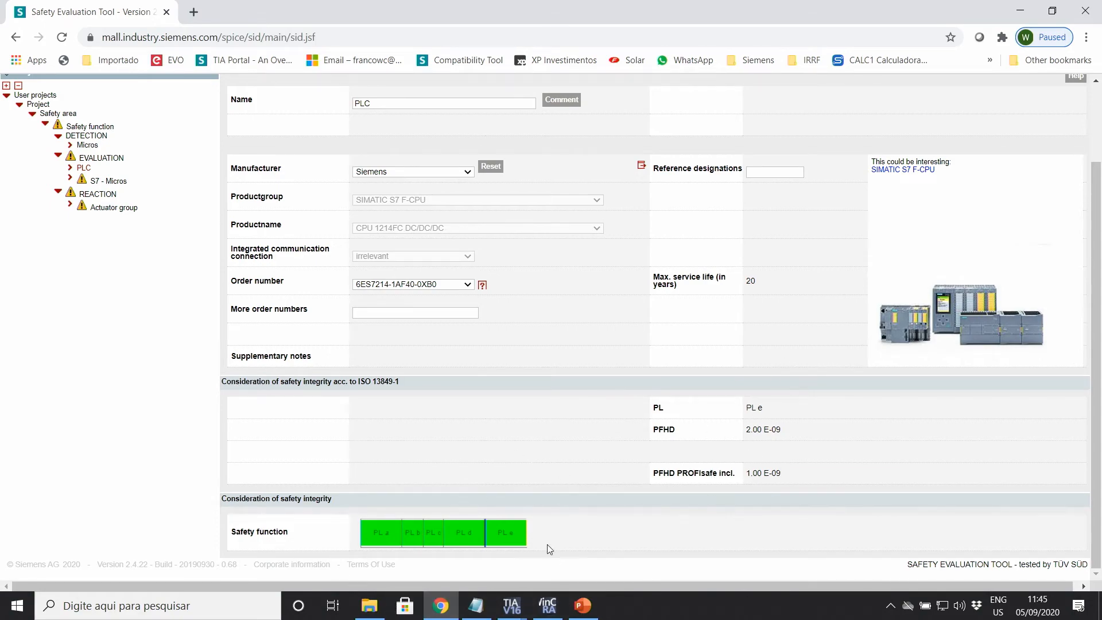
pyautogui.scroll(2, 493, 494)
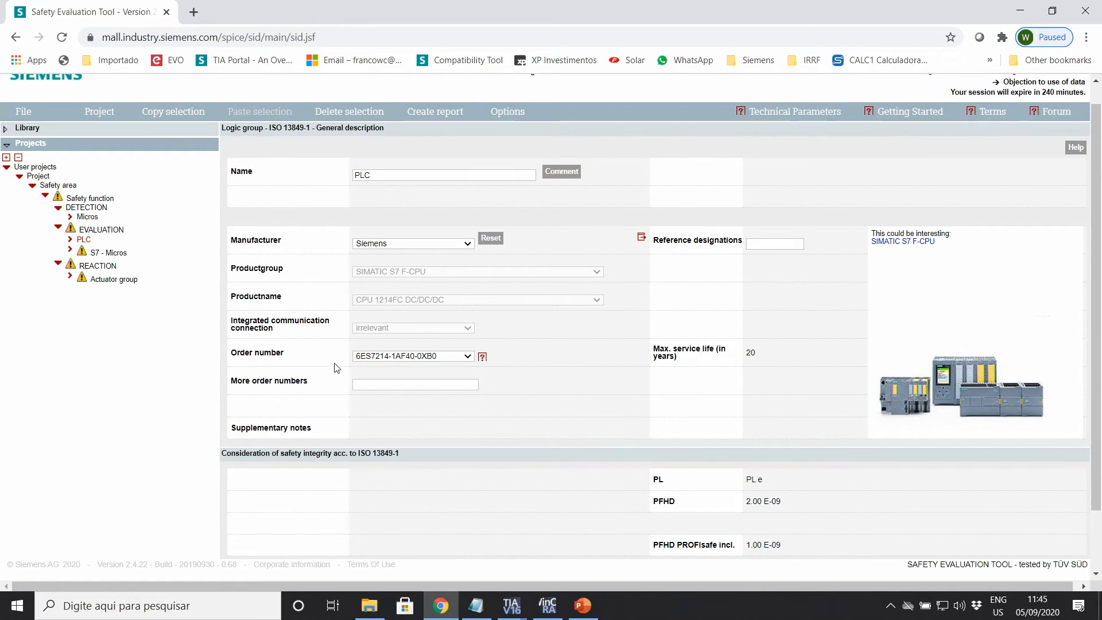
# Step: Give the S7 - Micros module order number 6ES7226-6BA32-0XB0 with 2 channels
pyautogui.click(109, 253)
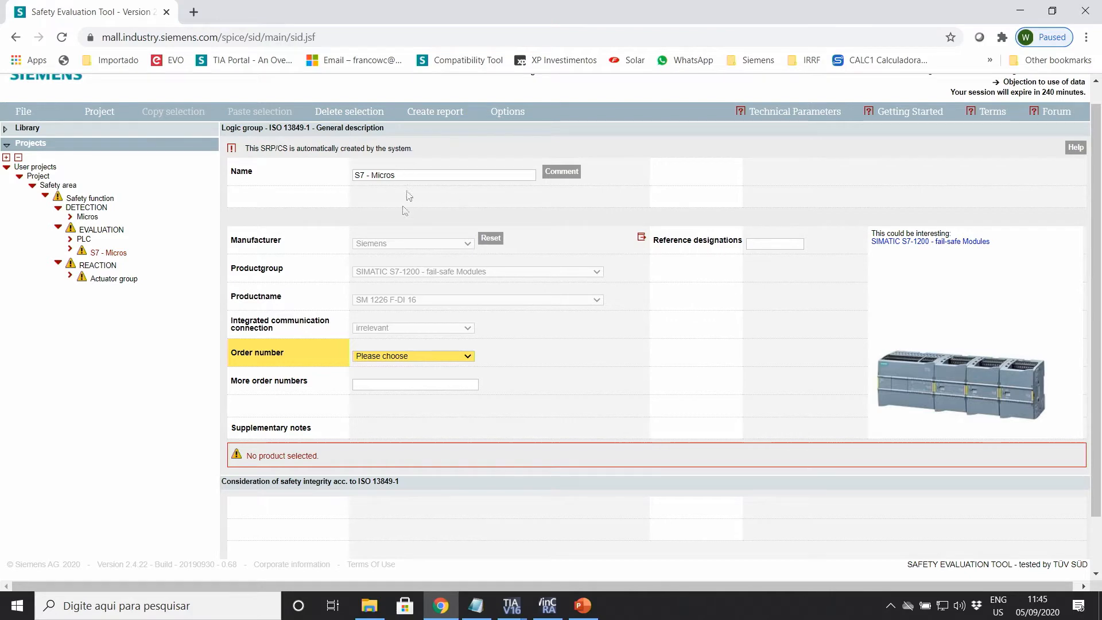
pyautogui.moveTo(411, 177); pyautogui.dragTo(348, 183)
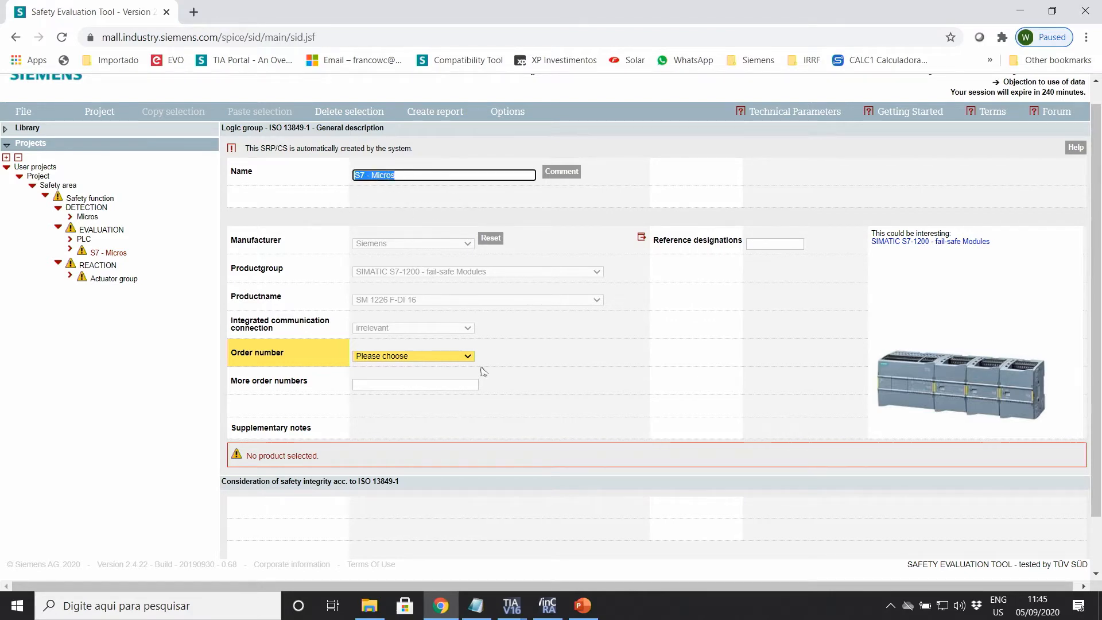
pyautogui.click(463, 357)
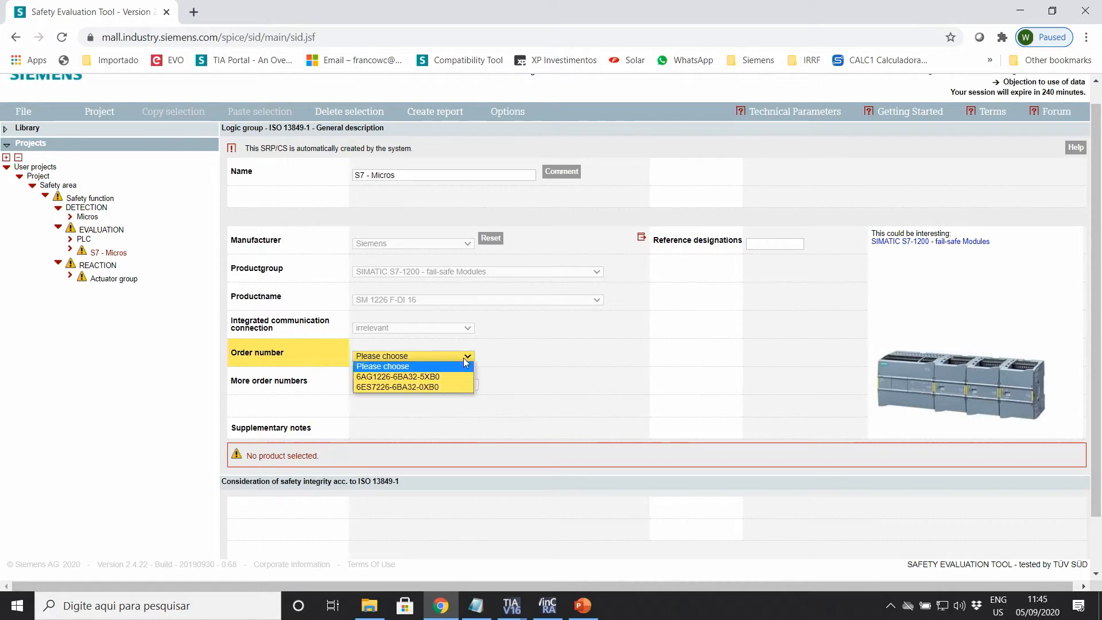
pyautogui.click(411, 387)
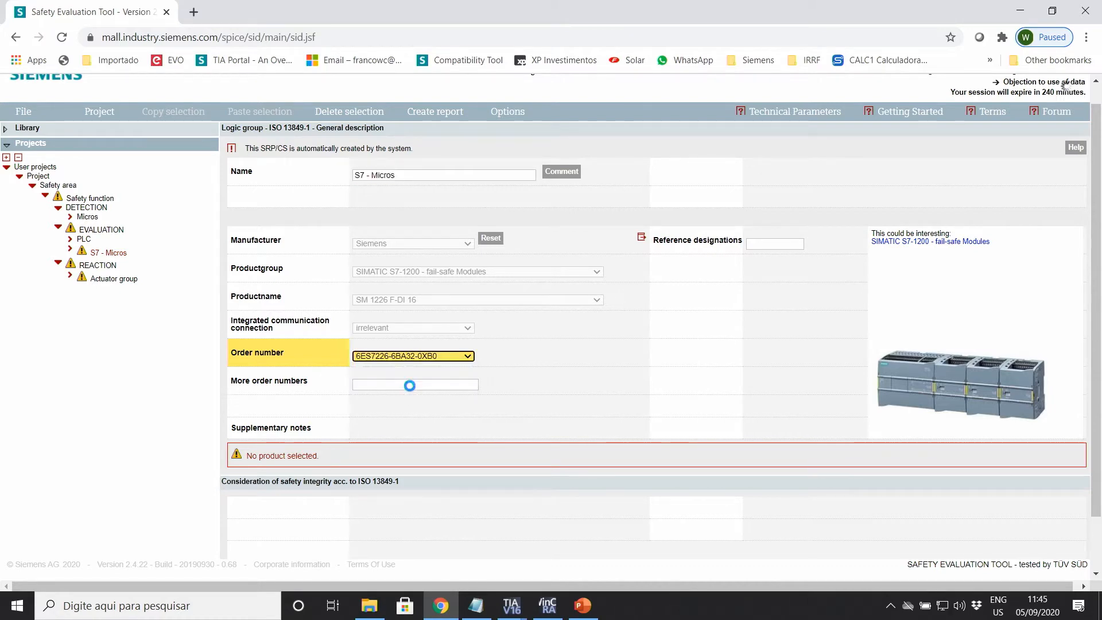
pyautogui.click(534, 356)
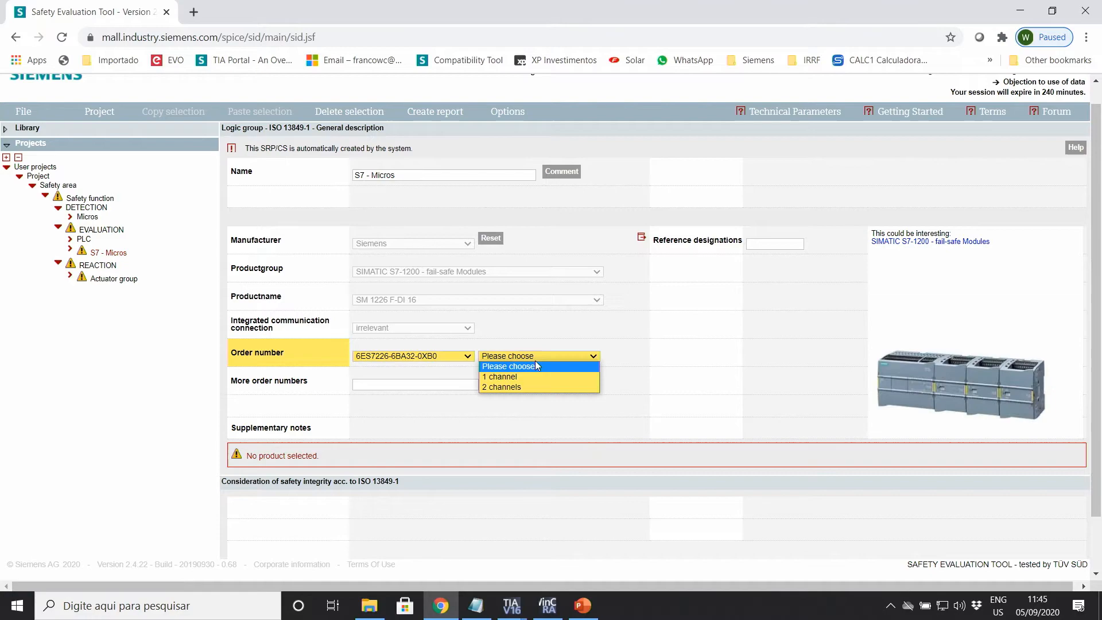
pyautogui.click(515, 388)
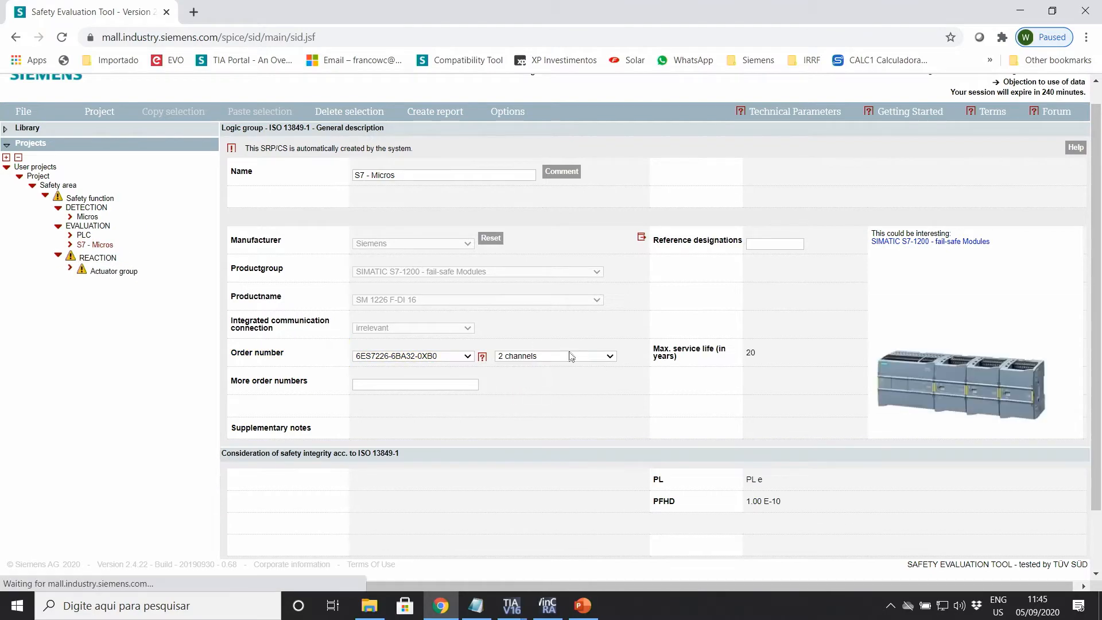
pyautogui.scroll(-1, 516, 402)
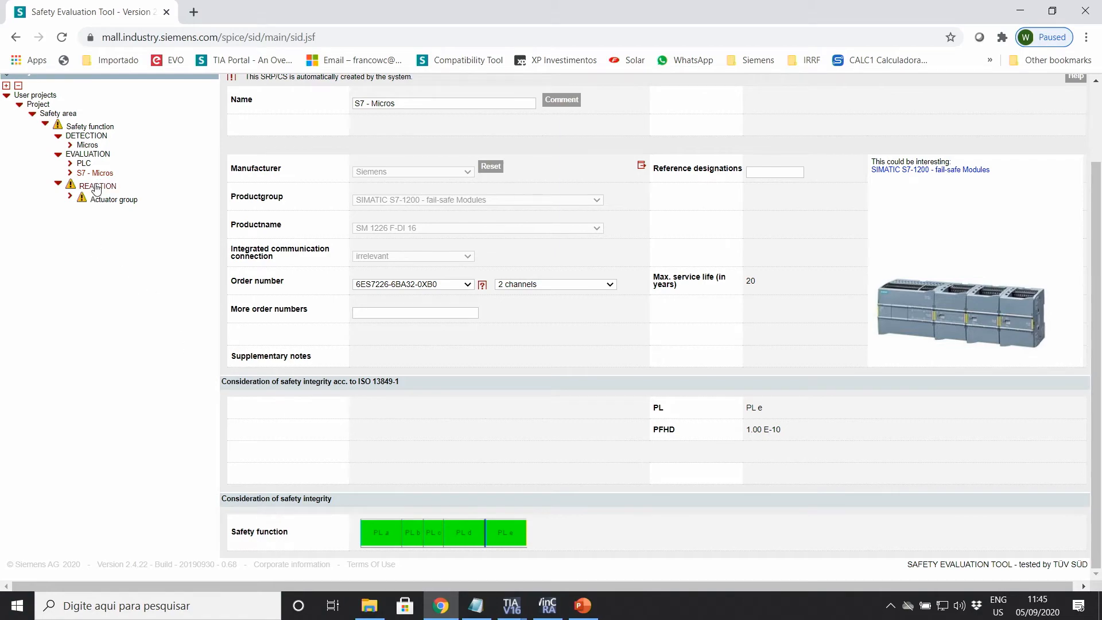
# Step: Rename the Actuator group to Contatores and set its circuit category to 4
pyautogui.click(109, 200)
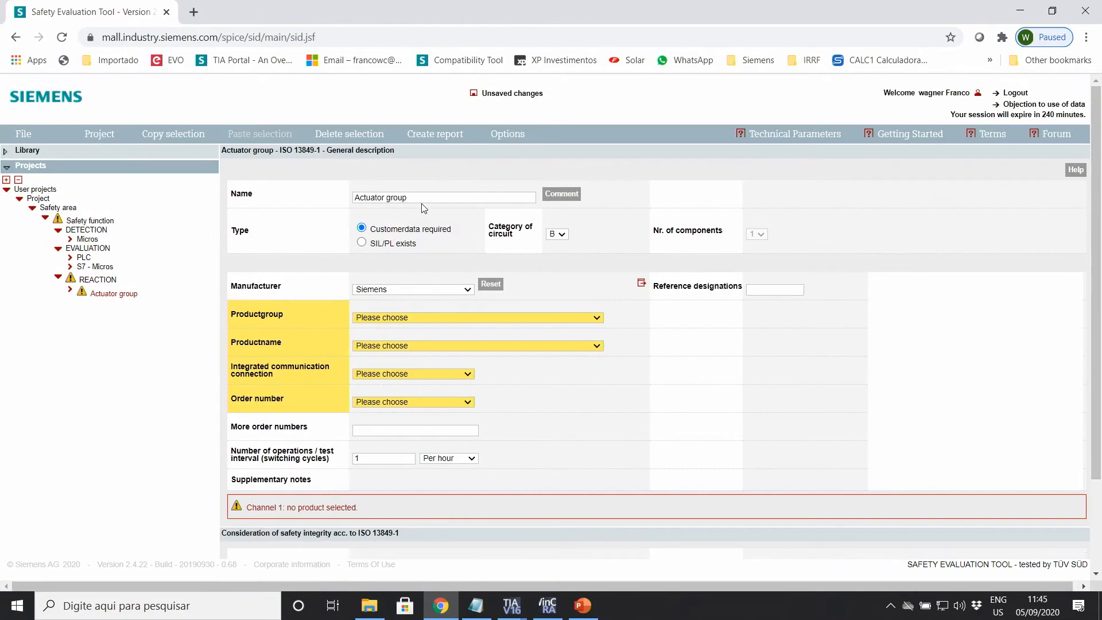
pyautogui.doubleClick(424, 194)
pyautogui.press('BackSpace')
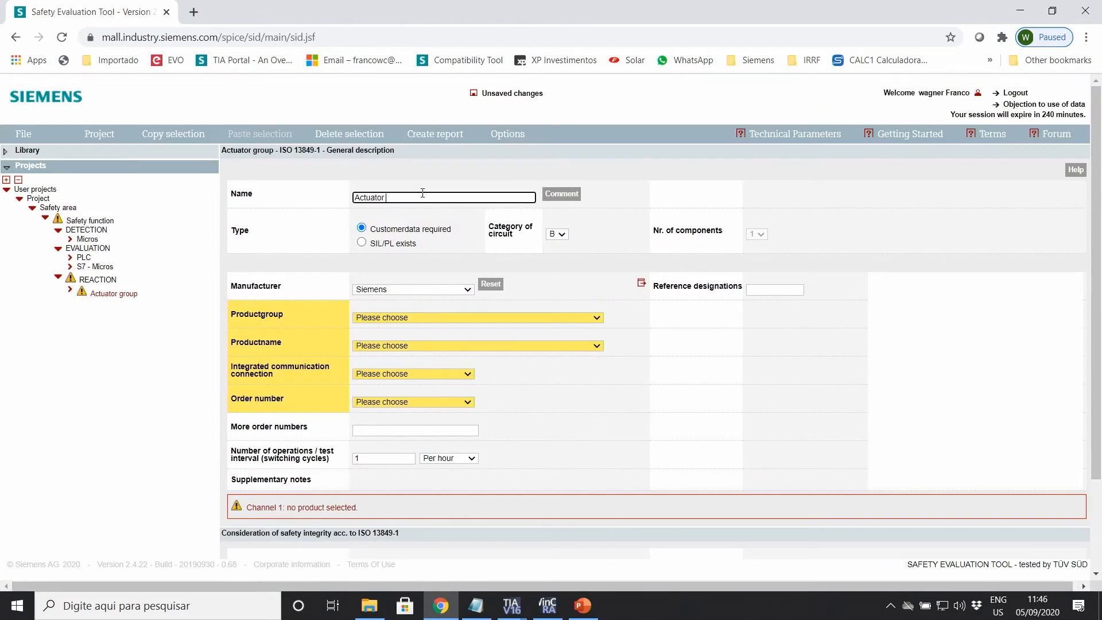
pyautogui.write('Con')
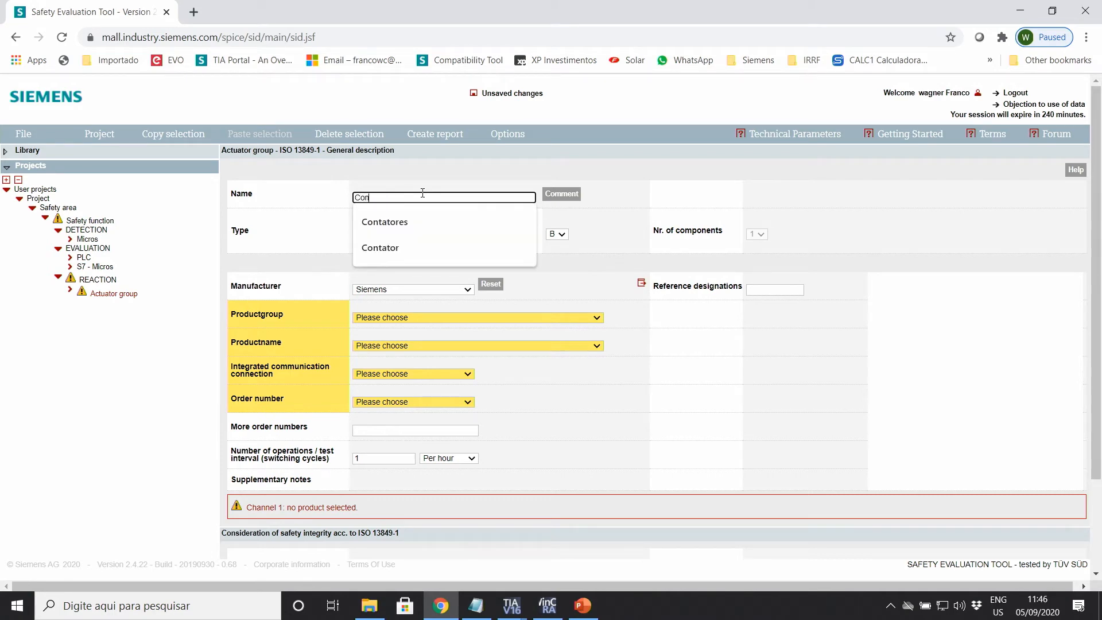
pyautogui.write('tatores')
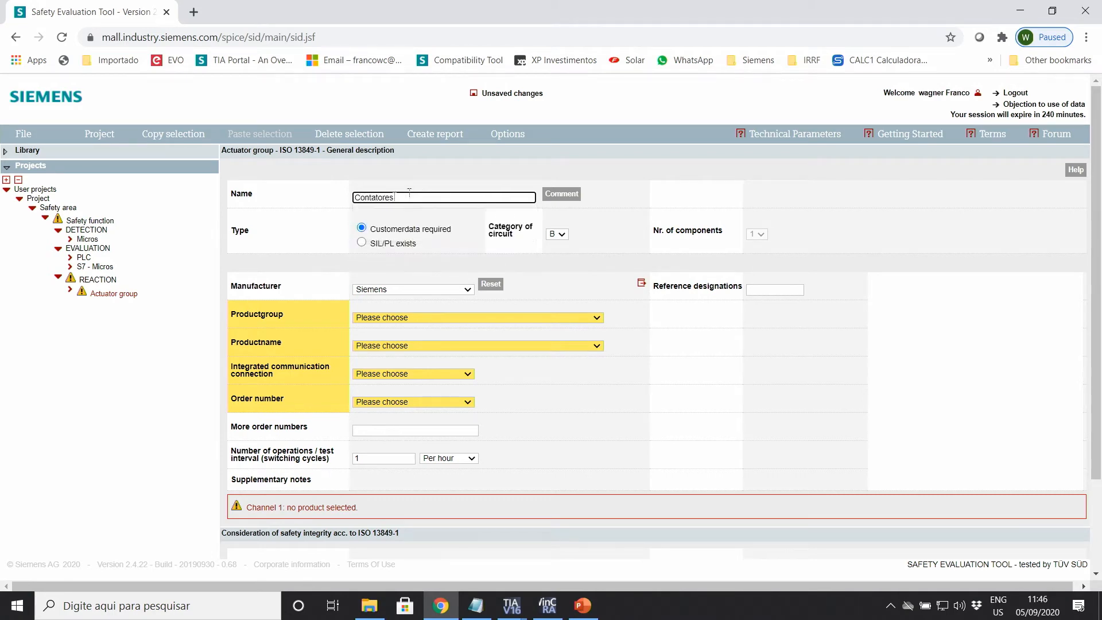
pyautogui.press('Return')
pyautogui.click(557, 234)
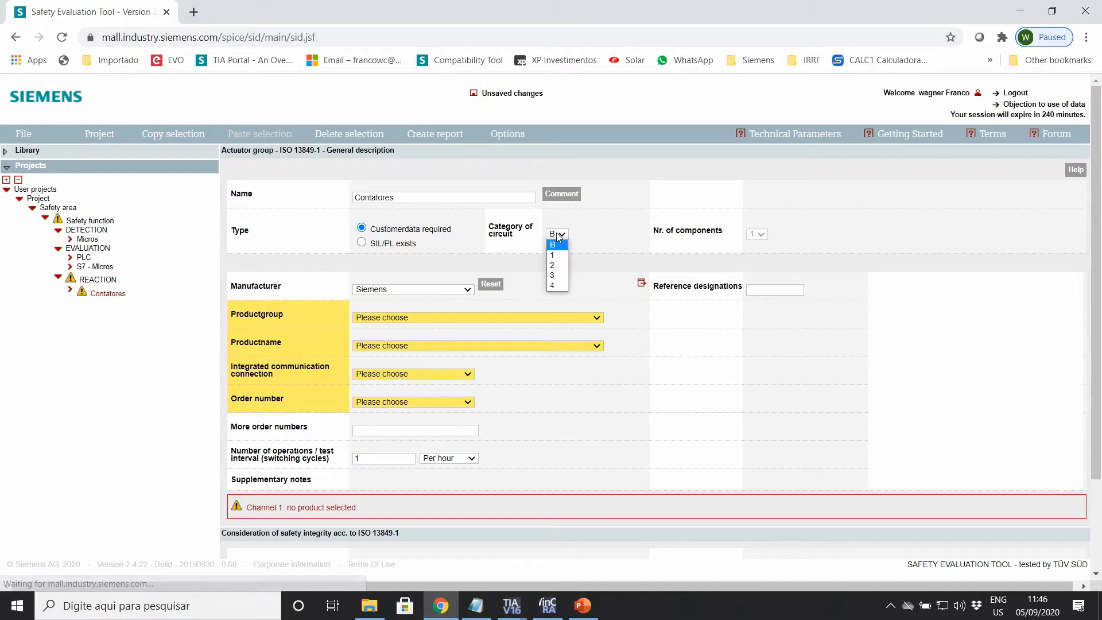
pyautogui.click(556, 285)
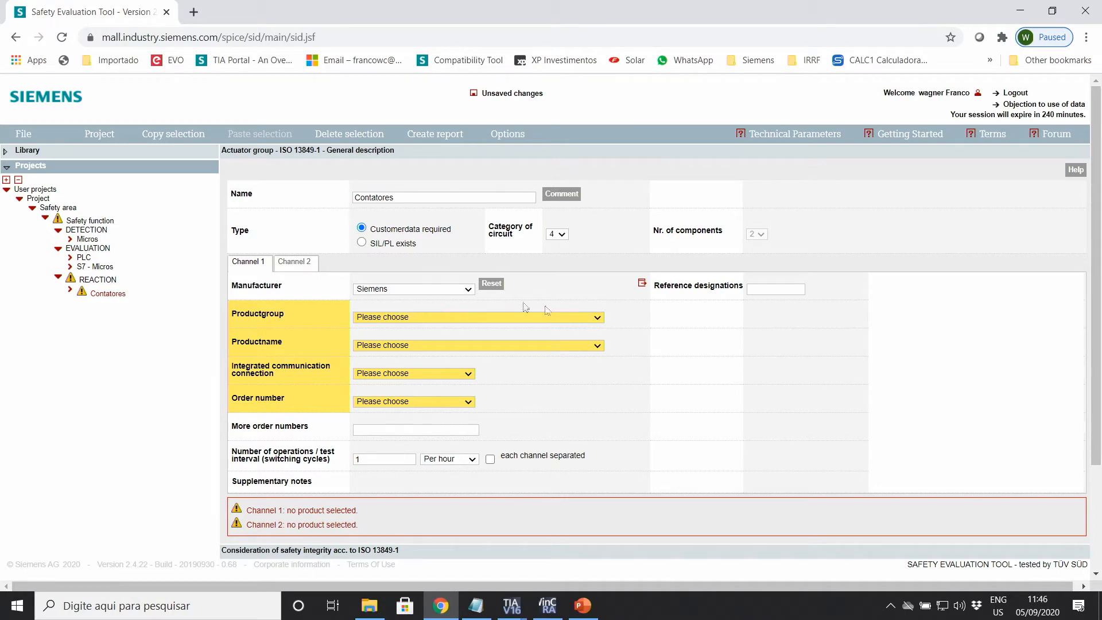
# Step: Choose SIRIUS Contactors / Motor Starters, Contactor Relay 3RH, order number 3RH2 as the product
pyautogui.click(570, 317)
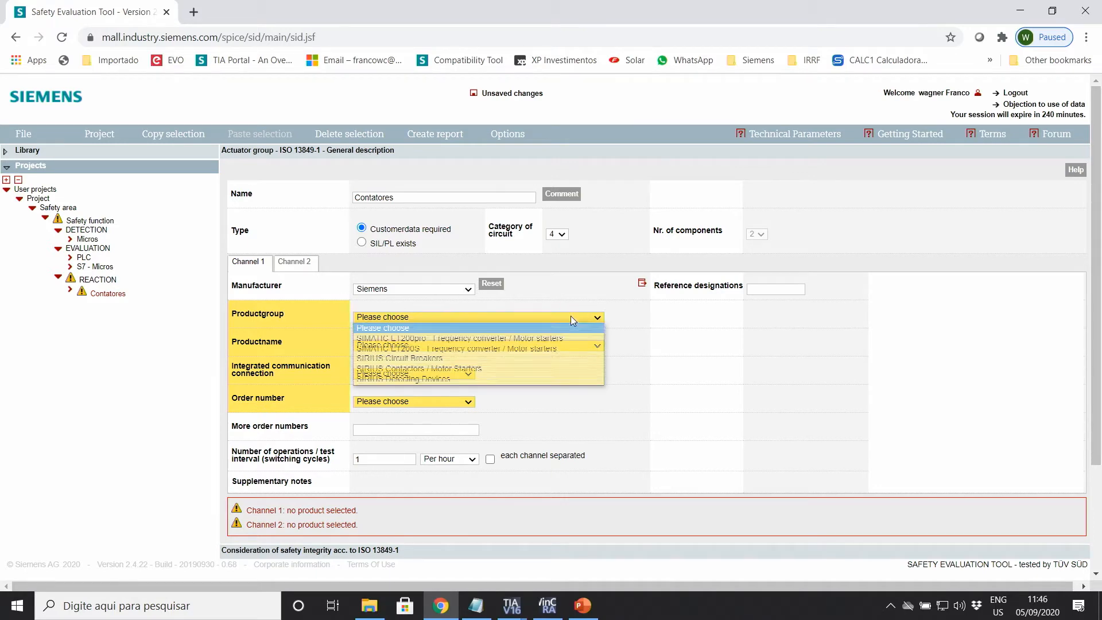
pyautogui.click(467, 373)
pyautogui.click(461, 344)
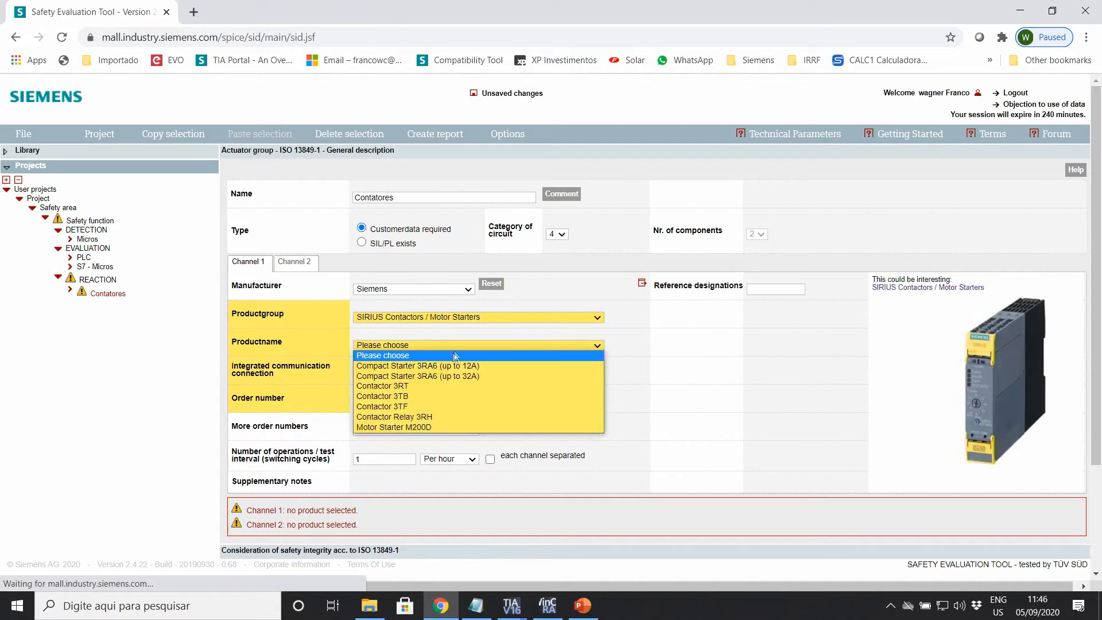
pyautogui.click(438, 416)
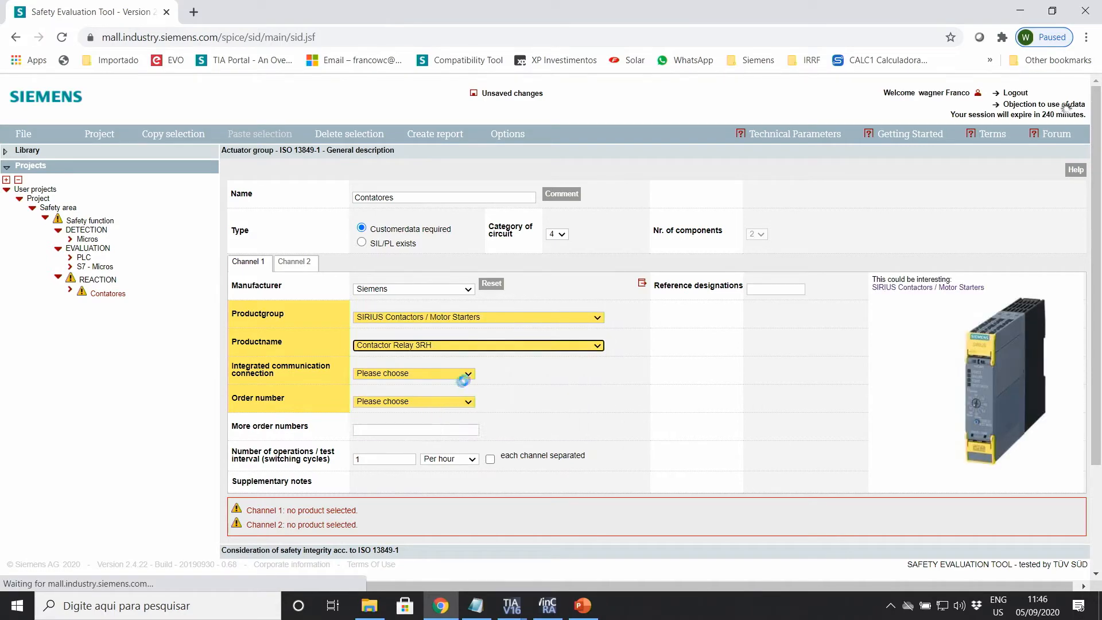
pyautogui.click(465, 403)
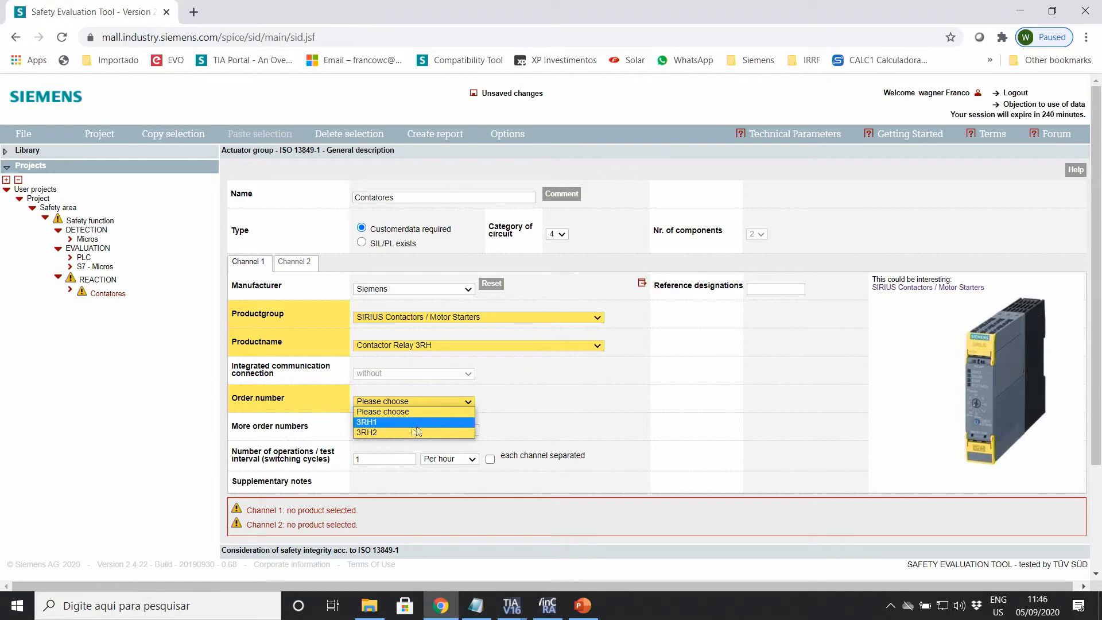
pyautogui.click(373, 432)
# Step: Set 10 operations per hour and CCF points to ≥65
pyautogui.click(377, 472)
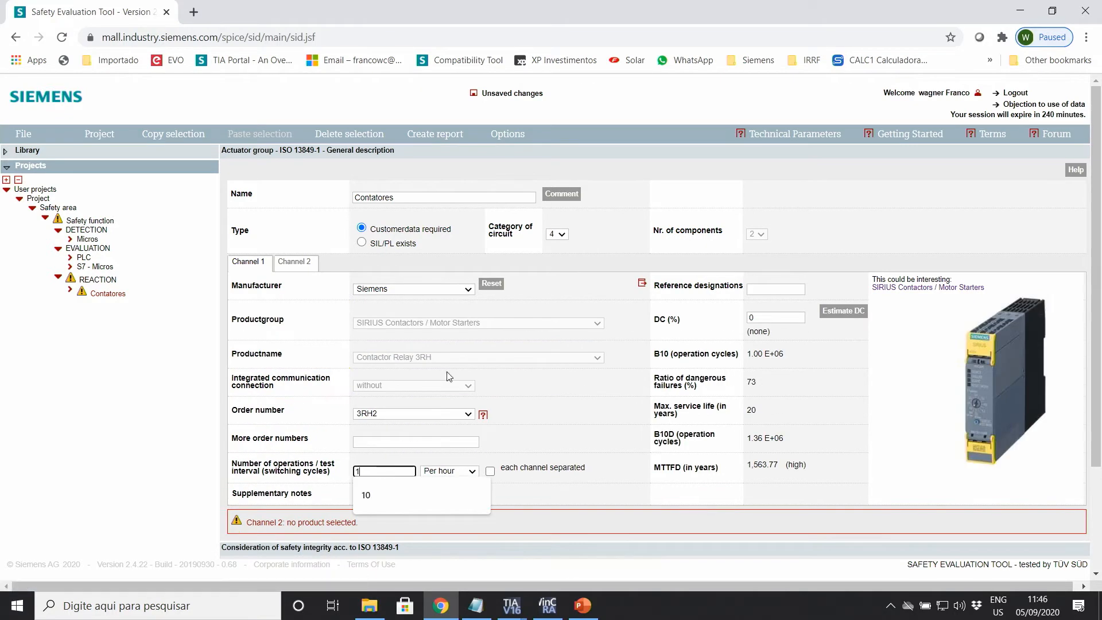
pyautogui.write('0')
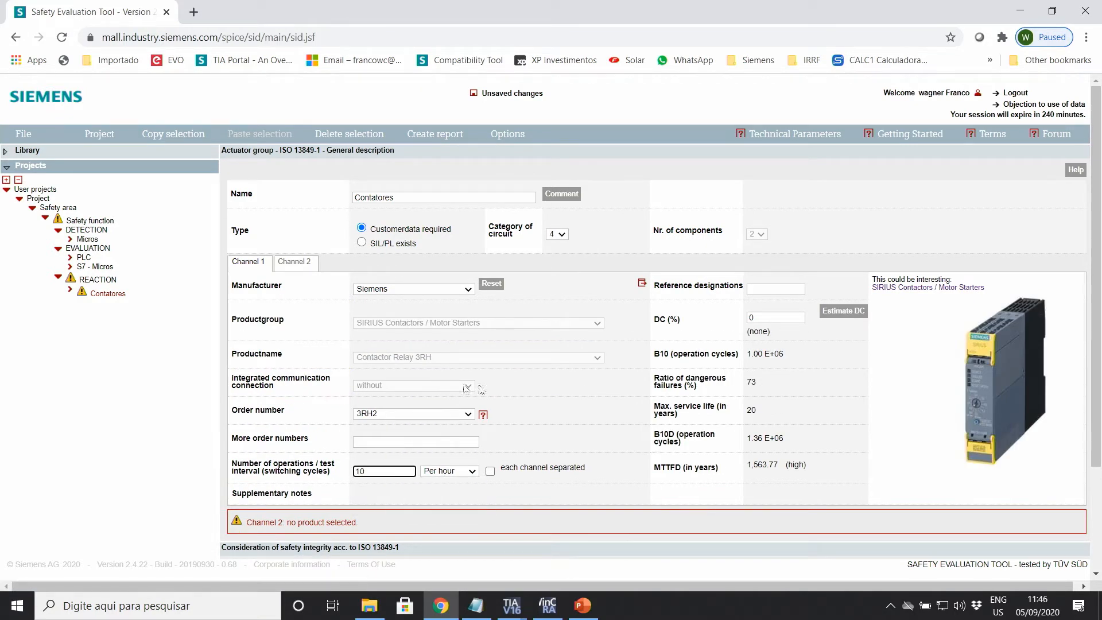
pyautogui.click(540, 404)
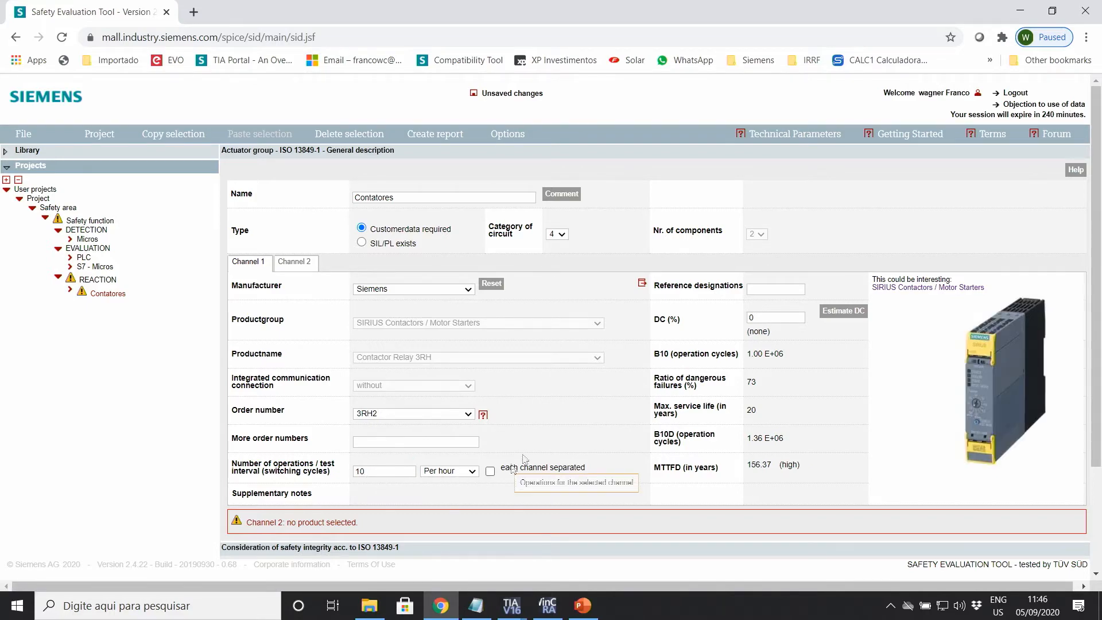
pyautogui.scroll(-3, 426, 505)
pyautogui.click(381, 447)
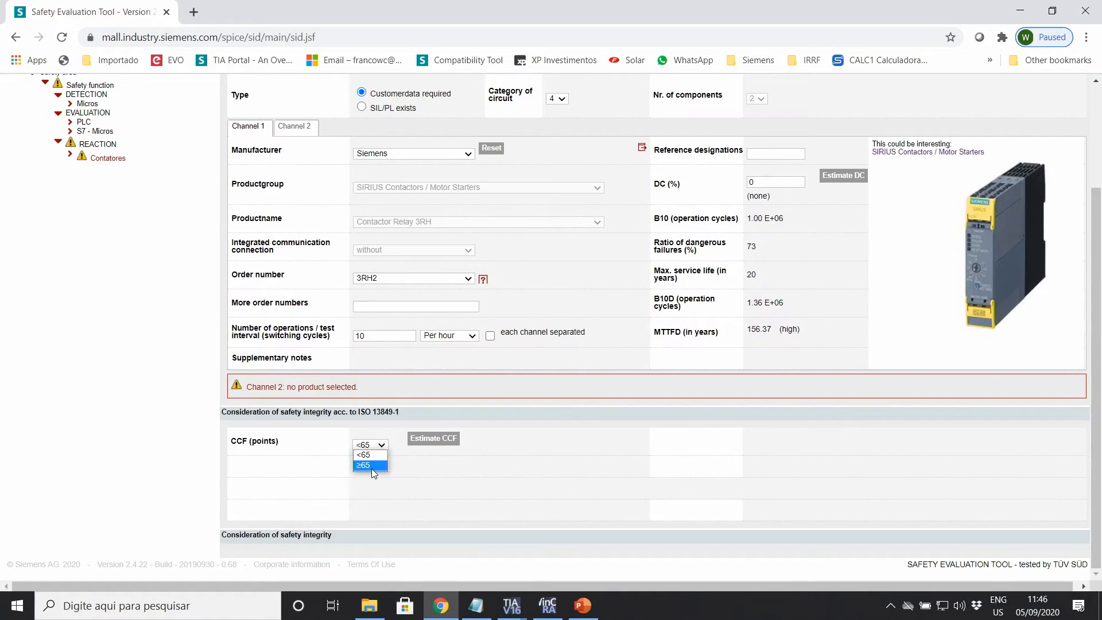
pyautogui.click(371, 465)
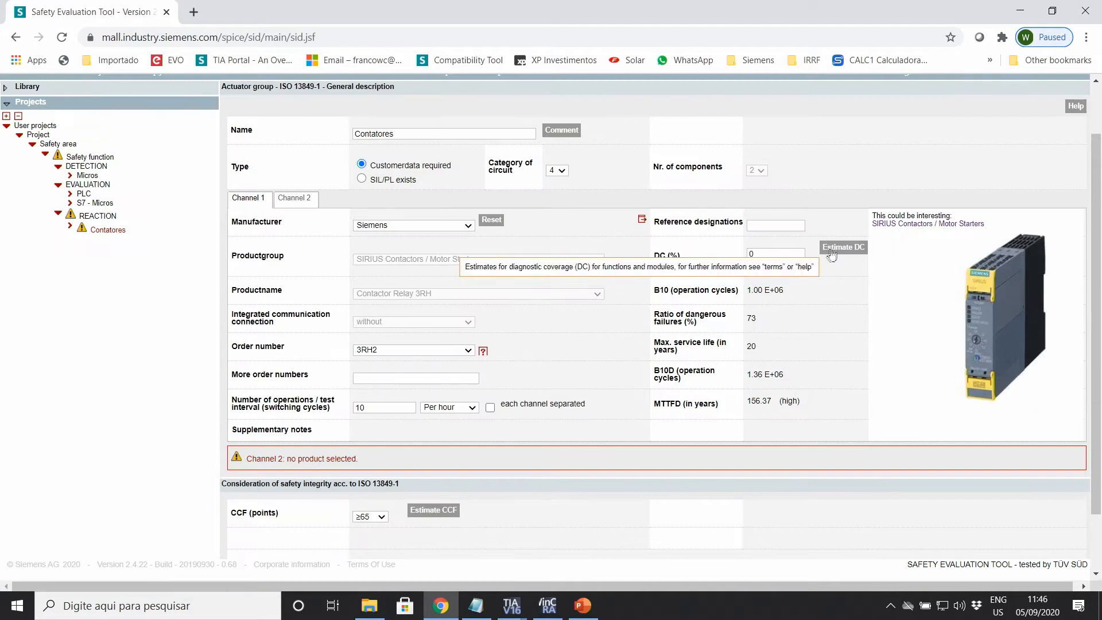
# Step: Set DC to 99% using the redundant shut-off path with actuator monitoring estimate
pyautogui.click(776, 255)
pyautogui.click(833, 248)
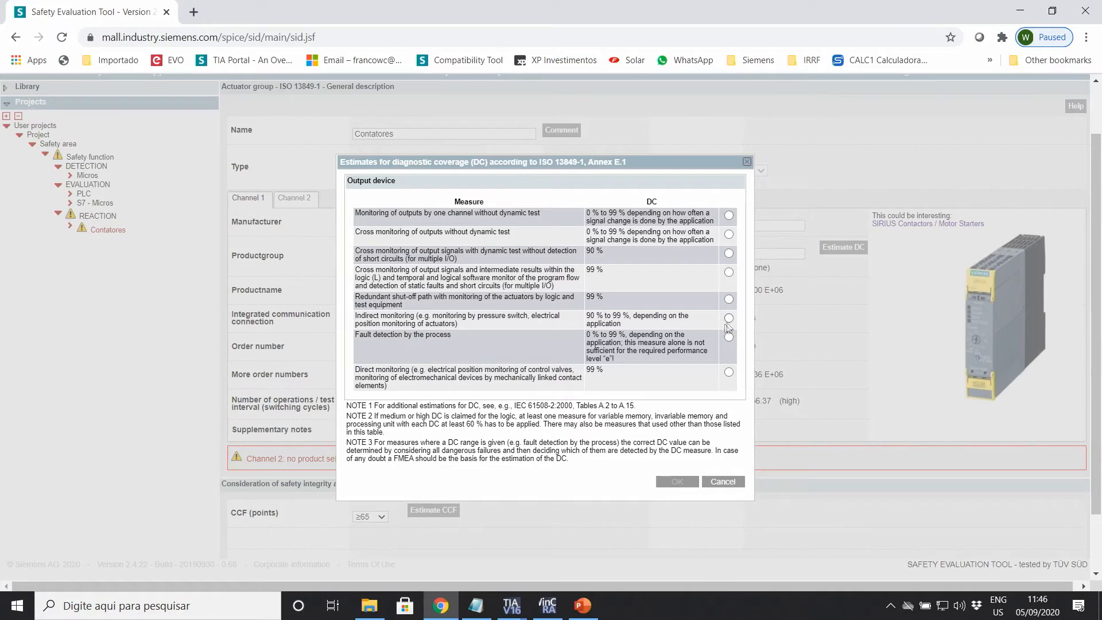
pyautogui.click(729, 300)
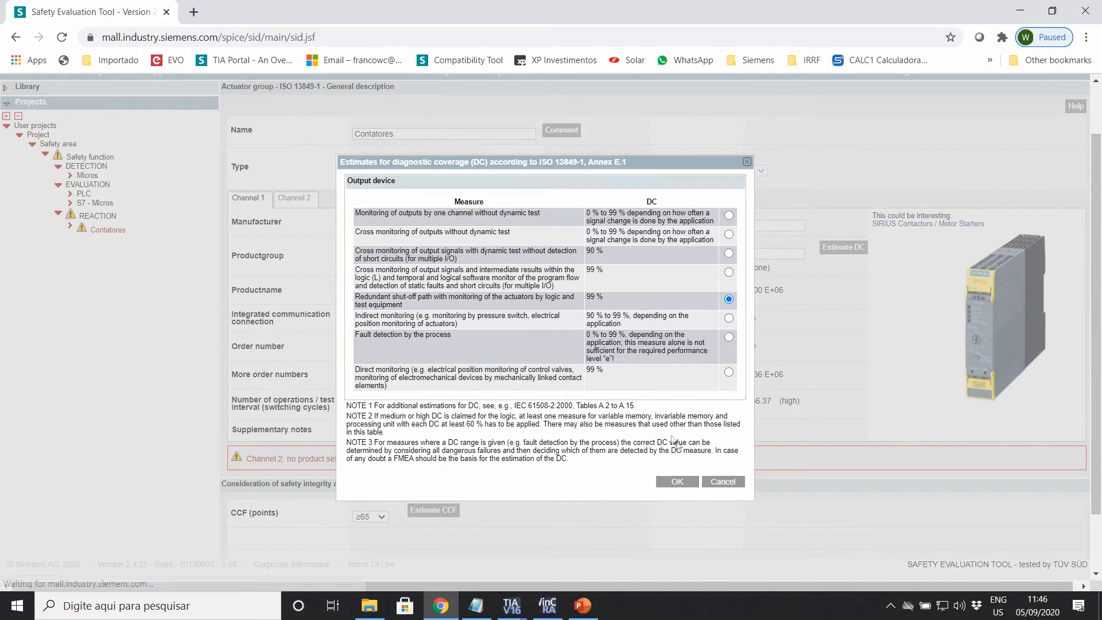
pyautogui.click(678, 482)
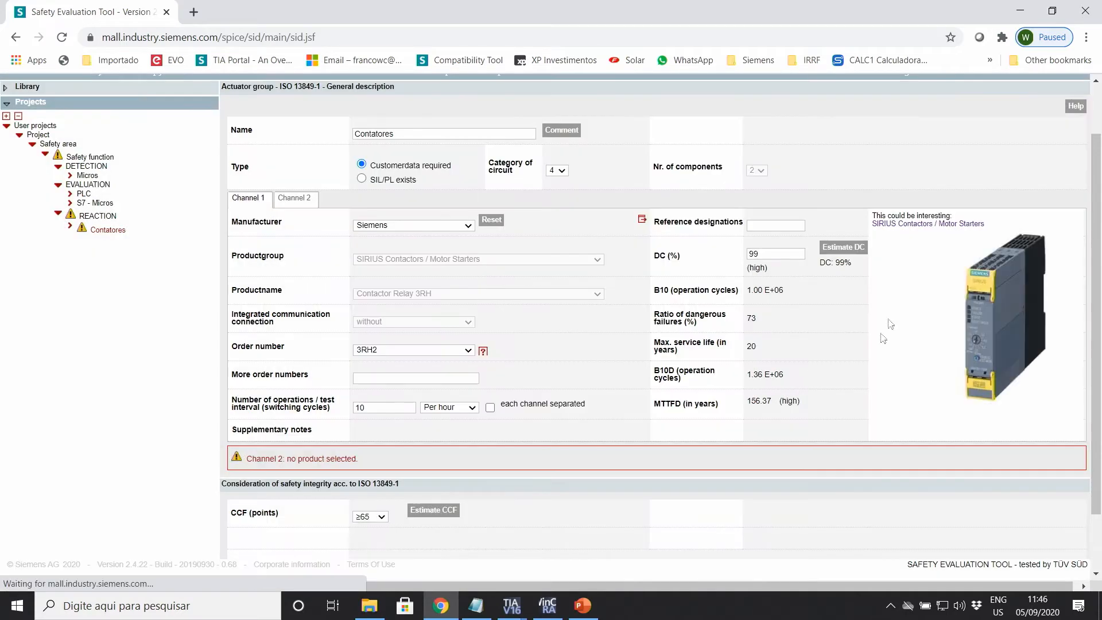
pyautogui.scroll(1, 338, 263)
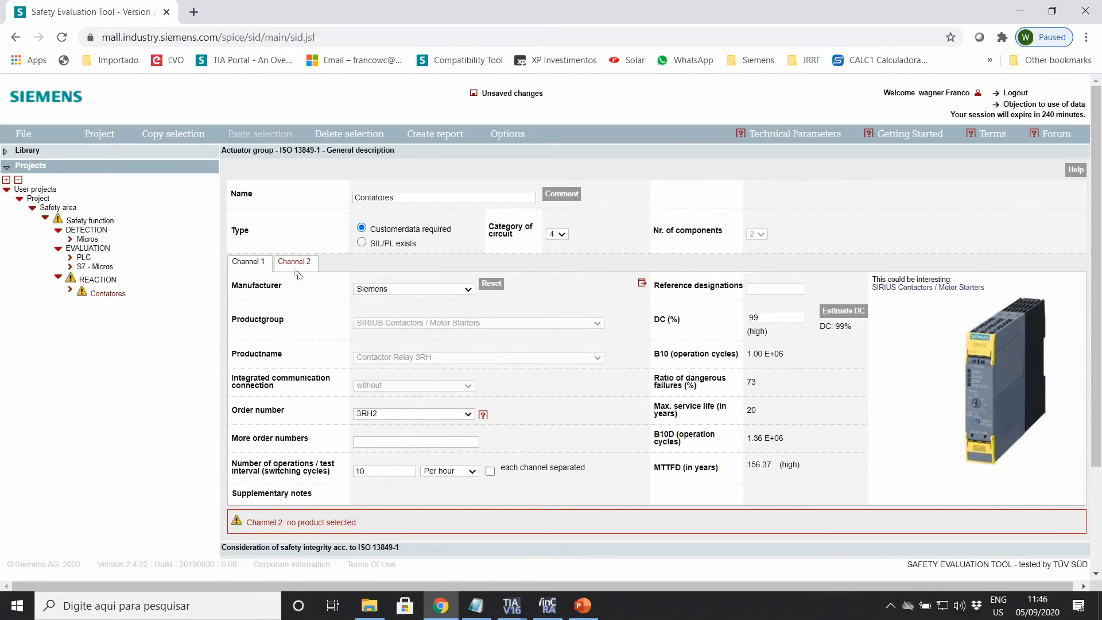
pyautogui.scroll(-2, 293, 270)
pyautogui.scroll(2, 293, 270)
# Step: Copy channel 1's parameters to channel 2 and set the S7 Connection to S7-1200
pyautogui.click(290, 263)
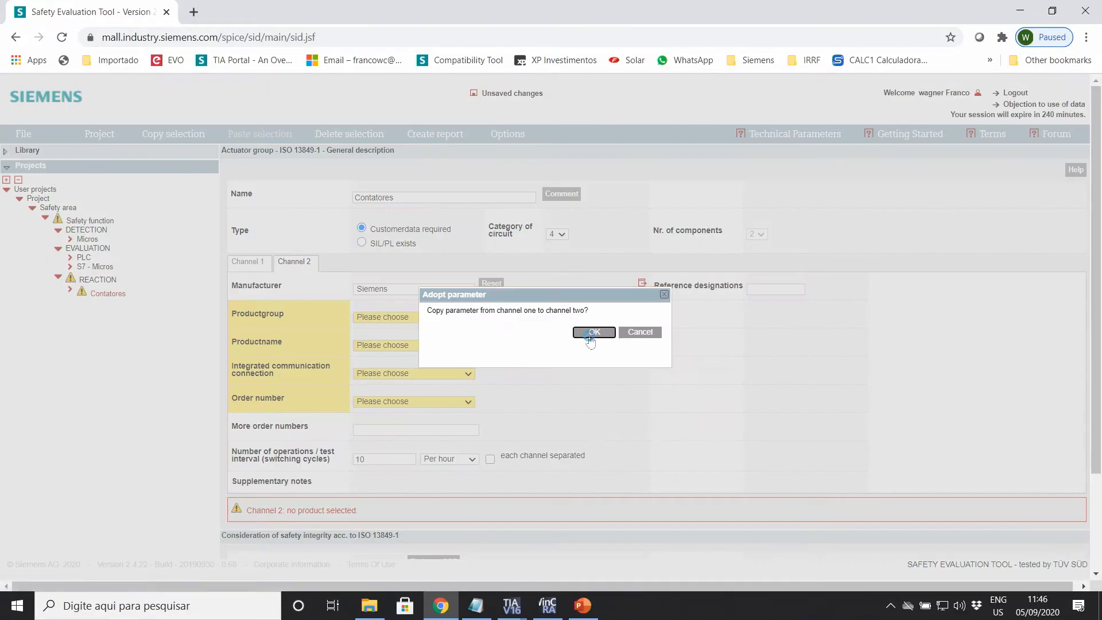
pyautogui.click(591, 332)
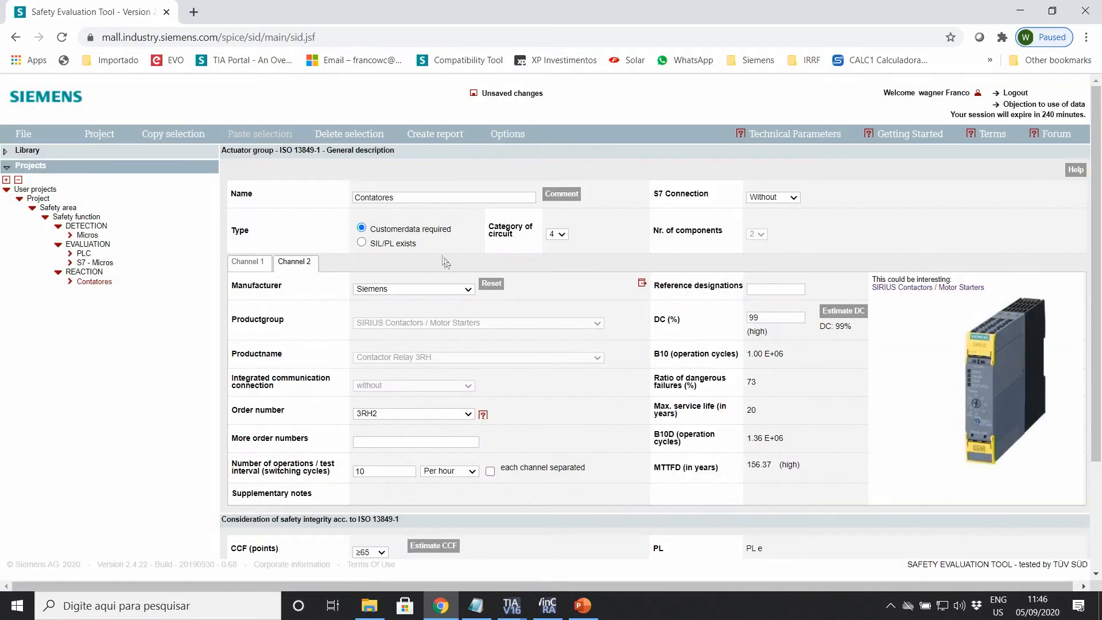
pyautogui.click(792, 199)
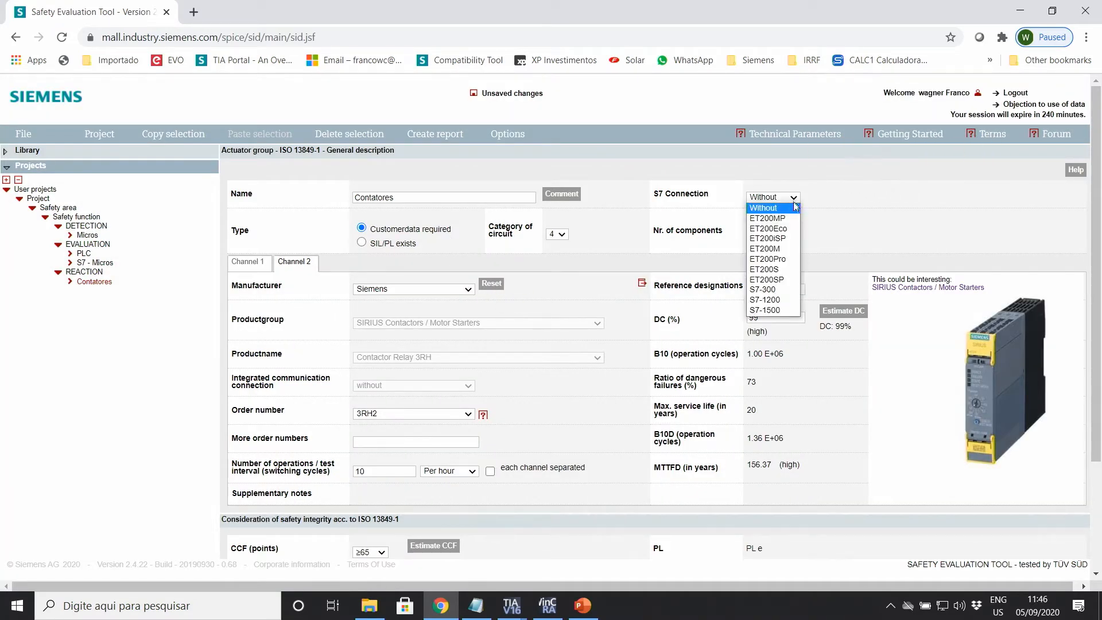
pyautogui.click(774, 300)
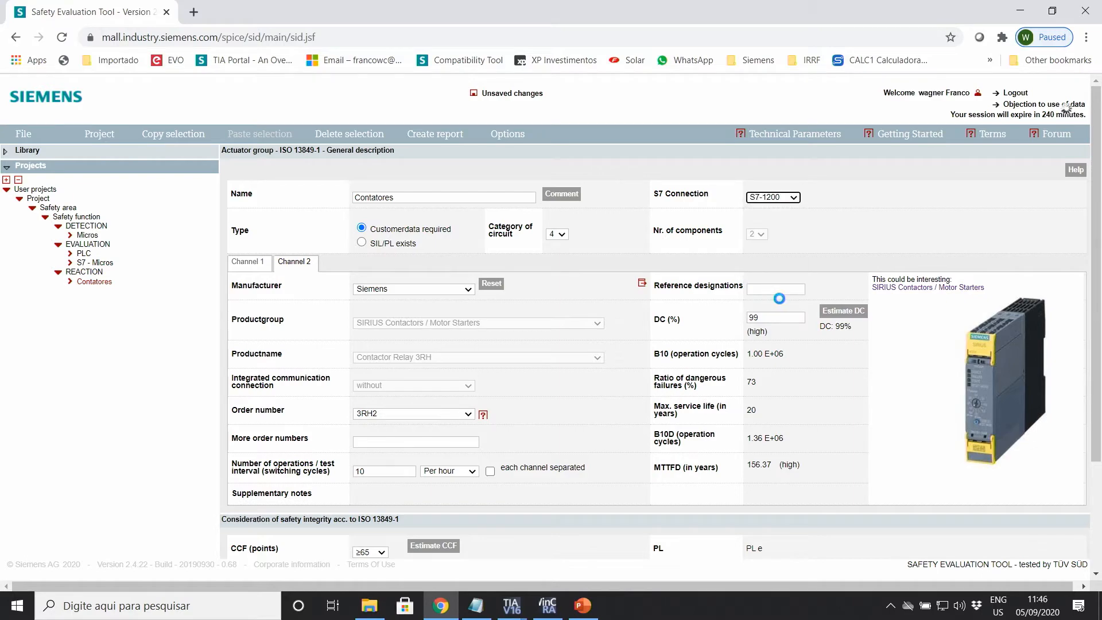
pyautogui.scroll(-3, 471, 320)
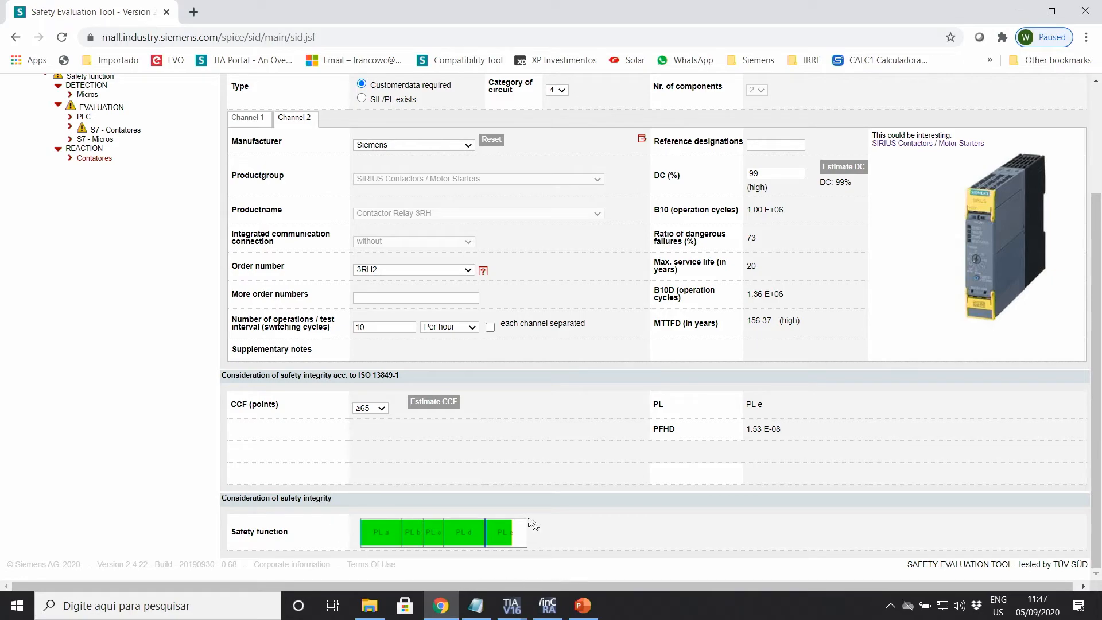
pyautogui.scroll(3, 432, 481)
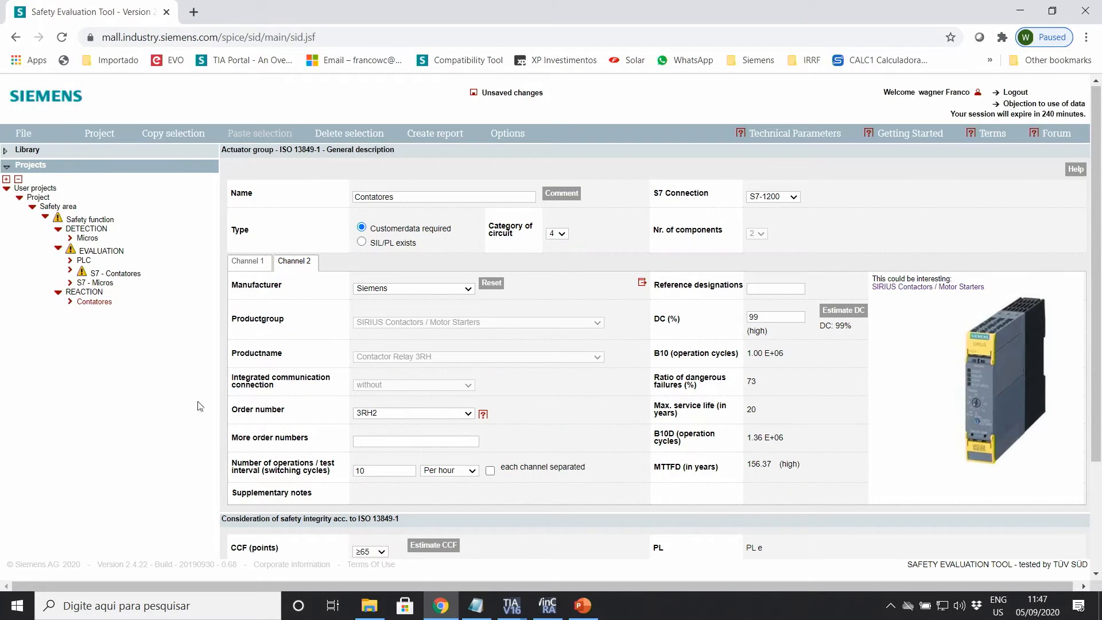
# Step: Make S7 - Contatores an SM 1226 F-DQ 4, order 6ES7226-6DA32-0XB0, then view the Safety function page
pyautogui.click(115, 274)
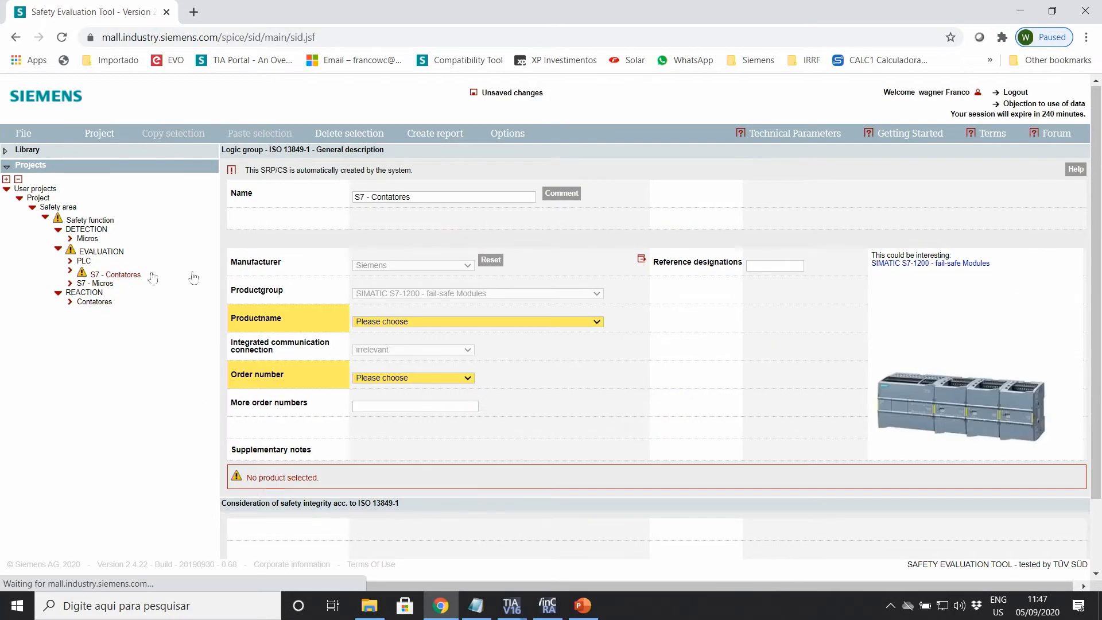
pyautogui.moveTo(421, 198); pyautogui.dragTo(310, 201)
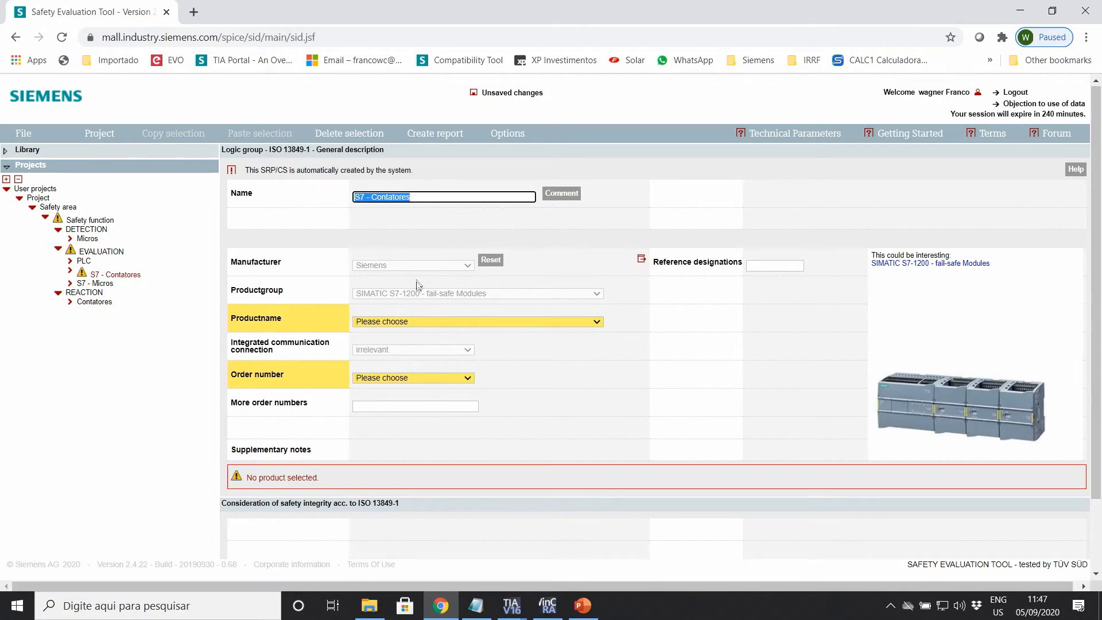
pyautogui.click(559, 325)
pyautogui.click(392, 351)
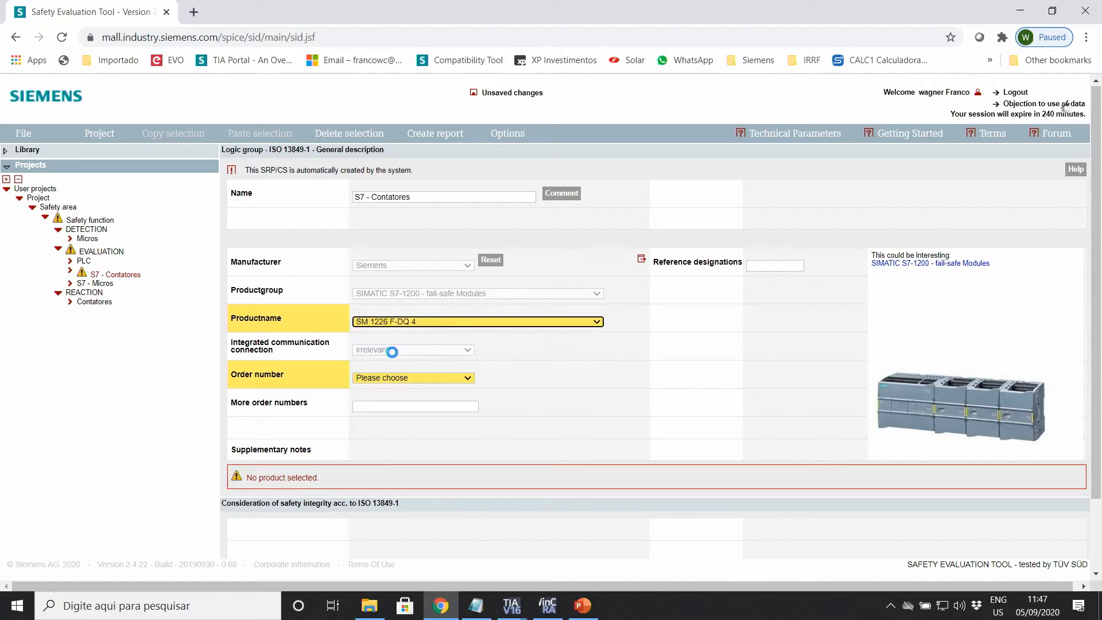
pyautogui.click(434, 376)
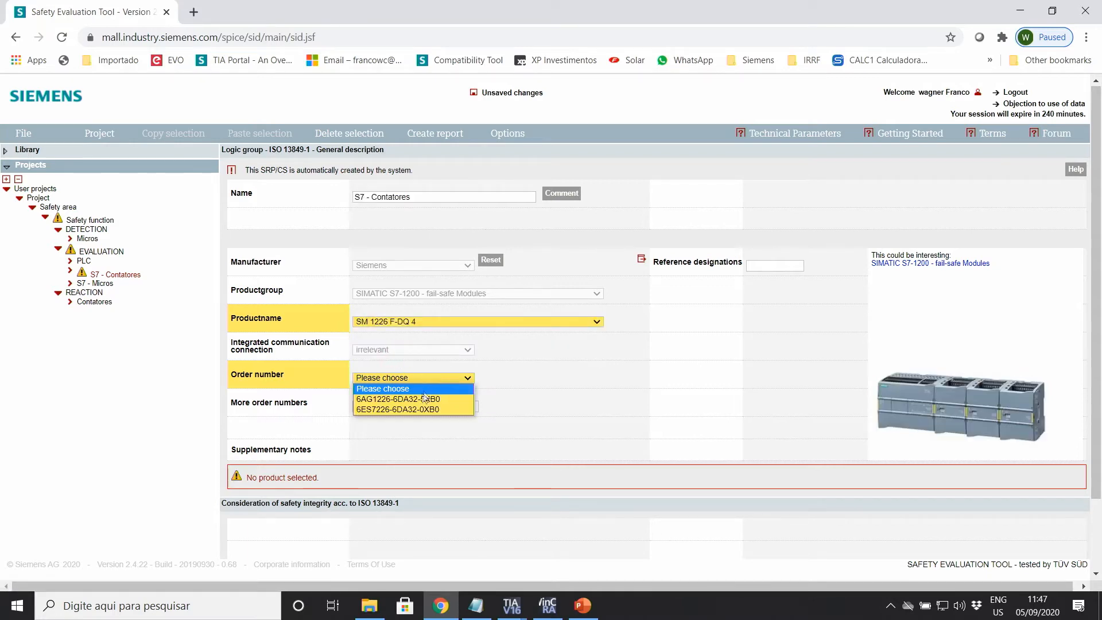
pyautogui.click(404, 410)
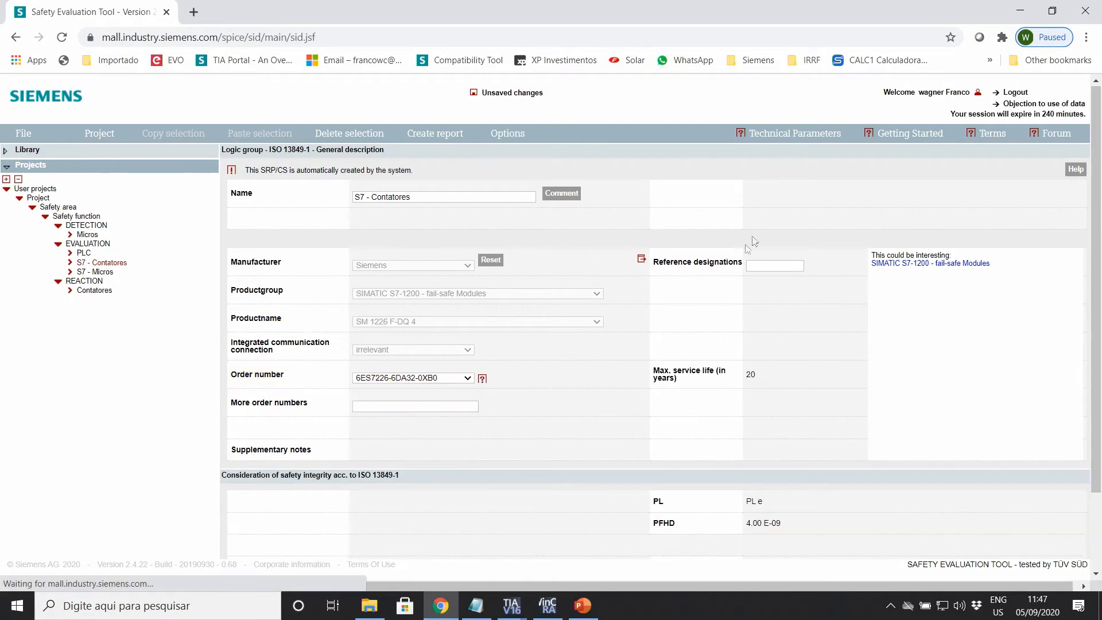
pyautogui.scroll(-2, 627, 318)
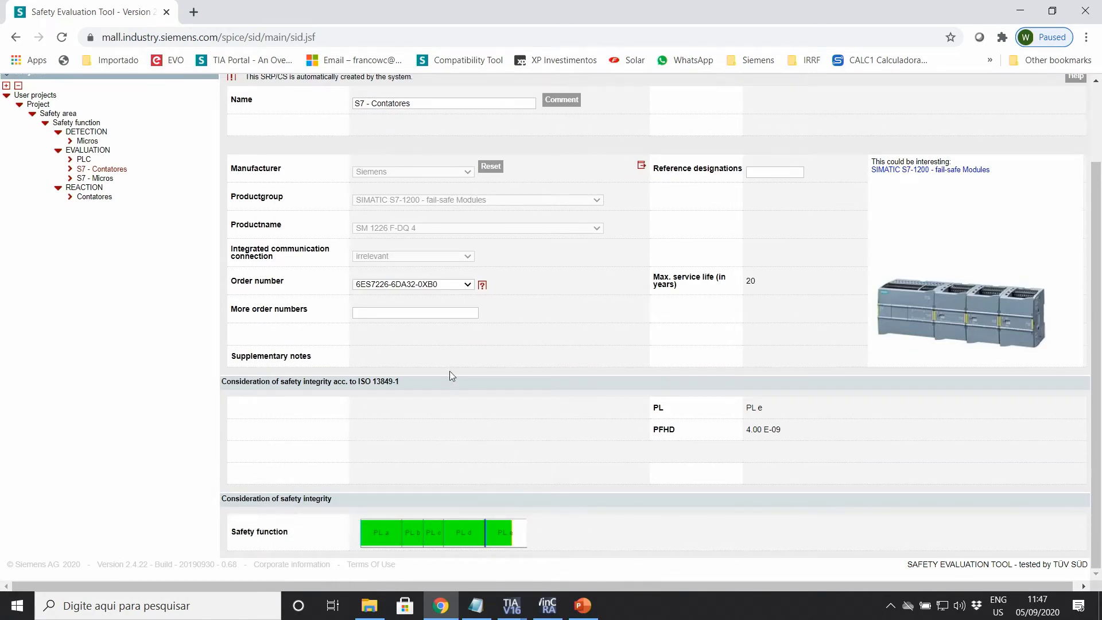
pyautogui.scroll(3, 202, 229)
pyautogui.click(92, 218)
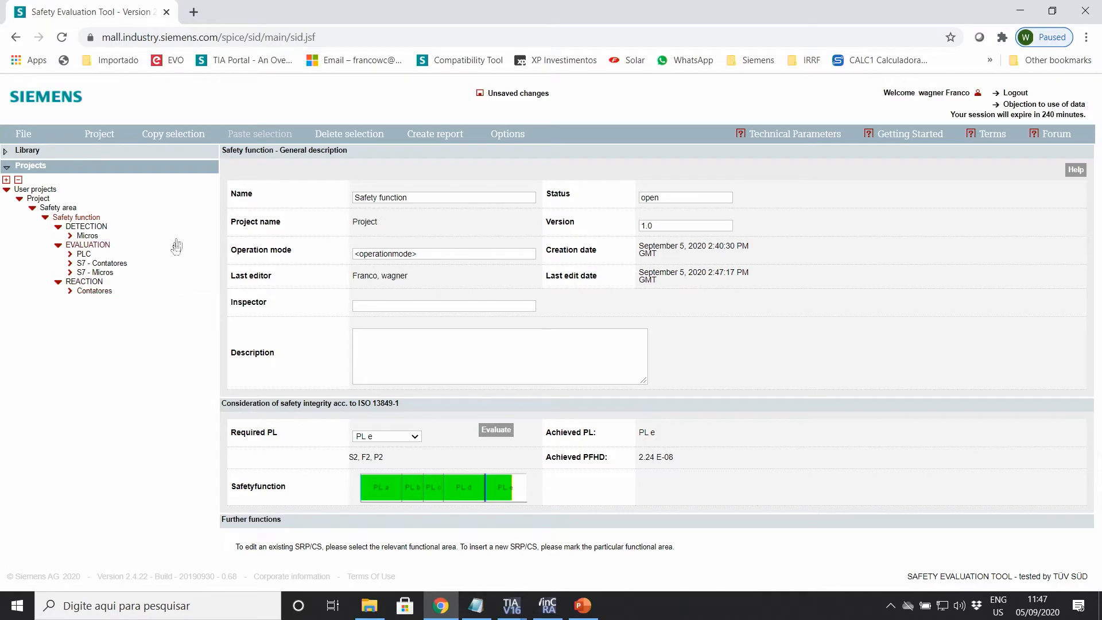
# Step: Generate the project report with Create report
pyautogui.click(425, 138)
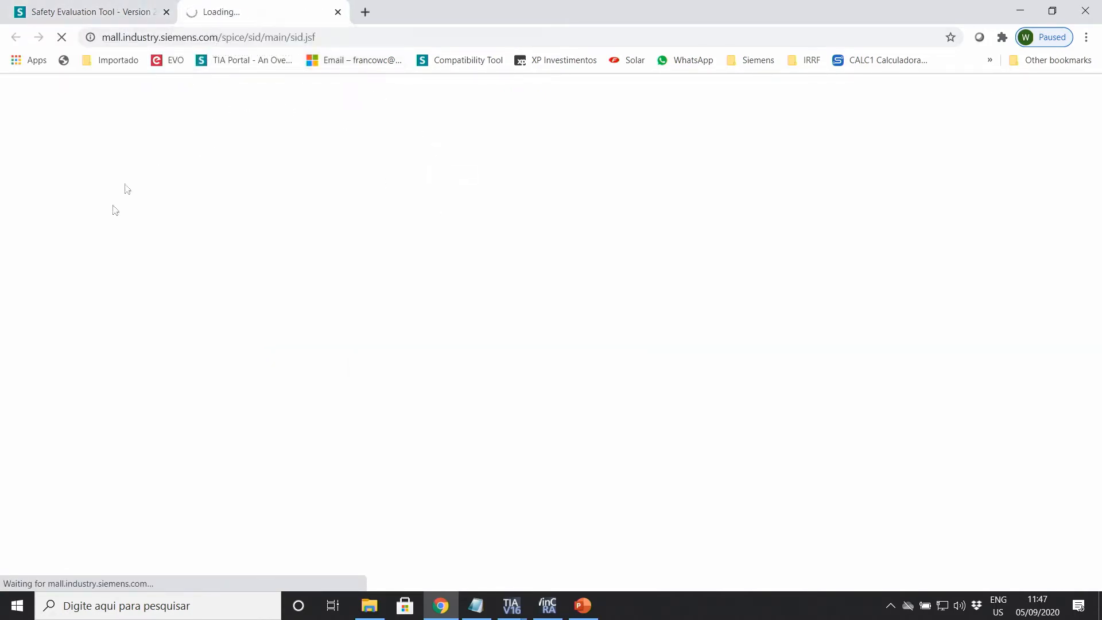
# Step: Read through report.pdf down to the annex pages, then close it and minimise Chrome
pyautogui.click(99, 585)
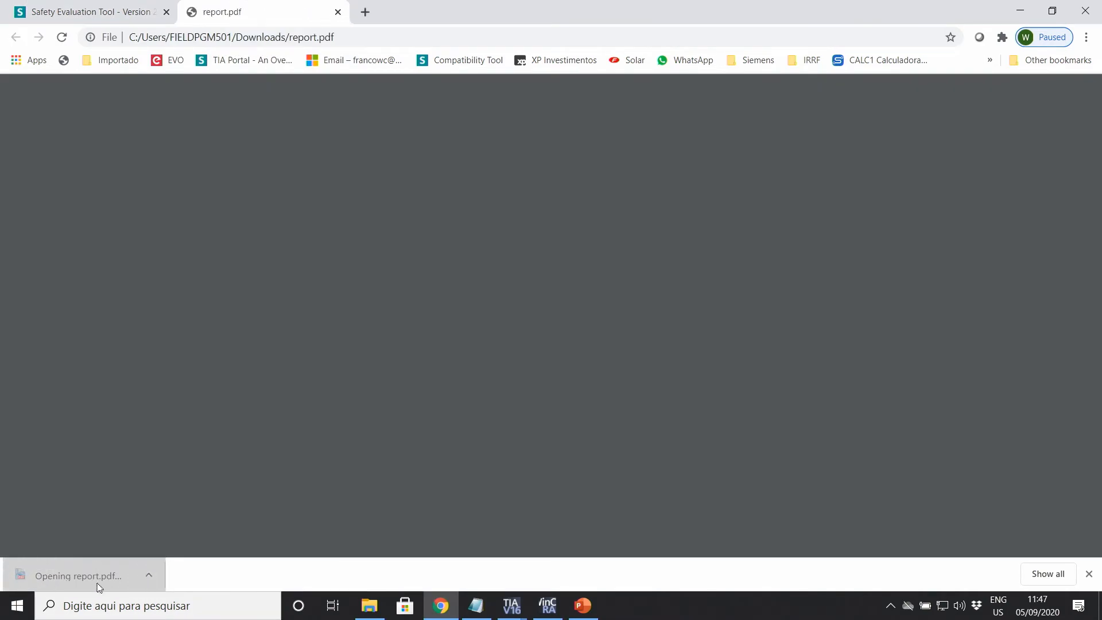
pyautogui.scroll(-10, 688, 248)
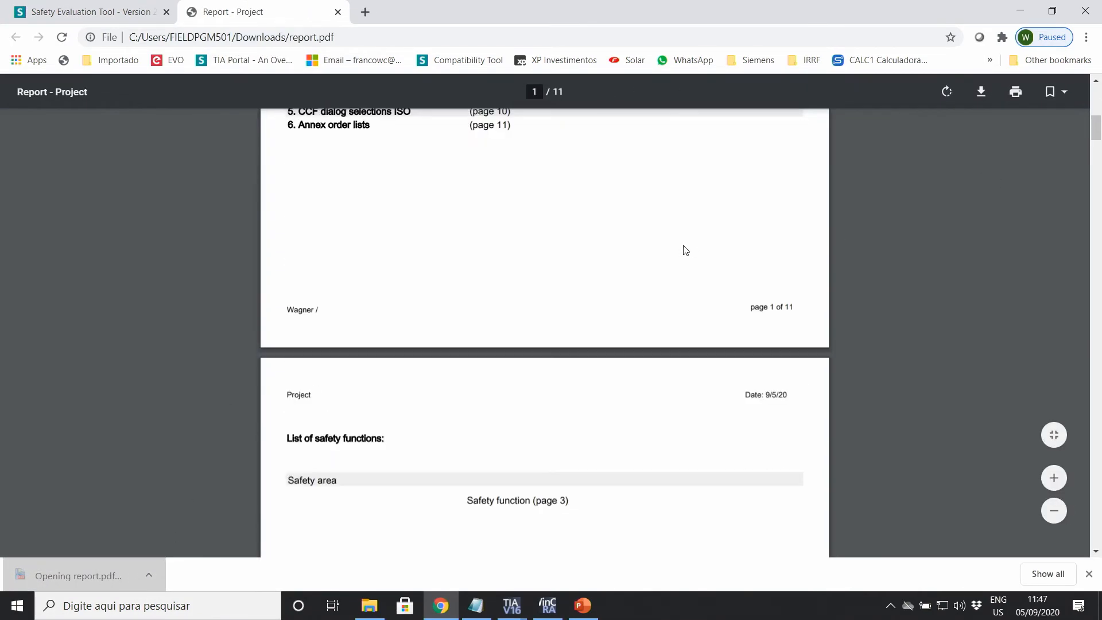
pyautogui.scroll(-15, 686, 249)
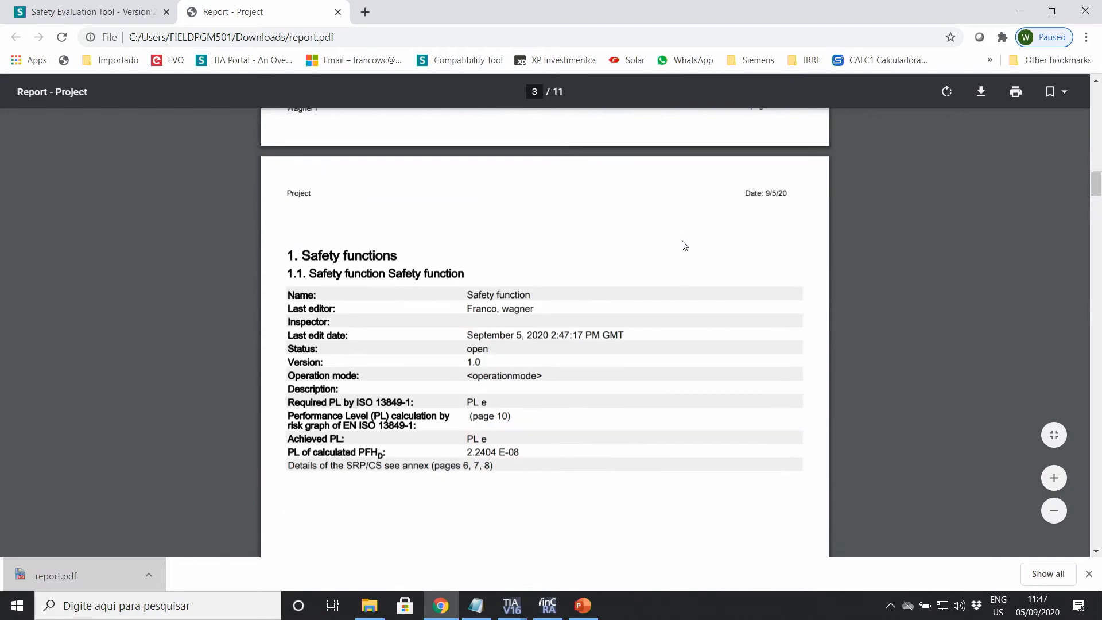
pyautogui.scroll(-6, 685, 245)
pyautogui.scroll(4, 532, 128)
pyautogui.scroll(-8, 542, 203)
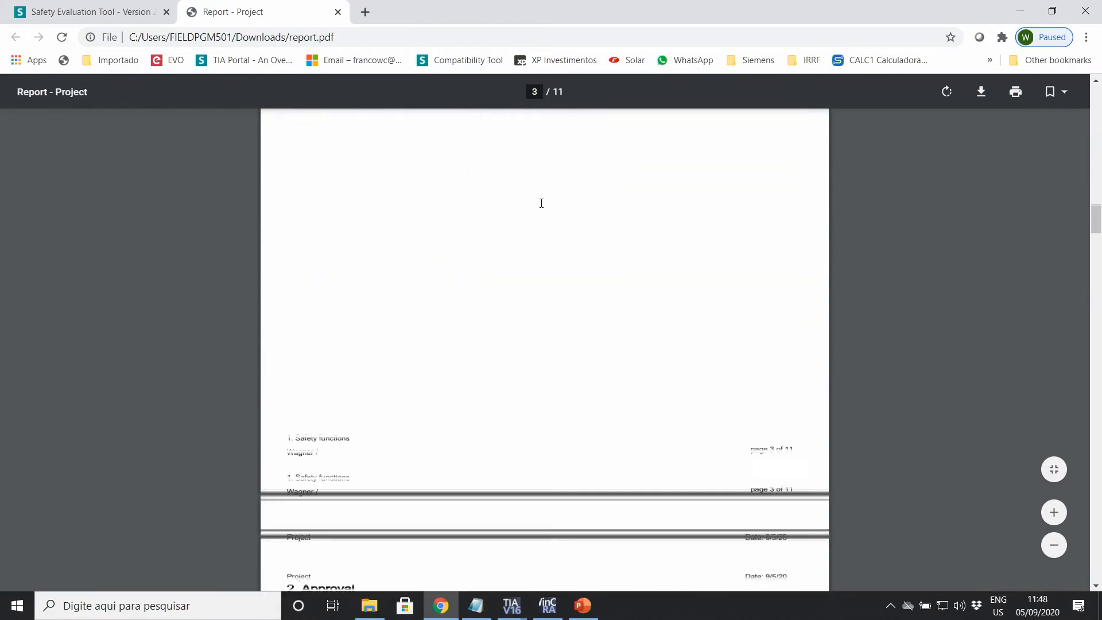
pyautogui.scroll(-12, 541, 204)
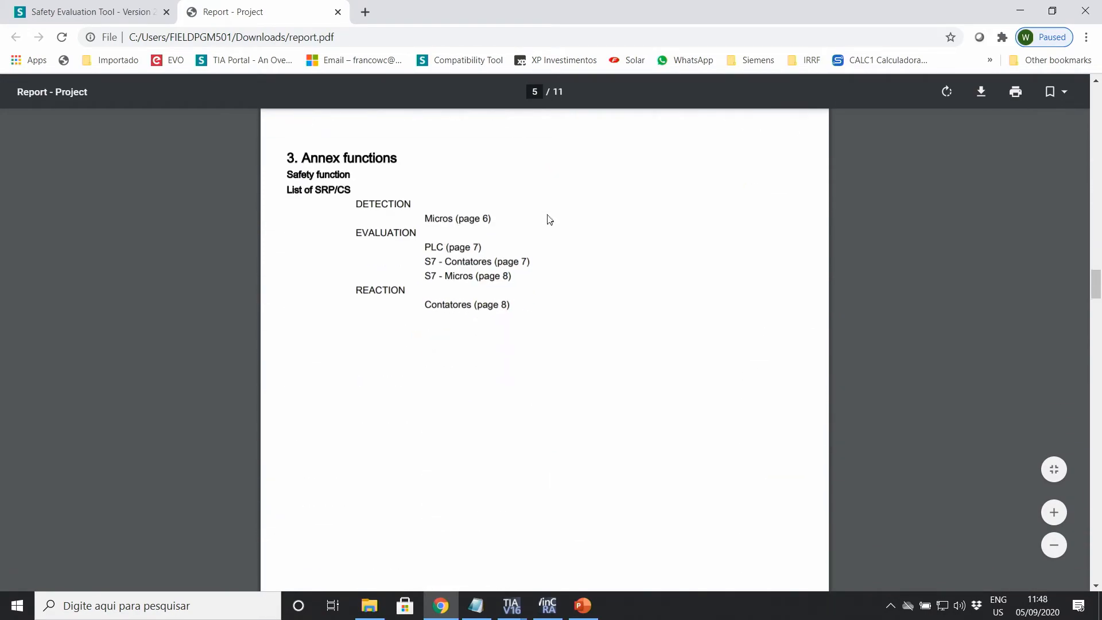
pyautogui.scroll(-14, 549, 220)
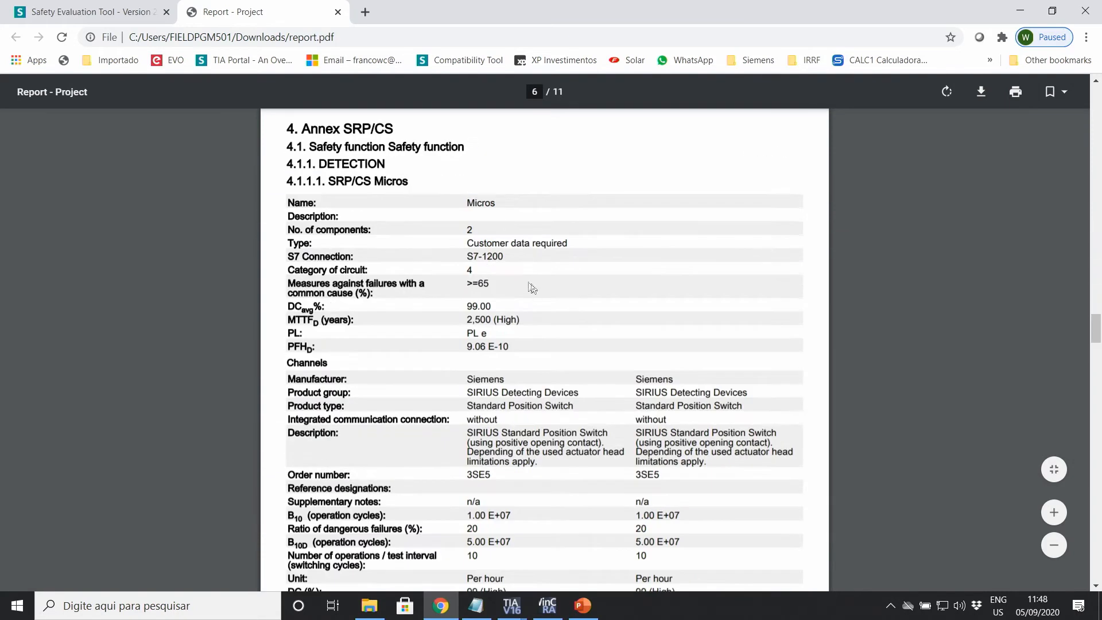
pyautogui.scroll(-4, 531, 287)
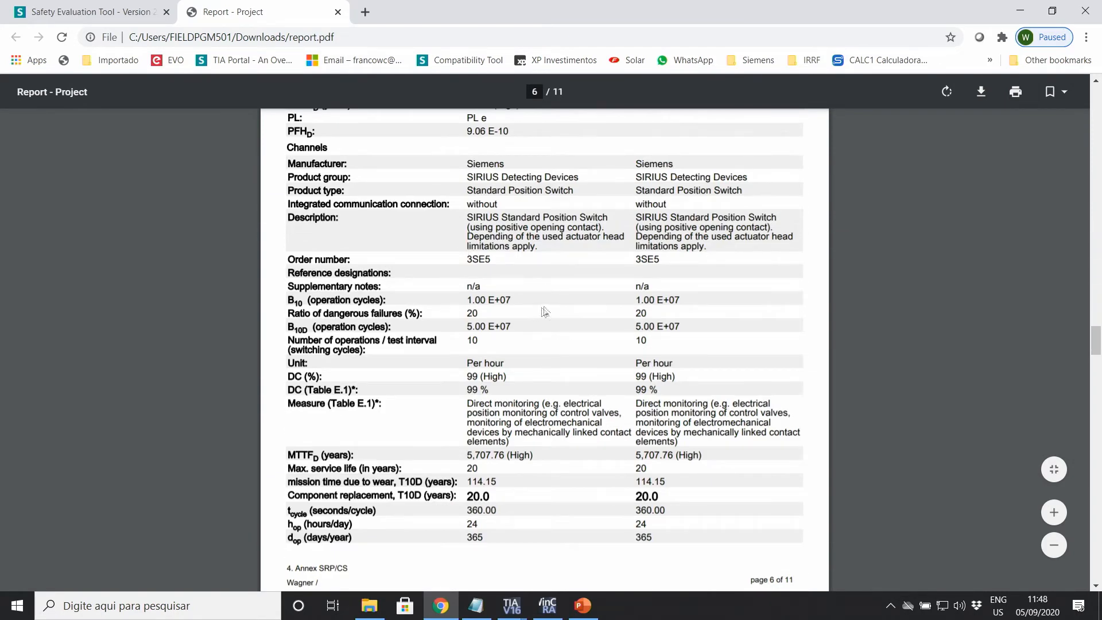
pyautogui.scroll(-9, 443, 264)
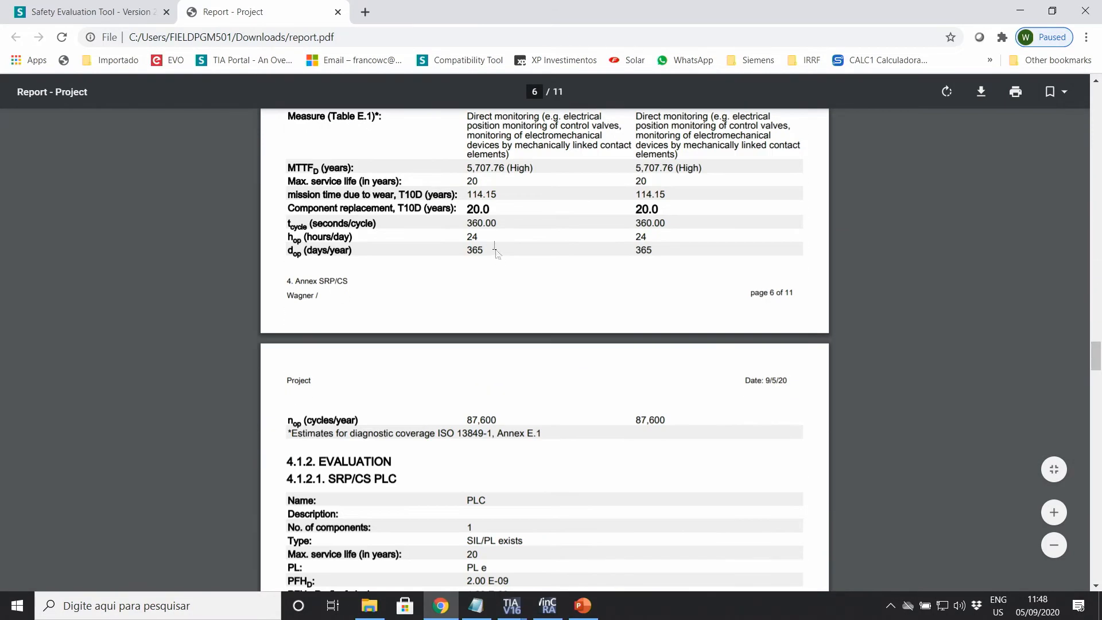
pyautogui.scroll(-8, 489, 270)
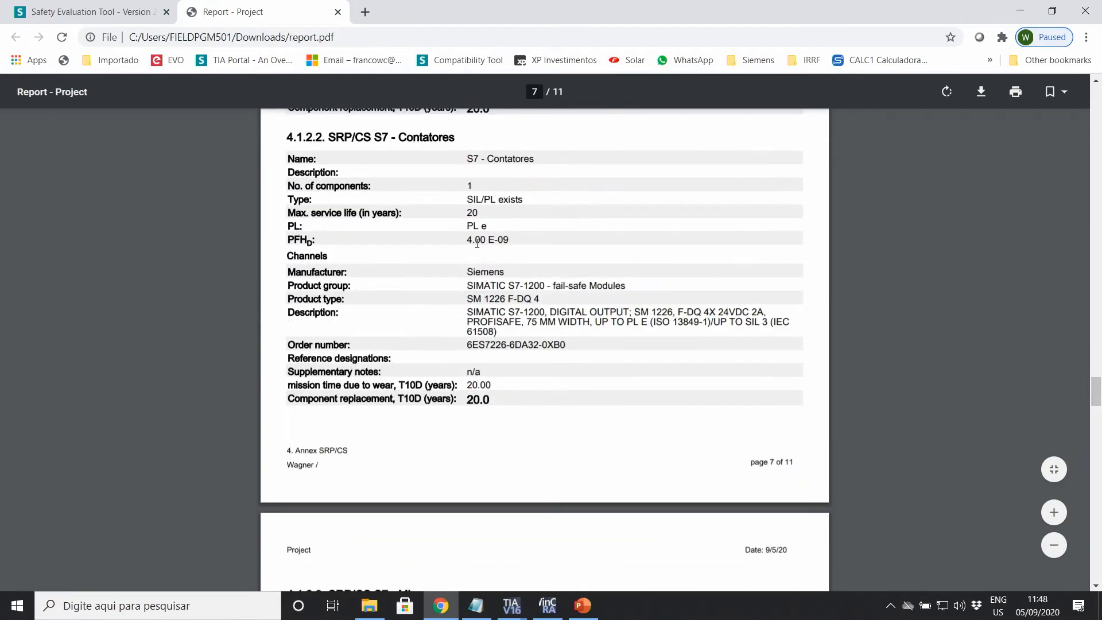
pyautogui.scroll(-10, 462, 274)
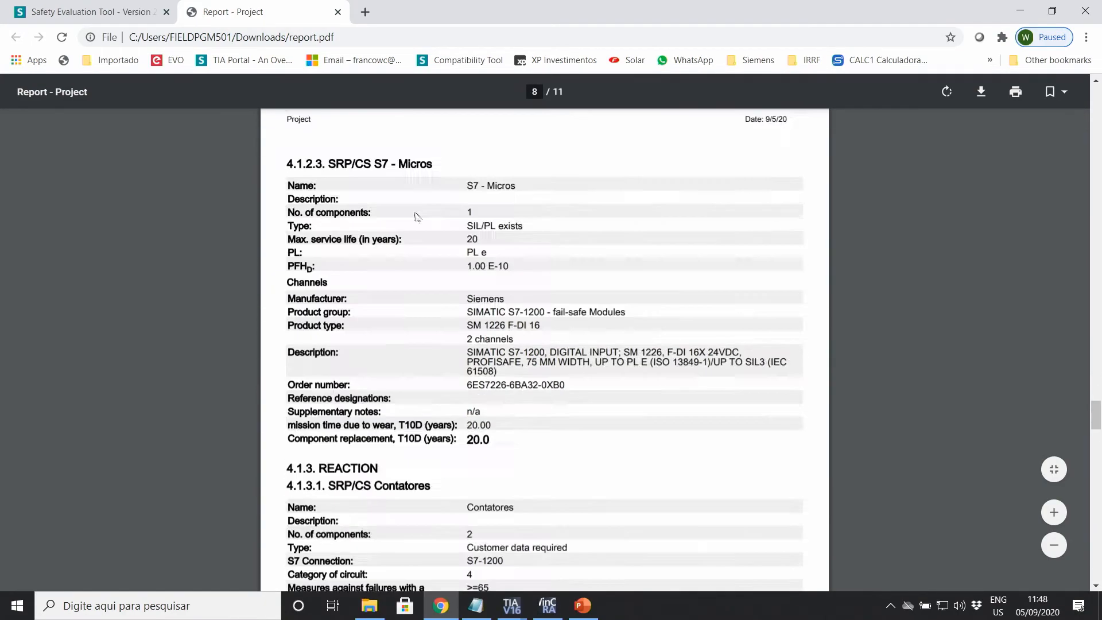
pyautogui.scroll(4, 462, 274)
pyautogui.click(338, 12)
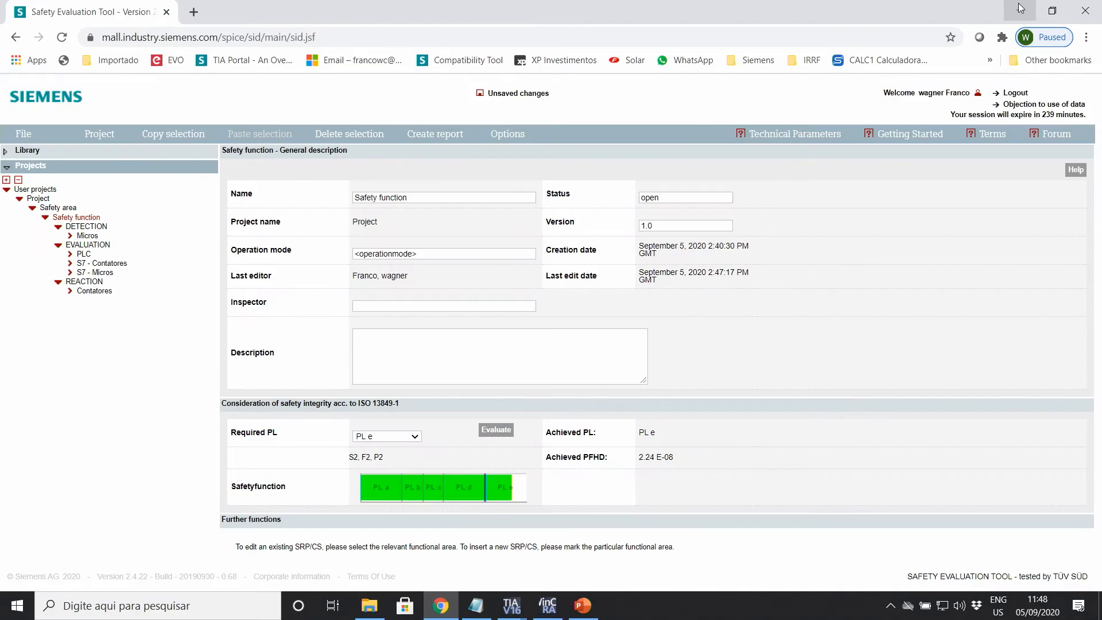
pyautogui.click(1020, 8)
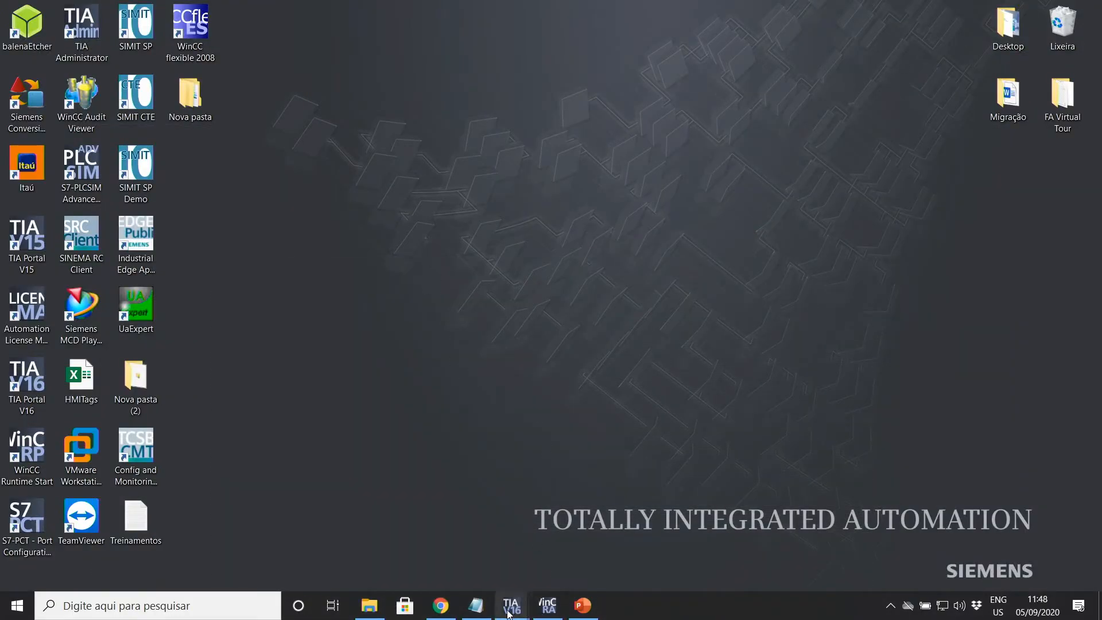
# Step: In the safety project's Network view, delete PLC_1's CPU module
pyautogui.moveTo(512, 604)
pyautogui.moveTo(455, 545)
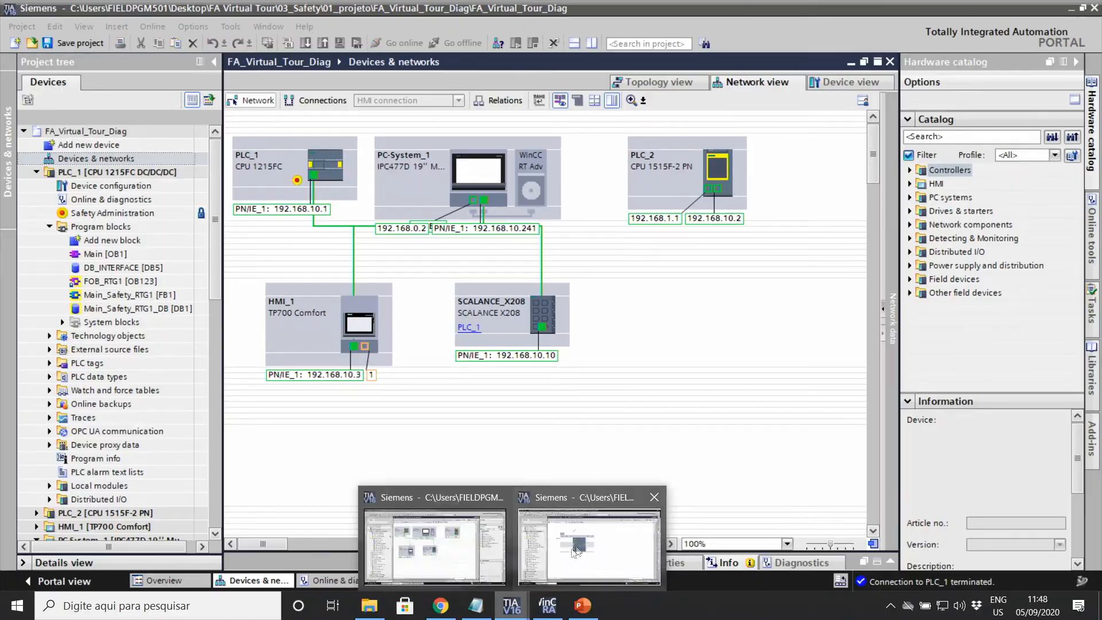
pyautogui.click(600, 505)
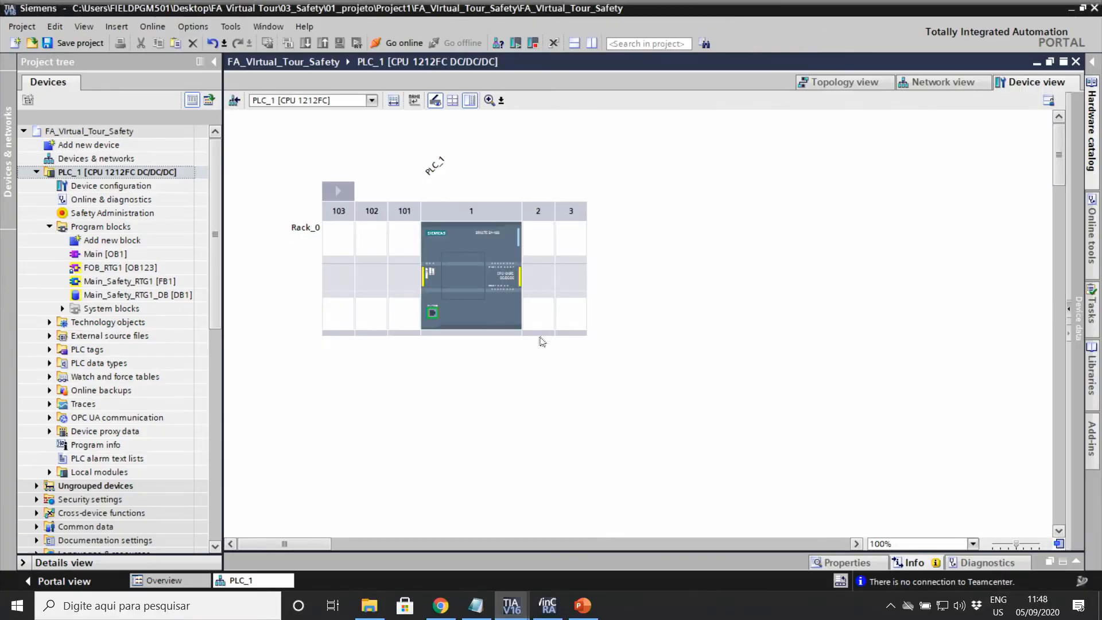
pyautogui.click(957, 87)
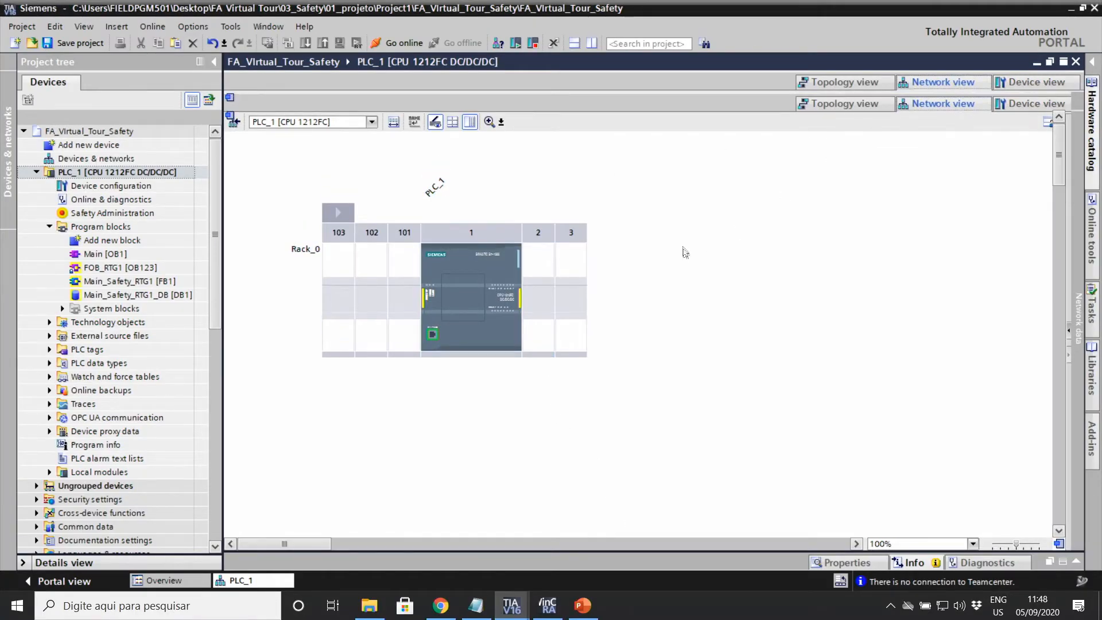
pyautogui.click(319, 164)
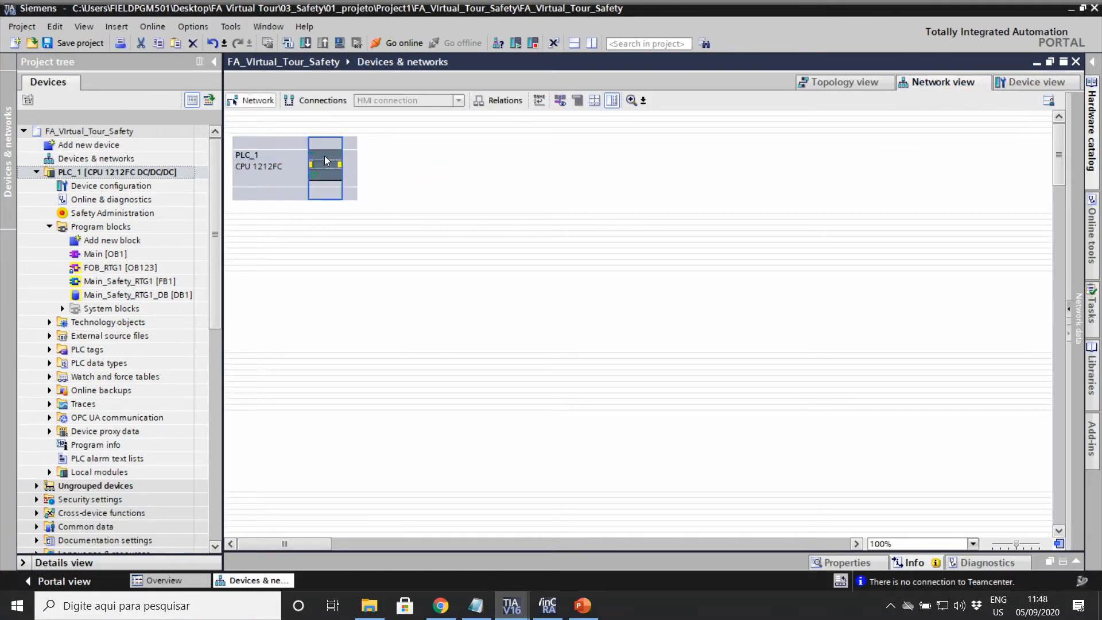
pyautogui.press('Delete')
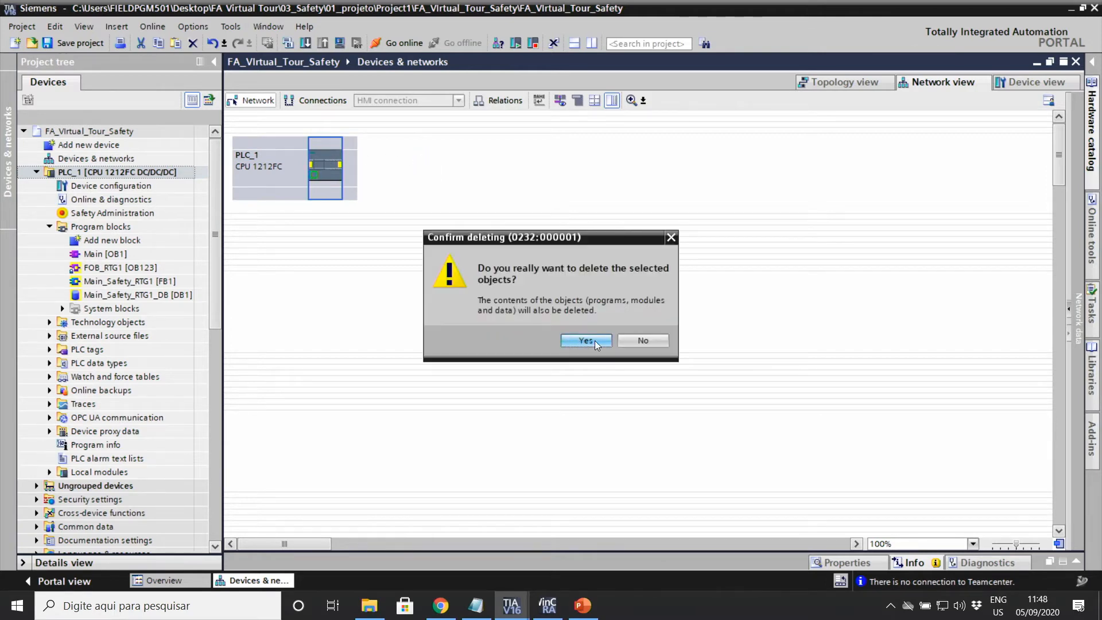
pyautogui.click(586, 340)
# Step: Delete the now-empty S7-1200 station and its contents
pyautogui.click(285, 159)
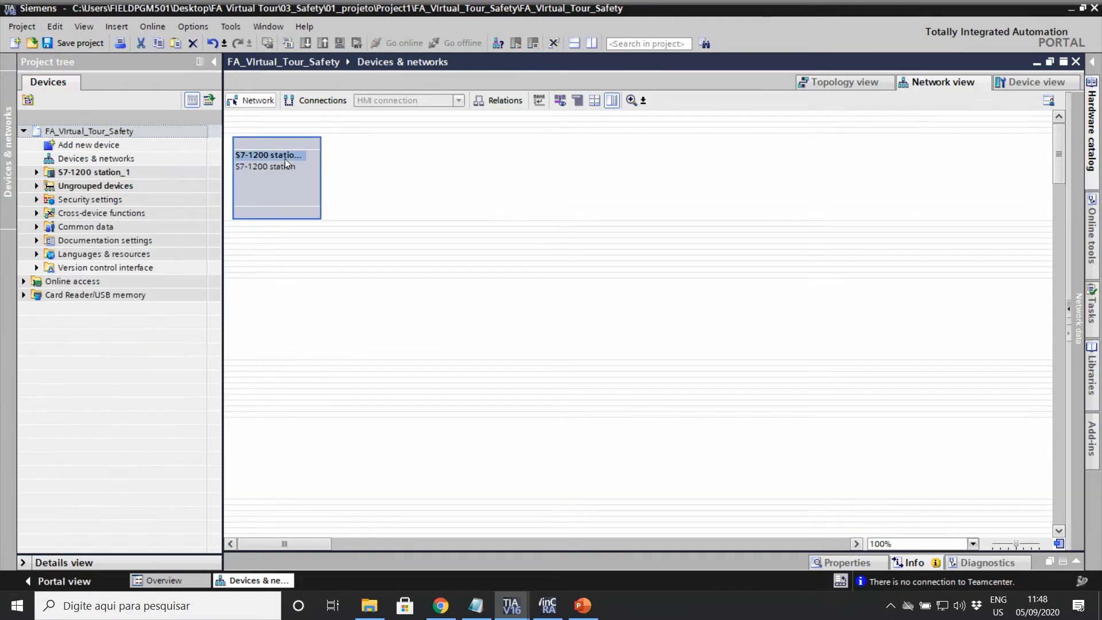
pyautogui.press('Delete')
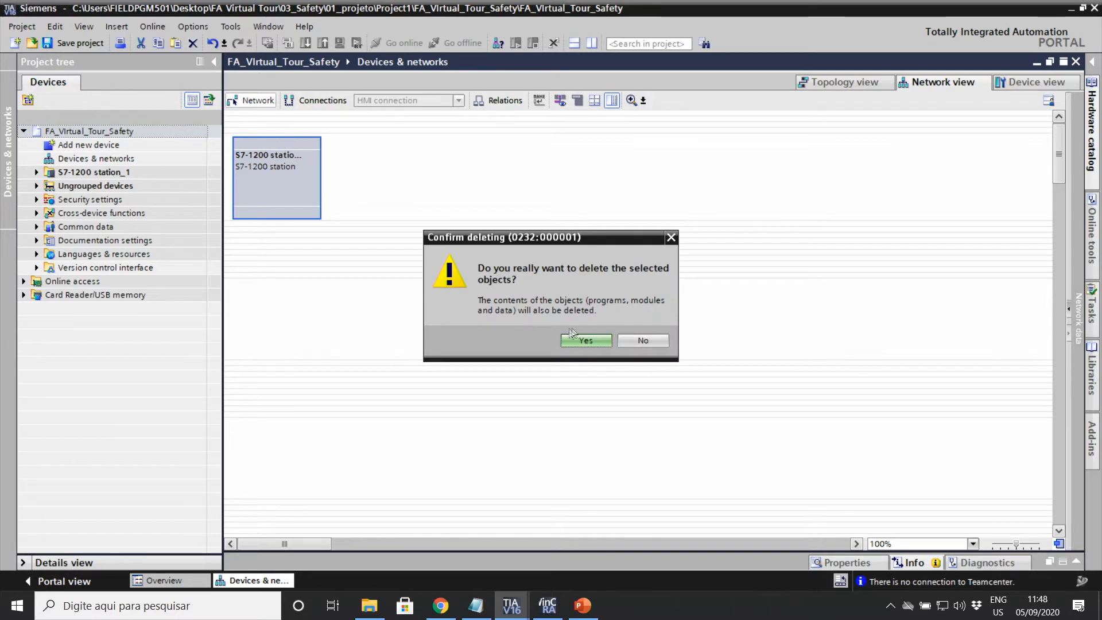
pyautogui.click(582, 340)
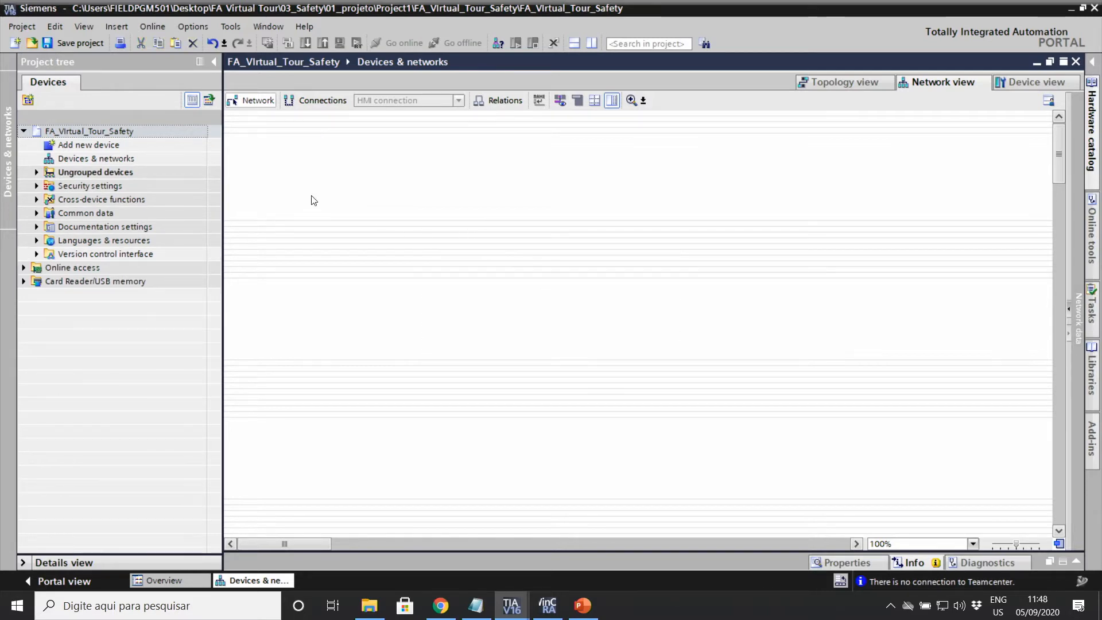
# Step: Add a CPU 1214FC DC/DC/DC from Controllers > SIMATIC S7-1200 > CPU as the new PLC_1
pyautogui.doubleClick(77, 148)
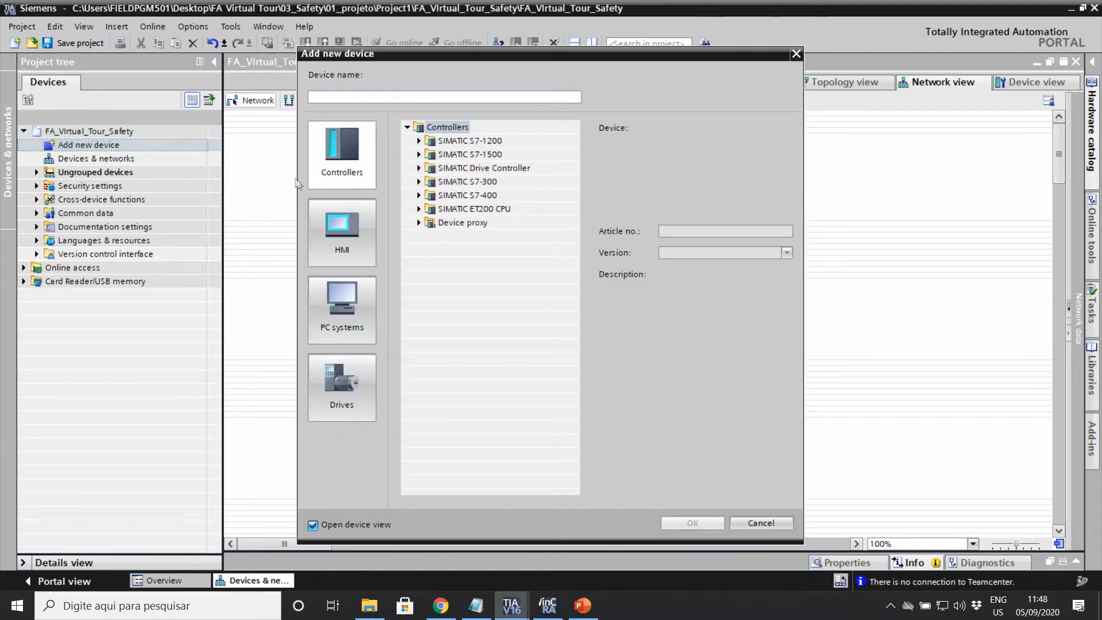
pyautogui.click(475, 141)
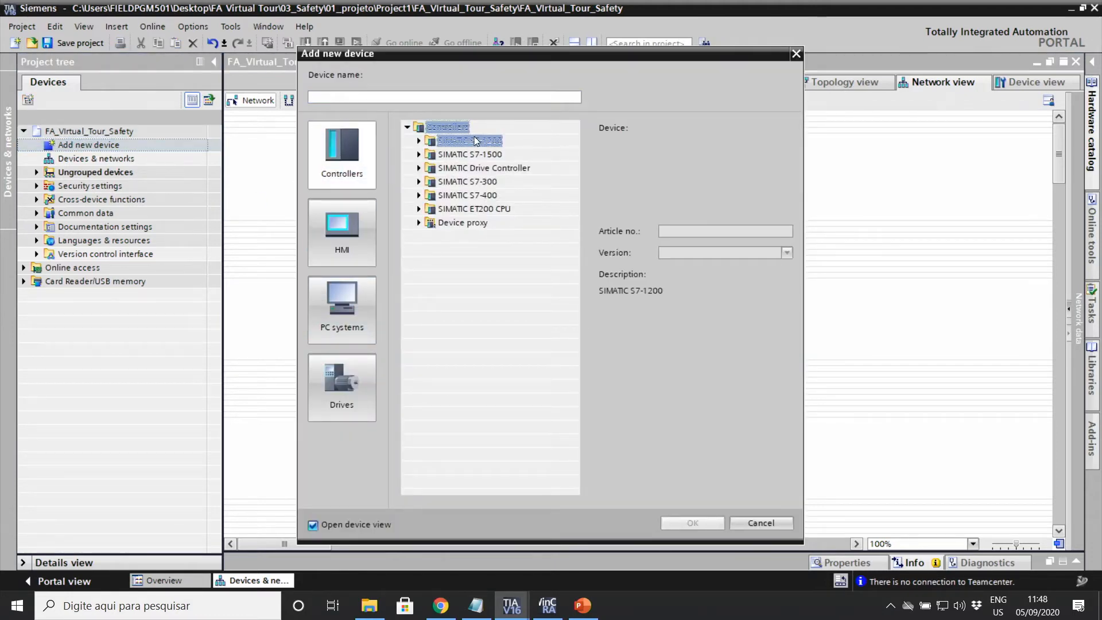
pyautogui.click(419, 141)
pyautogui.click(453, 157)
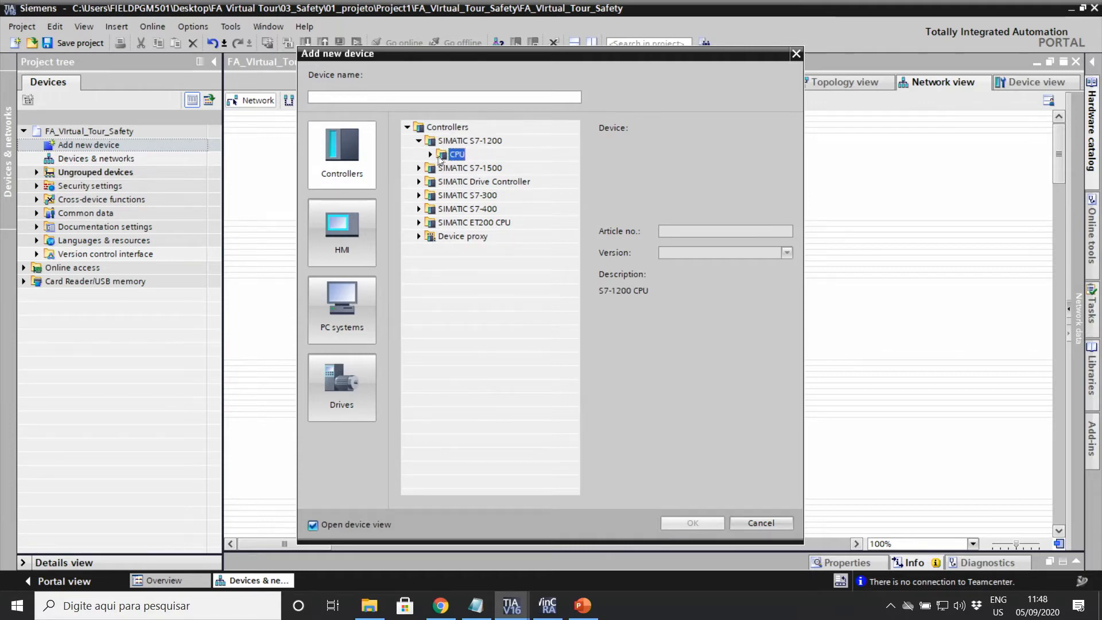
pyautogui.click(430, 155)
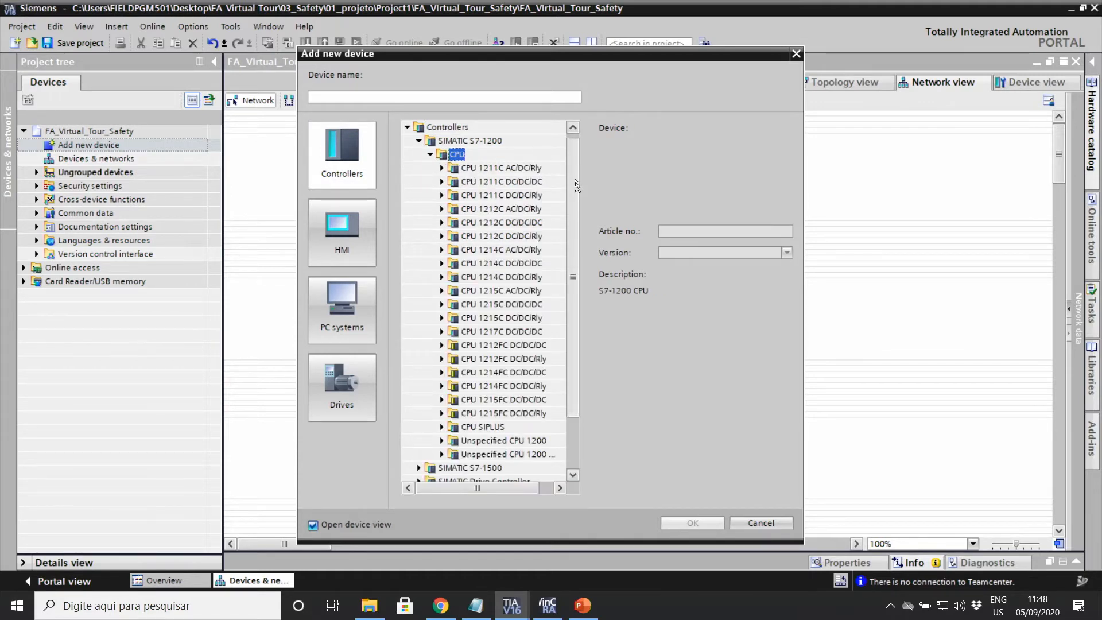
pyautogui.moveTo(576, 183)
pyautogui.mouseDown()
pyautogui.moveTo(573, 204)
pyautogui.moveTo(574, 175)
pyautogui.mouseUp()
pyautogui.moveTo(573, 183); pyautogui.dragTo(570, 197)
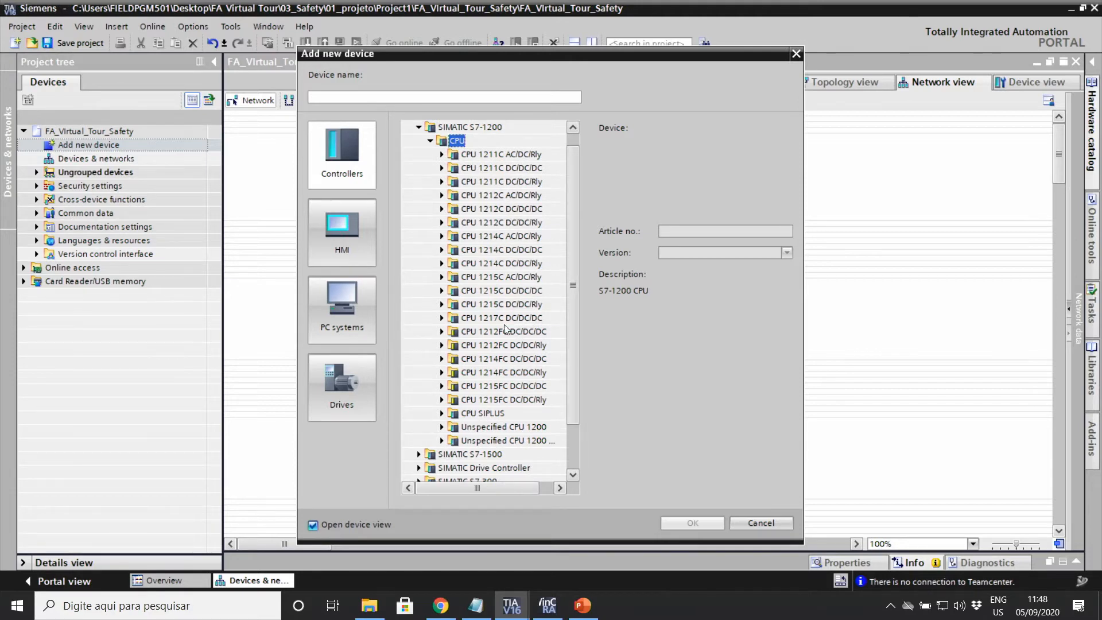
pyautogui.scroll(-2, 487, 356)
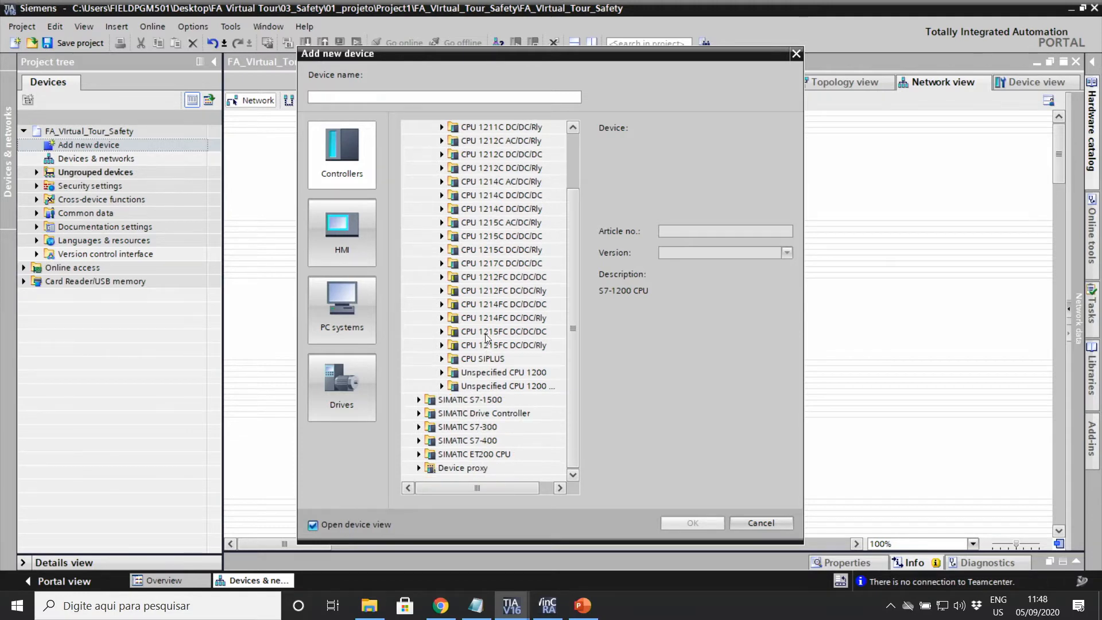
pyautogui.click(482, 304)
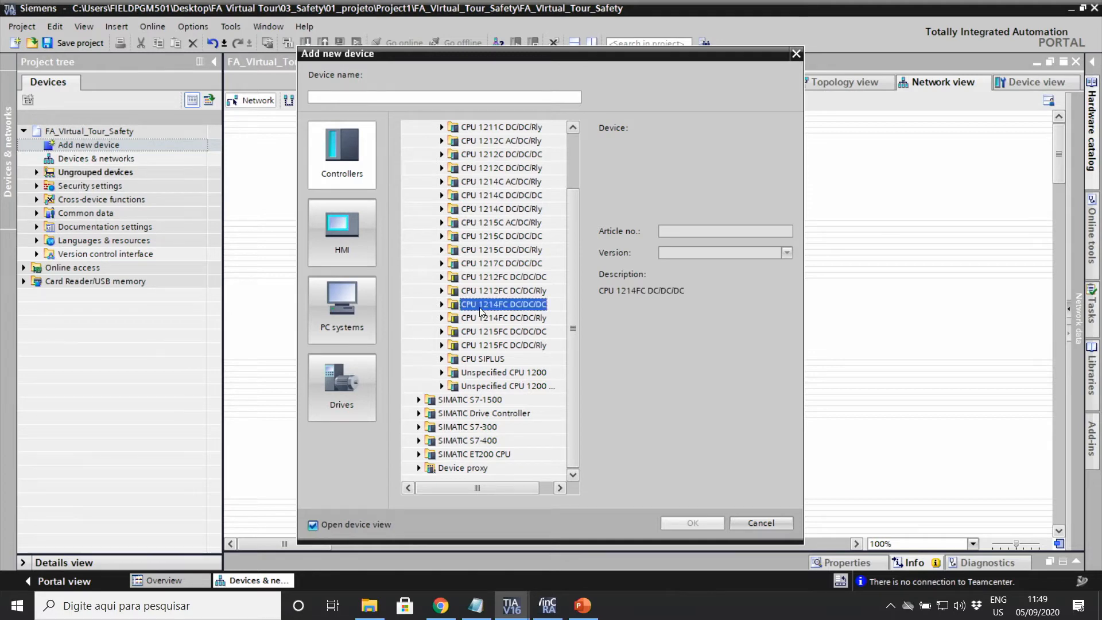
pyautogui.click(441, 306)
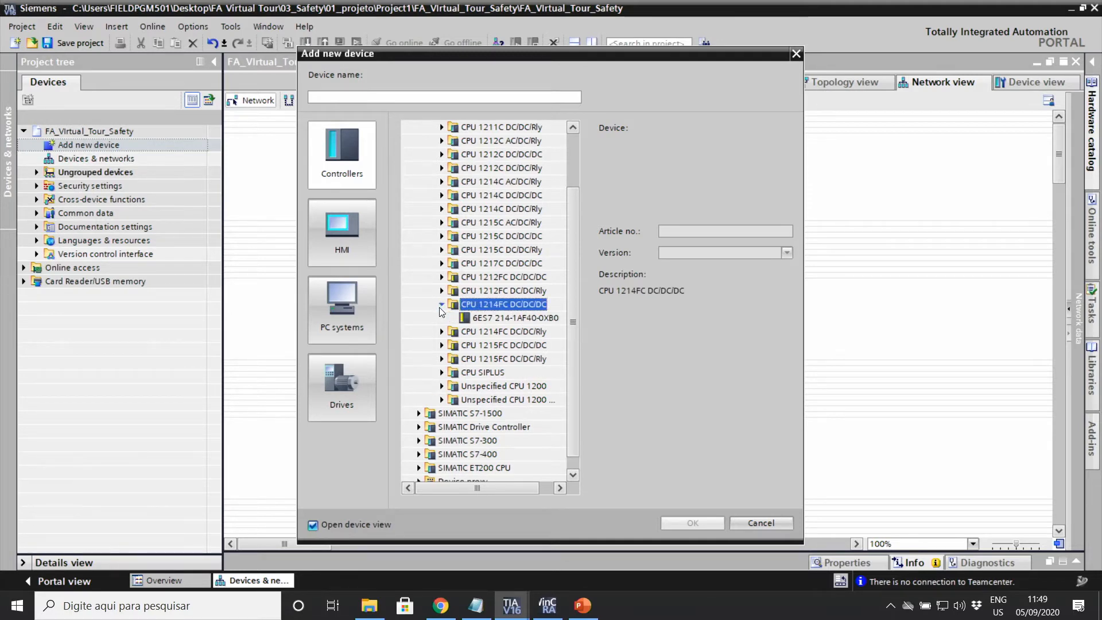
pyautogui.doubleClick(507, 318)
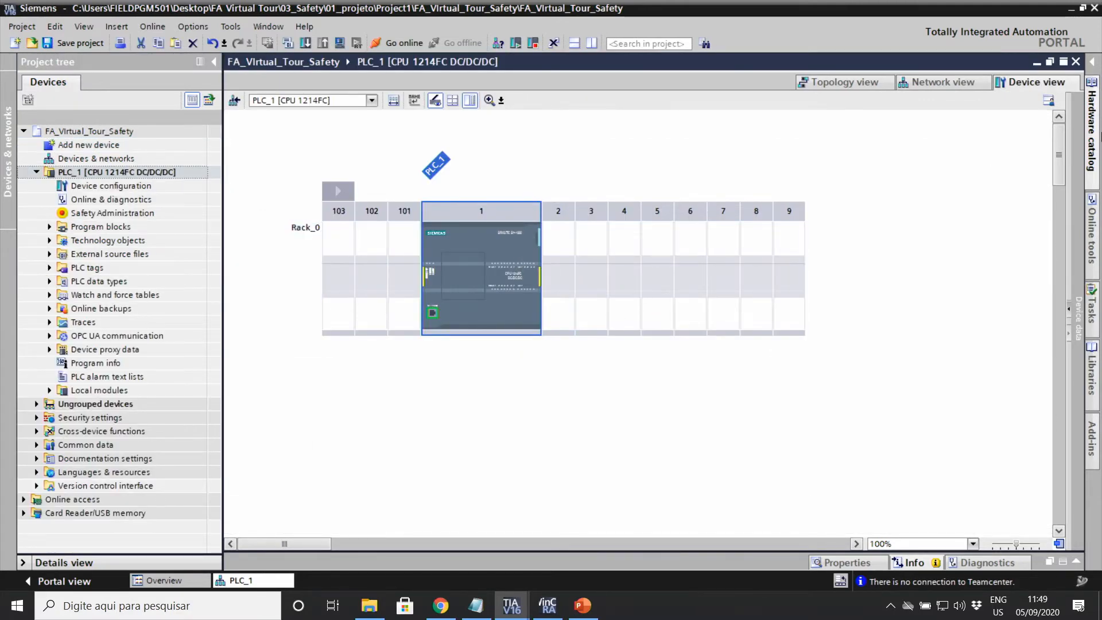
# Step: Place a DI 8x24VDC module from the hardware catalog into rack slot 2
pyautogui.click(1093, 62)
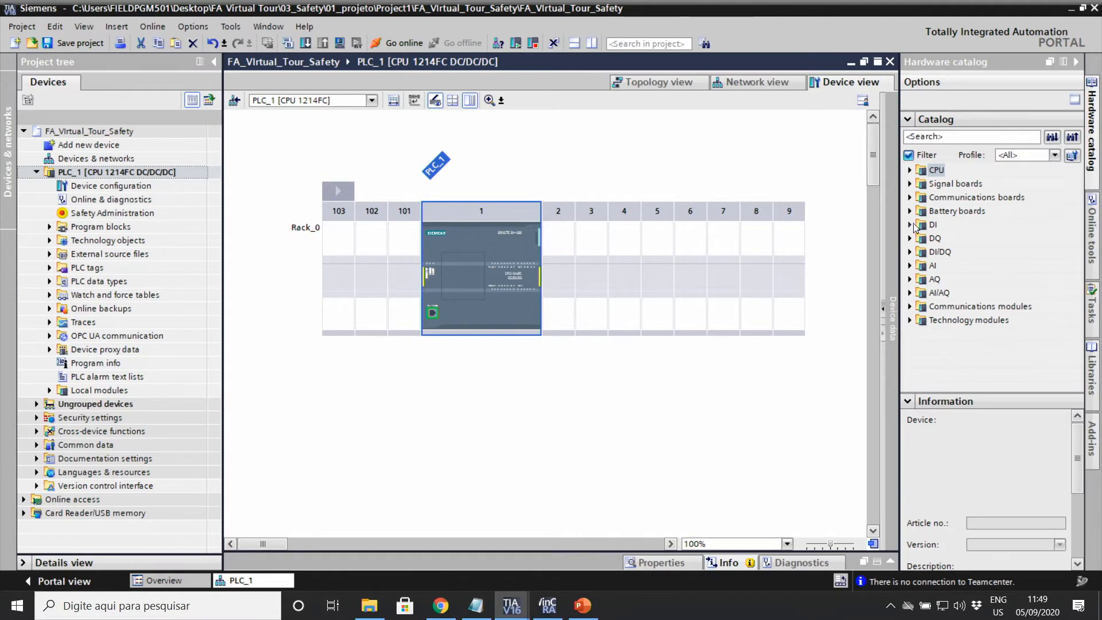
pyautogui.click(910, 224)
pyautogui.click(947, 241)
pyautogui.doubleClick(946, 240)
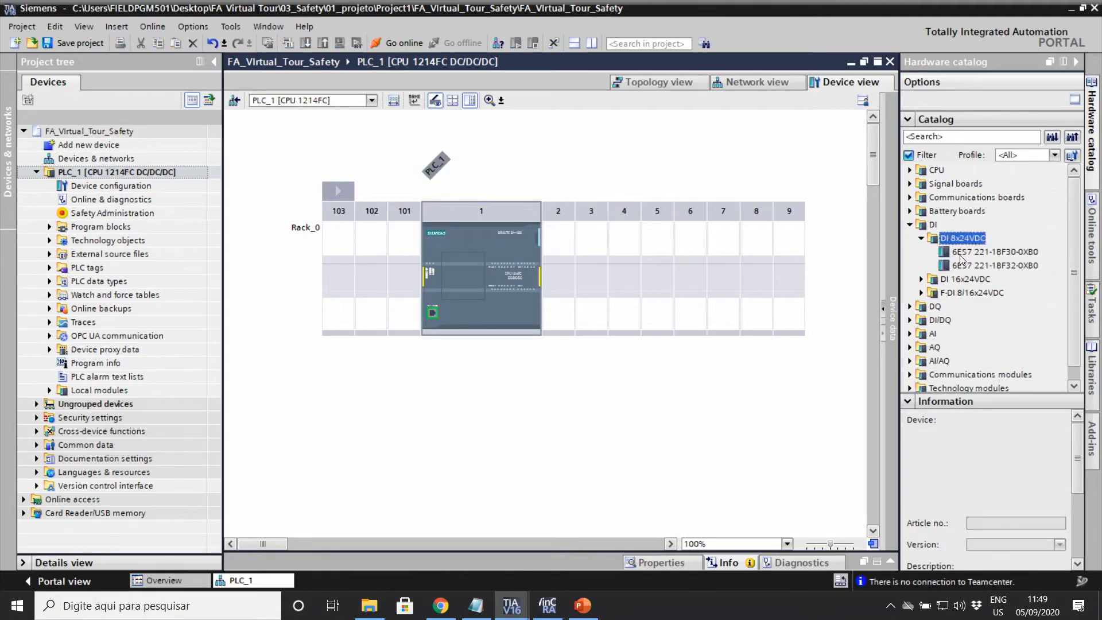
pyautogui.moveTo(961, 256); pyautogui.dragTo(567, 259)
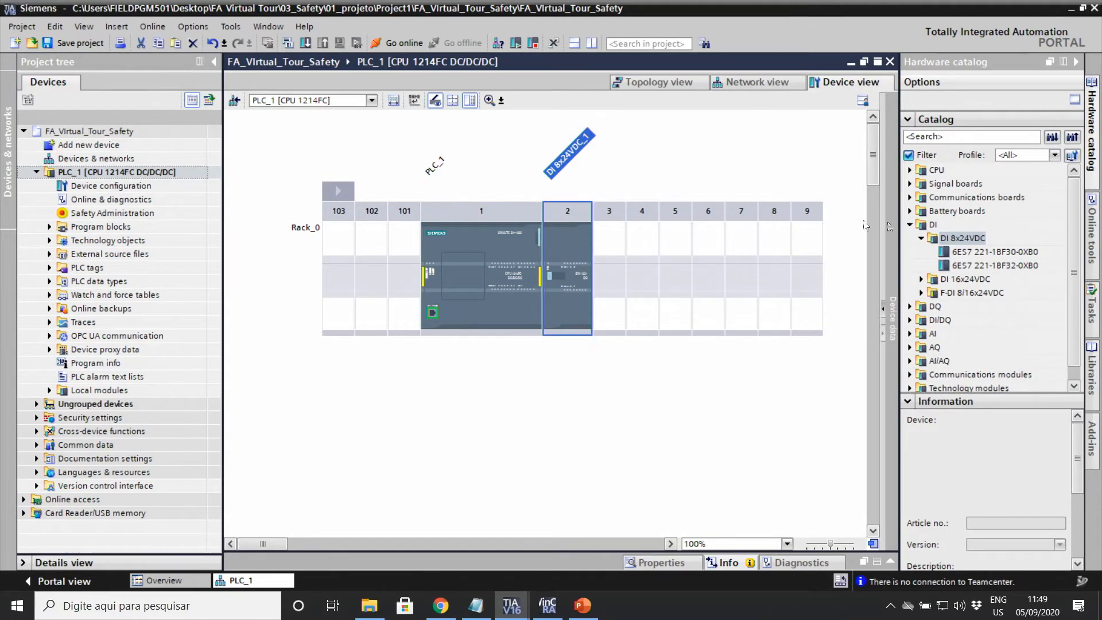
# Step: Place an F-DI 8/16x24VDC module into rack slot 3
pyautogui.click(922, 238)
pyautogui.click(921, 265)
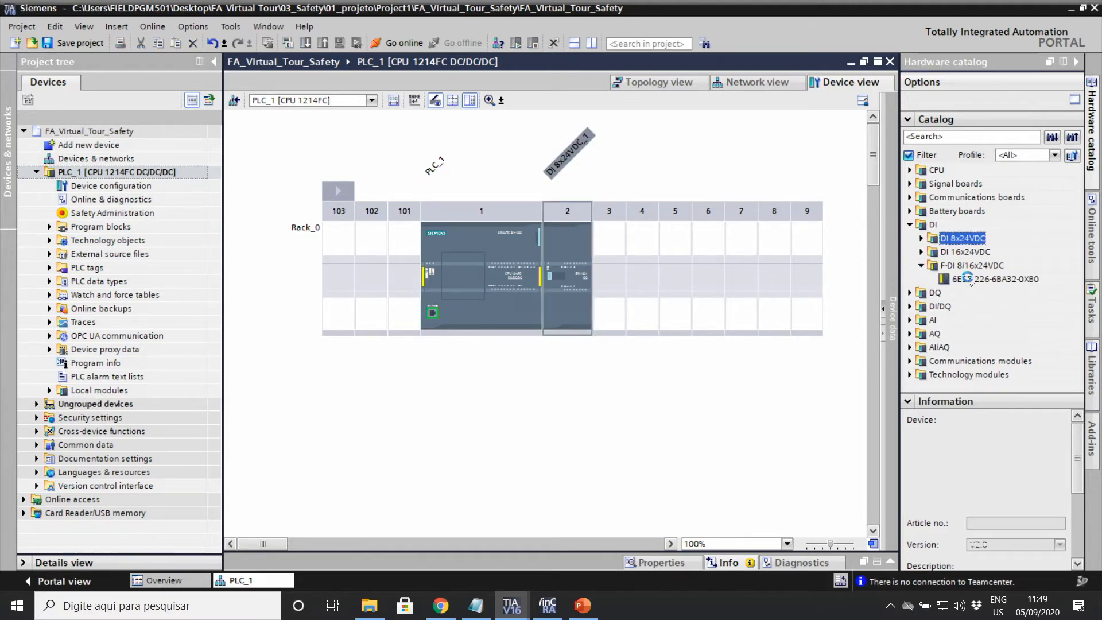
pyautogui.moveTo(970, 279); pyautogui.dragTo(591, 265)
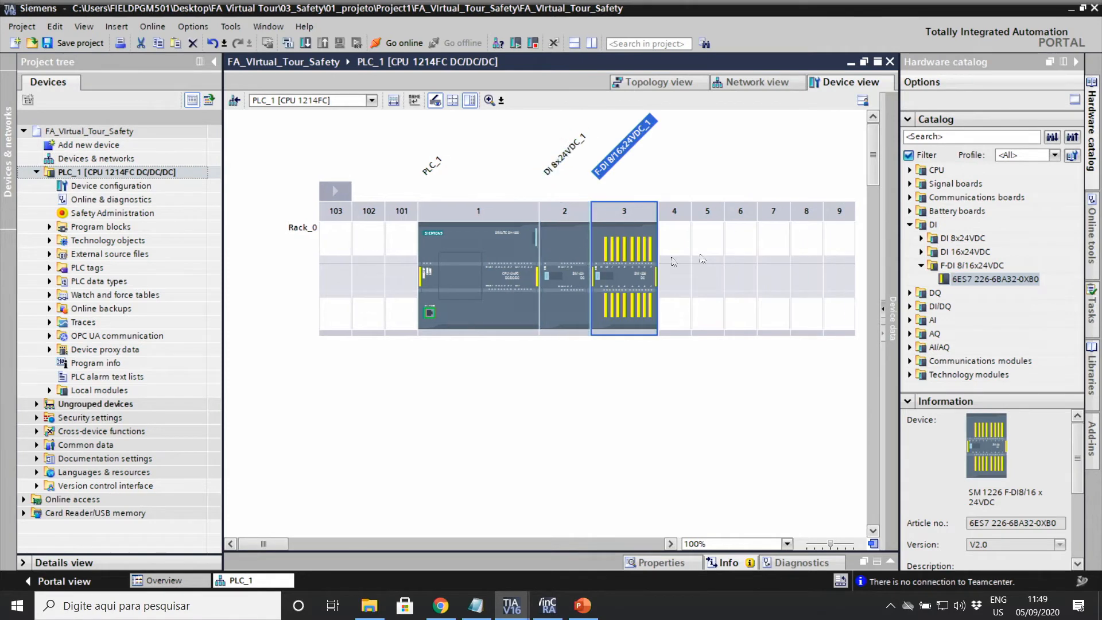
pyautogui.click(921, 265)
# Step: Place an F-DQ 4x24VDC module from the DQ group into rack slot 4
pyautogui.click(910, 224)
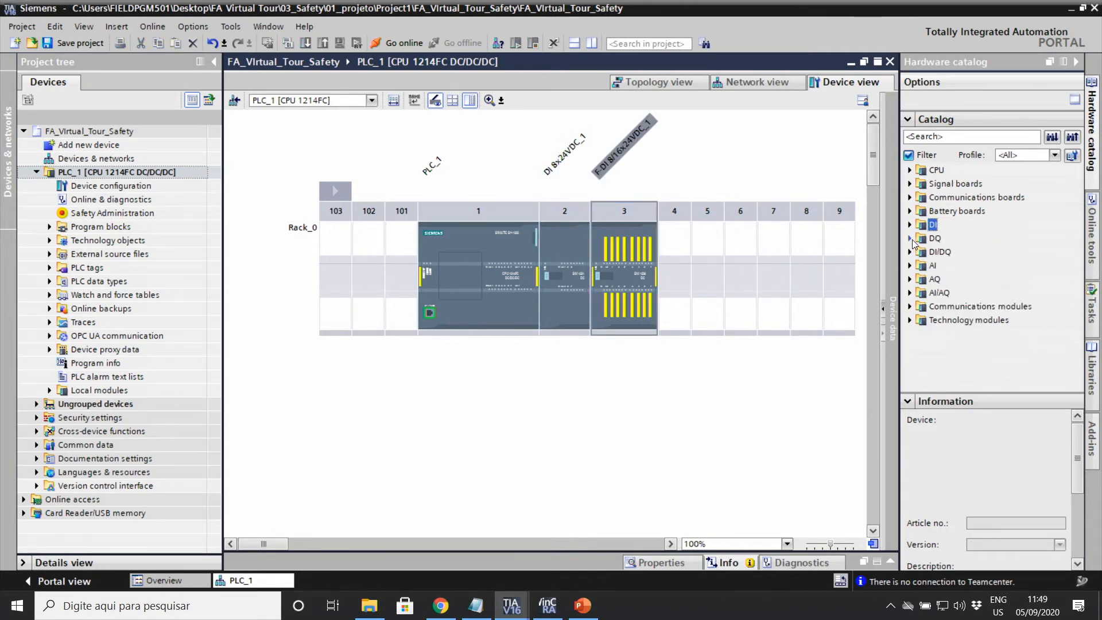
pyautogui.click(910, 238)
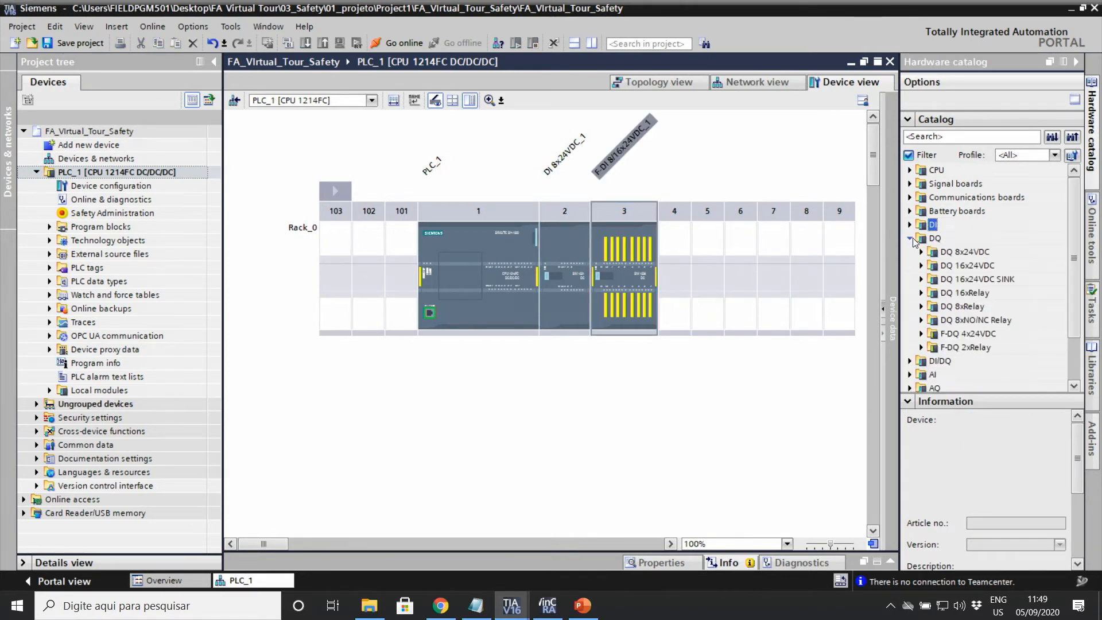
pyautogui.click(922, 334)
pyautogui.scroll(-2, 979, 313)
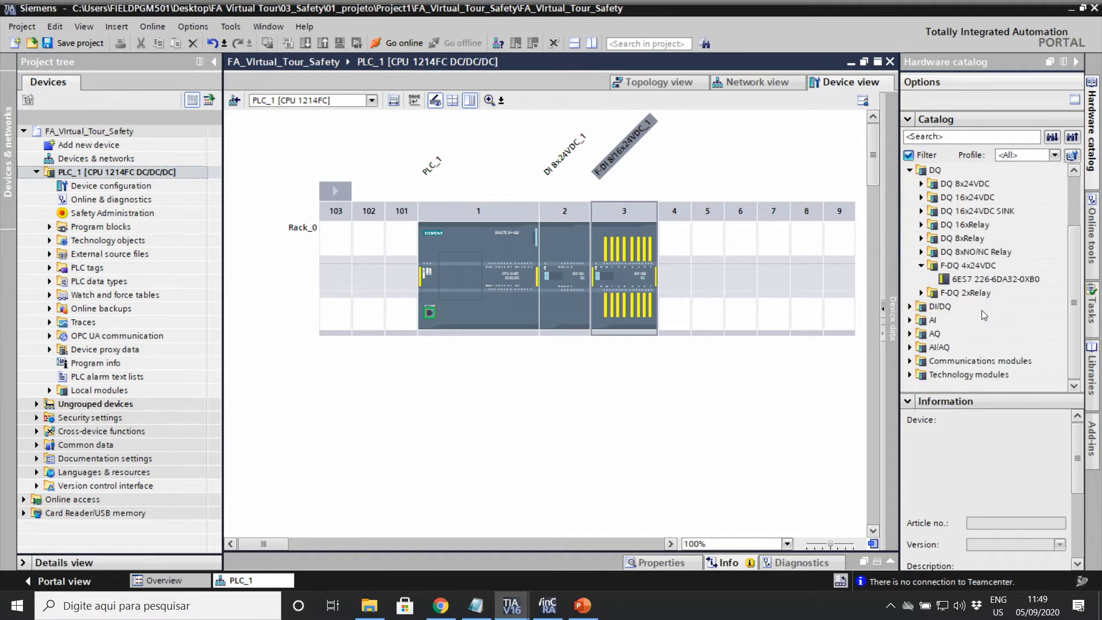
pyautogui.moveTo(981, 281); pyautogui.dragTo(680, 273)
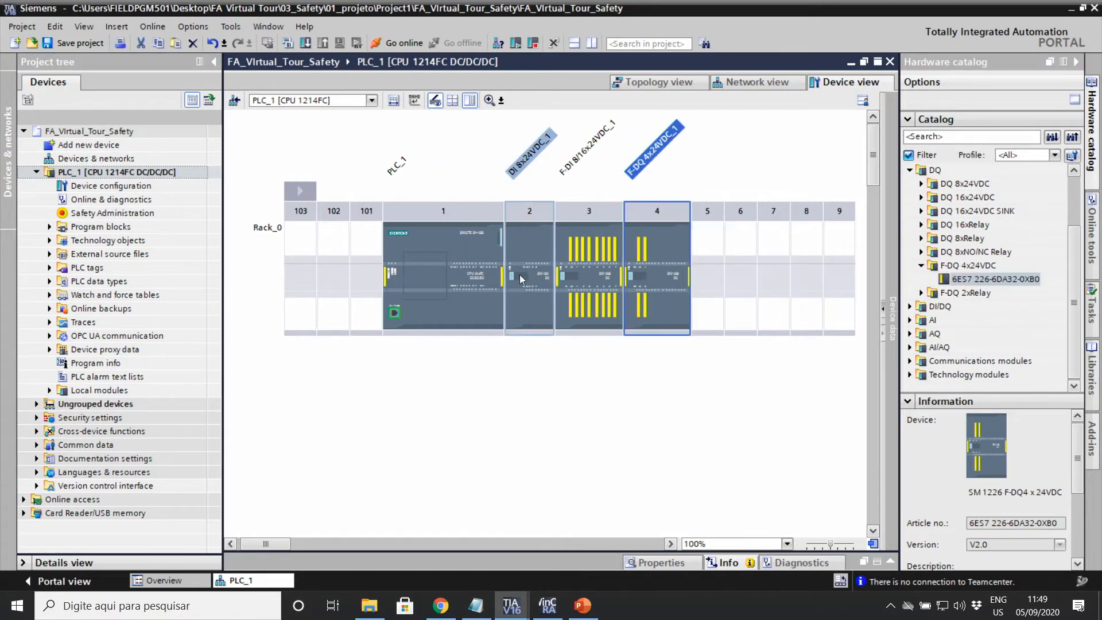
pyautogui.click(528, 247)
# Step: In the DI 8x24VDC module's IO tags, name %I8.0 'Reset' and %I8.1 'Feedback'
pyautogui.doubleClick(529, 250)
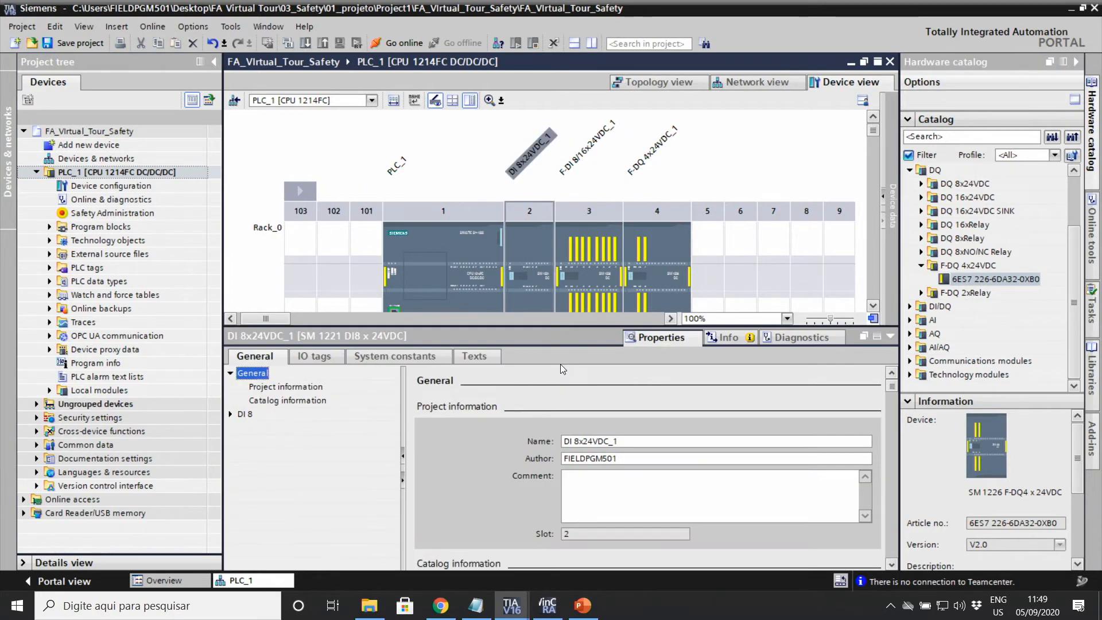
pyautogui.click(314, 356)
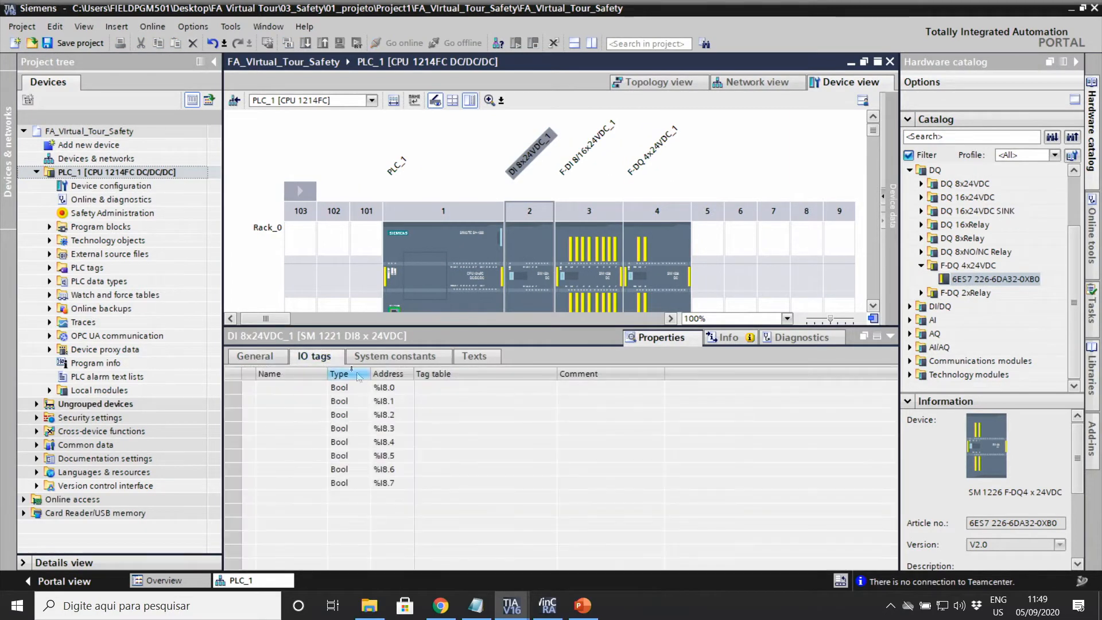
pyautogui.click(290, 392)
pyautogui.write('Re')
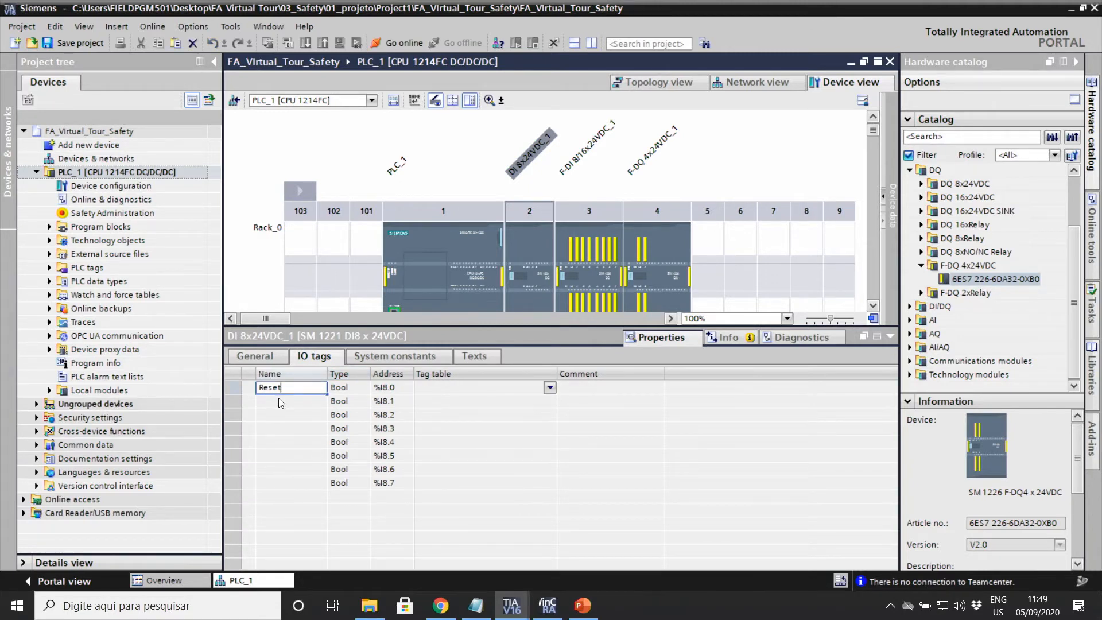
pyautogui.write('set')
pyautogui.press('Return')
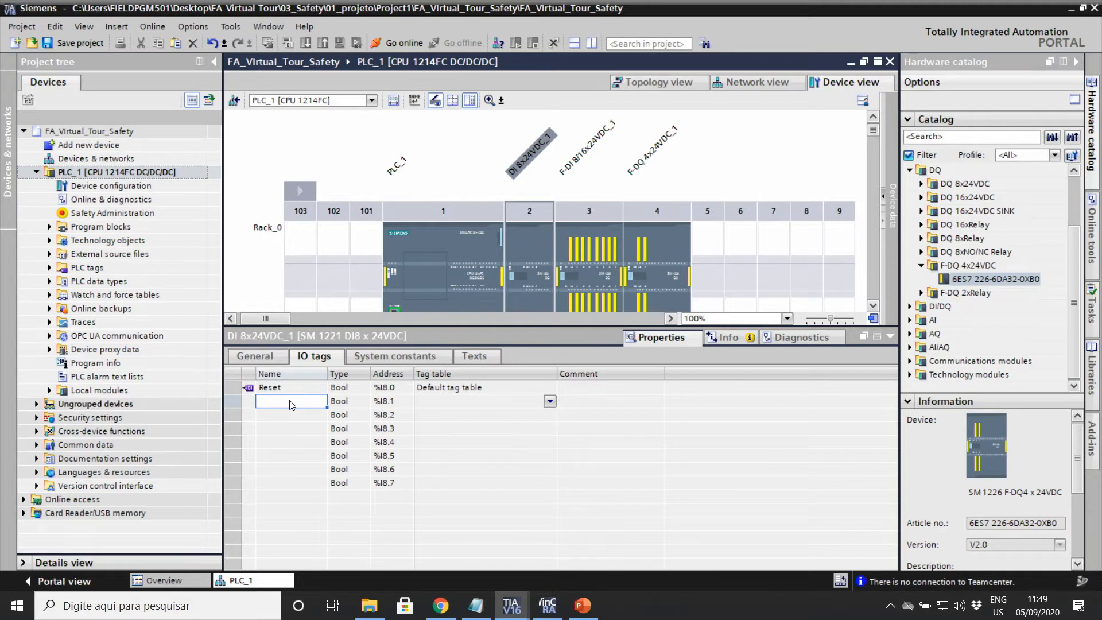
pyautogui.write('Feedback')
pyautogui.click(296, 432)
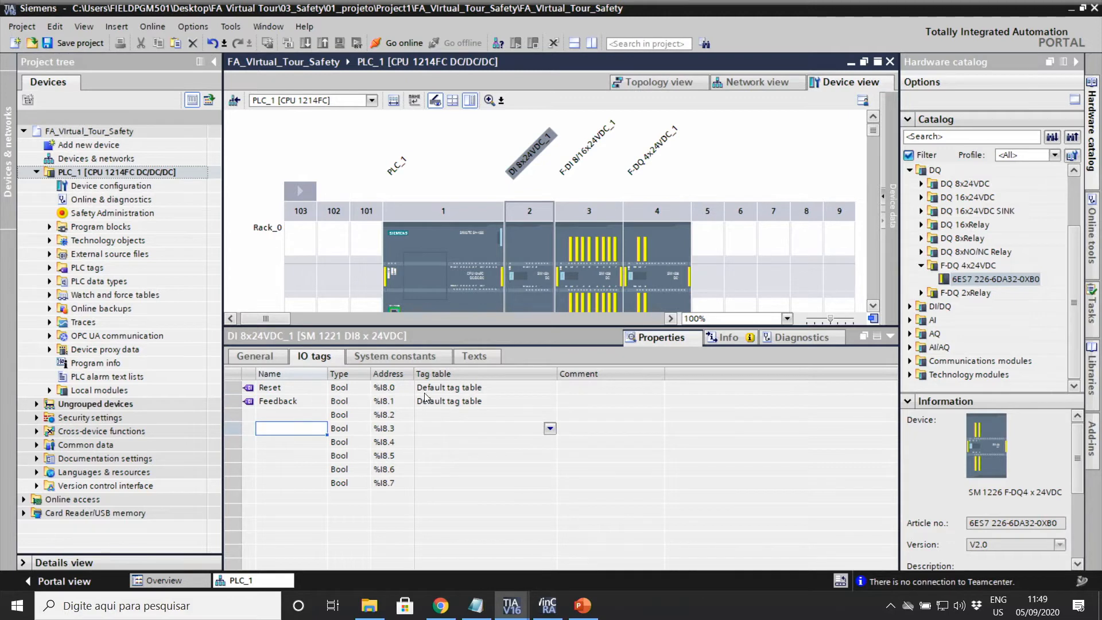
pyautogui.click(577, 296)
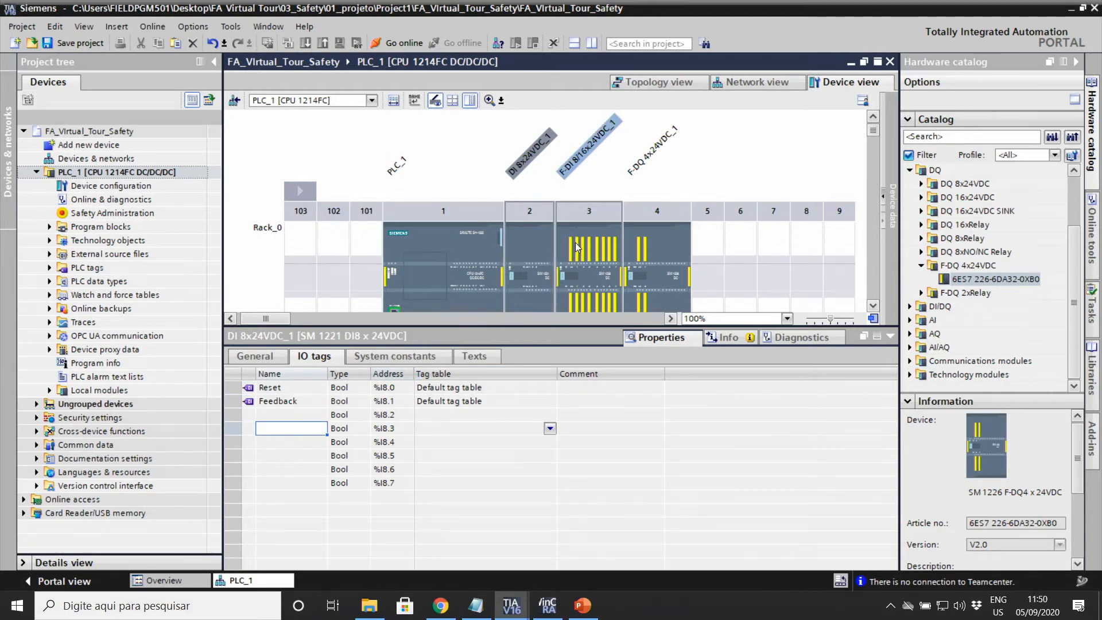
# Step: Open the F-DI module's DI parameters, enable the short-circuit test and expand its channel pairs
pyautogui.click(596, 248)
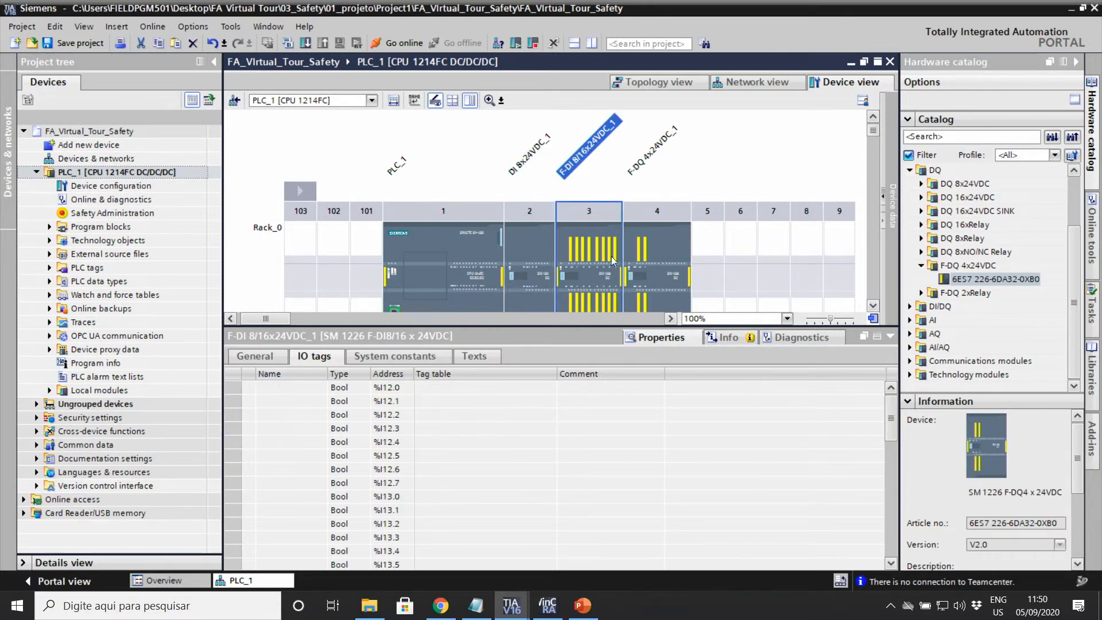
pyautogui.click(256, 357)
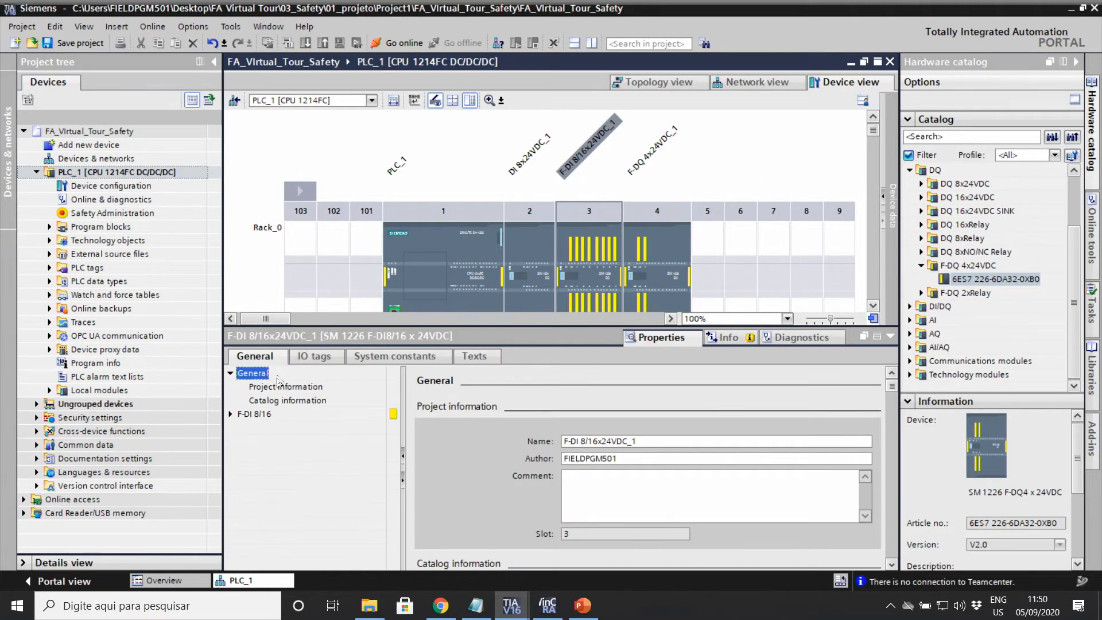
pyautogui.click(230, 414)
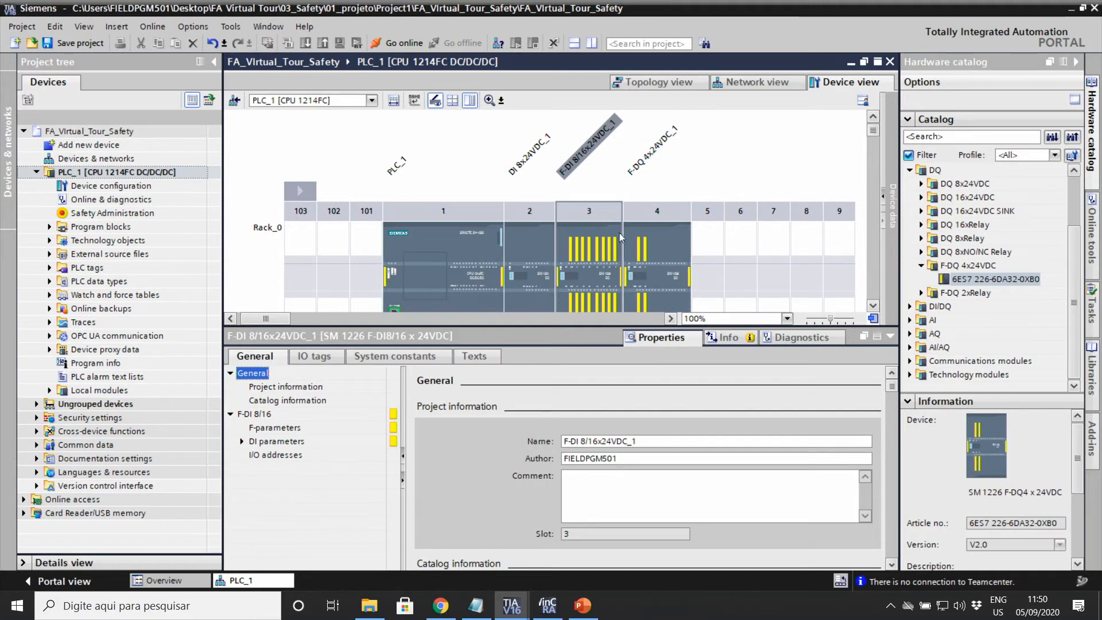
pyautogui.click(279, 441)
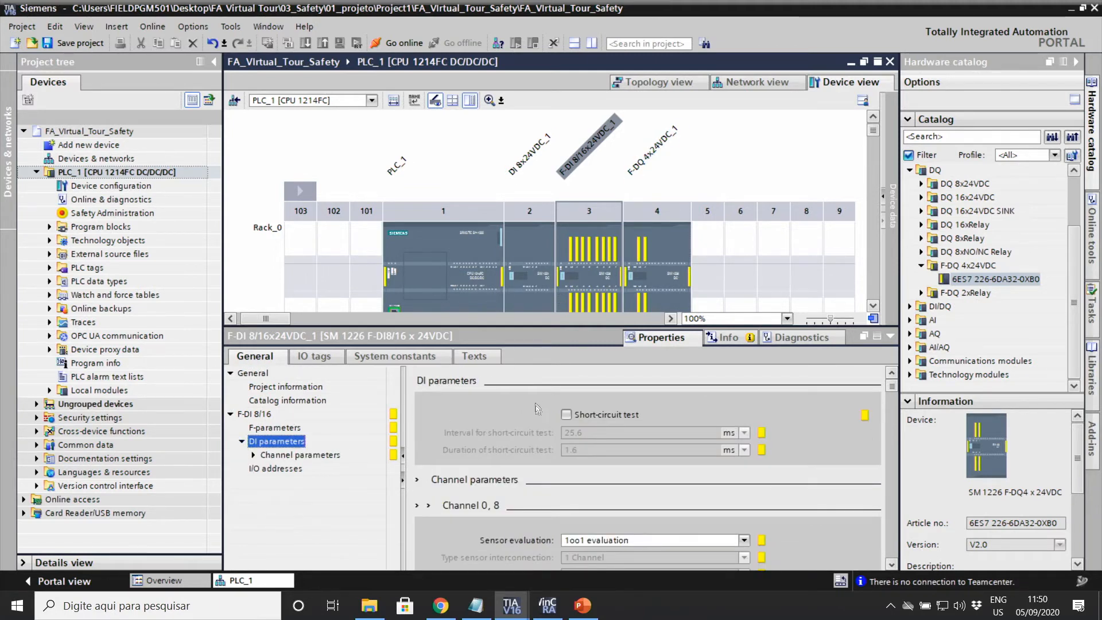
pyautogui.click(577, 414)
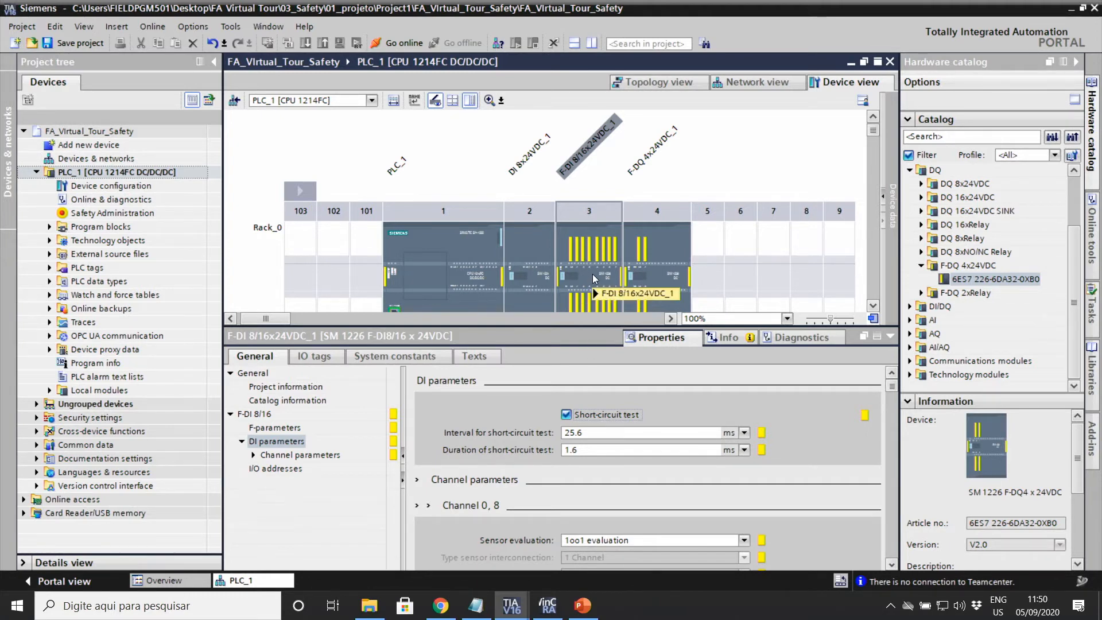
pyautogui.click(1076, 64)
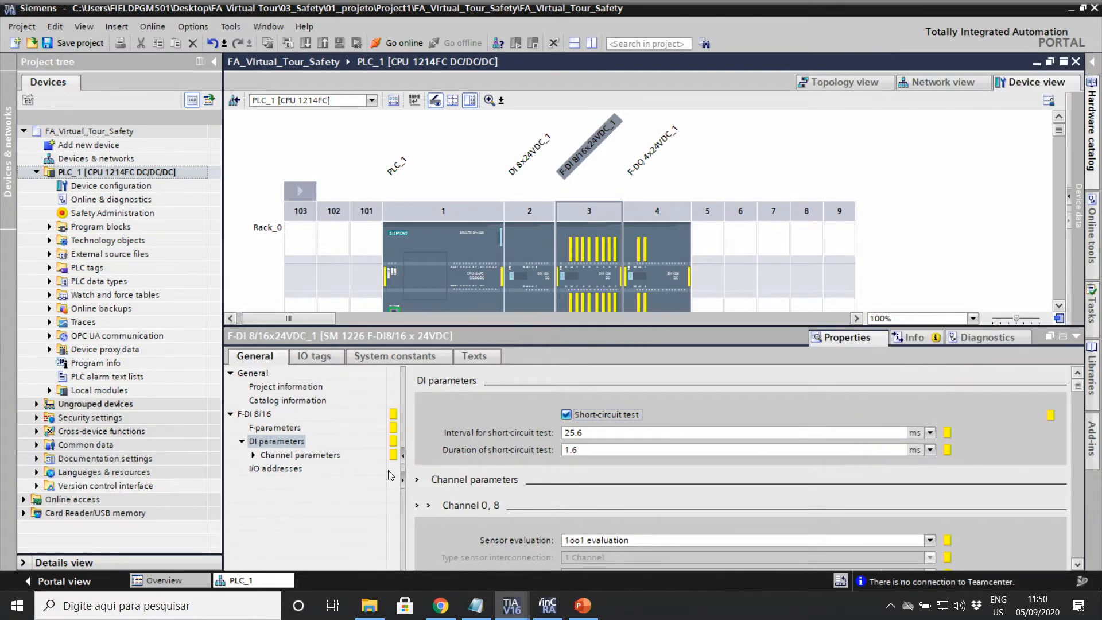
pyautogui.click(254, 455)
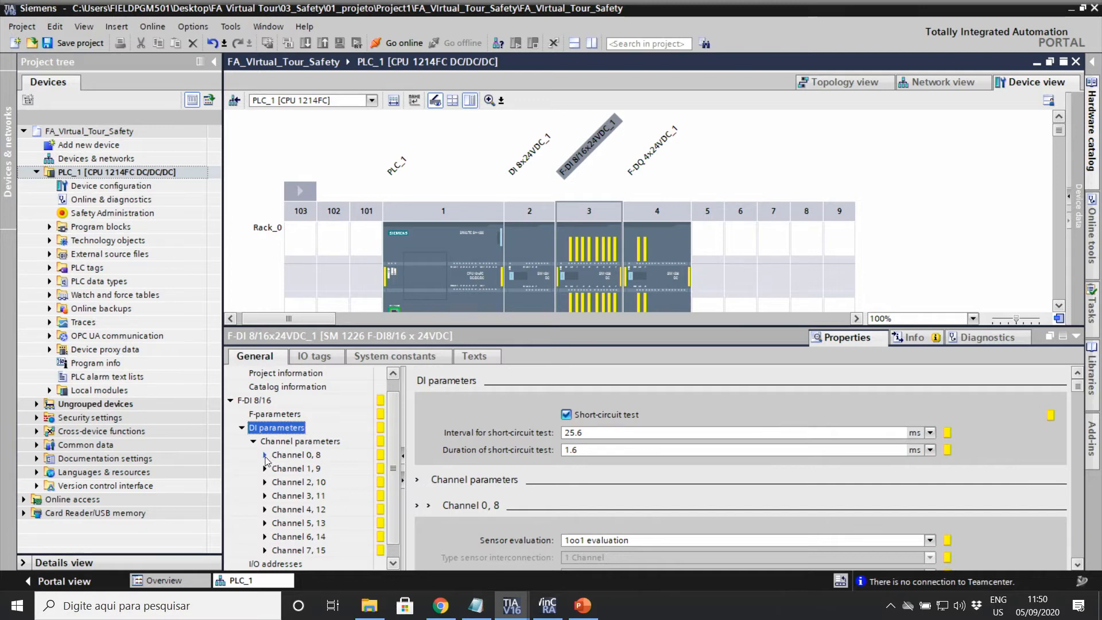
# Step: Show Channel 0, 8 settings and keep Sensor evaluation at 1oo1 after trying 1oo2
pyautogui.click(284, 459)
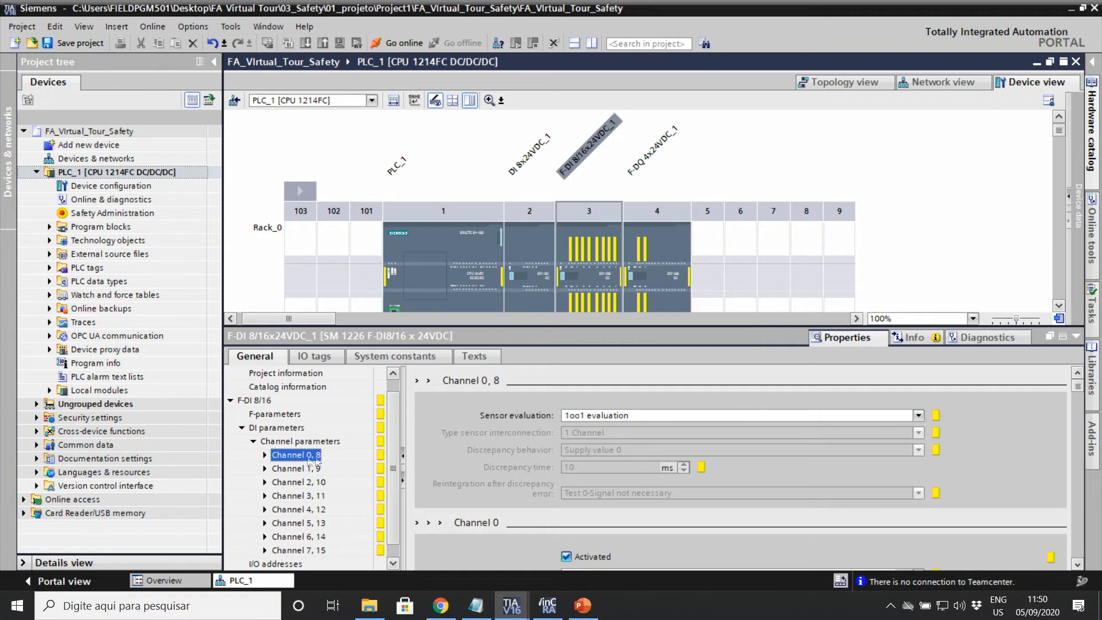
pyautogui.click(629, 421)
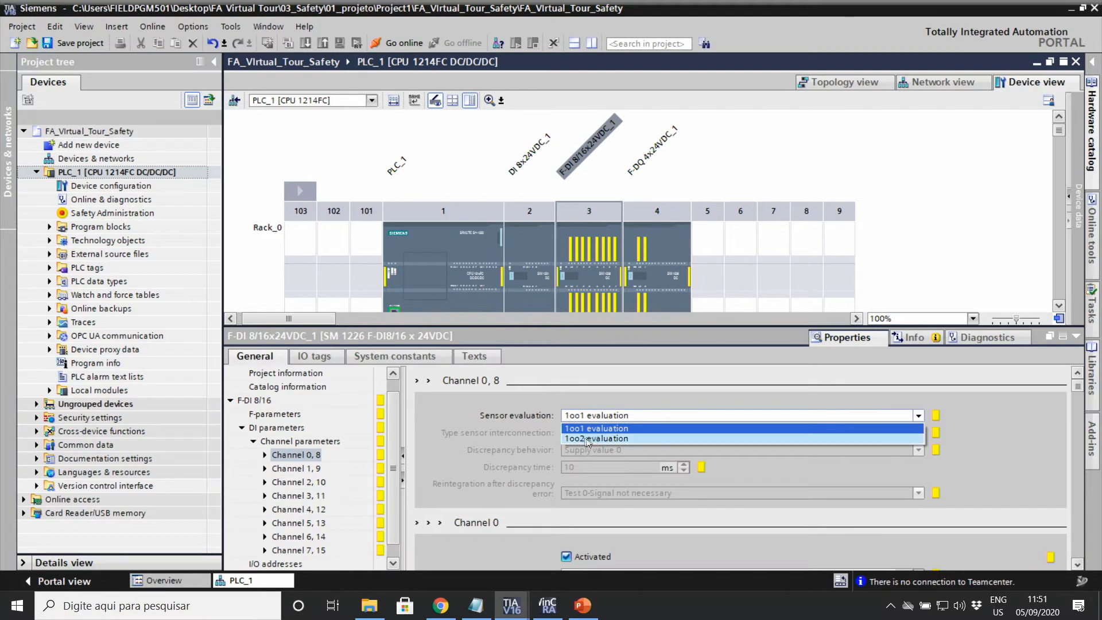
pyautogui.click(582, 438)
pyautogui.click(575, 421)
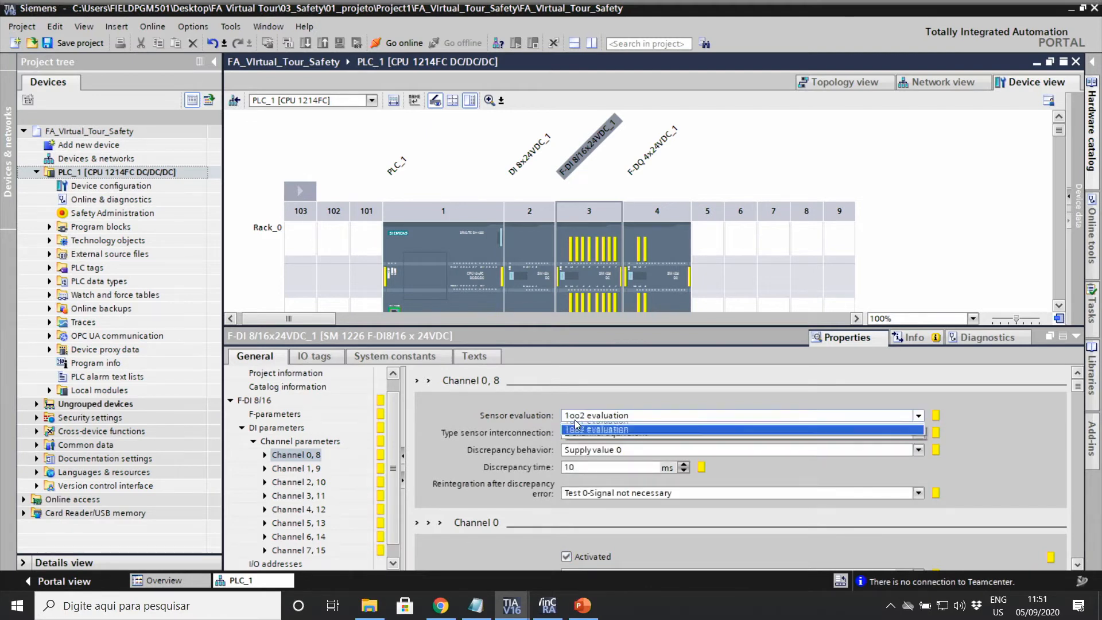
pyautogui.click(602, 431)
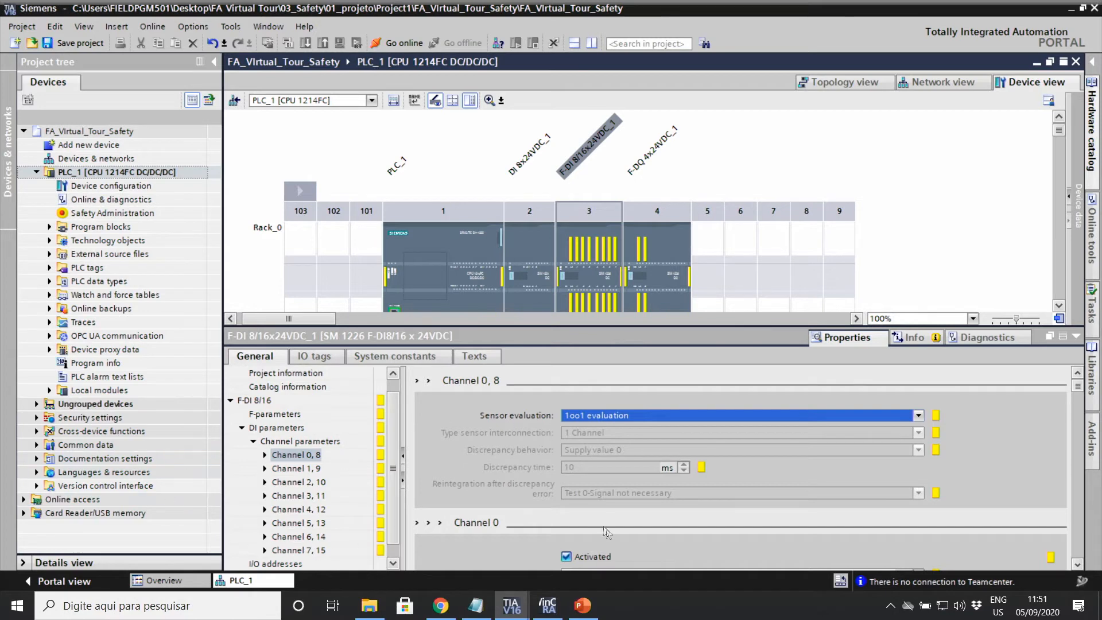
pyautogui.scroll(-3, 607, 485)
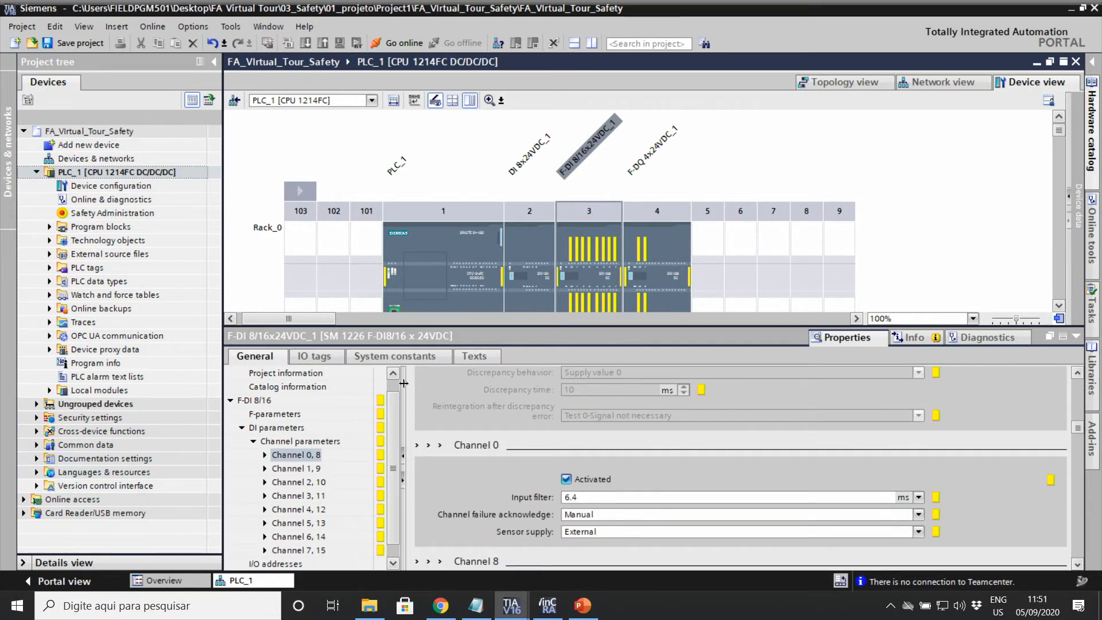
# Step: Name the F-DI inputs %I12.0 'Micro_01' and %I13.0 'Micro_02' in the IO tags
pyautogui.click(317, 357)
pyautogui.doubleClick(284, 388)
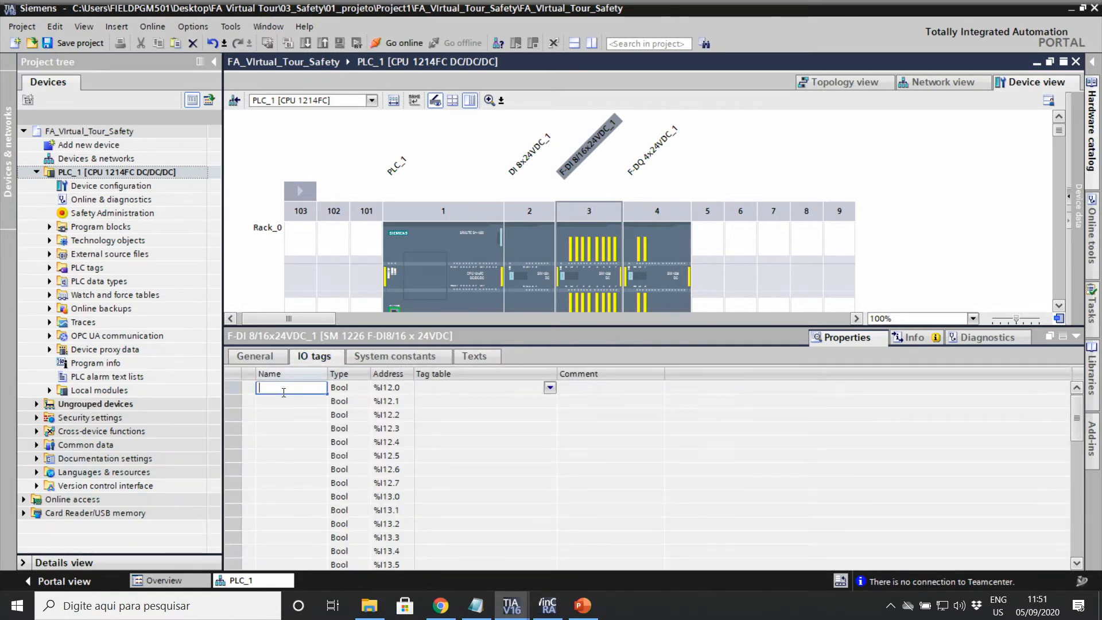
pyautogui.write('Micro_01')
pyautogui.moveTo(316, 388); pyautogui.dragTo(258, 388)
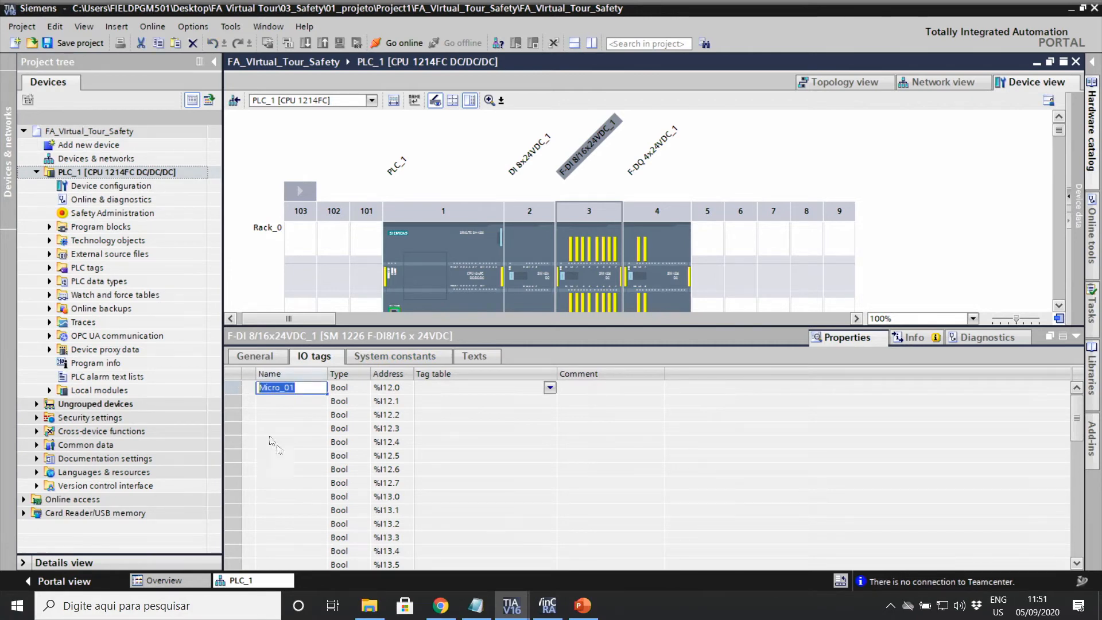
pyautogui.click(295, 497)
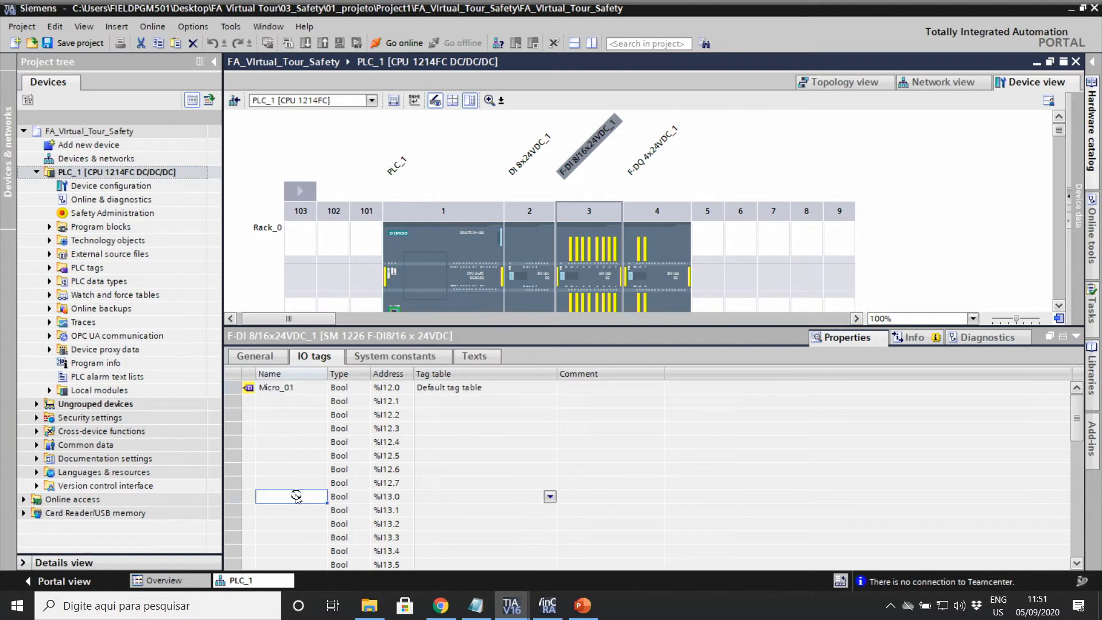
pyautogui.write('Micro_01(1)')
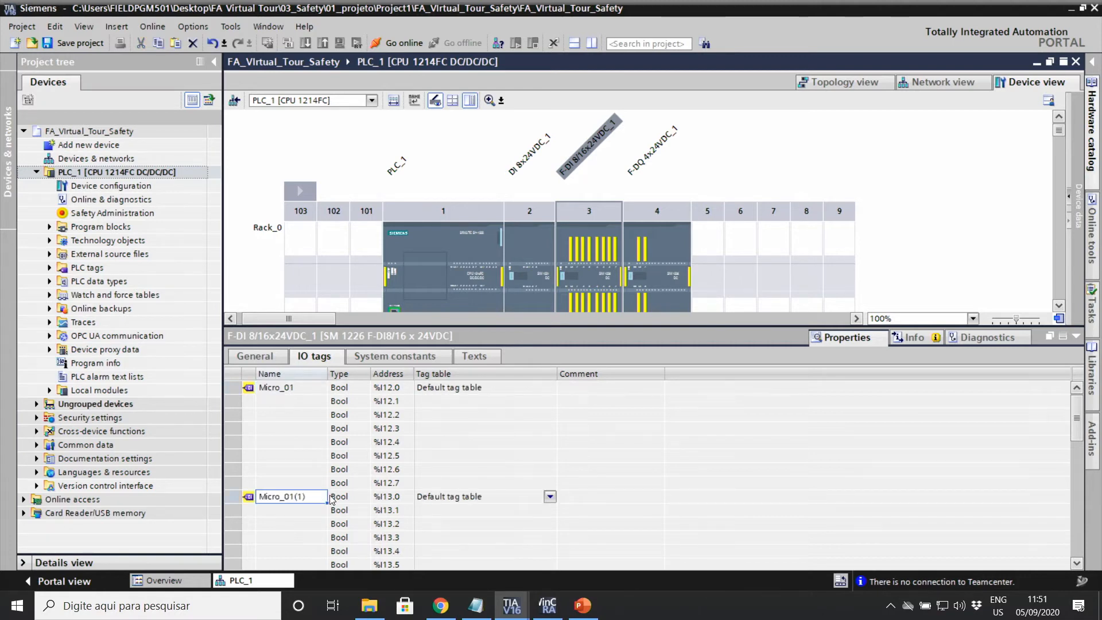
pyautogui.click(315, 497)
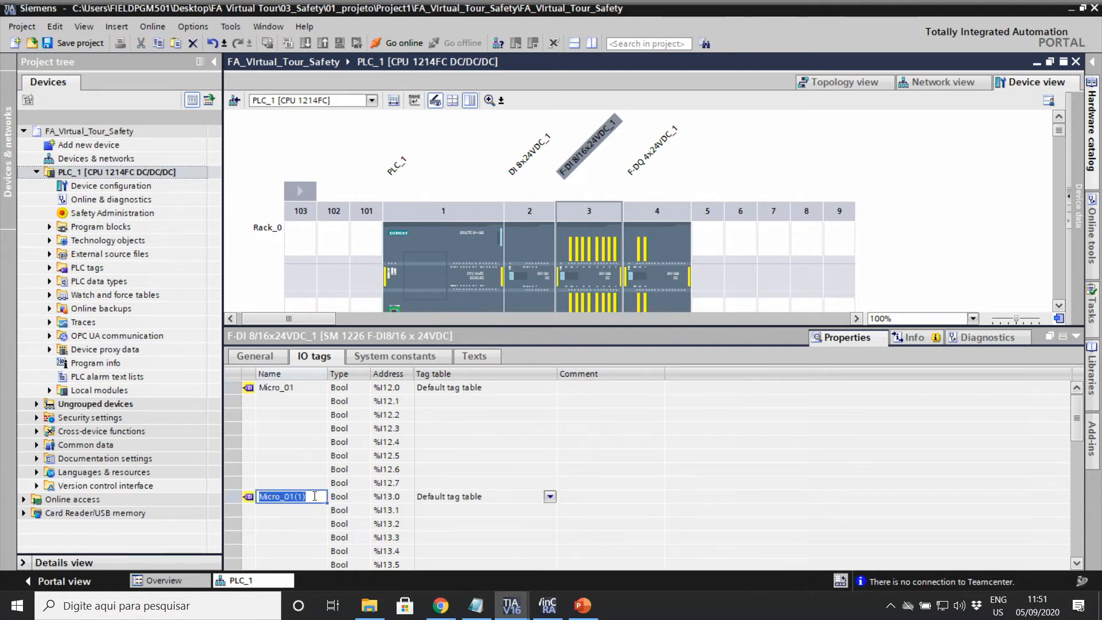
pyautogui.click(315, 496)
pyautogui.press('BackSpace')
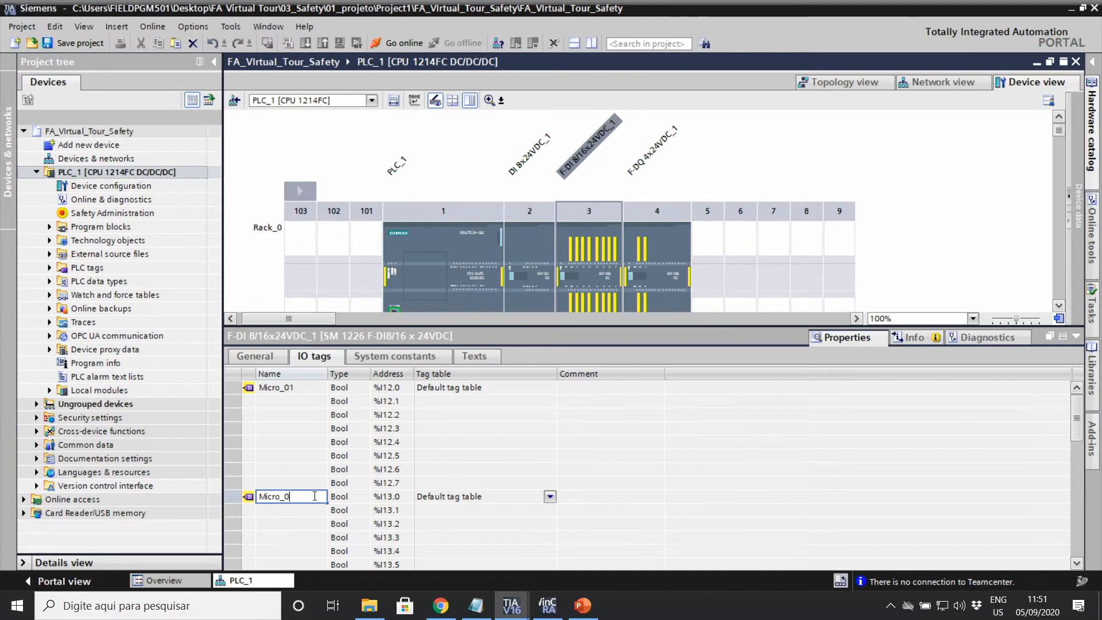
pyautogui.write('2')
pyautogui.press('Return')
# Step: Name %I14.0 'Status_Micro_01' and %I15.0 'Status_Micro_02'
pyautogui.scroll(-3, 314, 462)
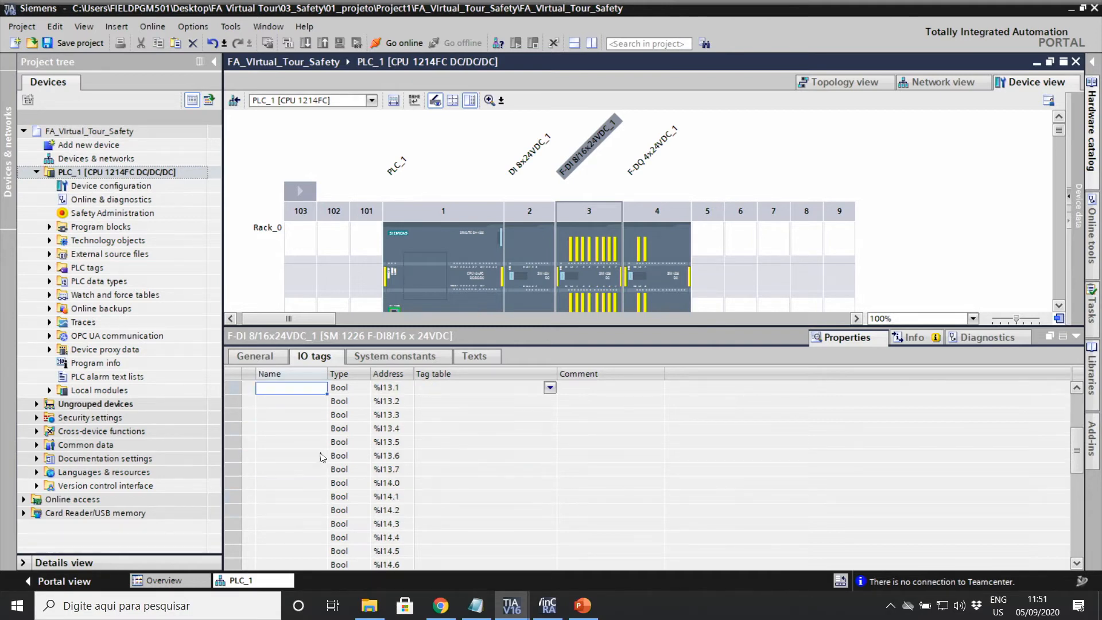
pyautogui.doubleClick(293, 483)
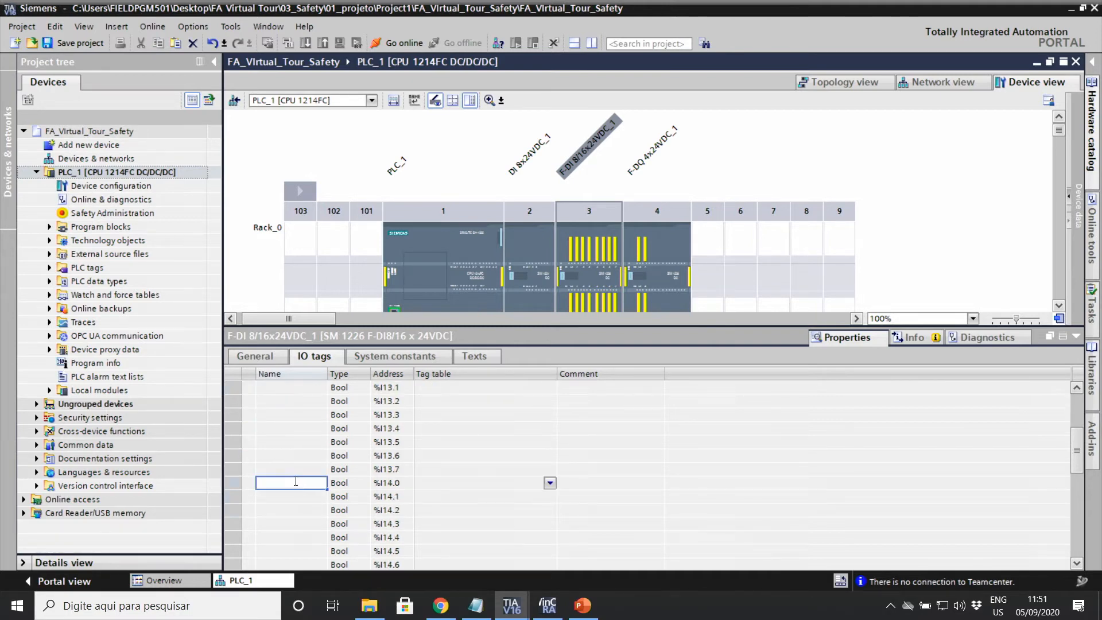
pyautogui.write('StatusMicro_01')
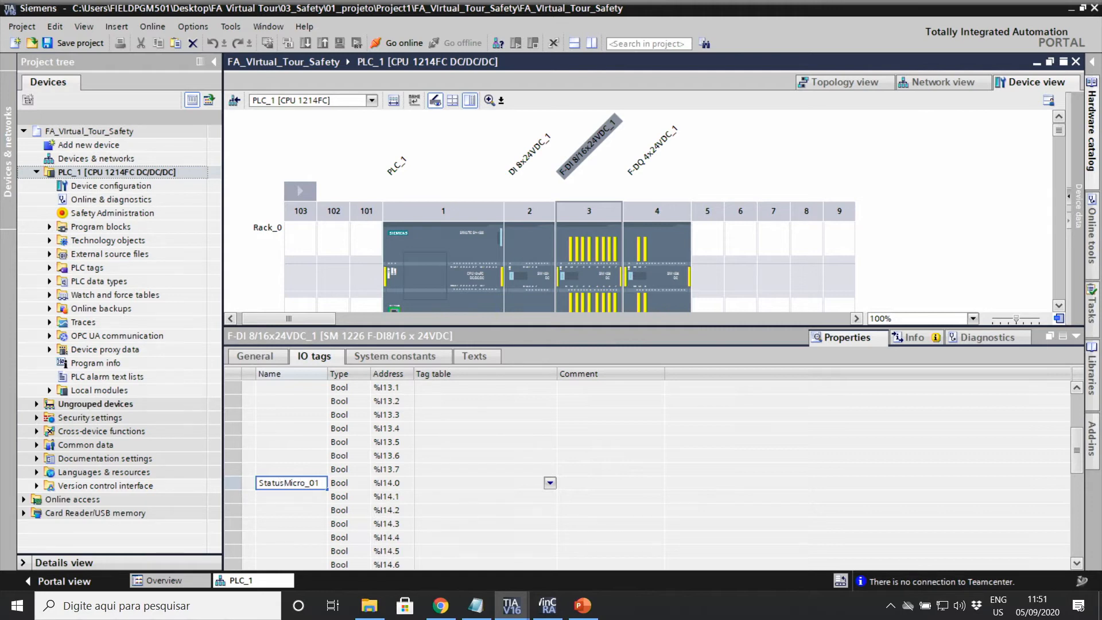
pyautogui.write('_')
pyautogui.doubleClick(297, 483)
pyautogui.click(297, 484)
pyautogui.doubleClick(296, 484)
pyautogui.hotkey('ctrl', 'c')
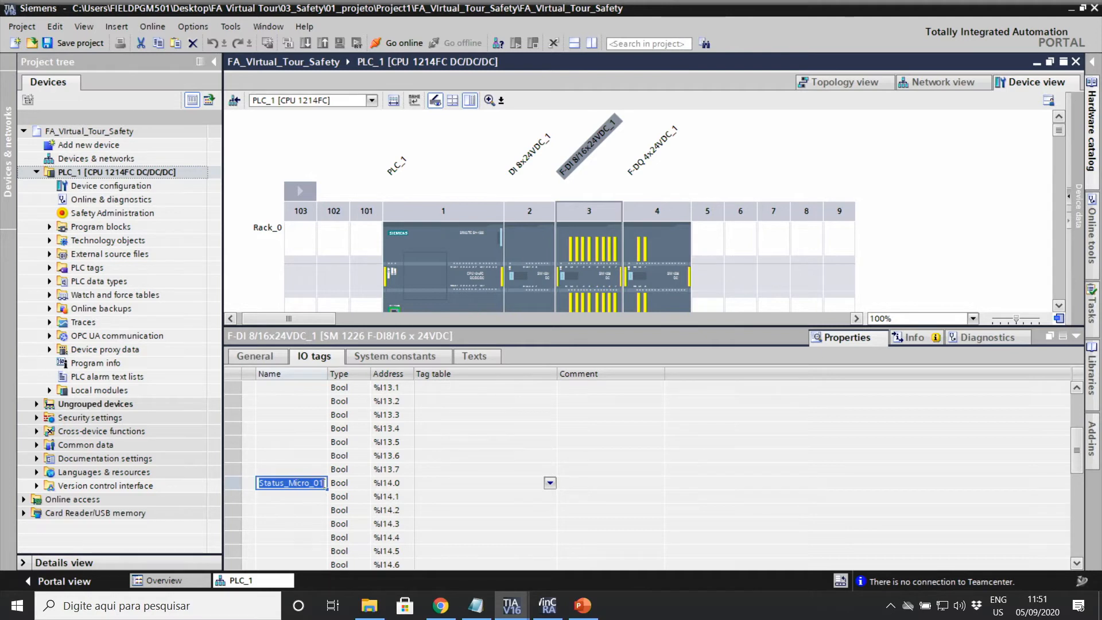
pyautogui.click(294, 509)
pyautogui.scroll(-2, 307, 508)
pyautogui.doubleClick(303, 511)
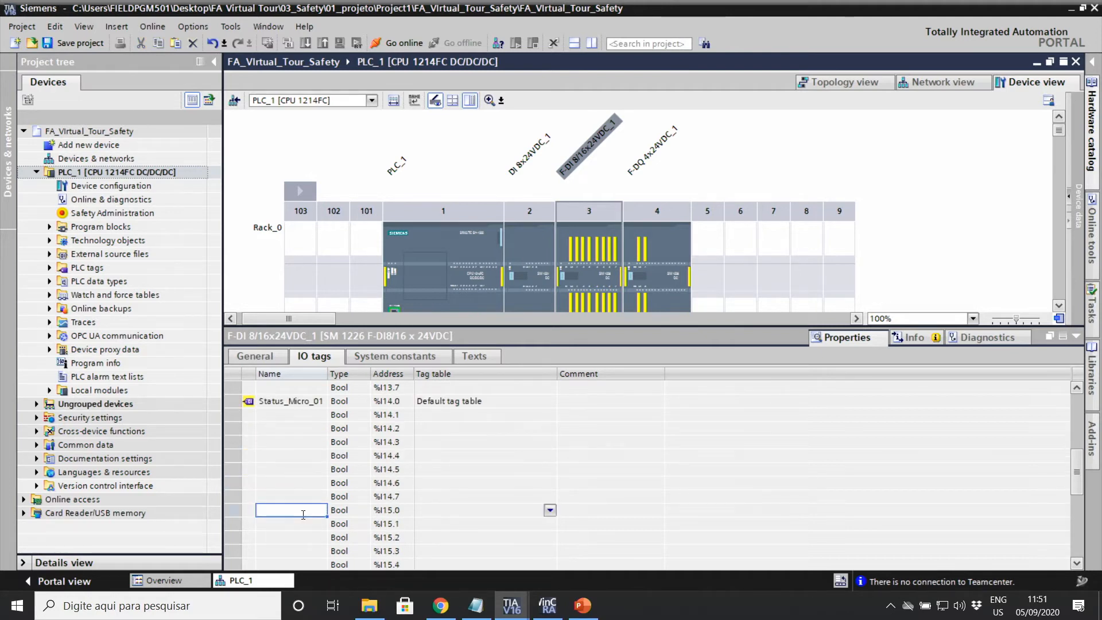
pyautogui.hotkey('ctrl', 'v')
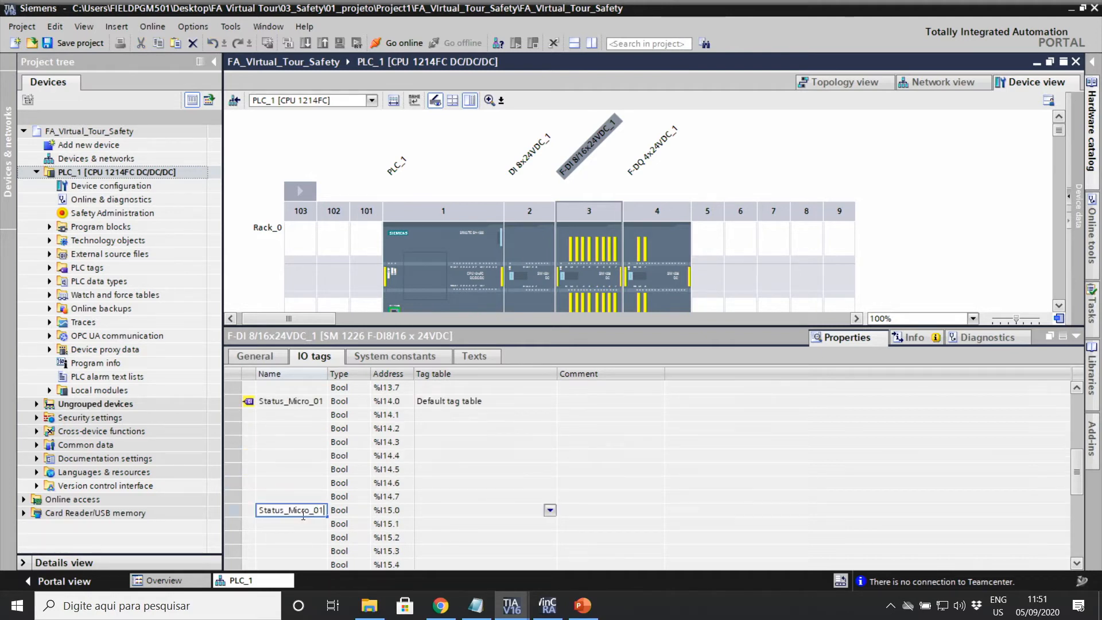
pyautogui.press('Return')
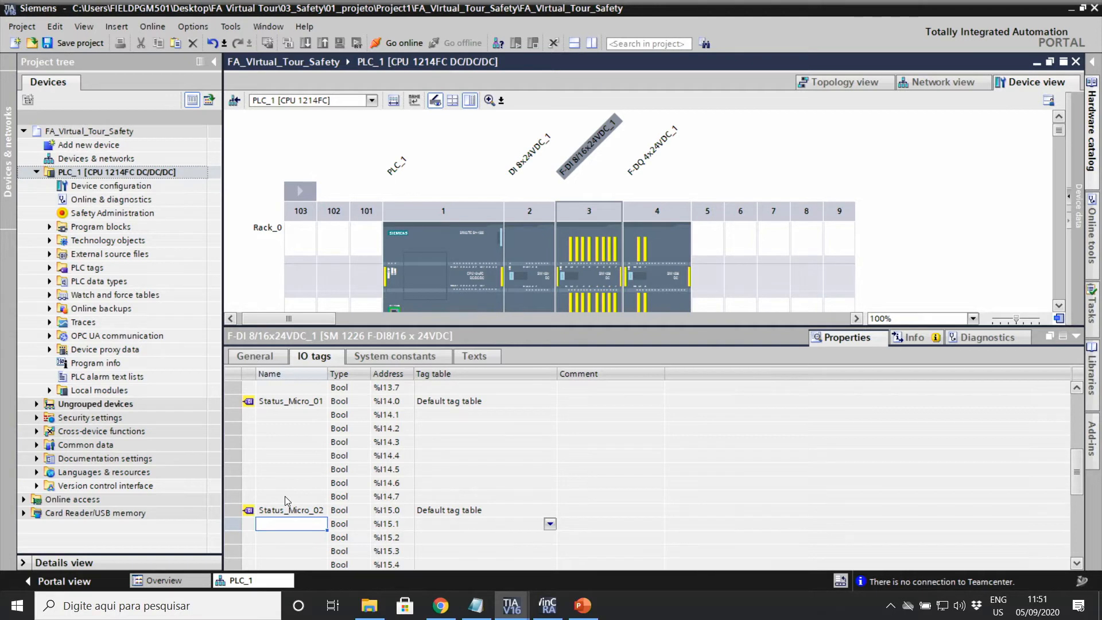
pyautogui.scroll(5, 307, 494)
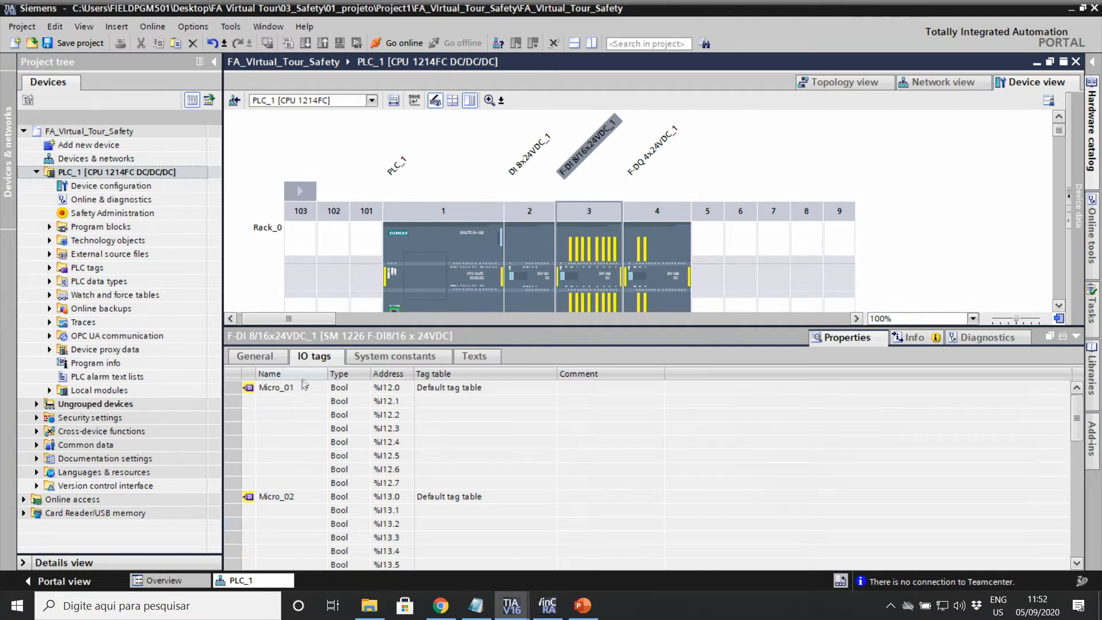
pyautogui.scroll(-3, 285, 481)
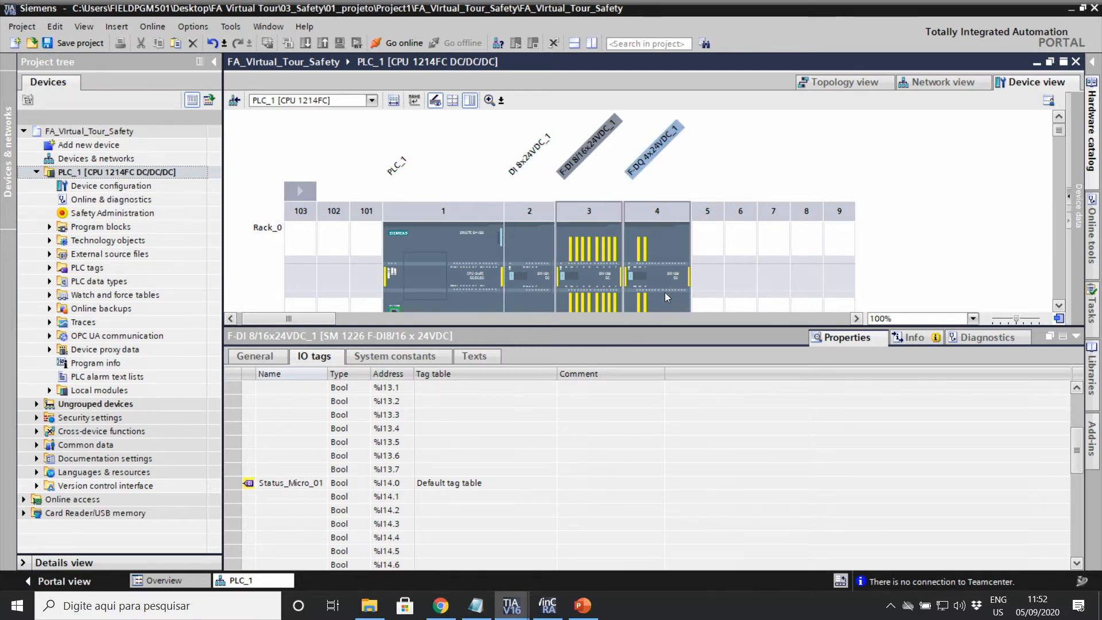
# Step: Select the F-DQ 4x24VDC_1 module and view its DQ parameters for Channel 0
pyautogui.click(659, 243)
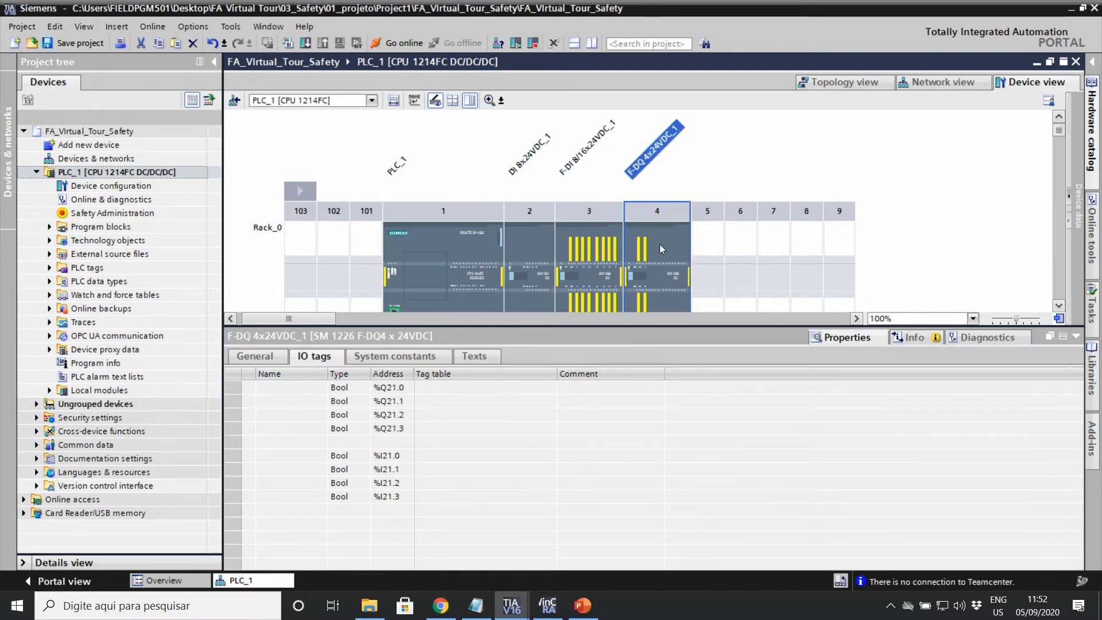
pyautogui.click(244, 358)
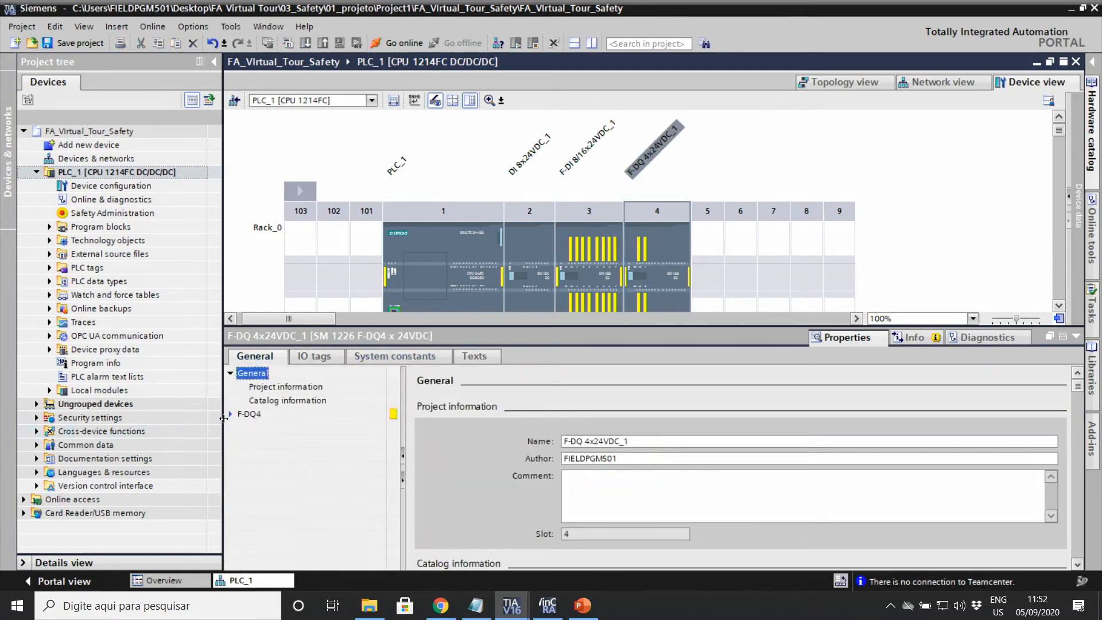
pyautogui.click(230, 414)
pyautogui.click(269, 441)
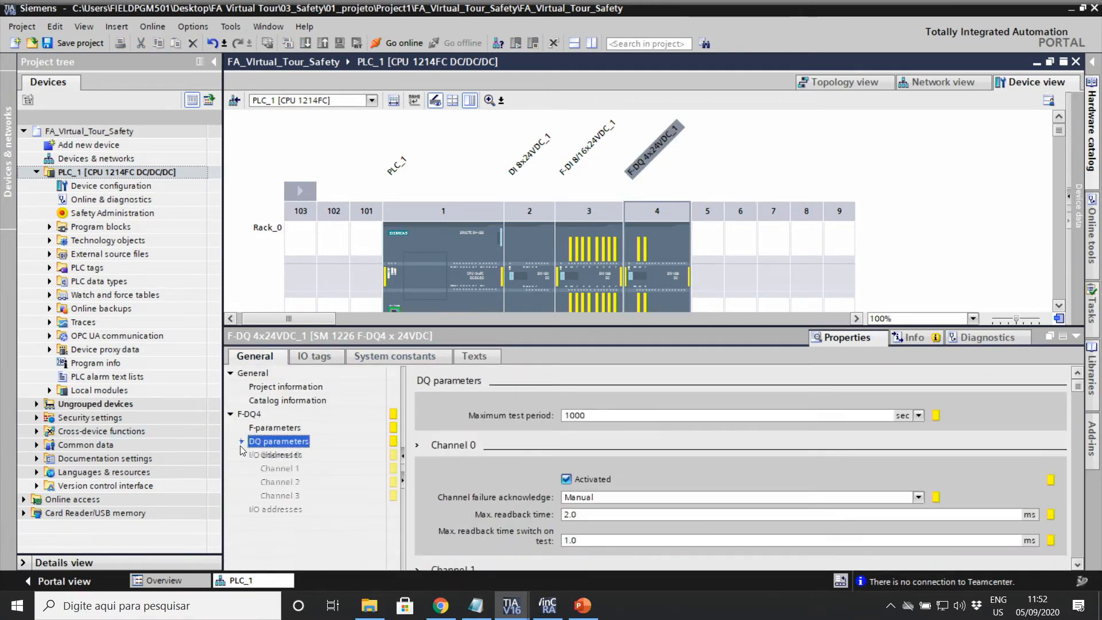
pyautogui.click(279, 455)
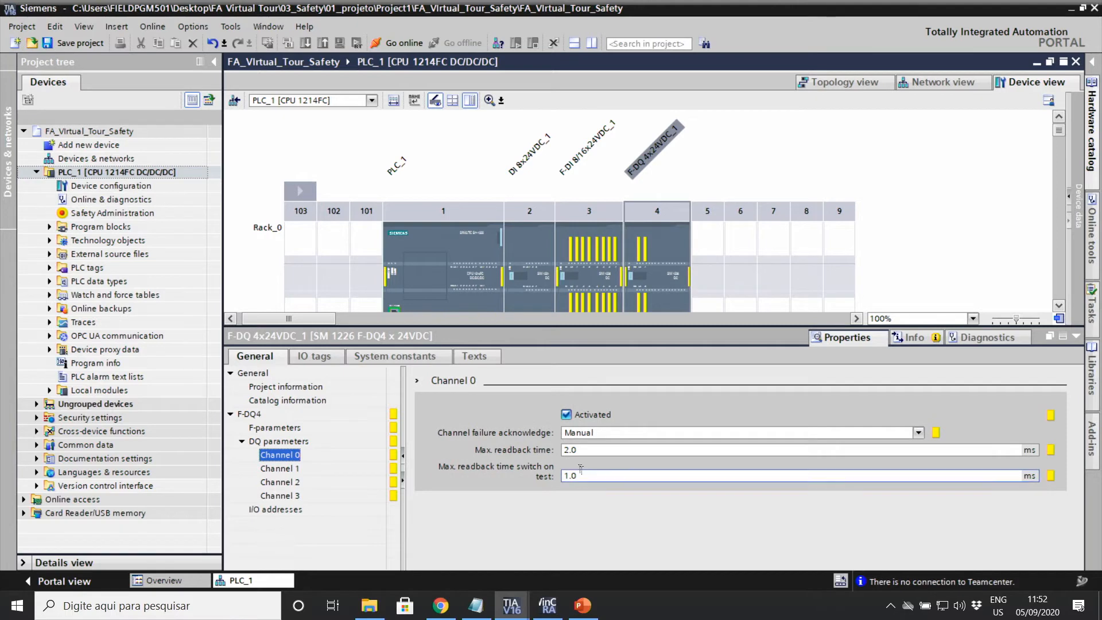
# Step: In the F-DQ IO tags, name %Q21.0 'K1_k2' and %I21.0 'Status_K1_k2'
pyautogui.click(324, 357)
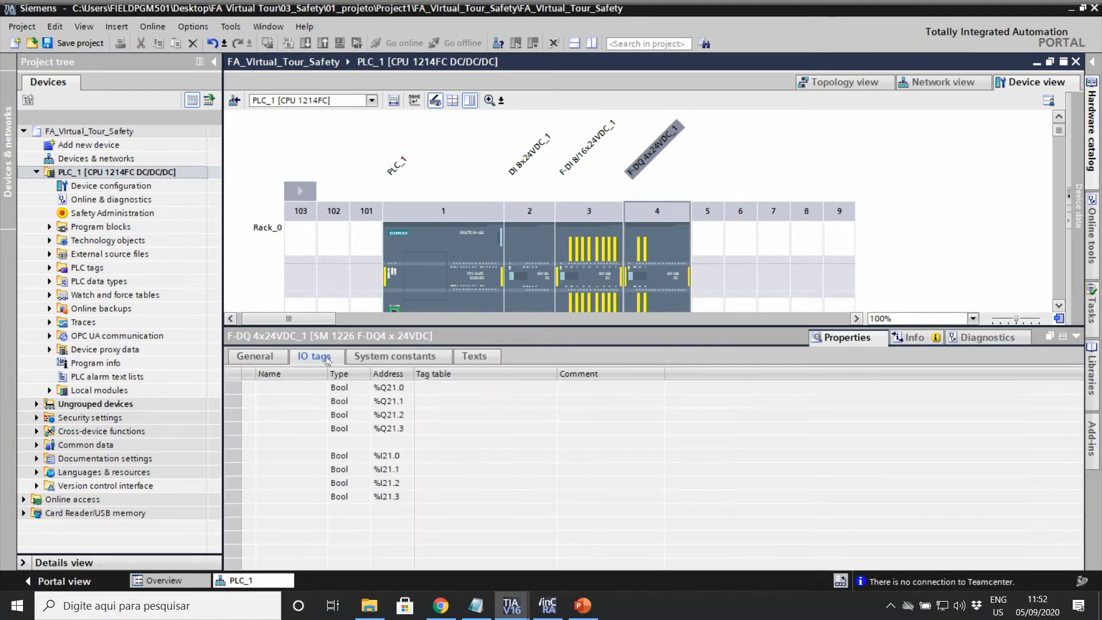
pyautogui.click(310, 390)
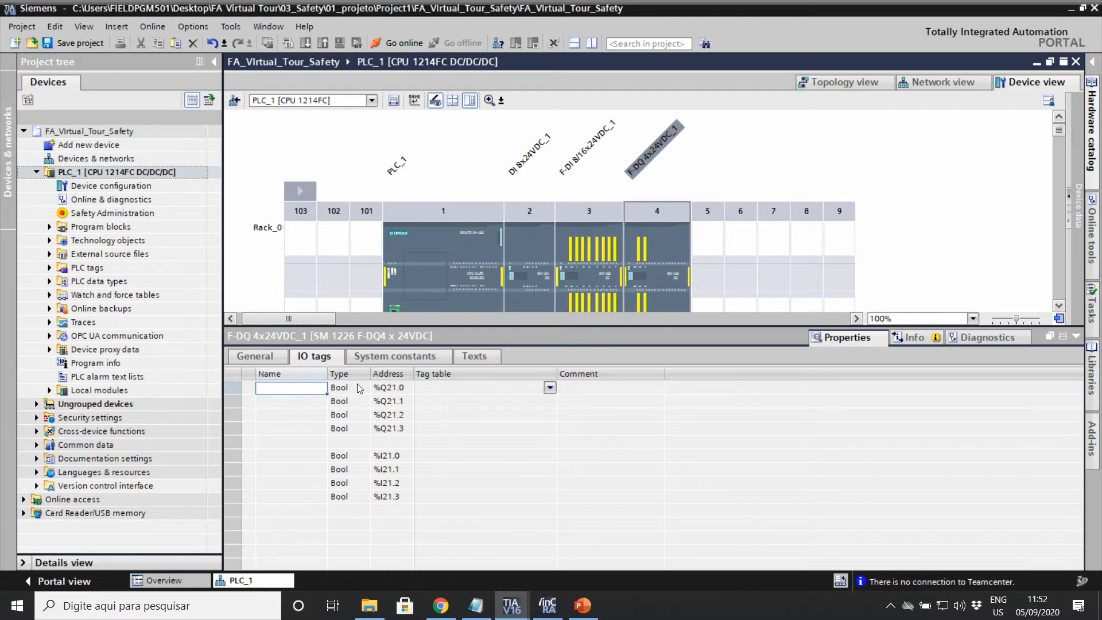
pyautogui.write('K')
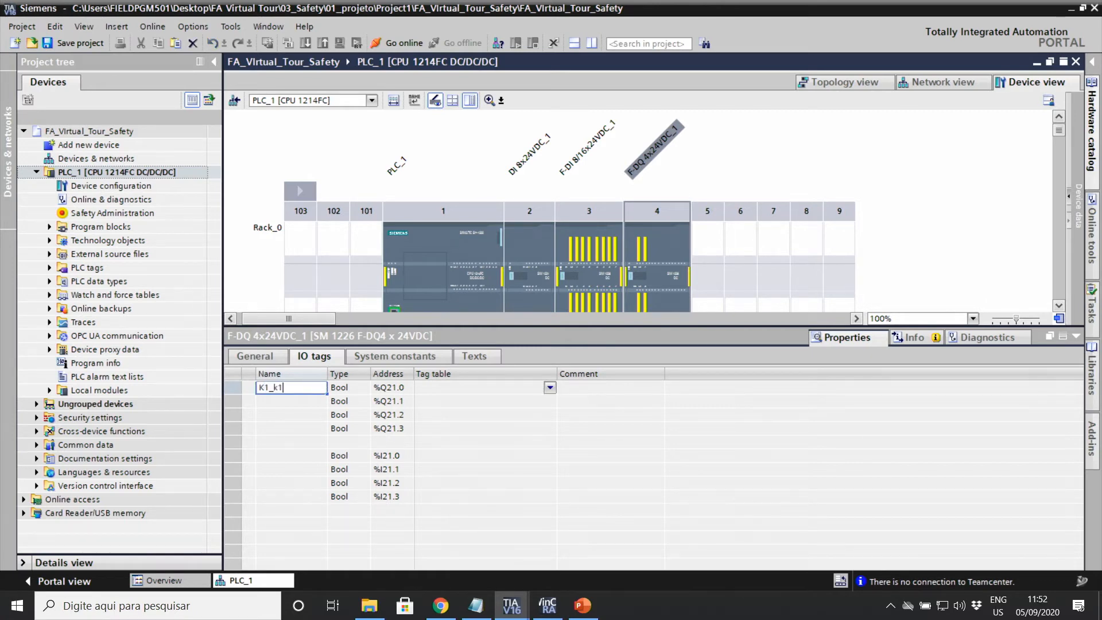
pyautogui.write('1_k2')
pyautogui.press('Return')
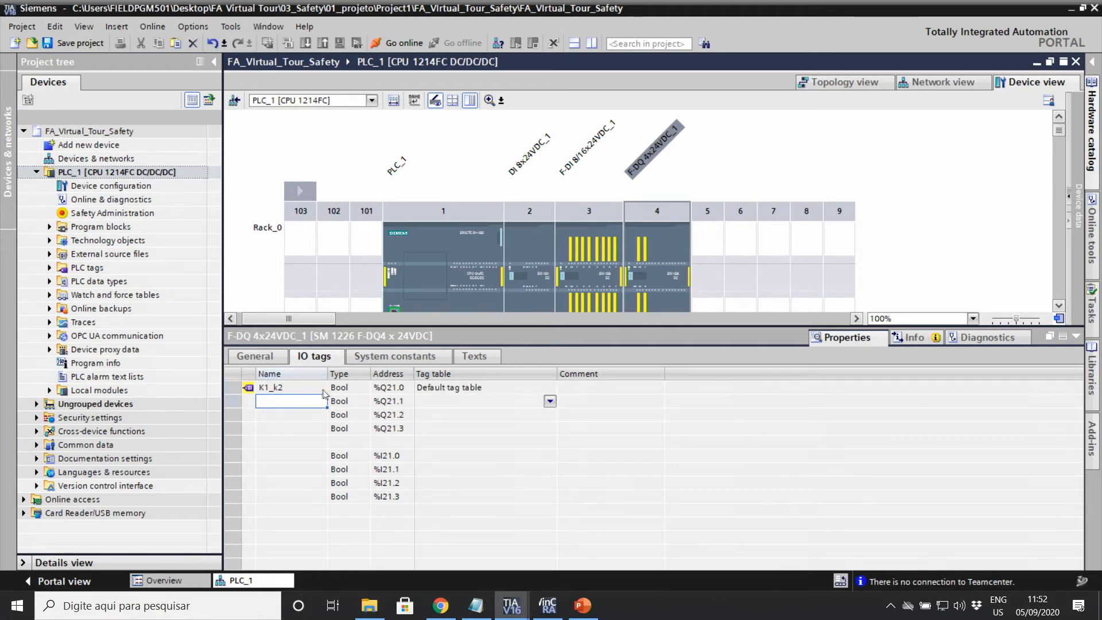
pyautogui.click(396, 390)
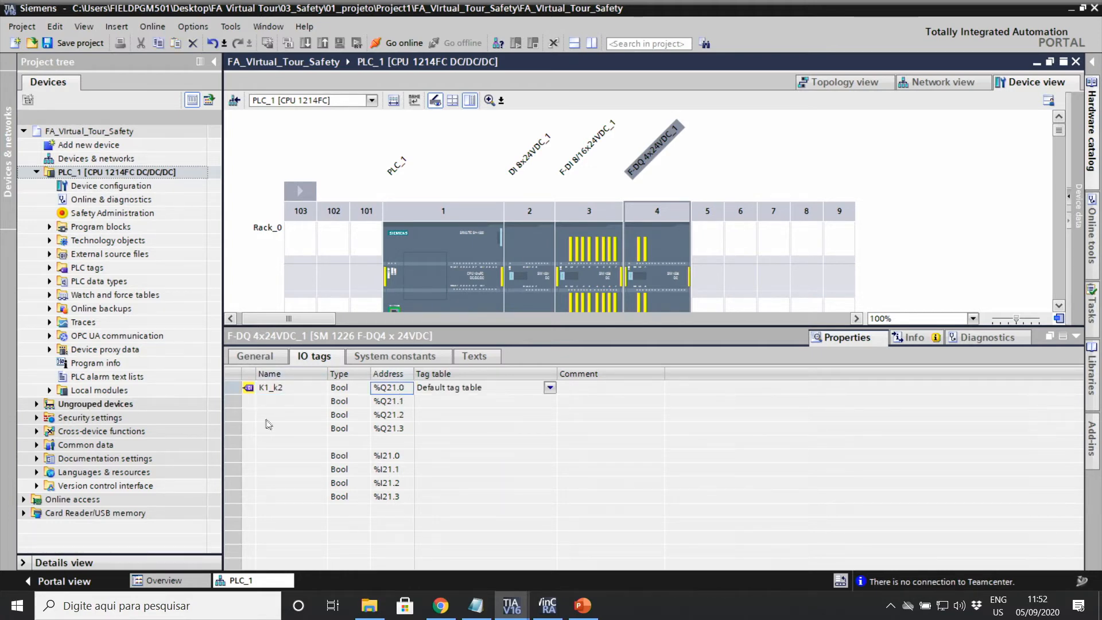
pyautogui.click(287, 389)
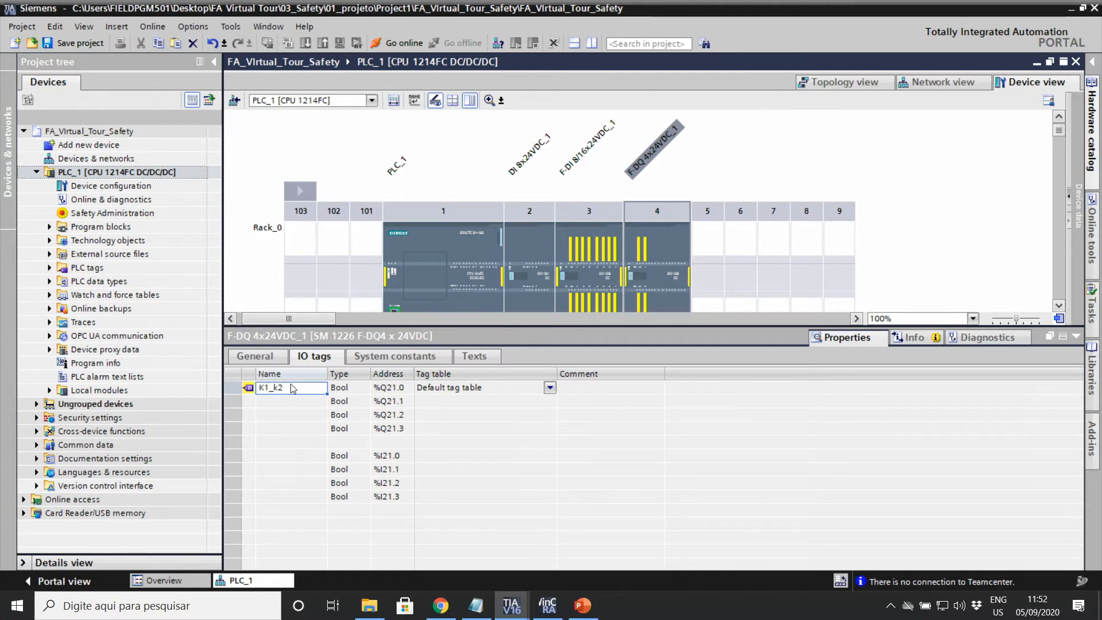
pyautogui.click(292, 385)
pyautogui.click(289, 457)
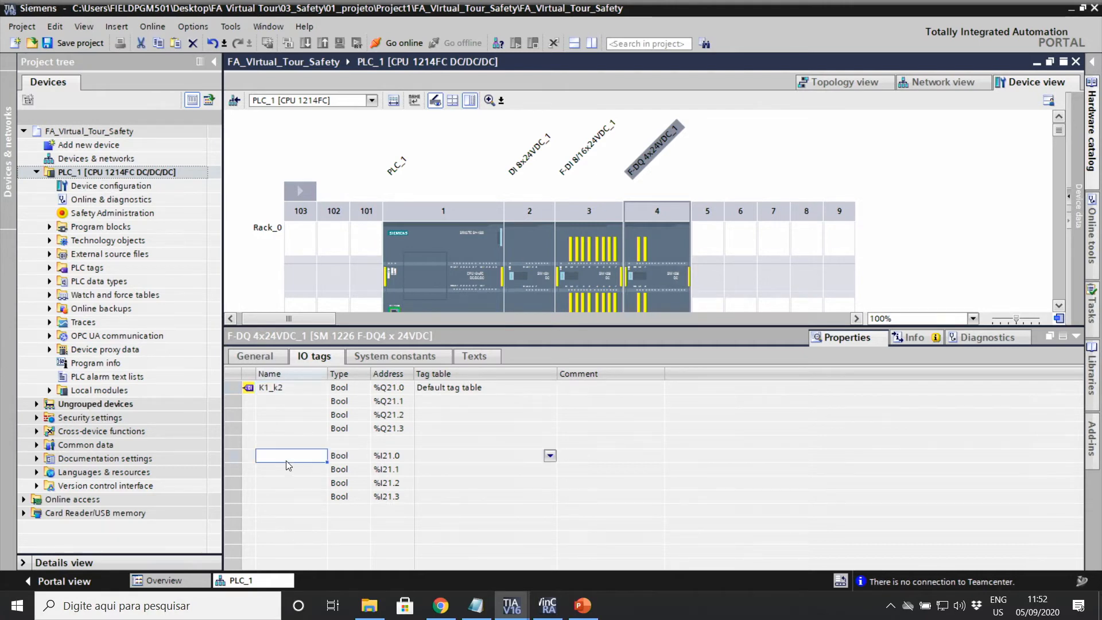
pyautogui.write('Stat')
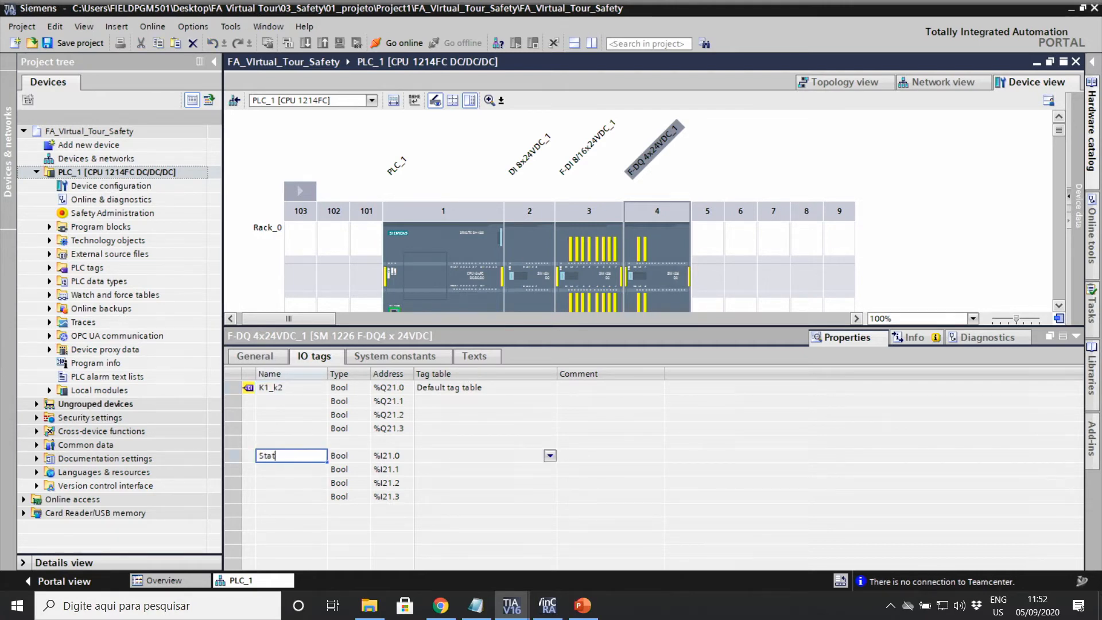
pyautogui.write('uys')
pyautogui.write('K1_k2')
pyautogui.press('Return')
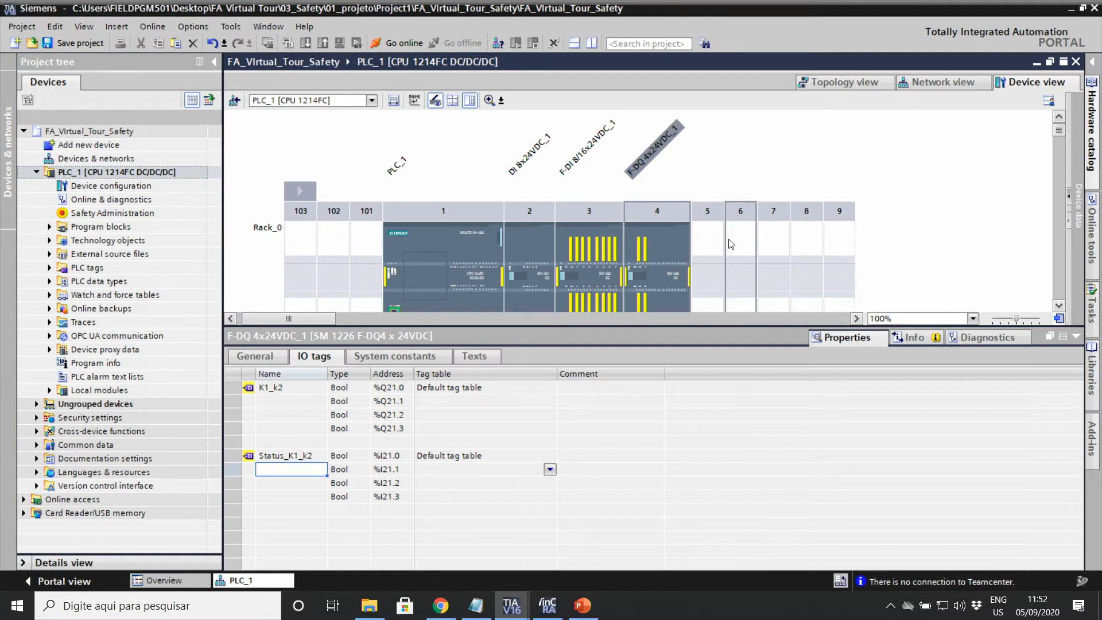
# Step: Expand Program blocks and select the Main_Safety_RTG1 [FB1] safety block
pyautogui.click(1076, 337)
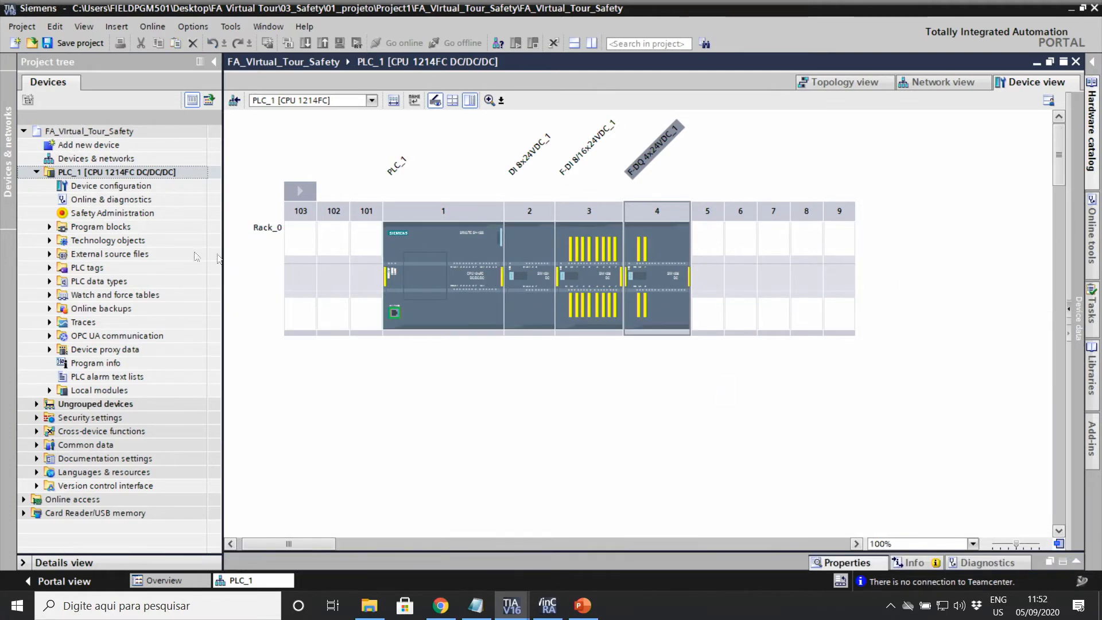
pyautogui.click(100, 228)
pyautogui.doubleClick(100, 228)
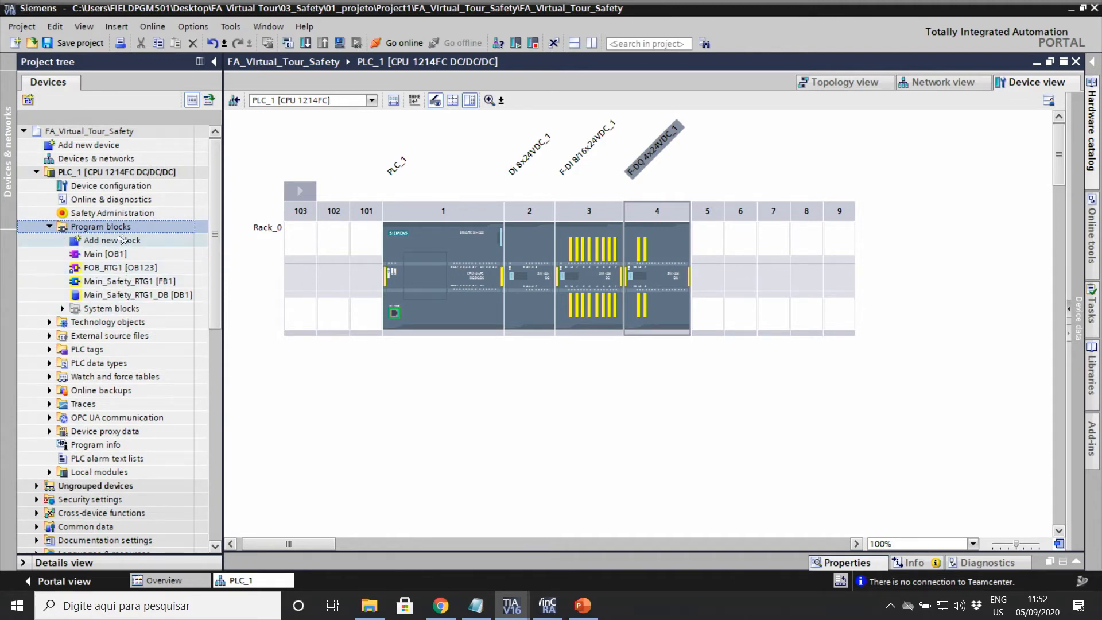
pyautogui.click(91, 256)
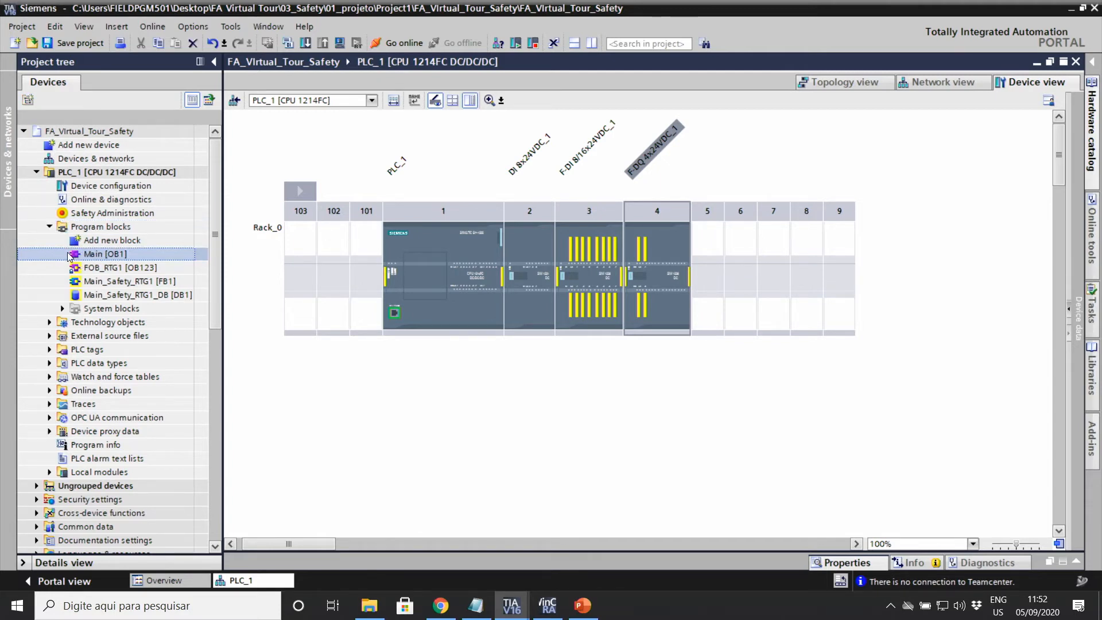
pyautogui.click(112, 284)
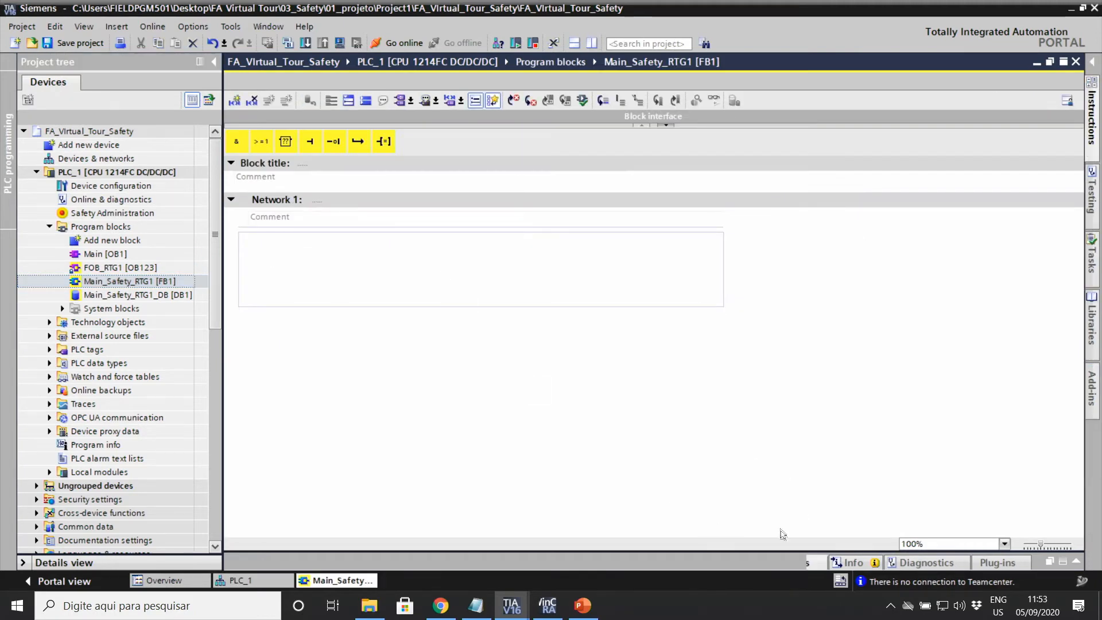
# Step: Switch FB1's programming language from FBD to LAD in its general properties
pyautogui.click(250, 358)
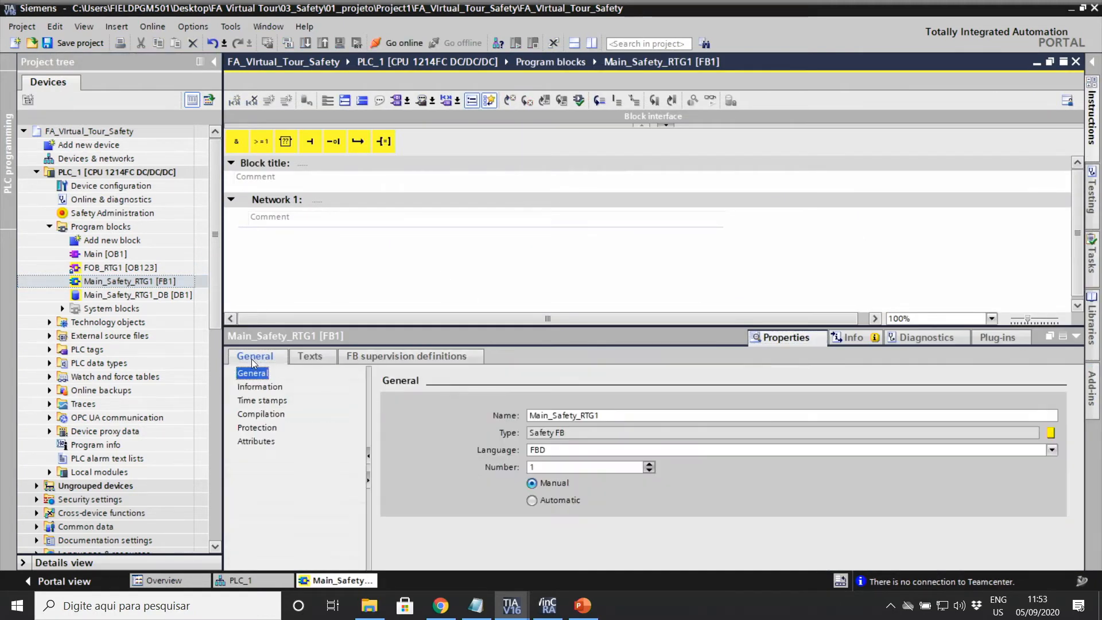
pyautogui.click(568, 450)
pyautogui.click(561, 465)
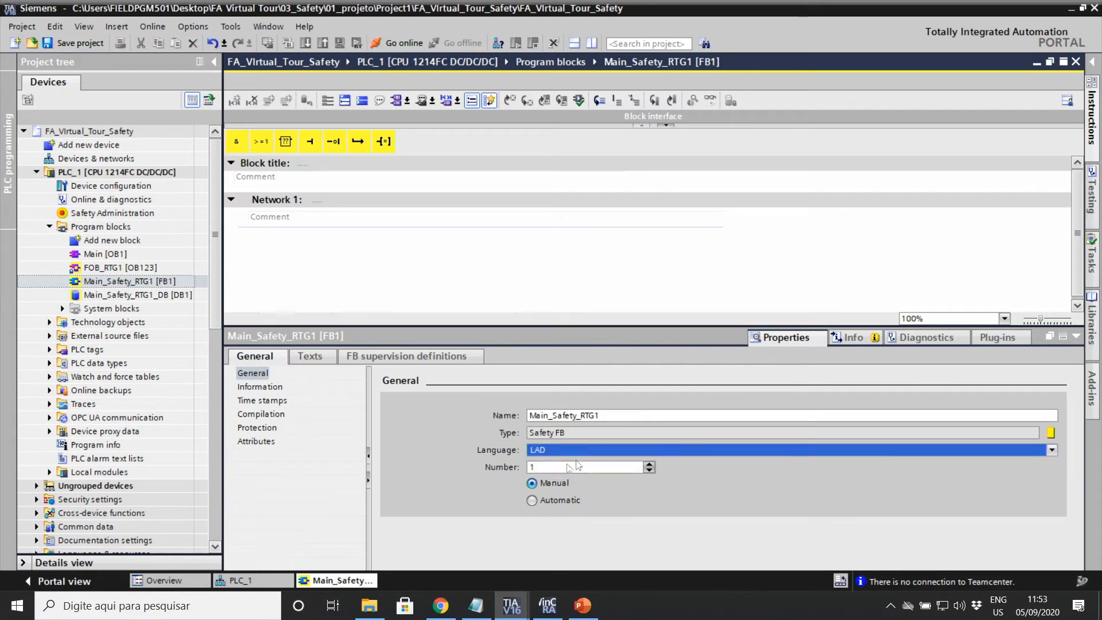
pyautogui.click(1076, 337)
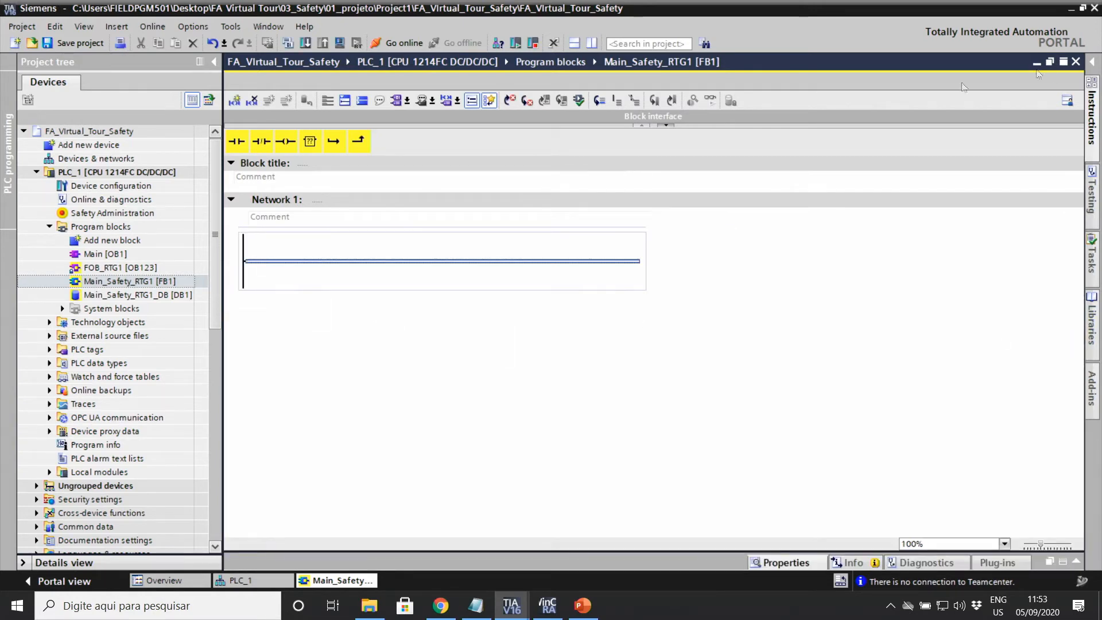
# Step: From the Instructions card's Safety functions, drag SFDOOR onto Network 1's rung
pyautogui.click(1092, 63)
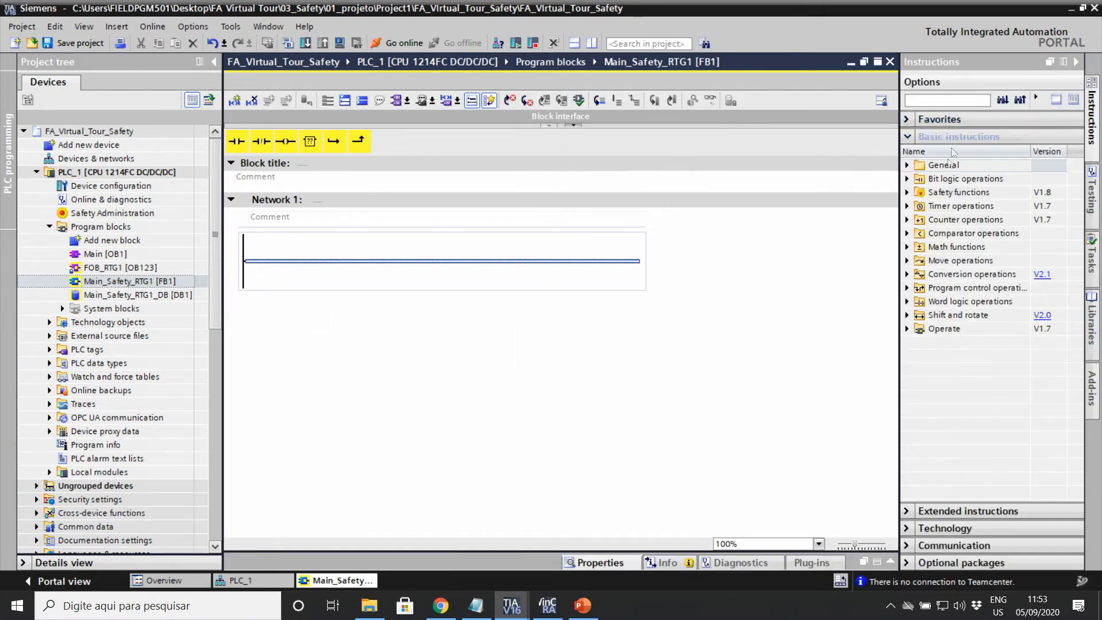
pyautogui.click(908, 193)
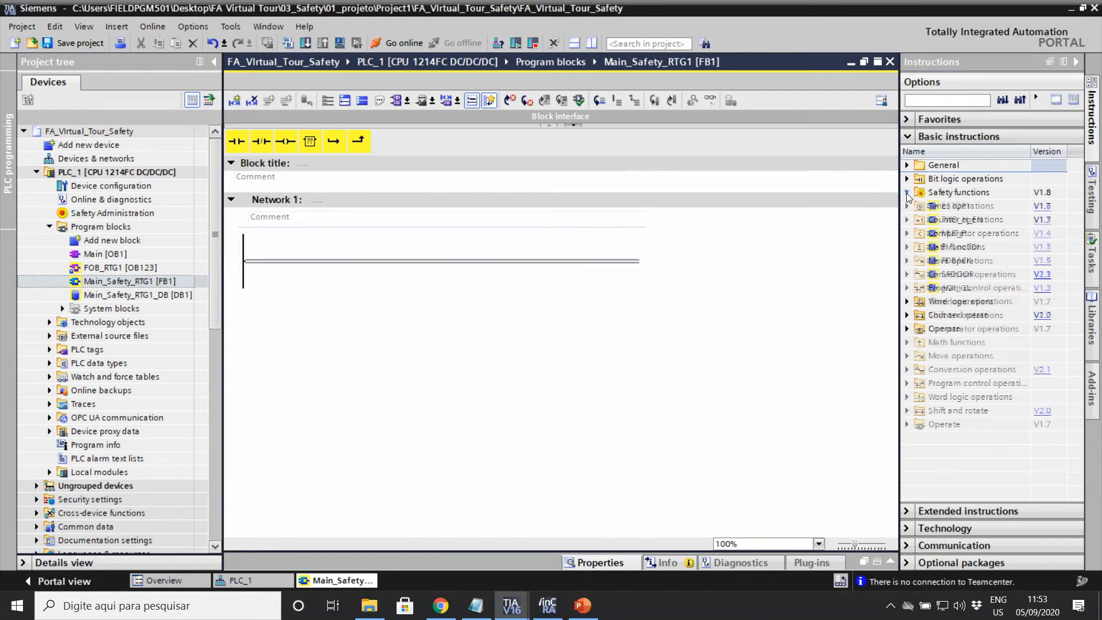
pyautogui.click(907, 302)
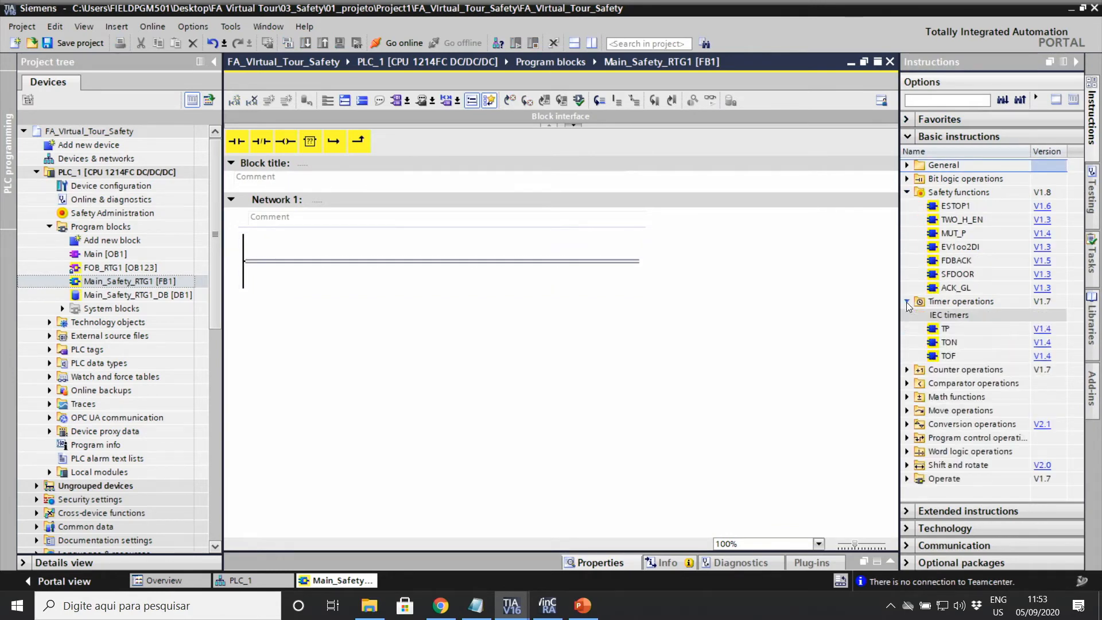
pyautogui.click(907, 370)
pyautogui.click(908, 451)
pyautogui.scroll(-3, 965, 249)
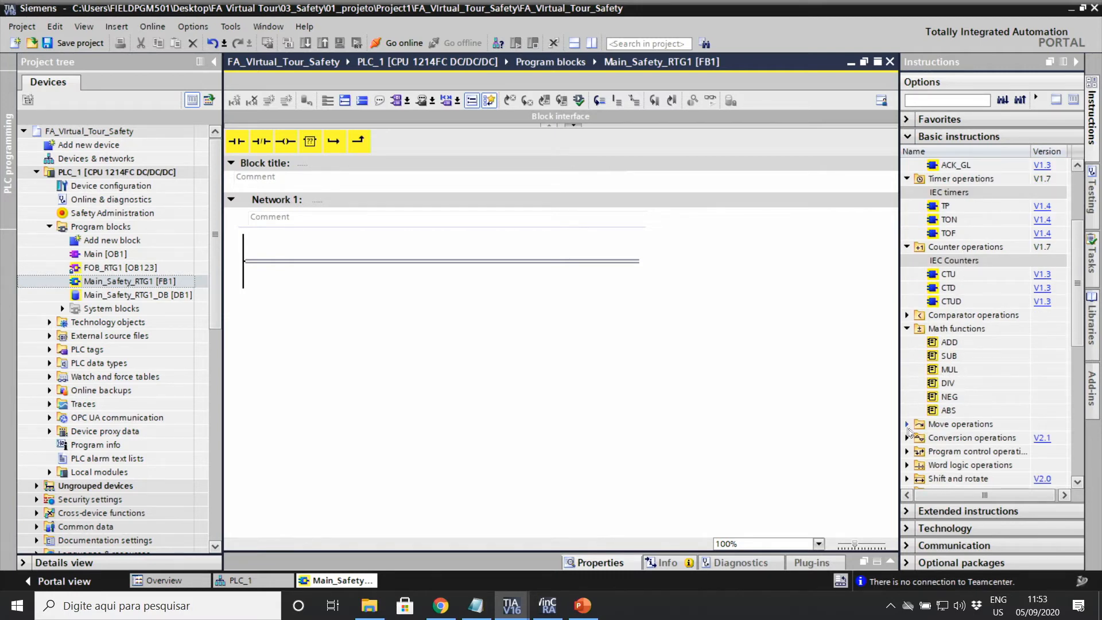
pyautogui.click(908, 424)
pyautogui.scroll(-2, 909, 428)
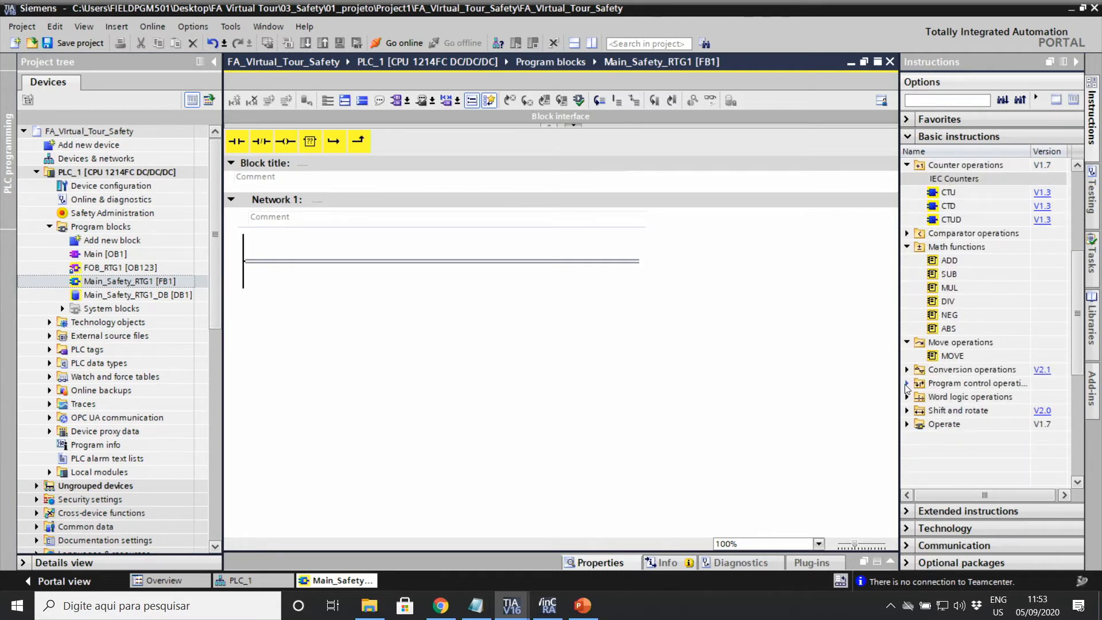
pyautogui.click(908, 382)
pyautogui.scroll(5, 932, 373)
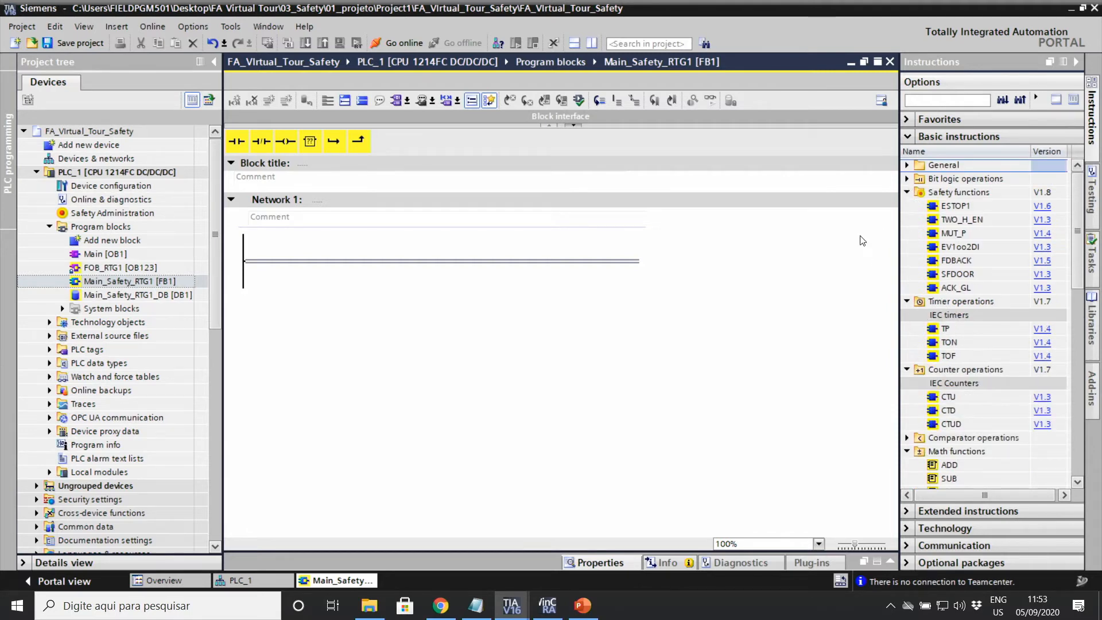
pyautogui.click(967, 276)
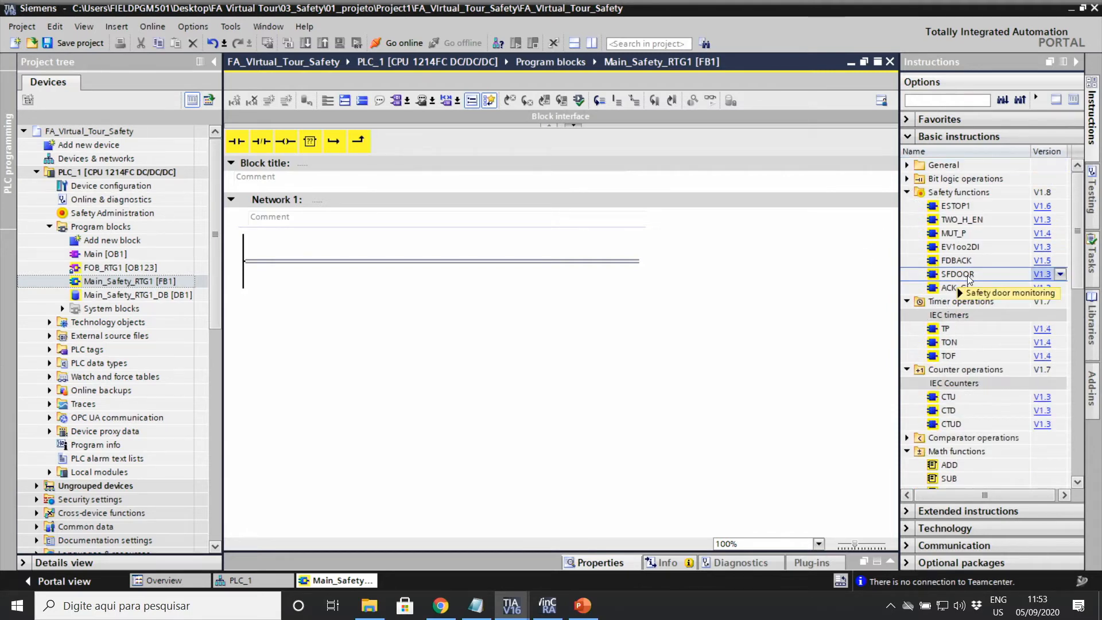
pyautogui.moveTo(968, 278)
pyautogui.mouseDown()
pyautogui.moveTo(578, 251)
pyautogui.moveTo(442, 261)
pyautogui.mouseUp()
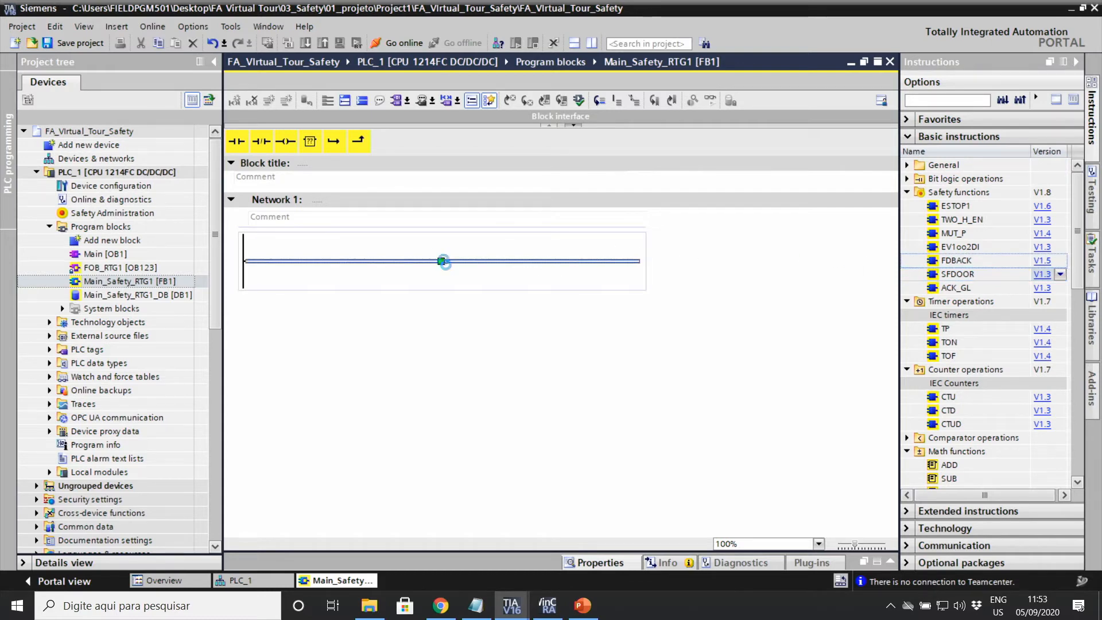
# Step: Name the SFDOOR instance 'Porta' and wire Micro_01 to IN1 and Micro_02 to IN2
pyautogui.write('Porta')
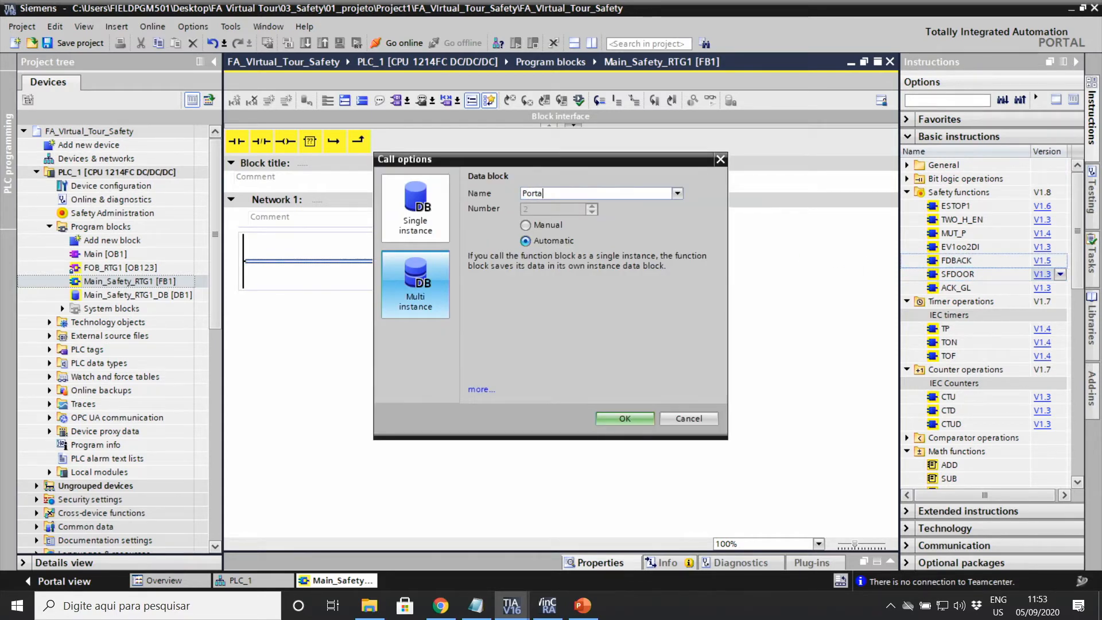
pyautogui.press('Return')
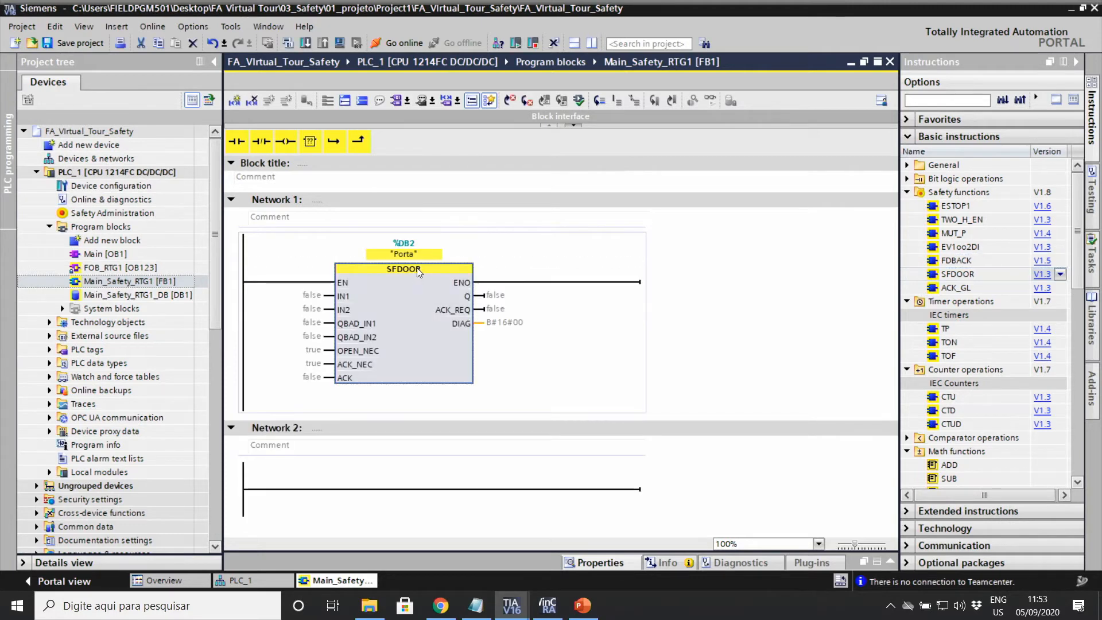
pyautogui.click(308, 296)
pyautogui.write('micr')
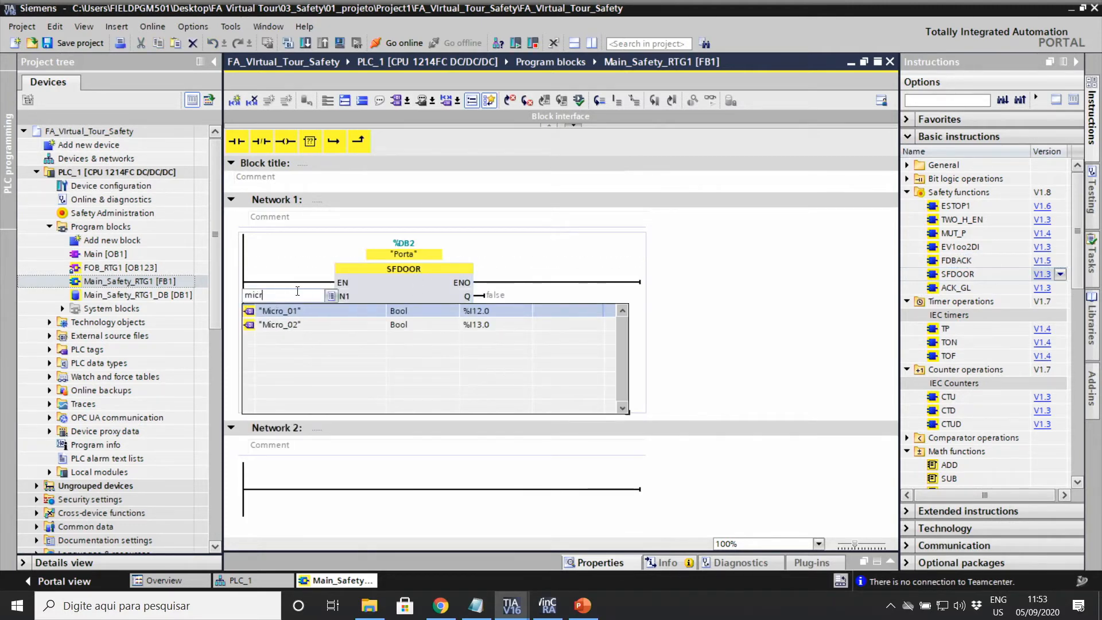
pyautogui.press('Return')
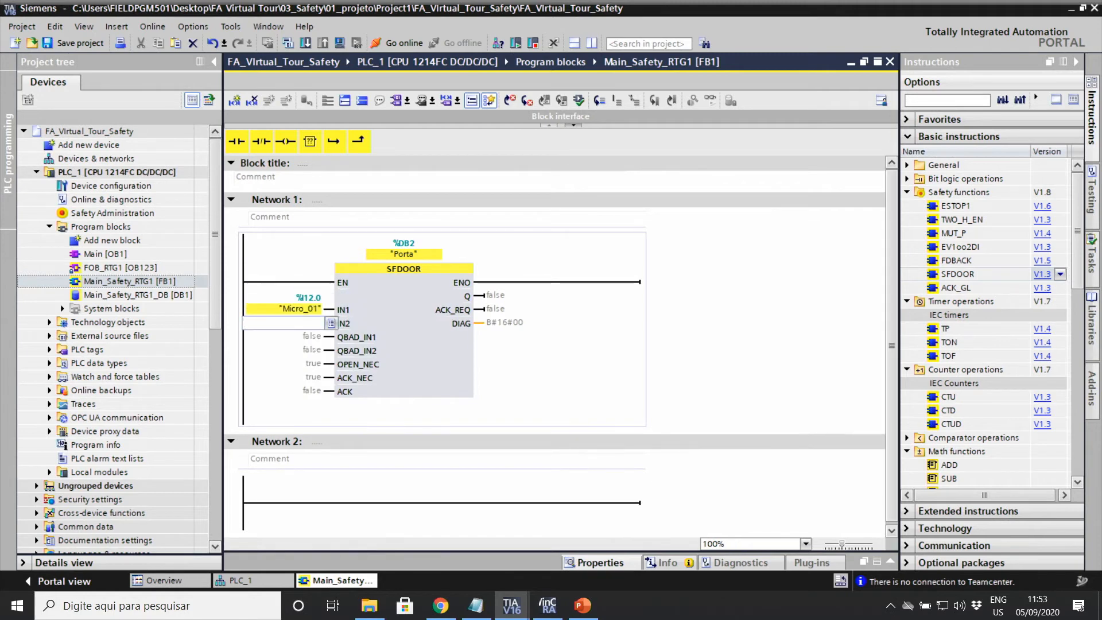
pyautogui.write('mic')
pyautogui.press('Down')
pyautogui.press('Return')
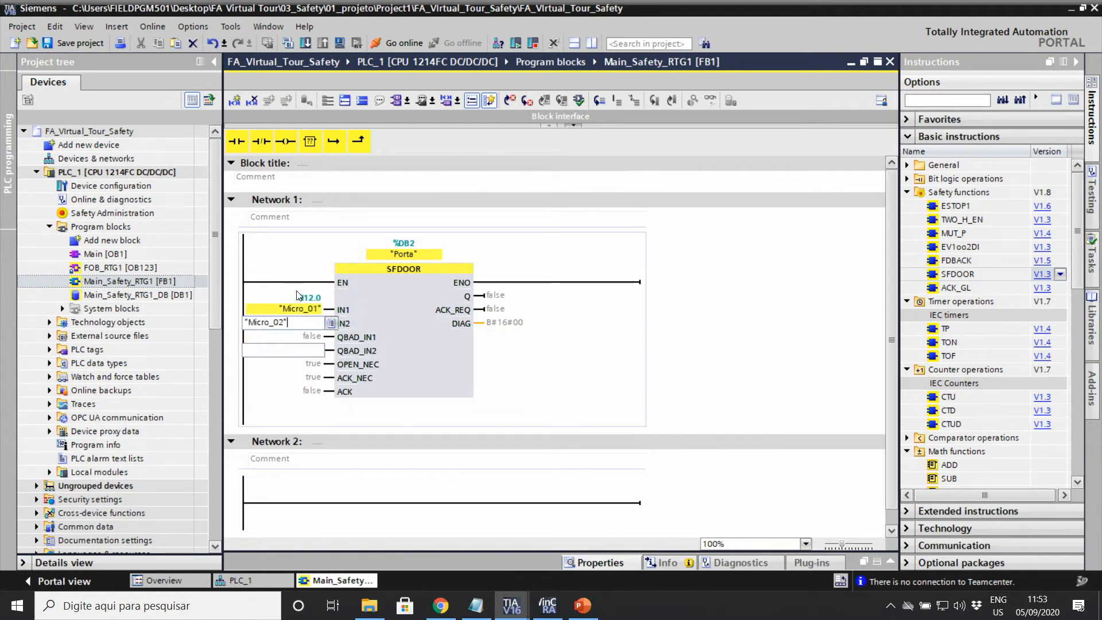
# Step: Add NC contacts Status_Micro_01 and Status_Micro_02 on QBAD_IN1 and QBAD_IN2
pyautogui.click(257, 146)
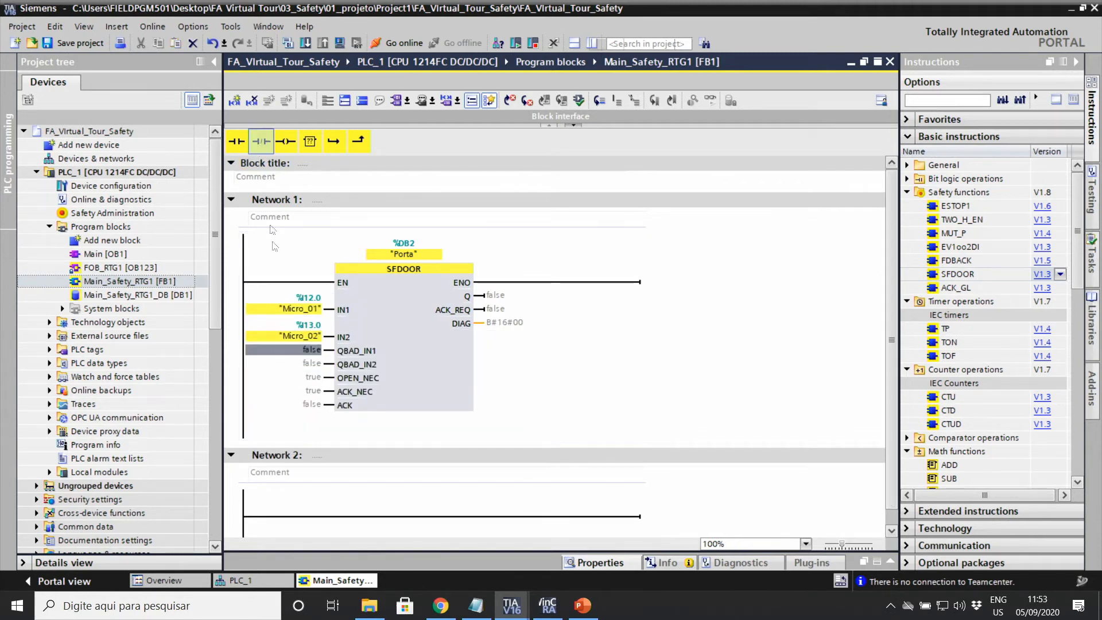
pyautogui.click(261, 141)
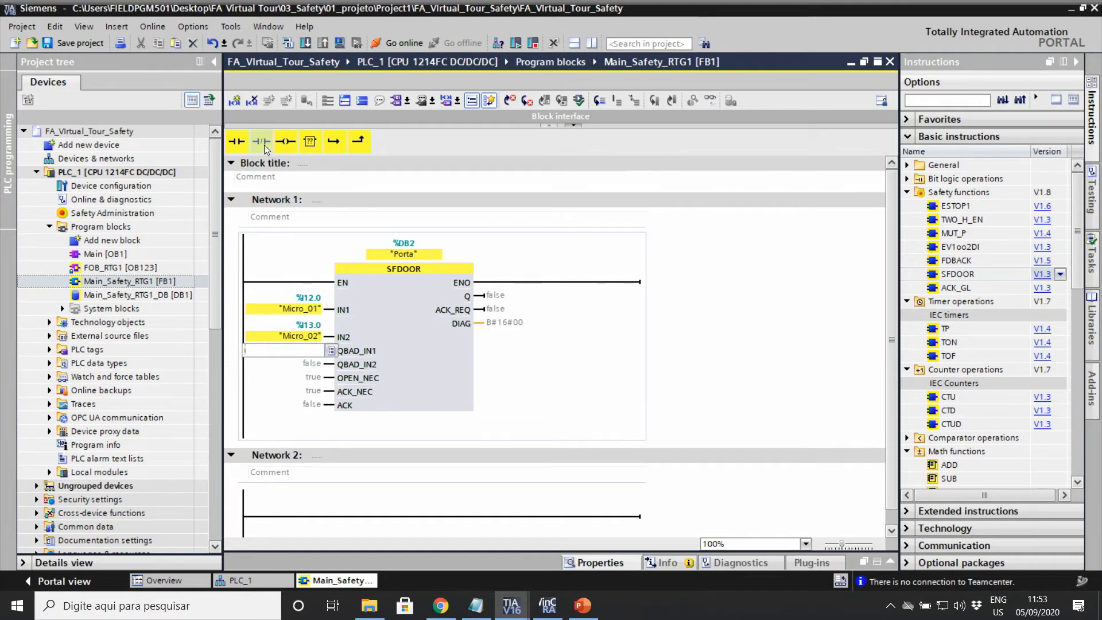
pyautogui.click(315, 379)
pyautogui.click(261, 141)
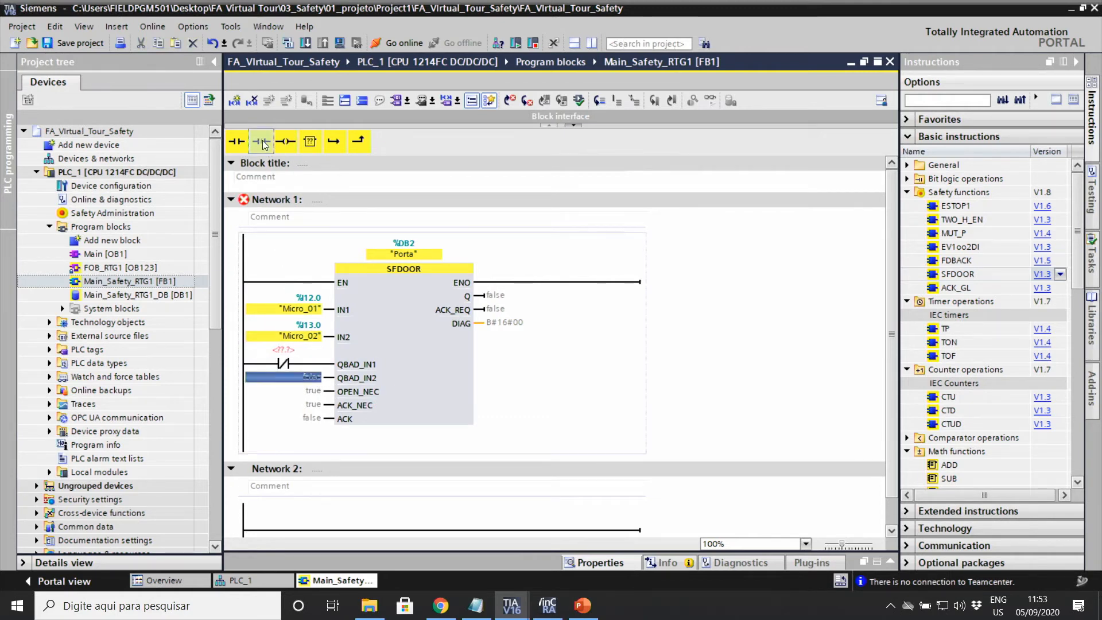
pyautogui.click(289, 351)
pyautogui.write('stat')
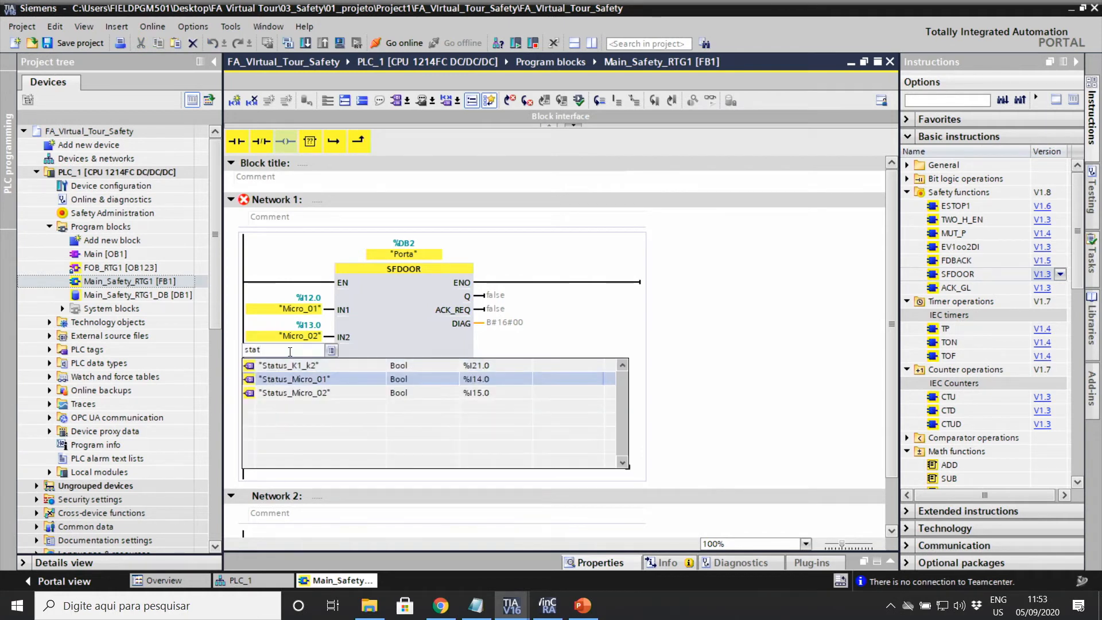
pyautogui.press('Return')
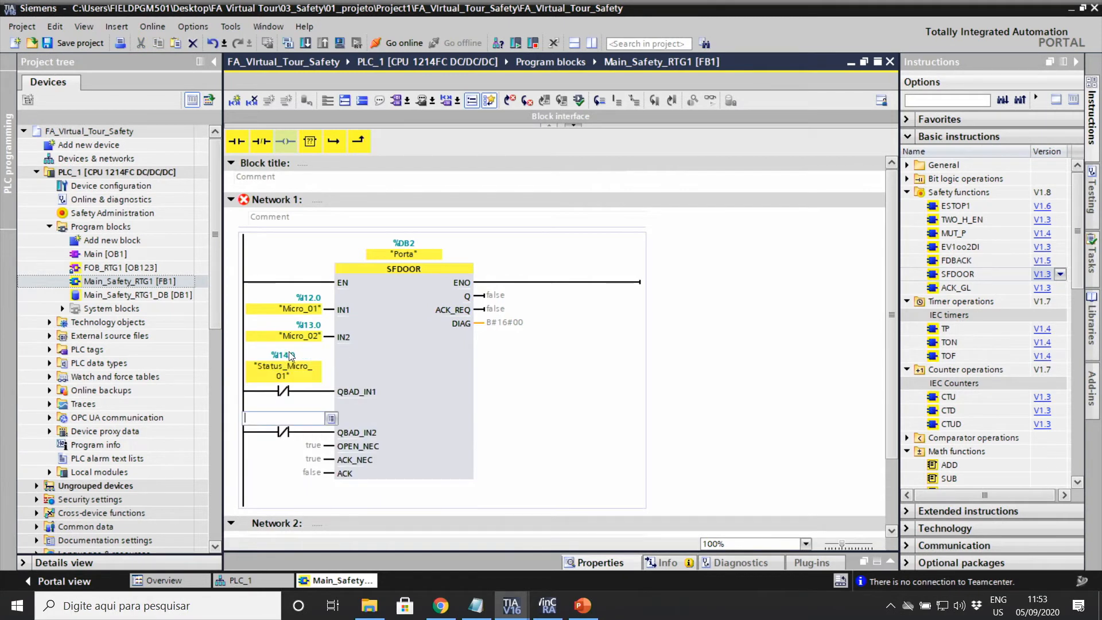
pyautogui.write('sta')
pyautogui.press('Down')
pyautogui.press('Down')
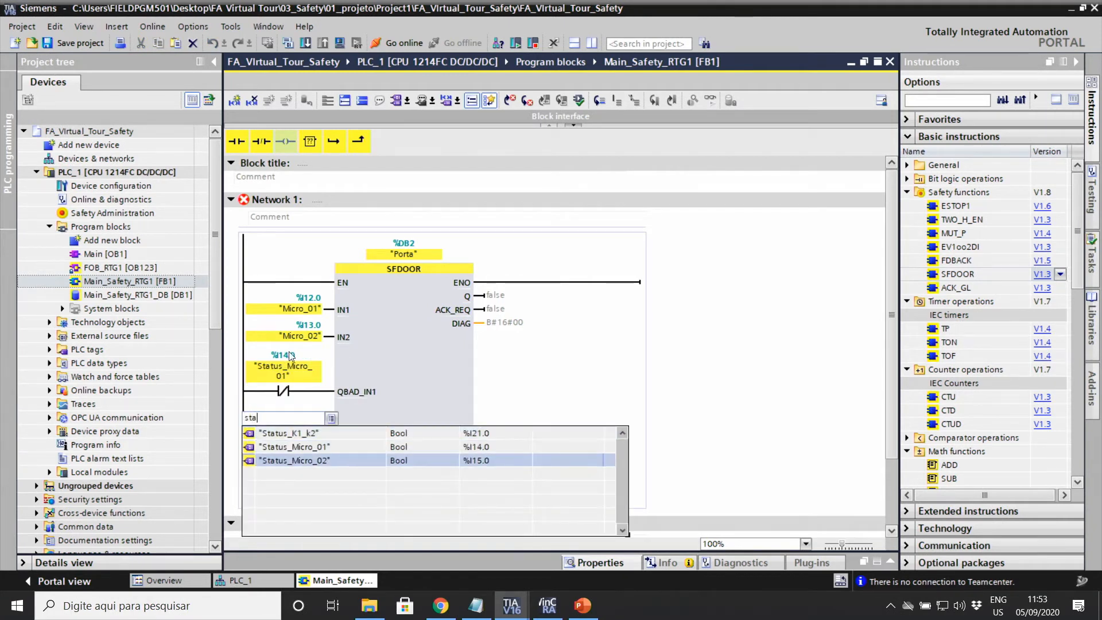
pyautogui.press('Return')
pyautogui.press('Return')
# Step: Assign Reset to SFDOOR's ACK input, leaving Q unassigned
pyautogui.scroll(-3, 310, 442)
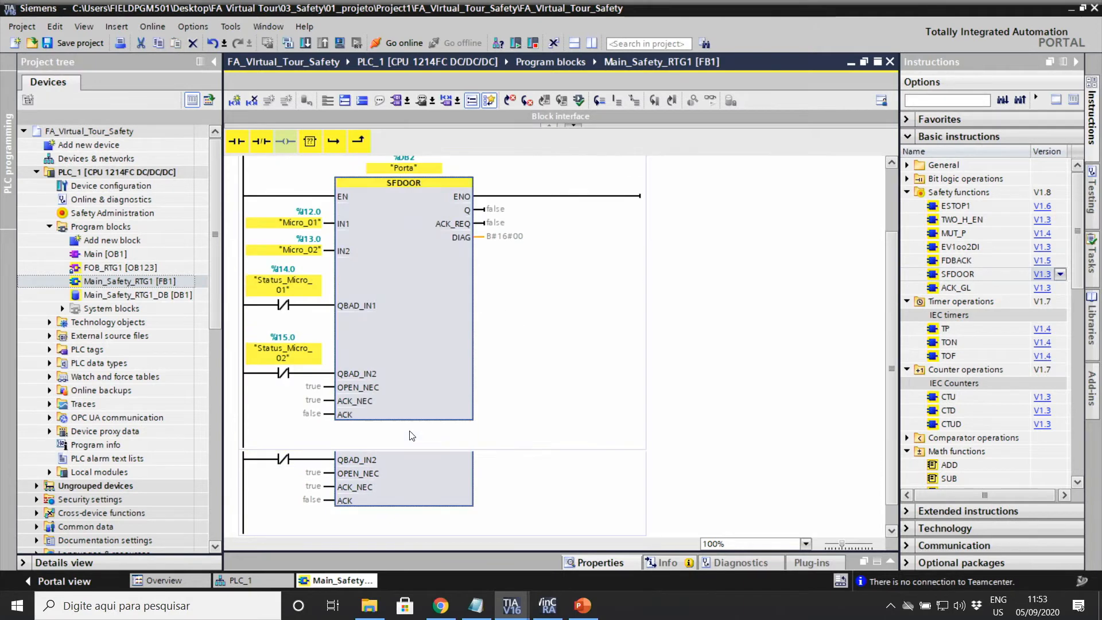
pyautogui.click(313, 414)
pyautogui.click(316, 416)
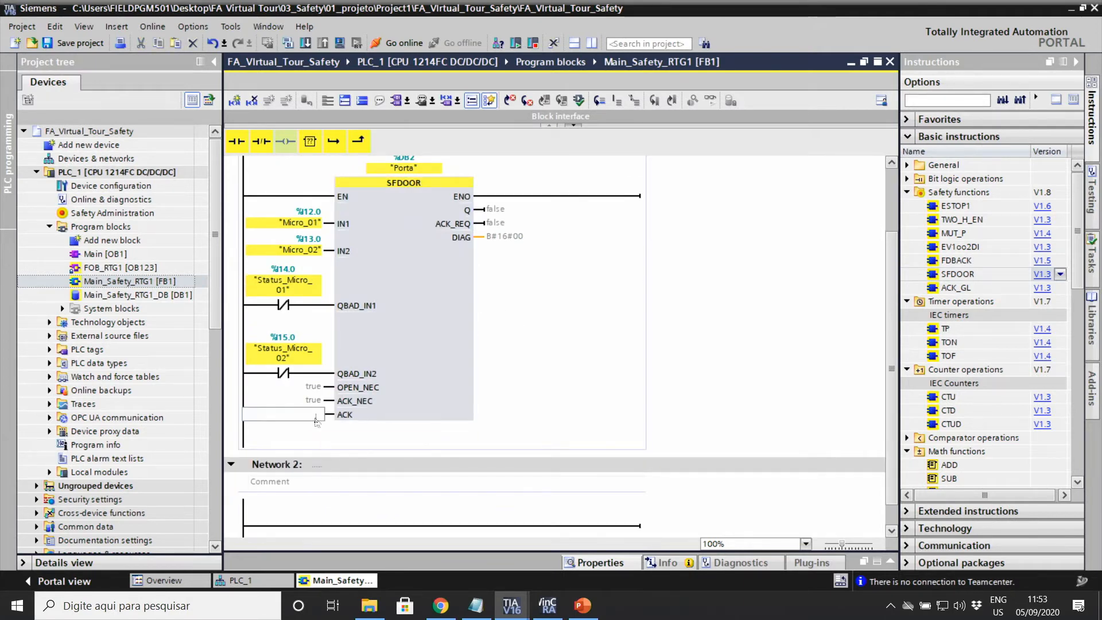
pyautogui.write('e')
pyautogui.write('res')
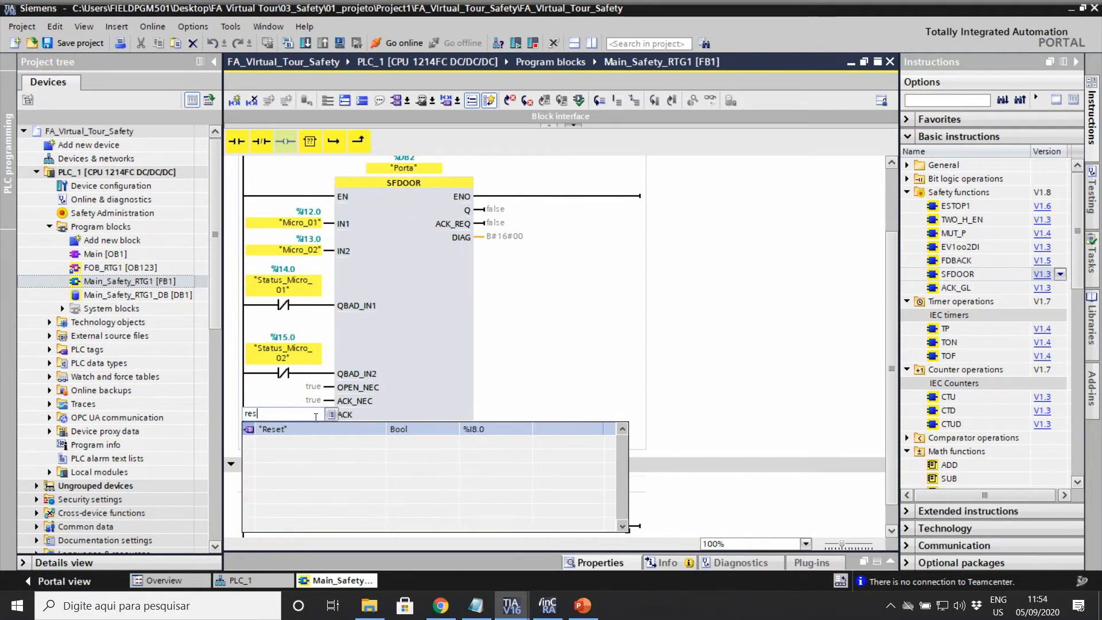
pyautogui.press('Return')
pyautogui.press('Return')
pyautogui.click(380, 358)
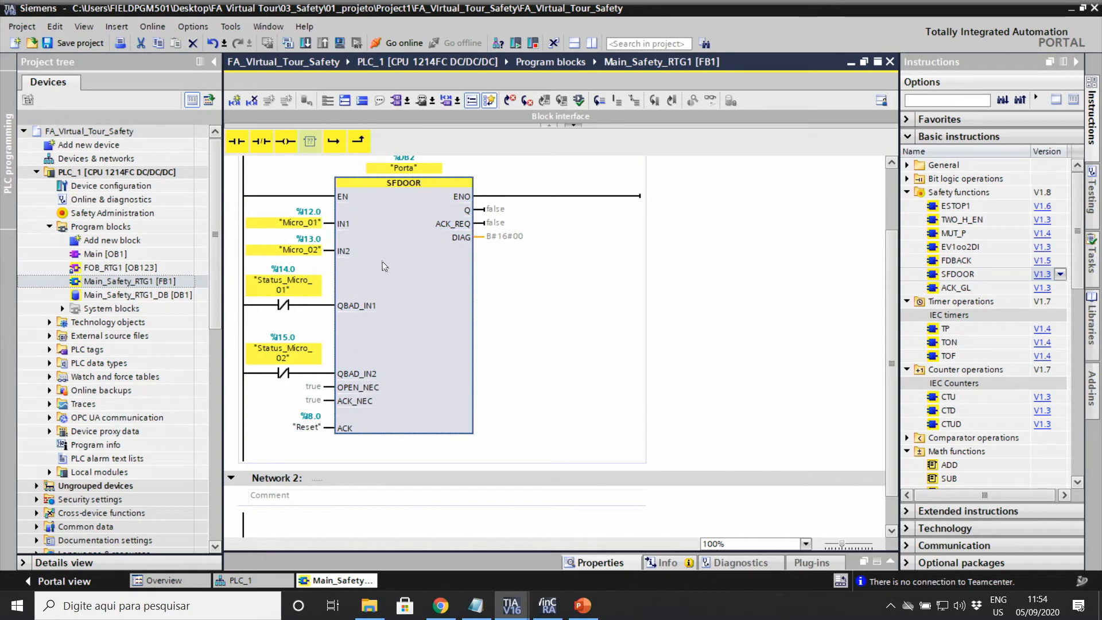
pyautogui.scroll(2, 373, 263)
pyautogui.scroll(-2, 373, 263)
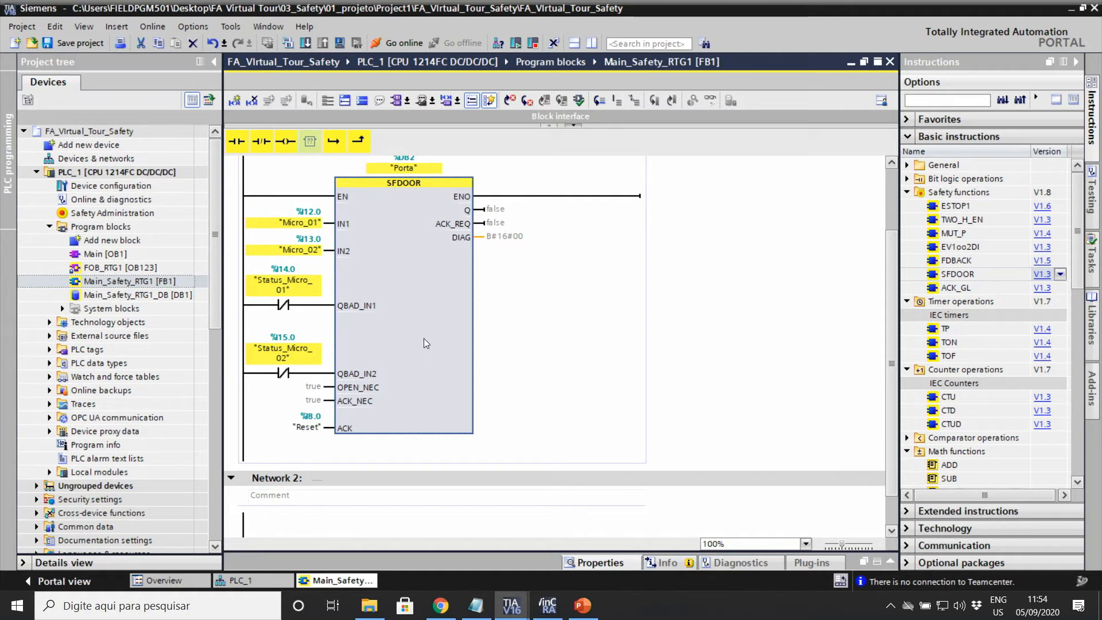
pyautogui.scroll(-1, 401, 299)
# Step: Place an FDBACK block on Network 2 as a multi-instance call
pyautogui.click(408, 353)
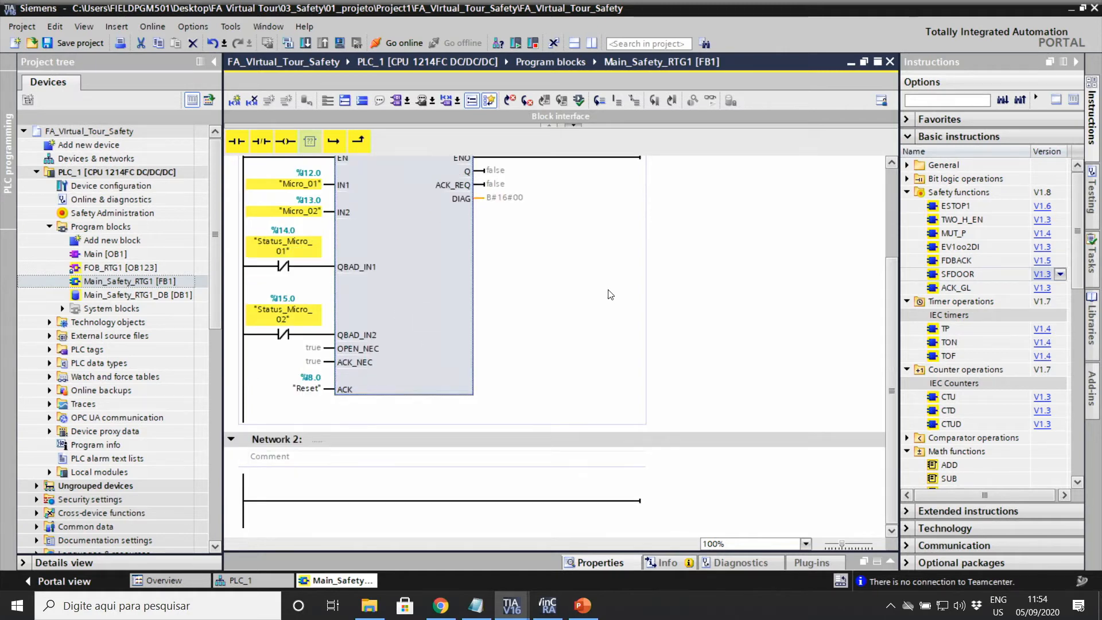
pyautogui.scroll(1, 385, 340)
pyautogui.scroll(-1, 382, 350)
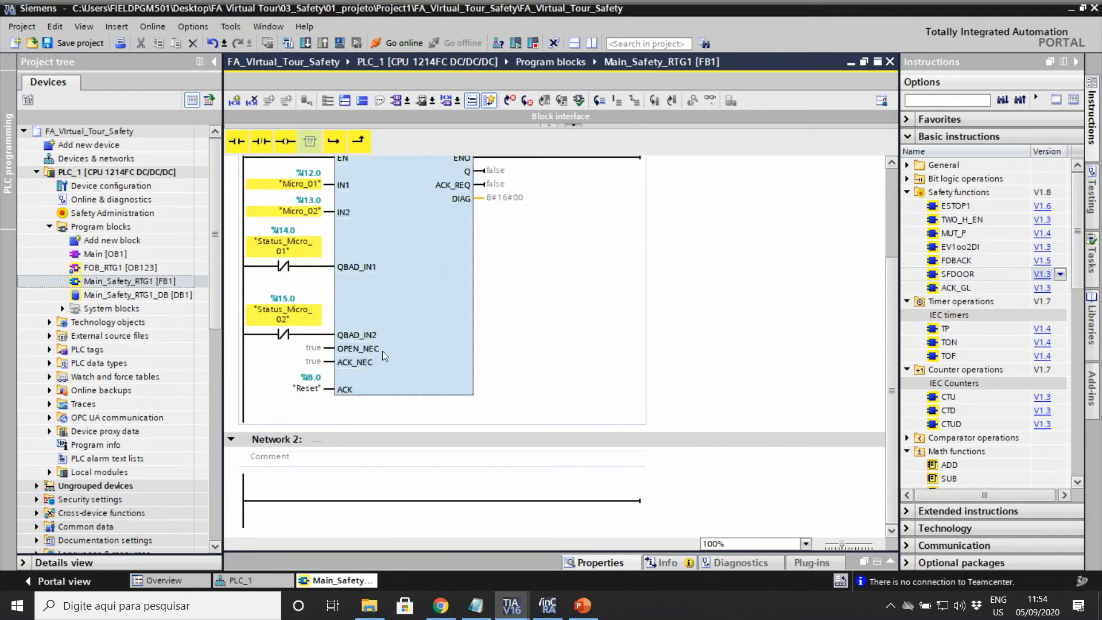
pyautogui.click(361, 499)
pyautogui.click(945, 260)
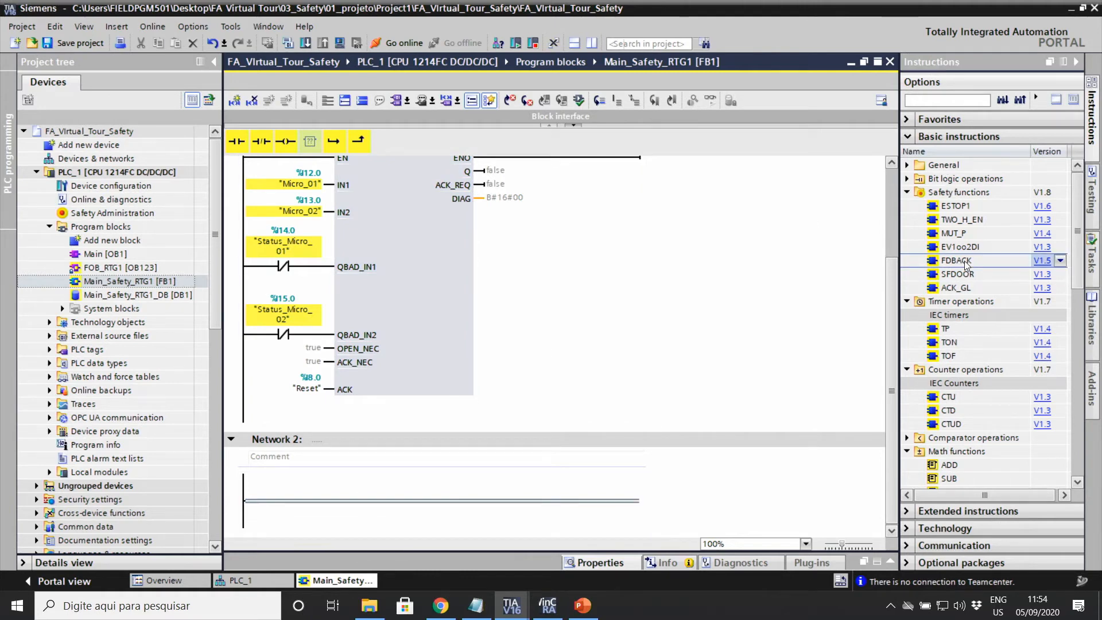
pyautogui.moveTo(944, 260); pyautogui.dragTo(387, 508)
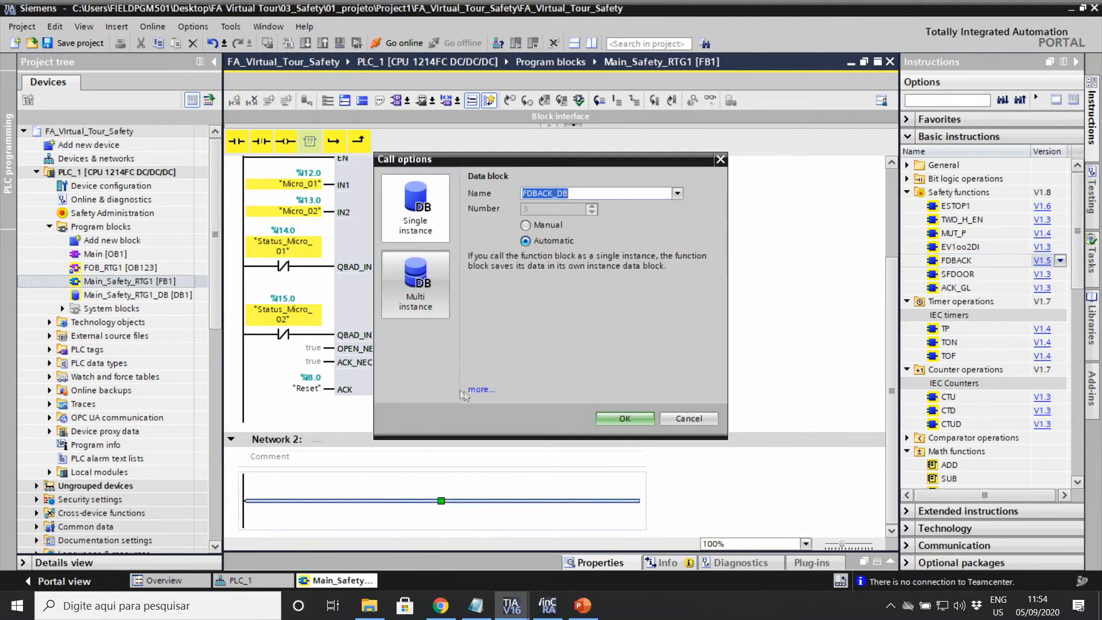
pyautogui.click(415, 282)
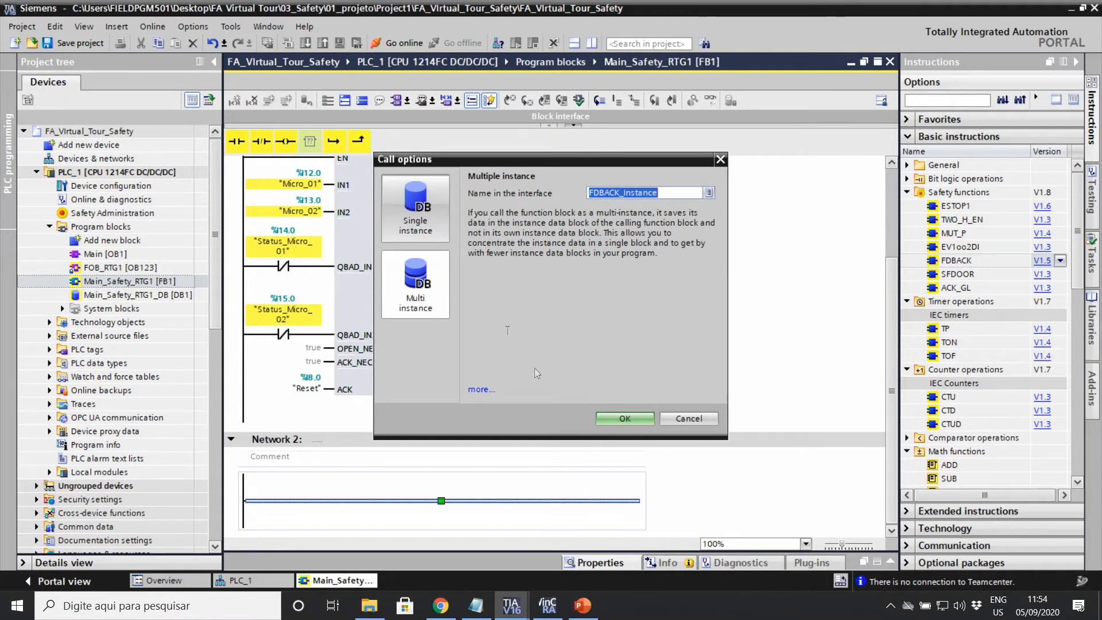
pyautogui.click(624, 419)
pyautogui.scroll(-3, 574, 373)
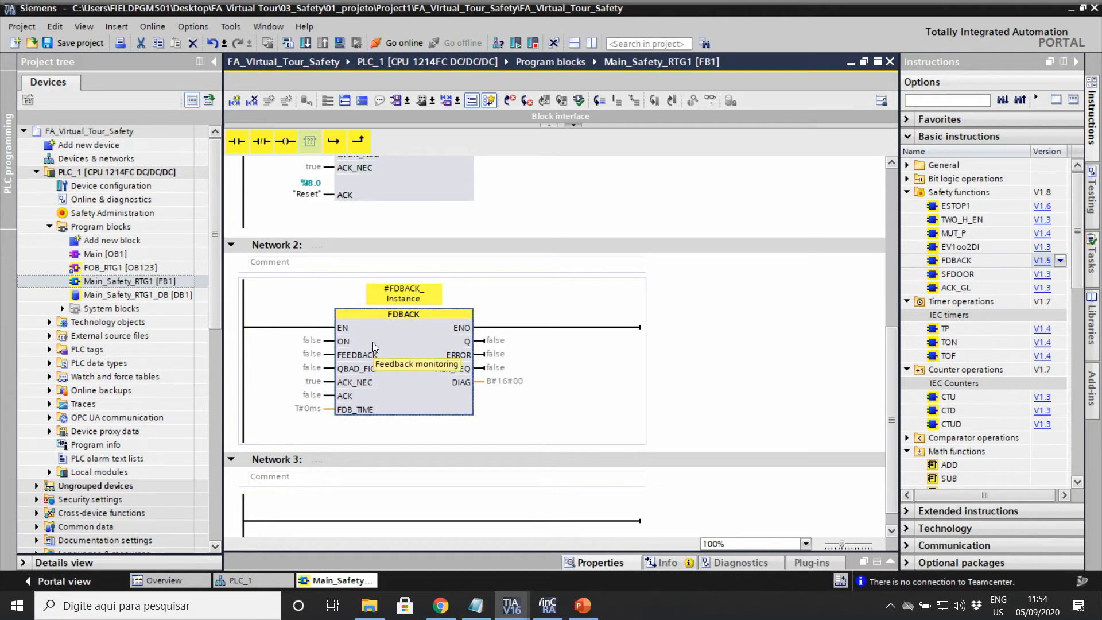
# Step: Wire FDBACK: ON to "Porta".Q, FEEDBACK to Feedback, ACK to Reset, FDB_TIME T#500ms
pyautogui.click(325, 341)
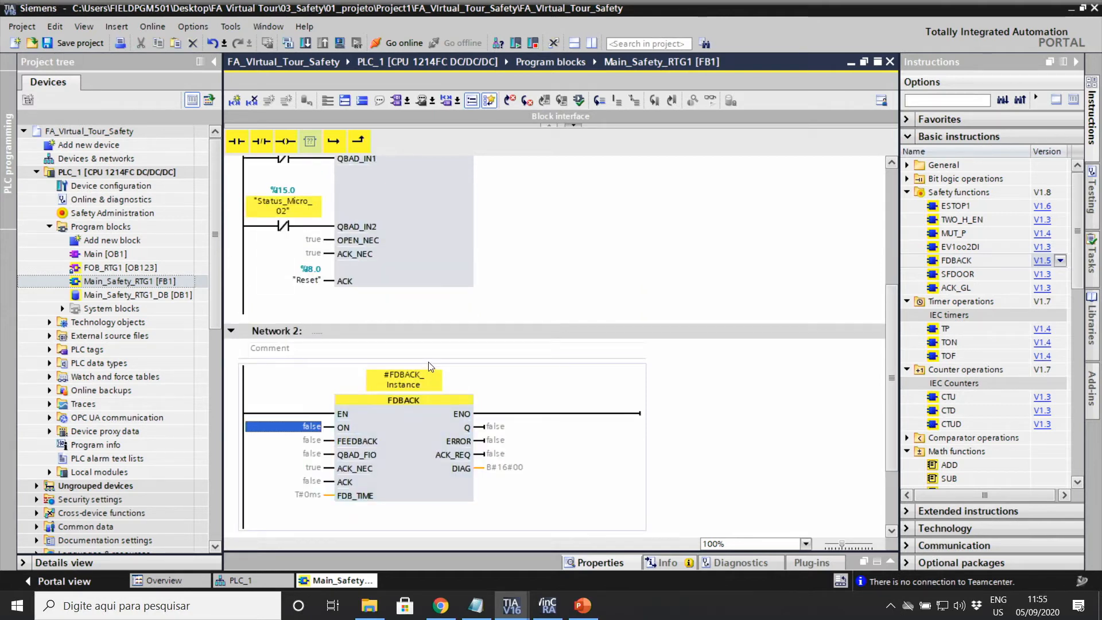
pyautogui.write('por.')
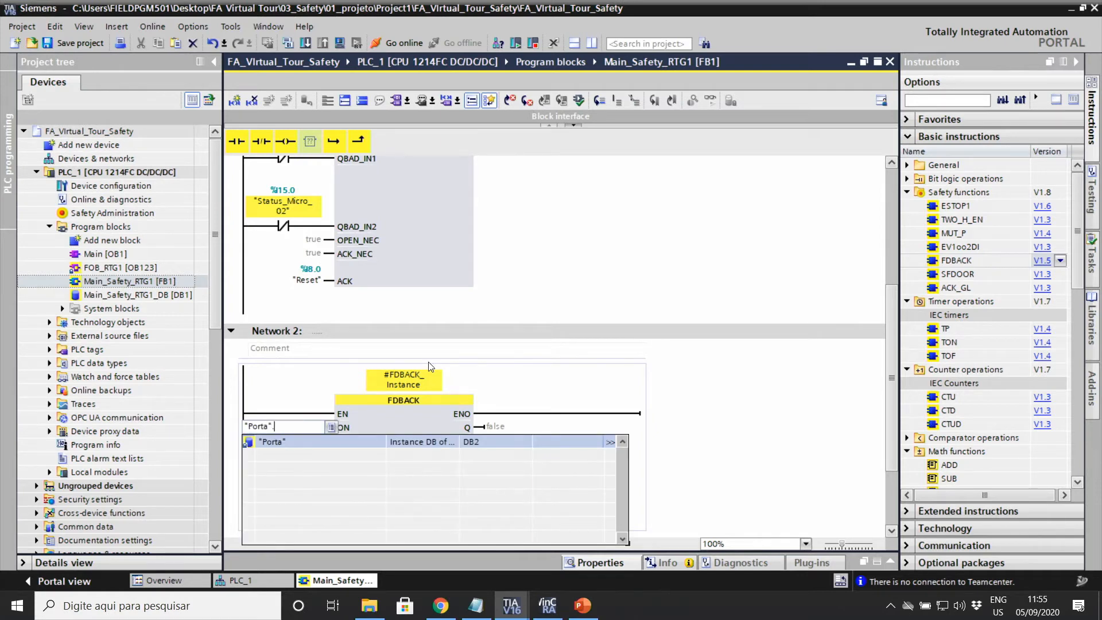
pyautogui.press('Down')
pyautogui.press('Down')
pyautogui.press('Down')
pyautogui.press('Down')
pyautogui.press('Down')
pyautogui.press('Down')
pyautogui.press('Return')
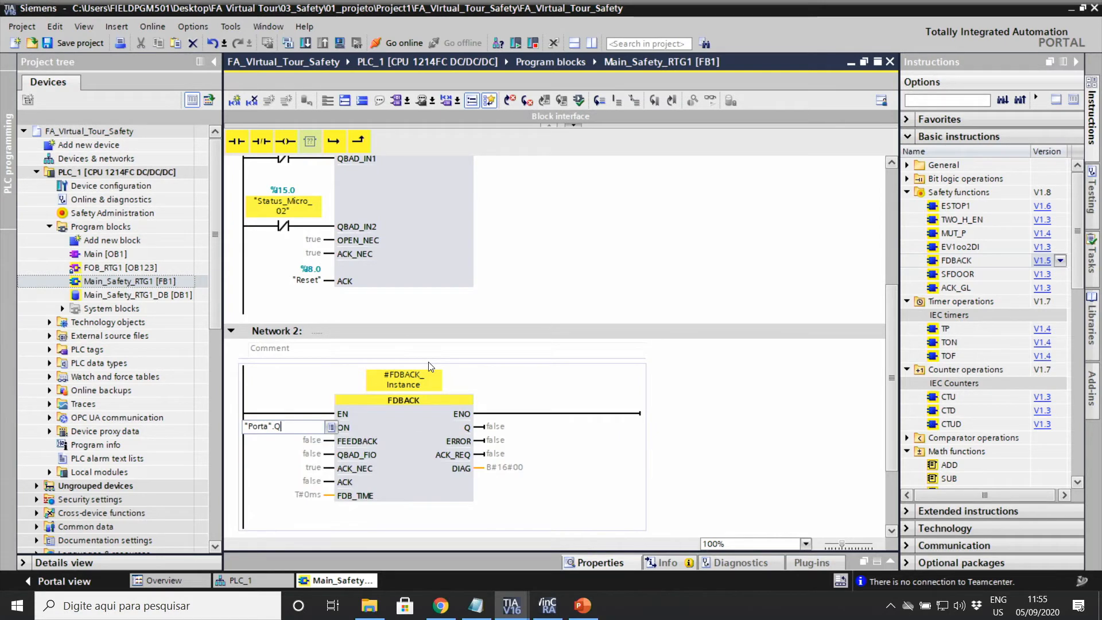
pyautogui.click(400, 456)
pyautogui.scroll(-3, 400, 456)
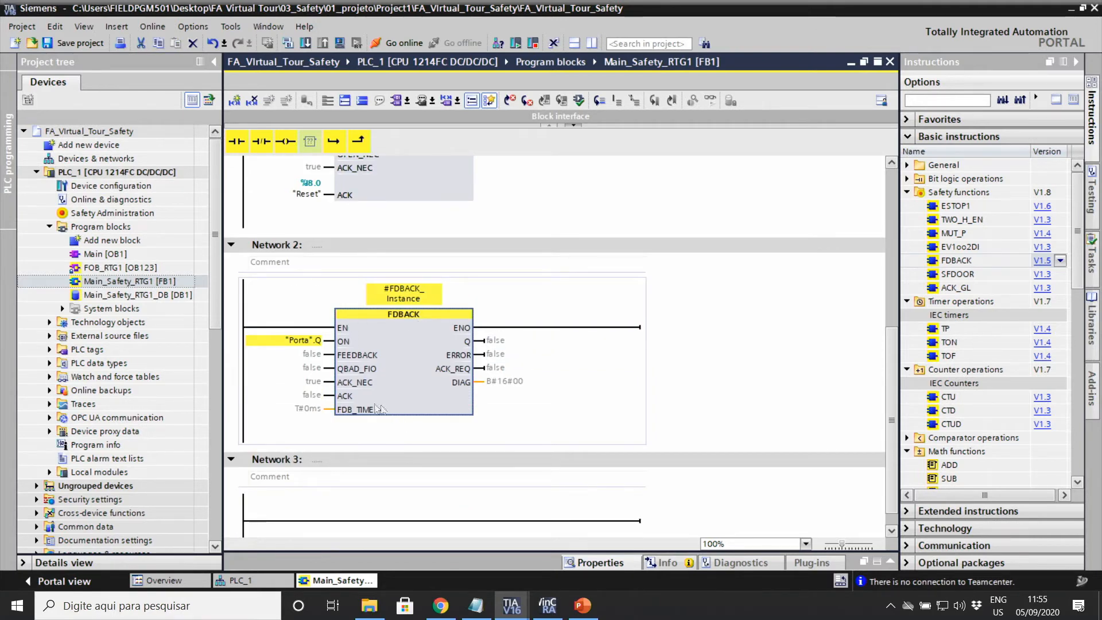
pyautogui.click(303, 355)
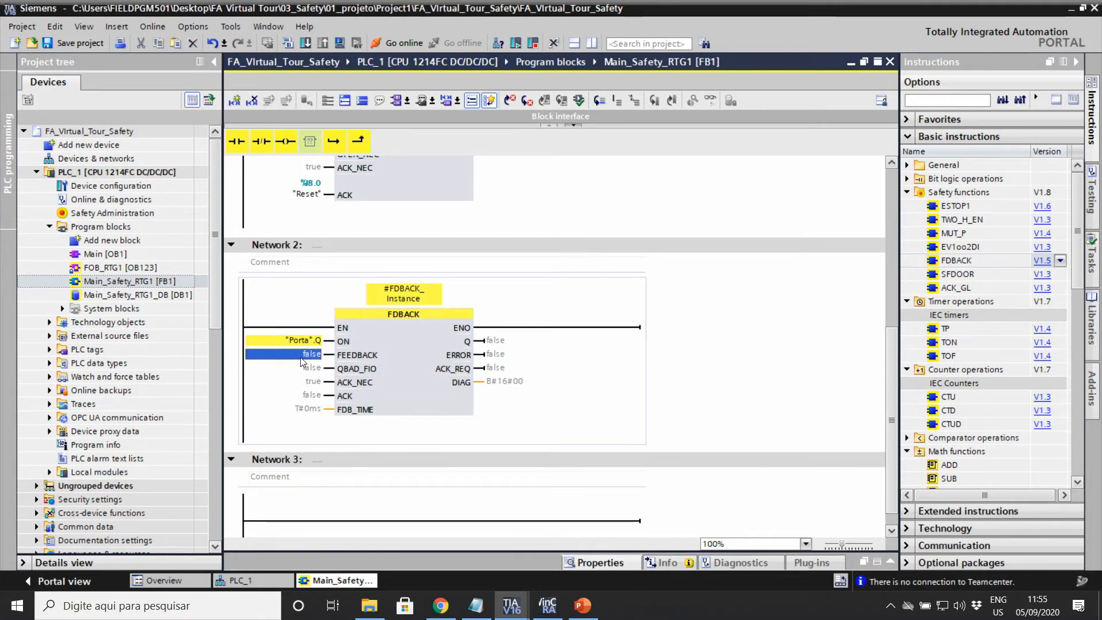
pyautogui.write('"Feedback"')
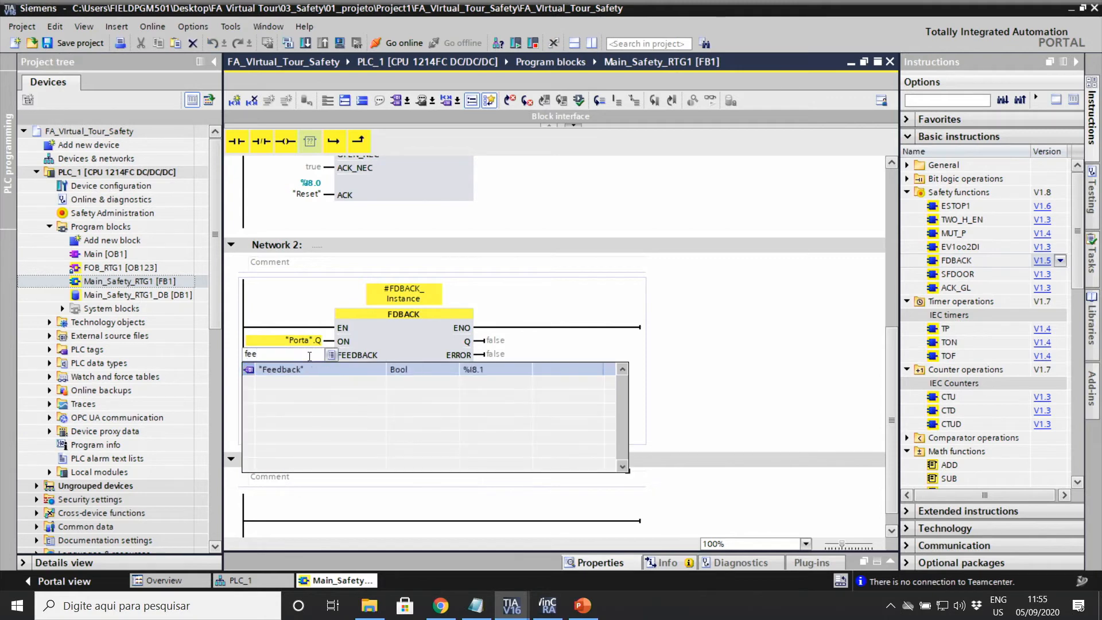
pyautogui.press('Return')
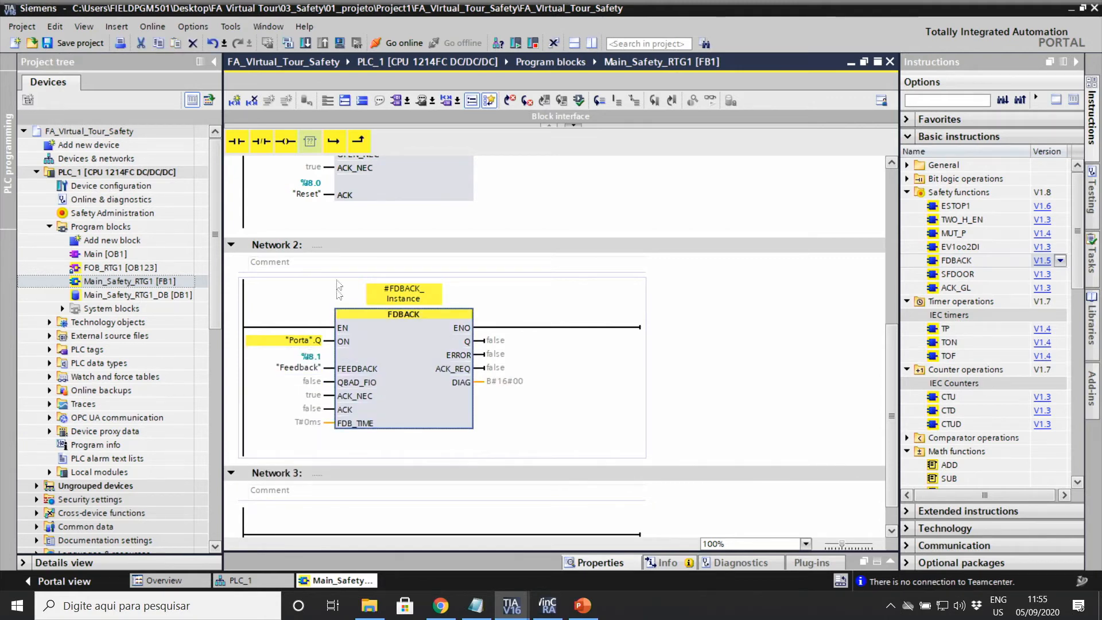
pyautogui.click(308, 406)
pyautogui.write('rese')
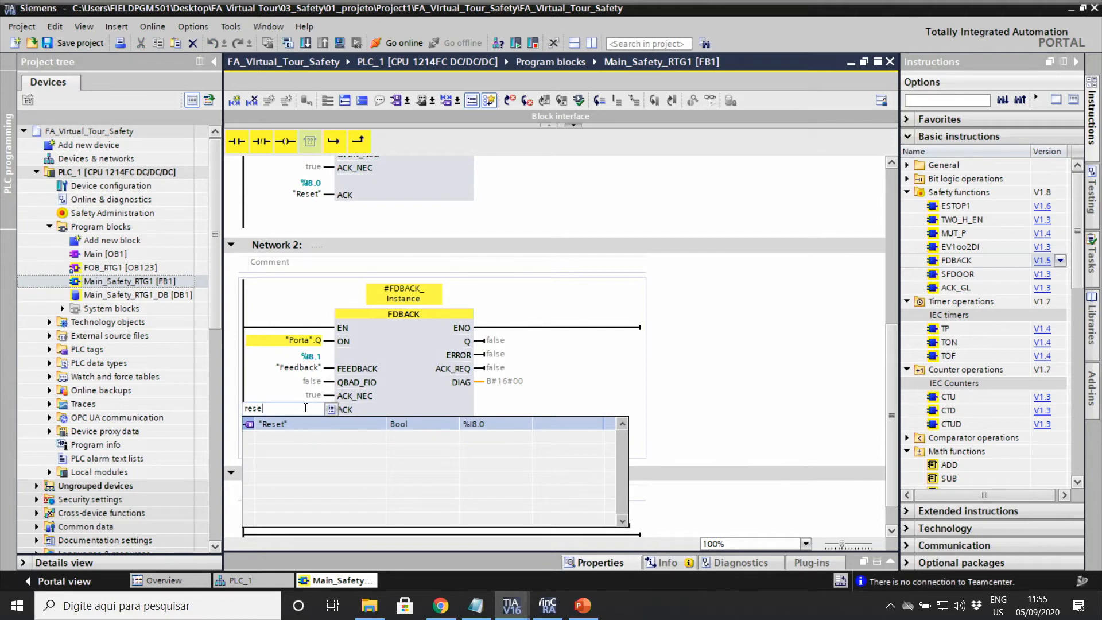
pyautogui.press('Return')
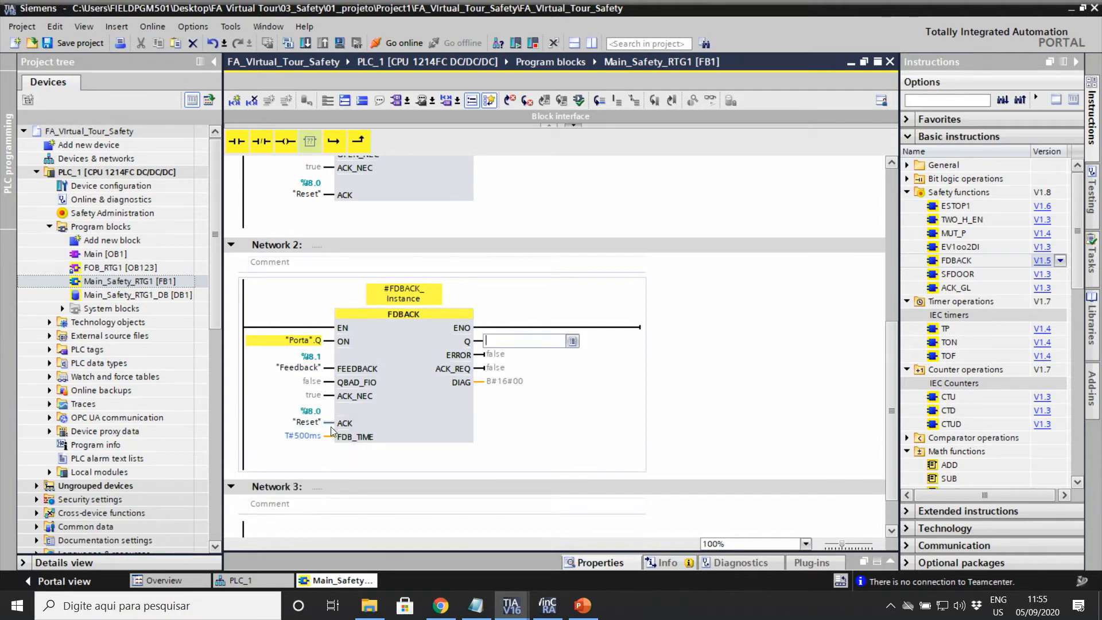
pyautogui.press('Return')
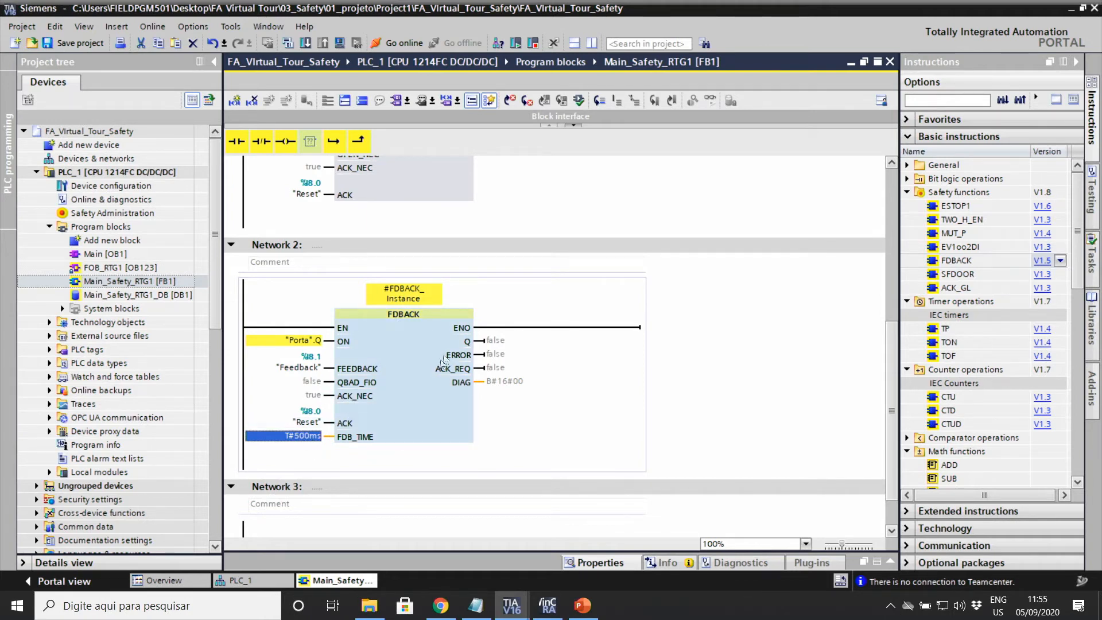
# Step: Add a normally-closed Status_K1_k2 contact on FDBACK's QBAD_FIO input
pyautogui.click(312, 396)
pyautogui.click(311, 383)
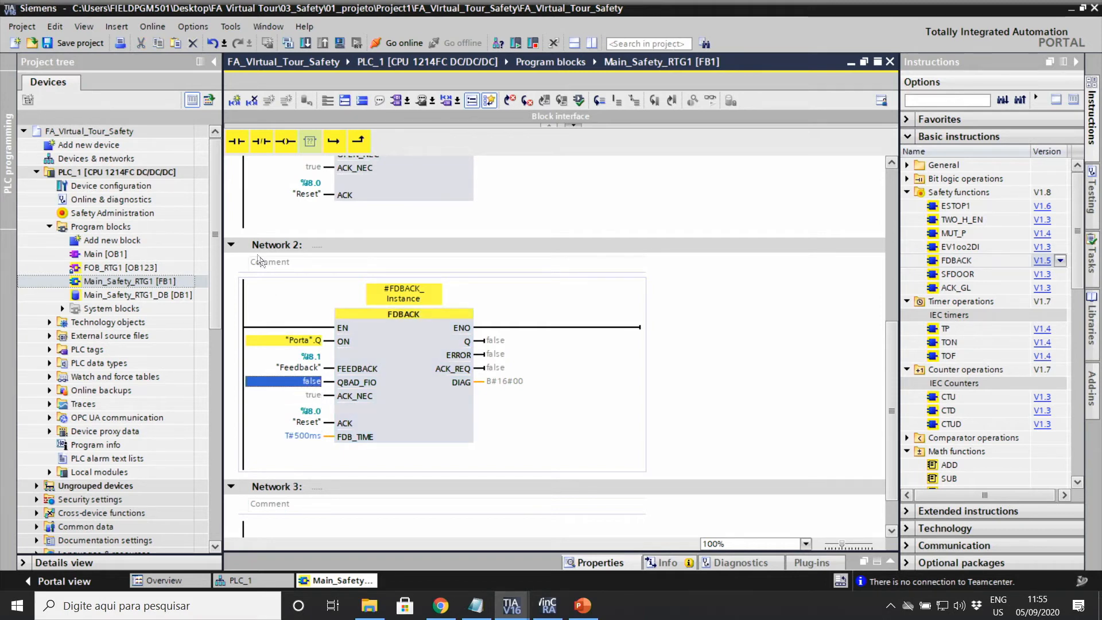
pyautogui.click(262, 141)
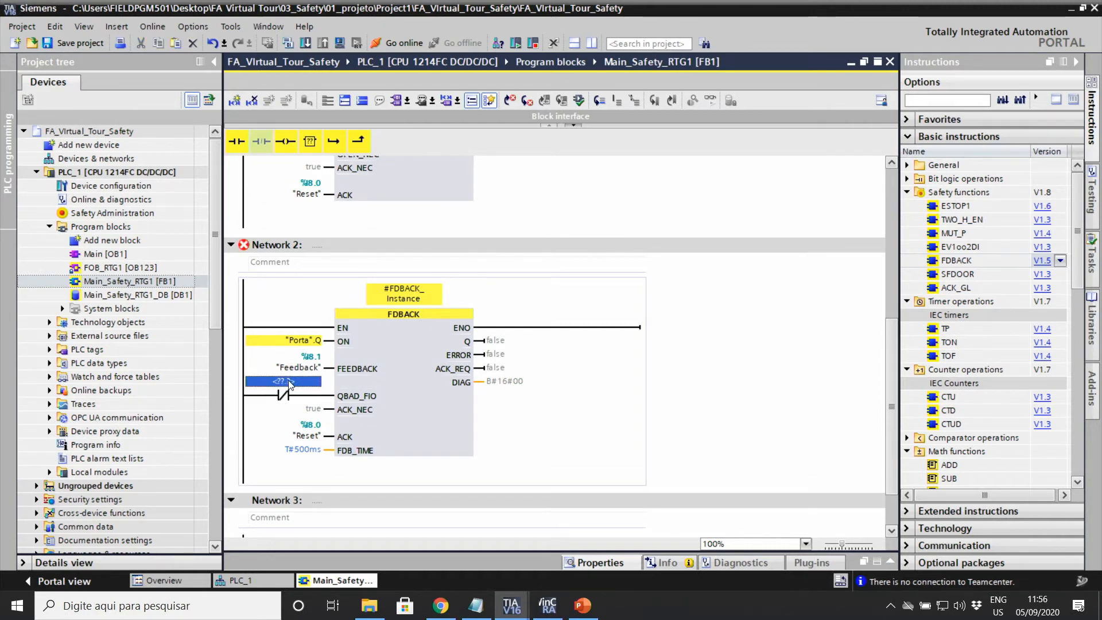
pyautogui.write('st')
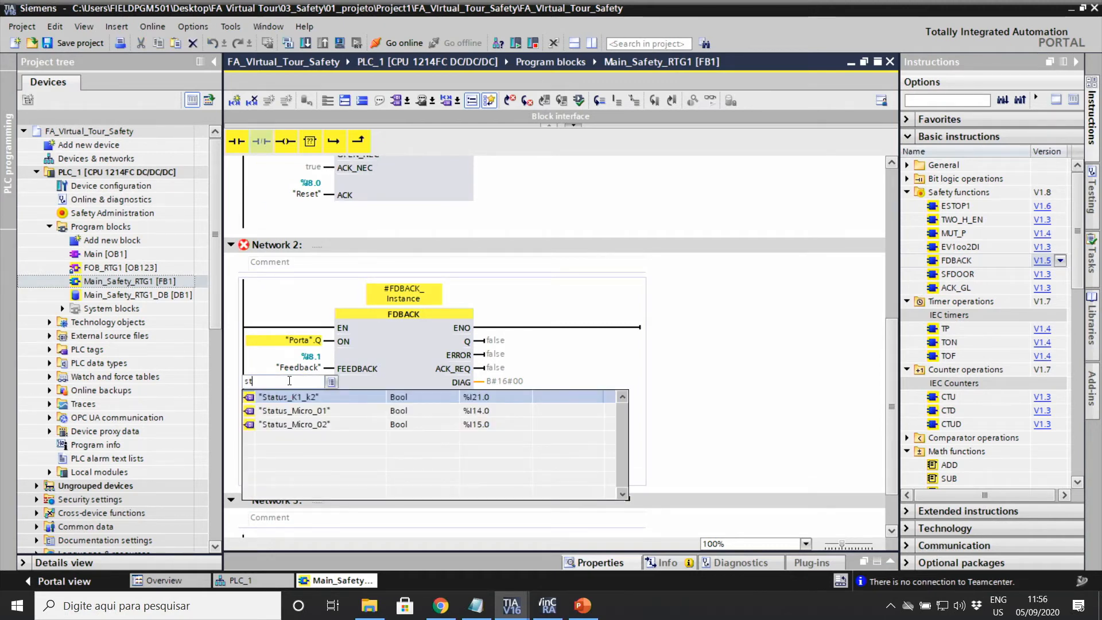
pyautogui.press('Return')
pyautogui.press('Return')
pyautogui.click(438, 455)
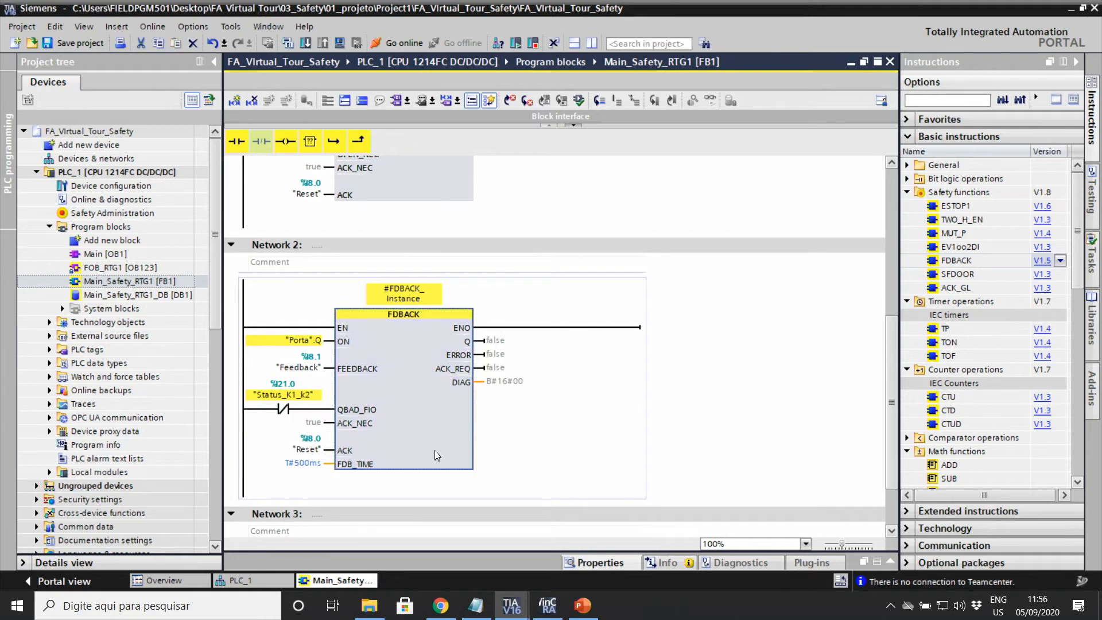
pyautogui.scroll(-3, 435, 414)
pyautogui.click(302, 495)
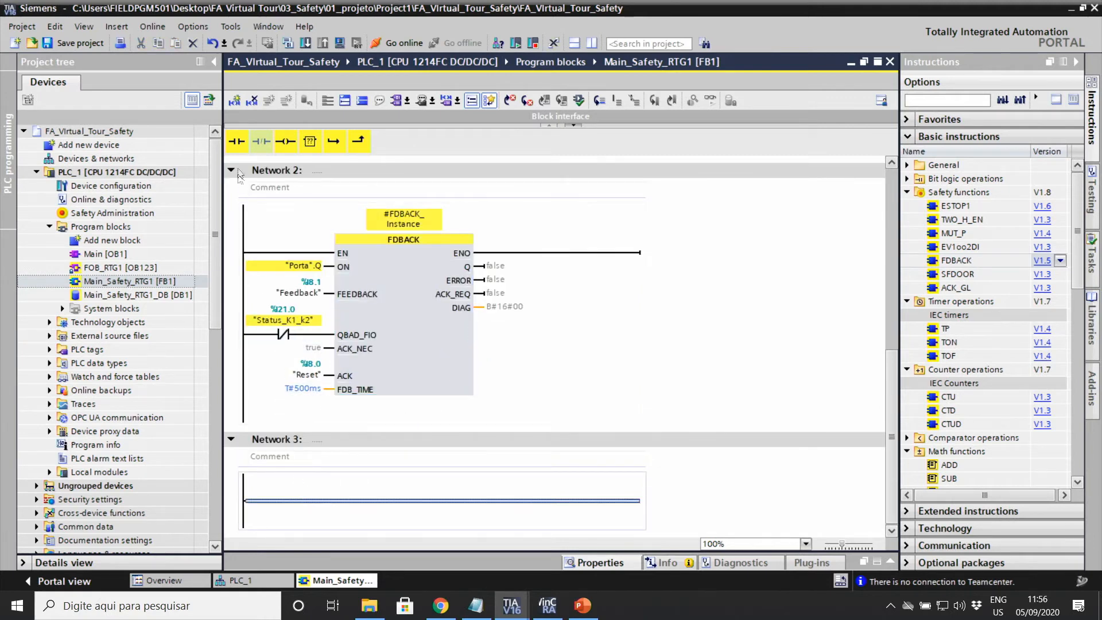
# Step: Add an output coil and a normally-open contact #FDBACK_Instance.Q to Network 3
pyautogui.click(283, 141)
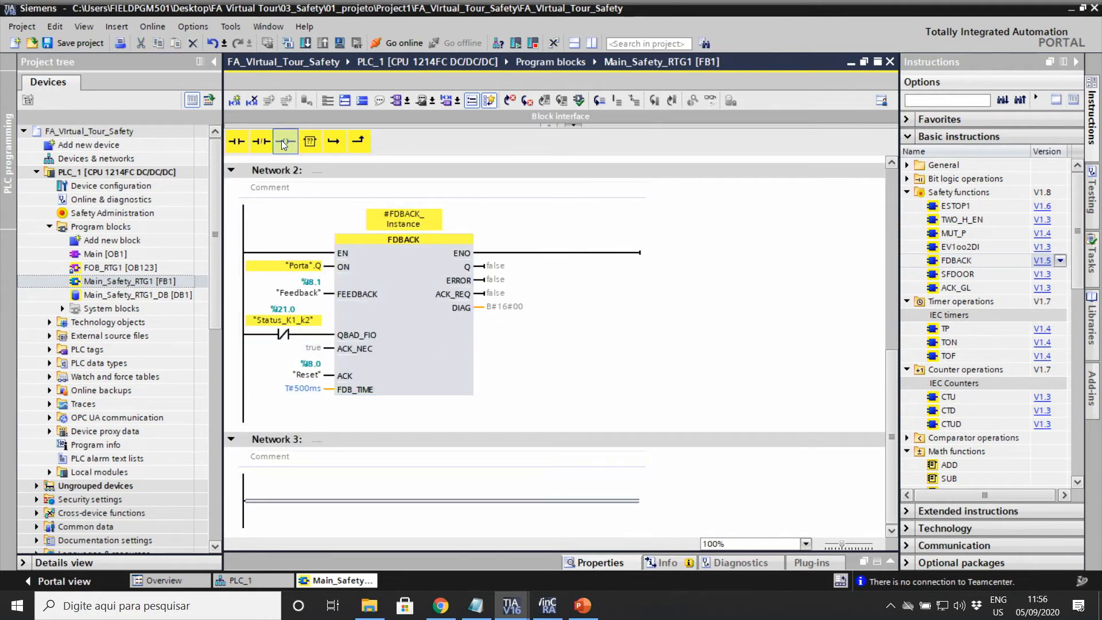
pyautogui.click(309, 510)
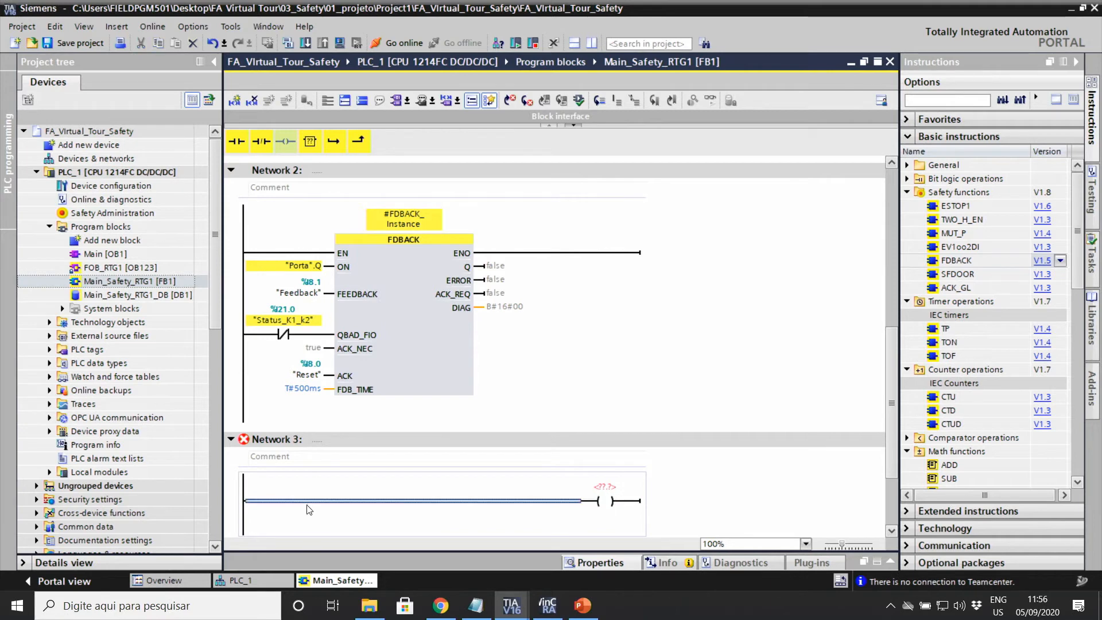
pyautogui.click(237, 140)
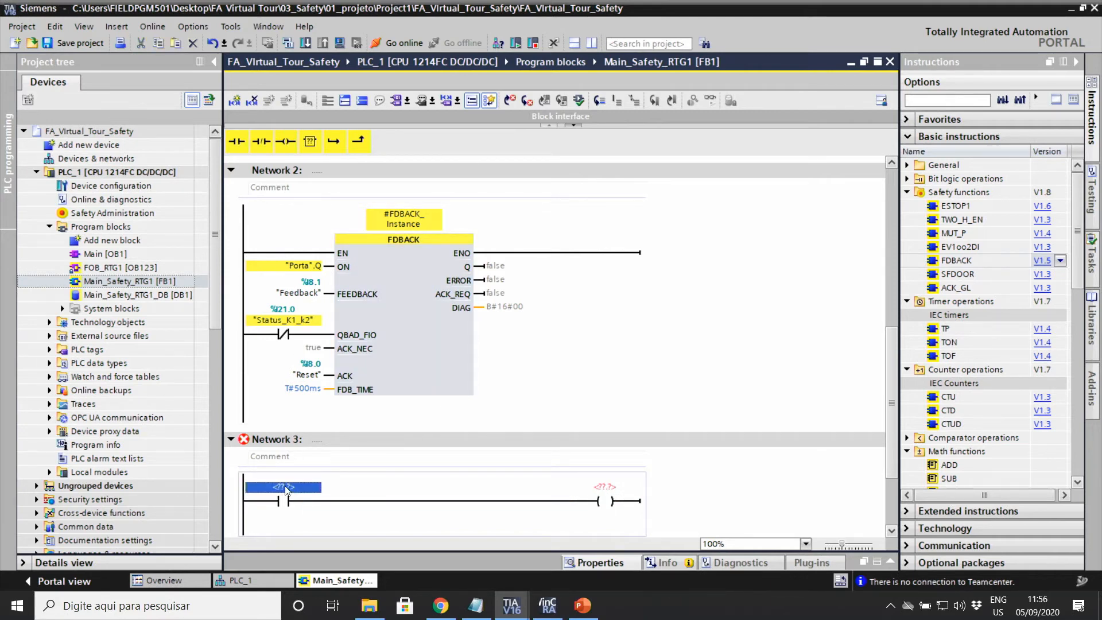
pyautogui.write('fe')
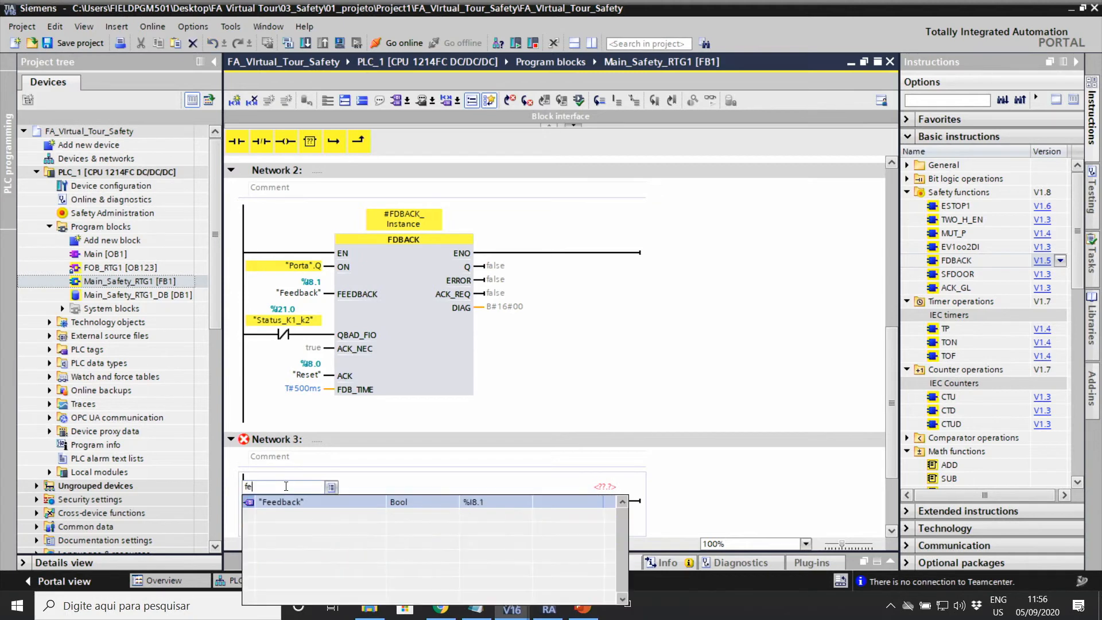
pyautogui.press('BackSpace')
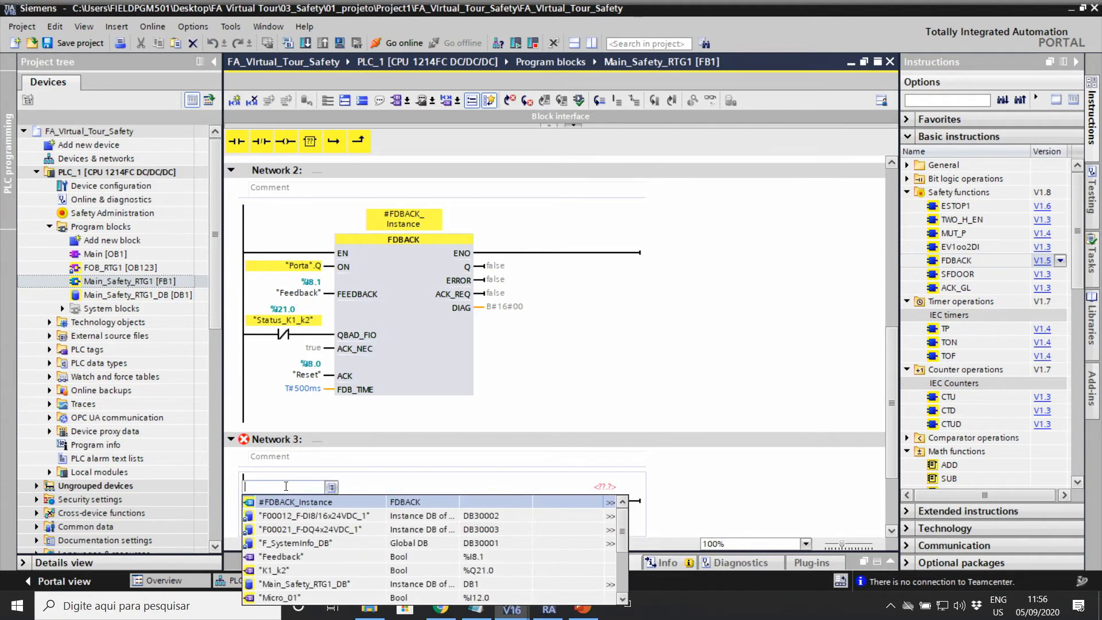
pyautogui.write('dbfb')
pyautogui.press('Down')
pyautogui.press('Down')
pyautogui.press('Up')
pyautogui.press('Return')
pyautogui.write('Q')
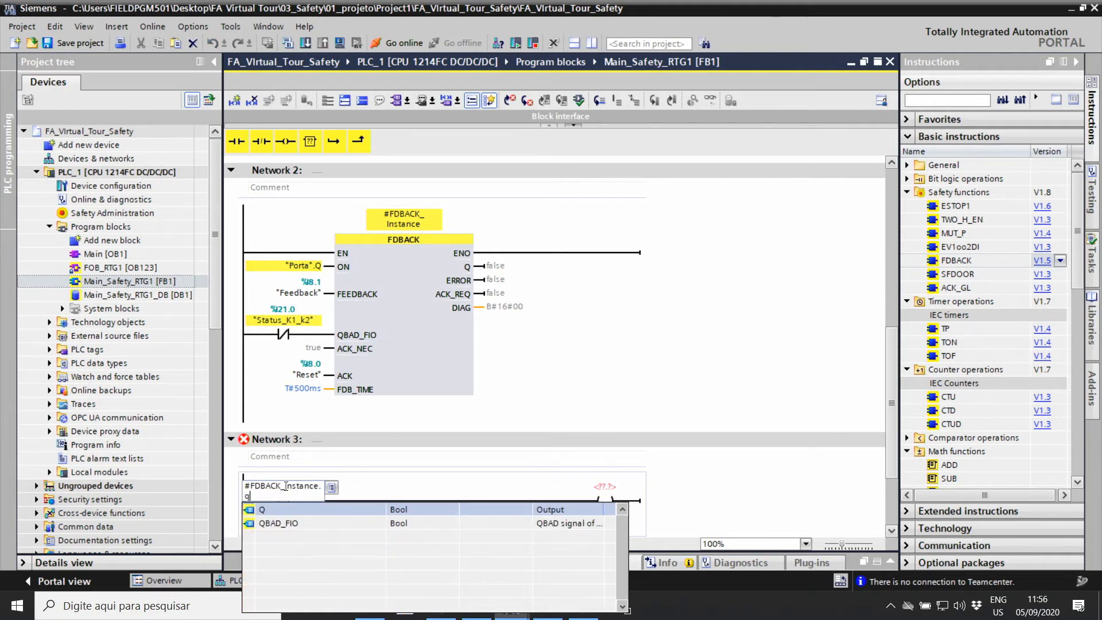
pyautogui.press('Return')
# Step: Assign K1_k2 (%Q21.0) to the Network 3 coil, keeping the contact as #FDBACK_Instance.Q
pyautogui.doubleClick(325, 491)
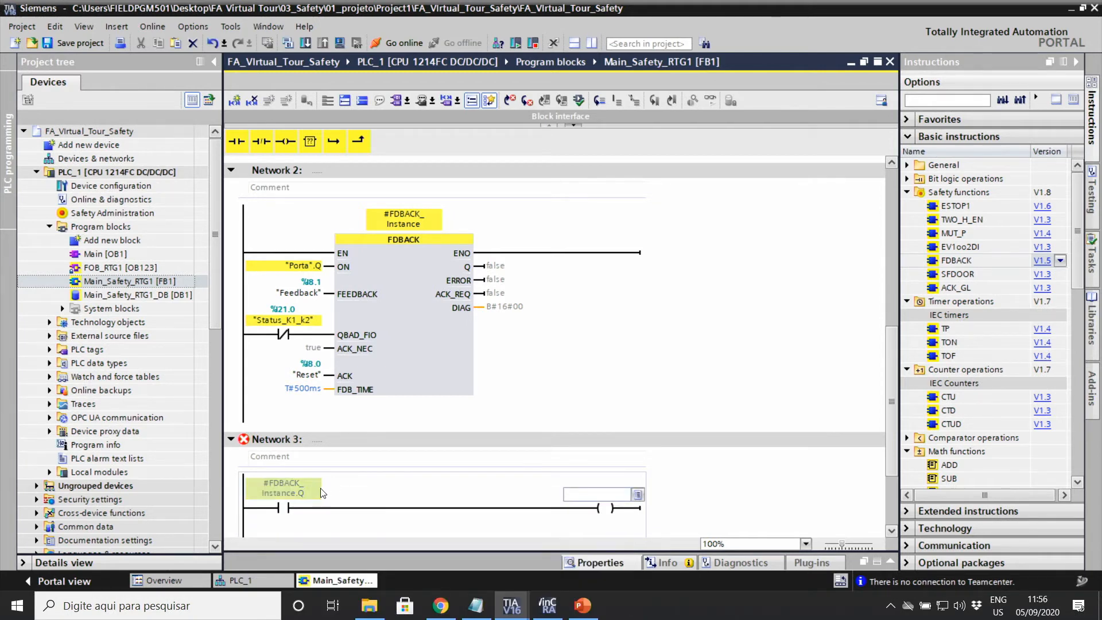
pyautogui.write('k1')
pyautogui.press('Return')
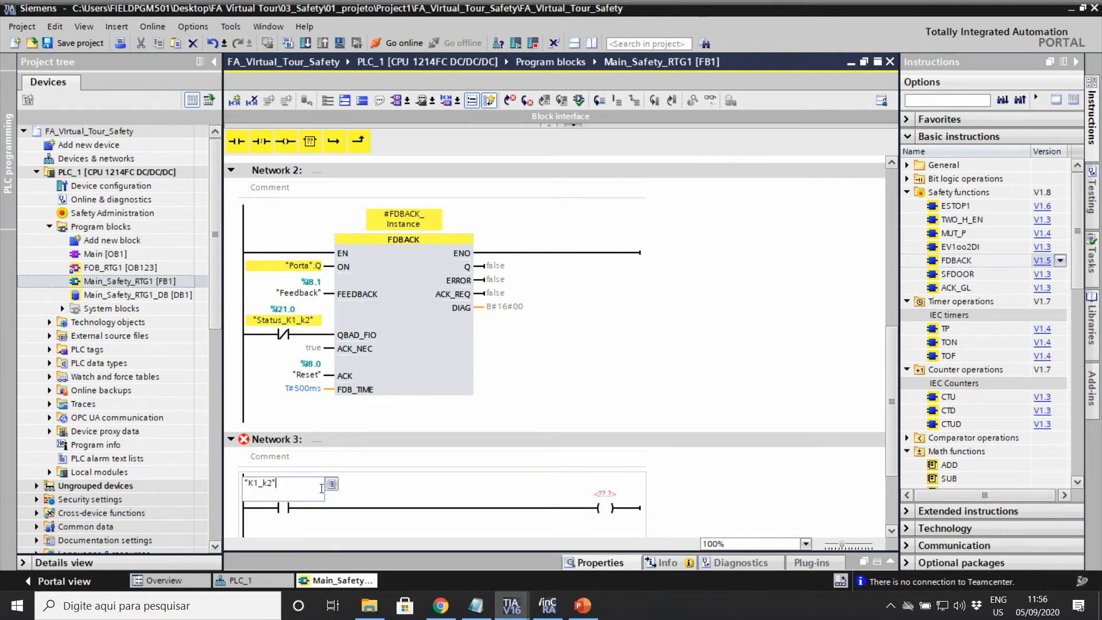
pyautogui.press('Escape')
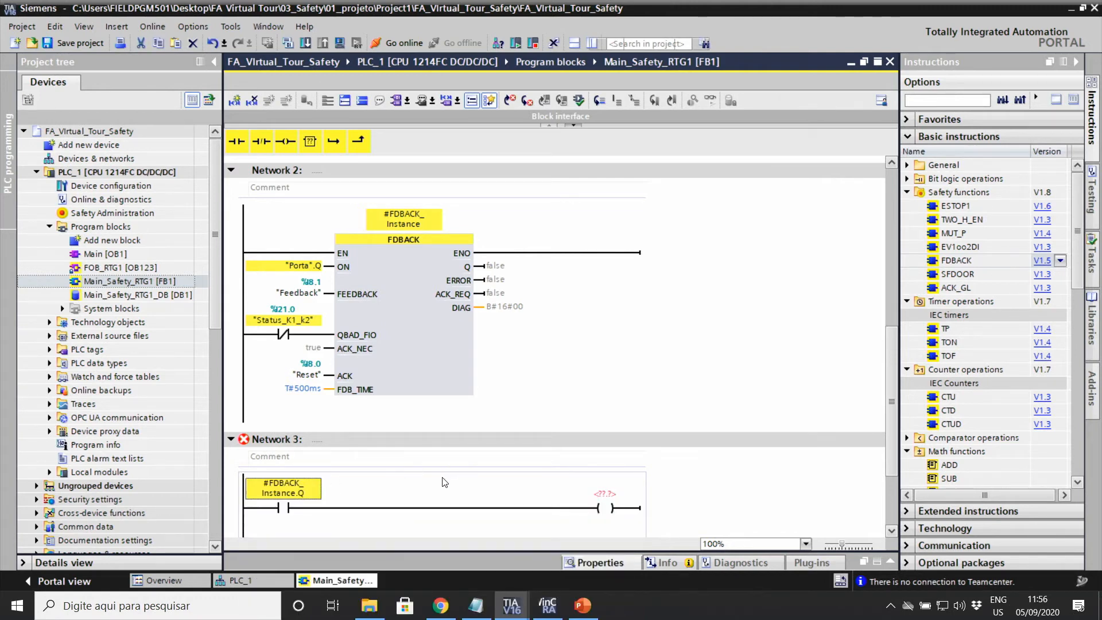
pyautogui.click(616, 495)
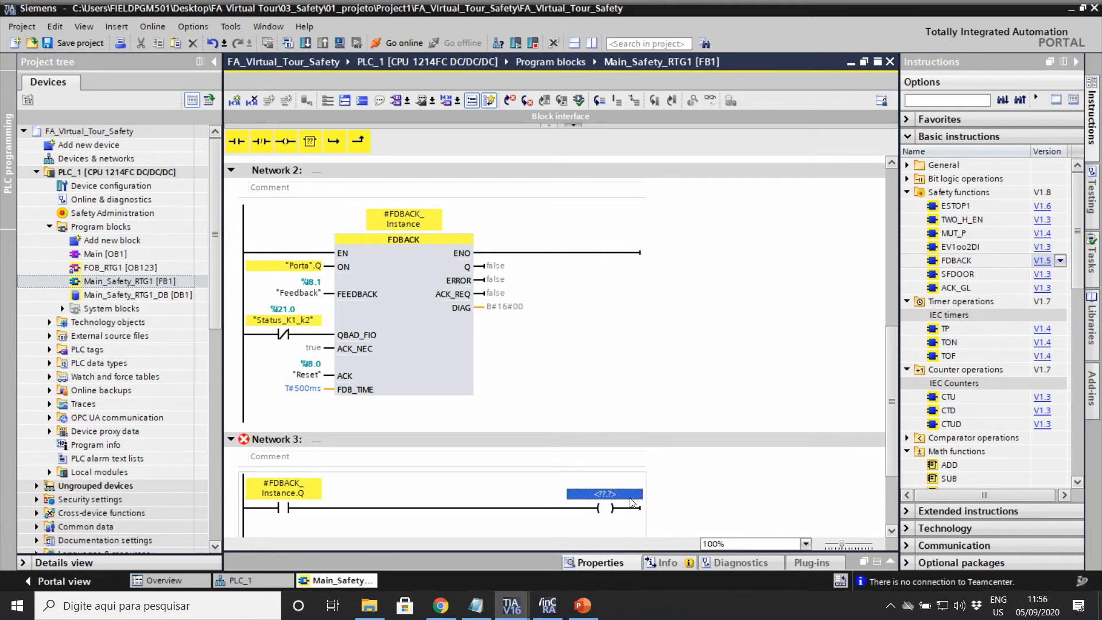
pyautogui.write('k1')
pyautogui.press('Return')
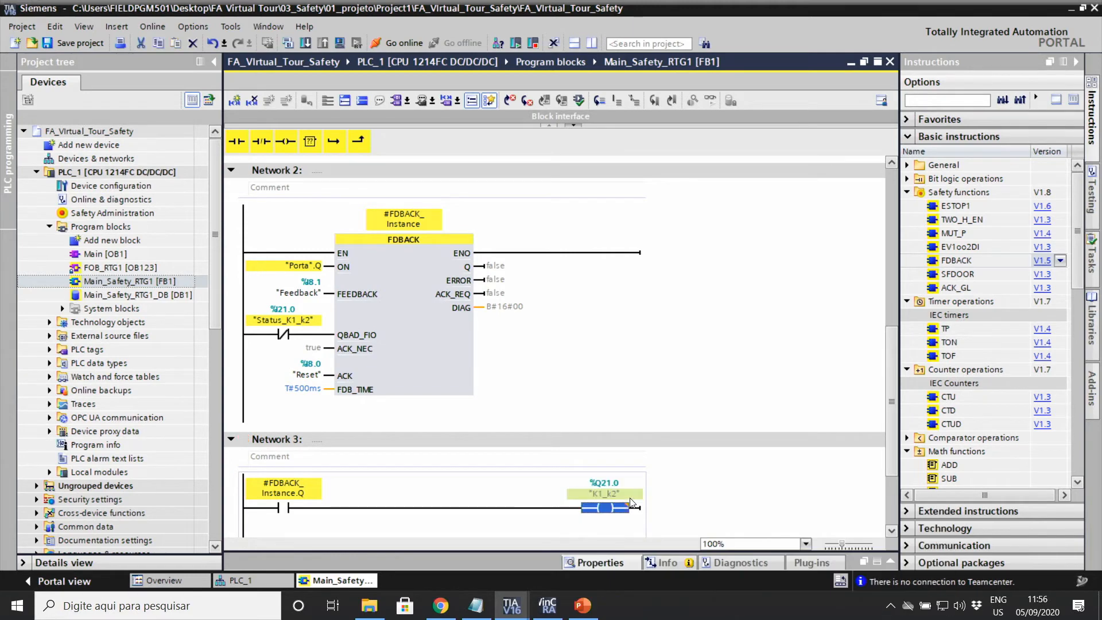
# Step: Review the SFDOOR and FDBACK blocks in the safety FB's networks
pyautogui.click(596, 302)
pyautogui.scroll(10, 597, 287)
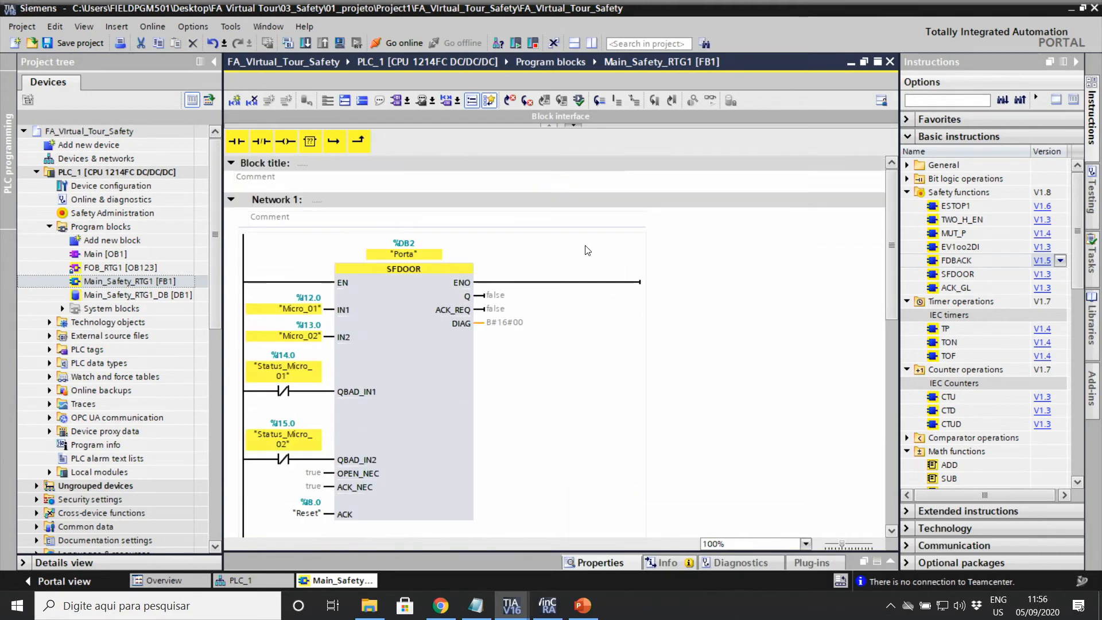
pyautogui.scroll(-5, 571, 244)
pyautogui.scroll(5, 508, 339)
pyautogui.click(415, 291)
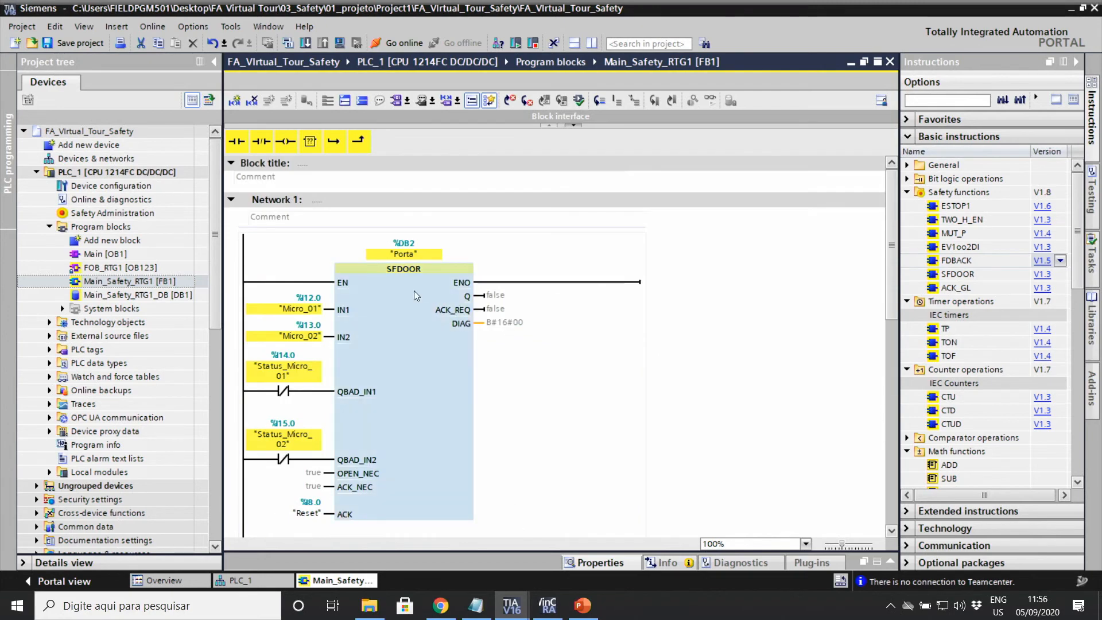
pyautogui.scroll(-5, 450, 220)
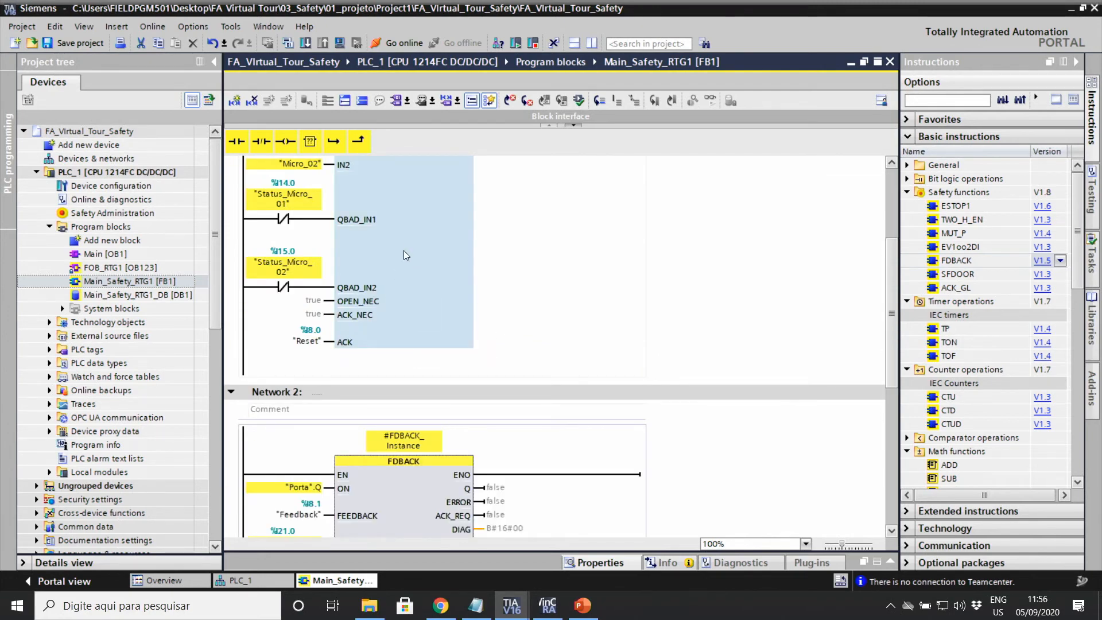
pyautogui.scroll(5, 399, 240)
pyautogui.scroll(-10, 396, 241)
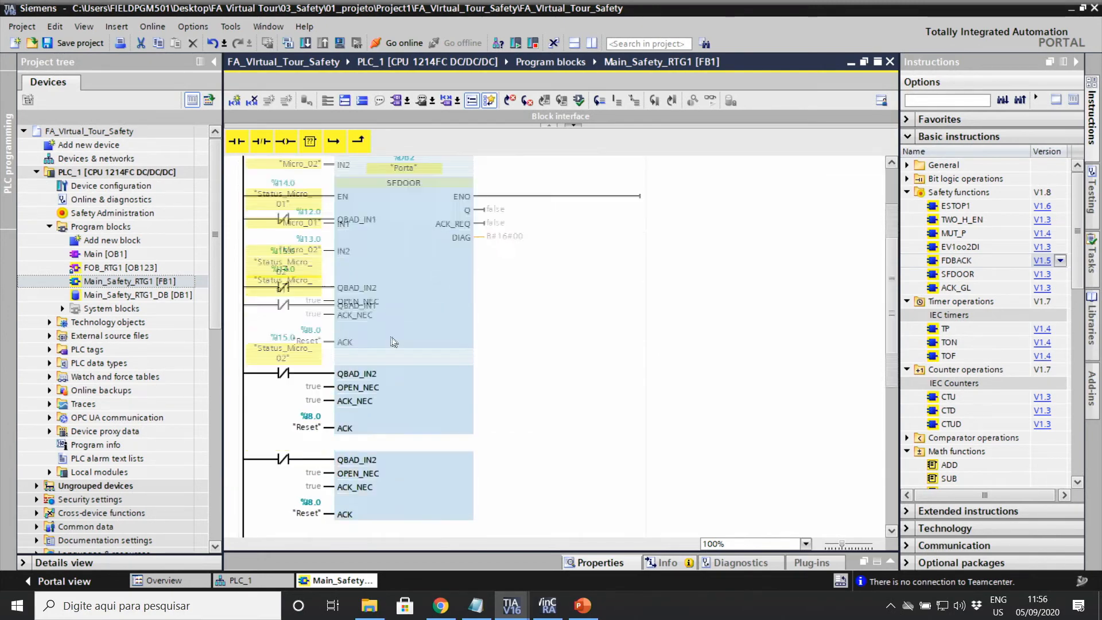
pyautogui.click(395, 335)
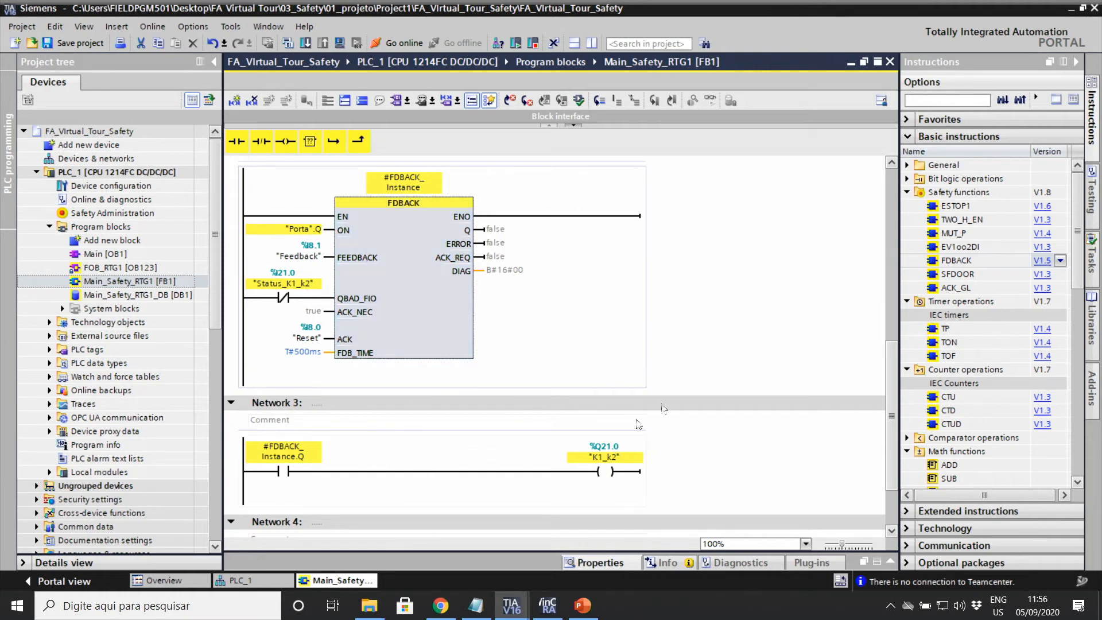
pyautogui.click(693, 357)
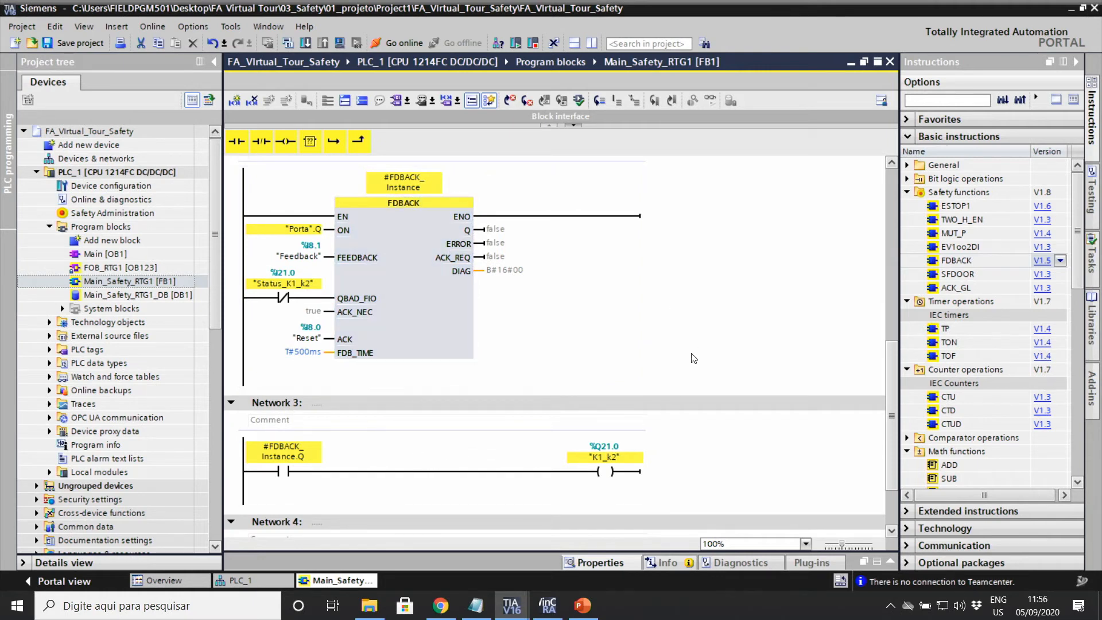
# Step: Collapse PLC_1 in the project tree and switch to the FA_Virtual_Tour_Diag project window
pyautogui.click(50, 228)
pyautogui.click(37, 172)
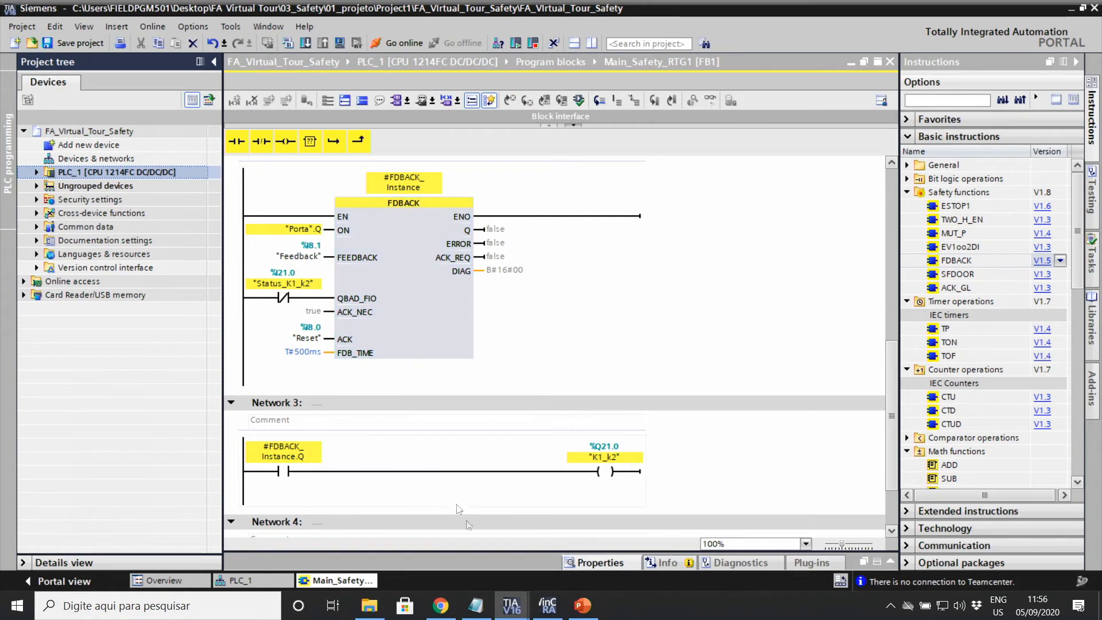
pyautogui.click(524, 600)
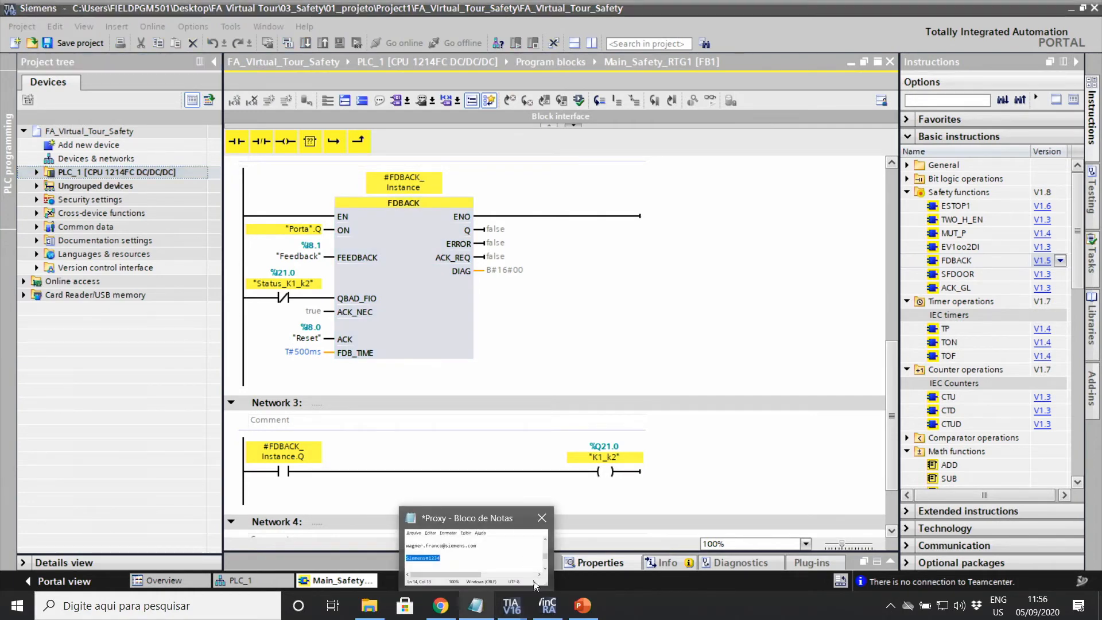
pyautogui.click(431, 538)
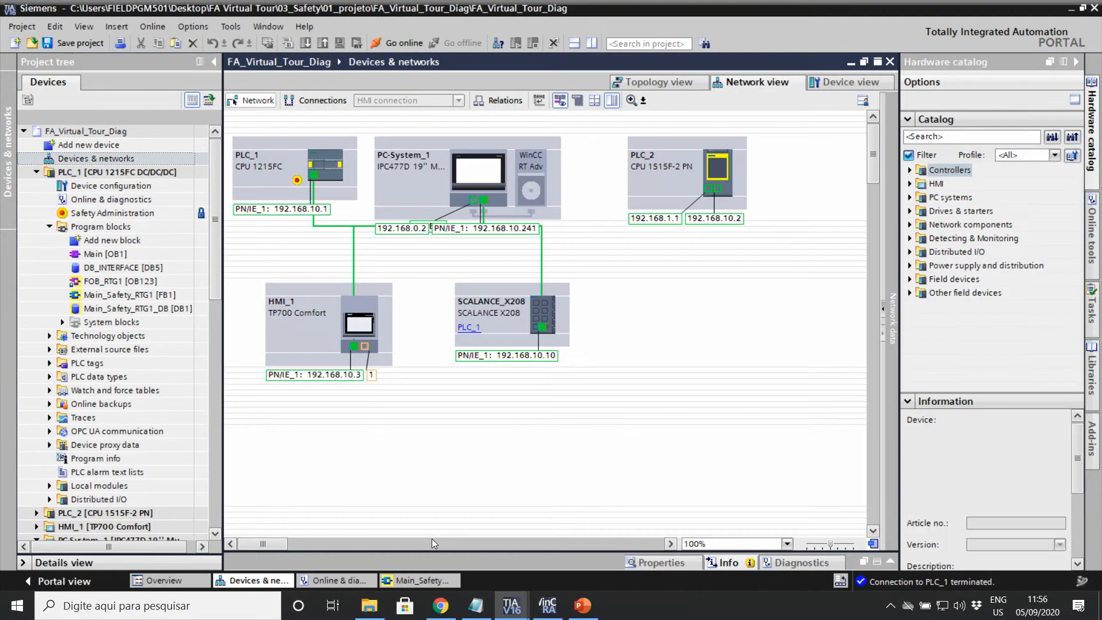
# Step: Select PLC_1, open its device view, and open the Main_Safety_RTG1 [FB1] program block
pyautogui.click(105, 169)
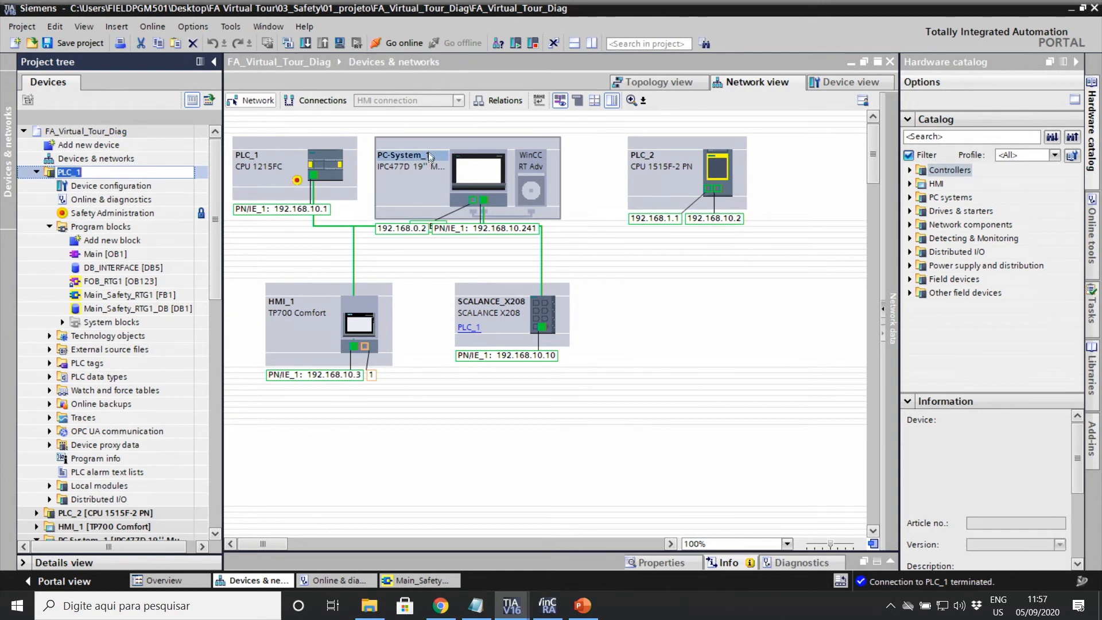
pyautogui.doubleClick(325, 172)
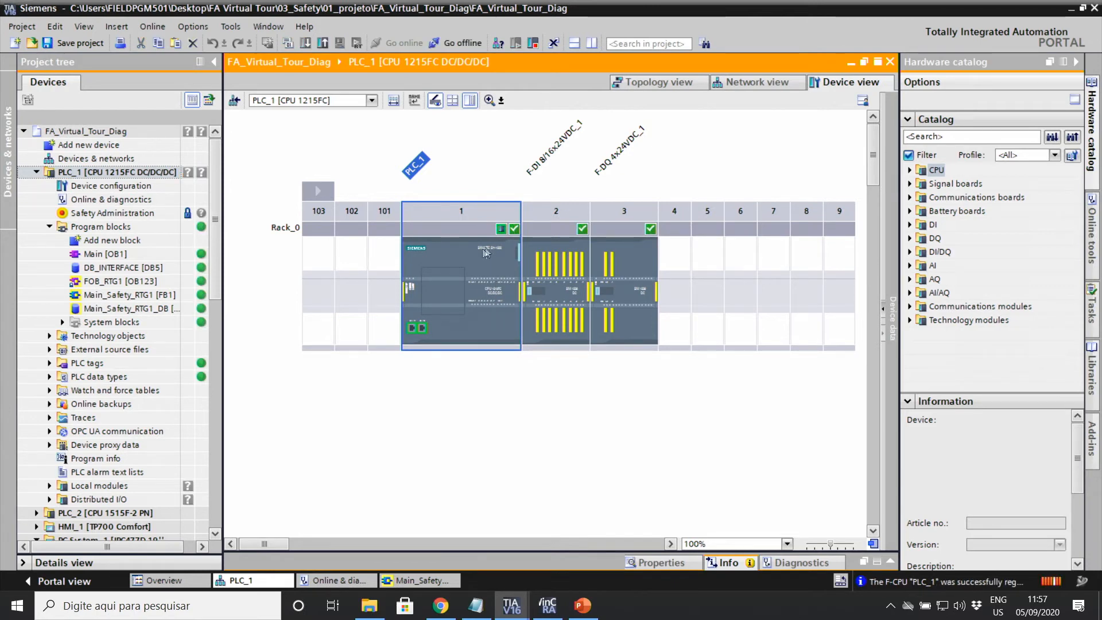
pyautogui.doubleClick(105, 295)
pyautogui.scroll(-5, 457, 279)
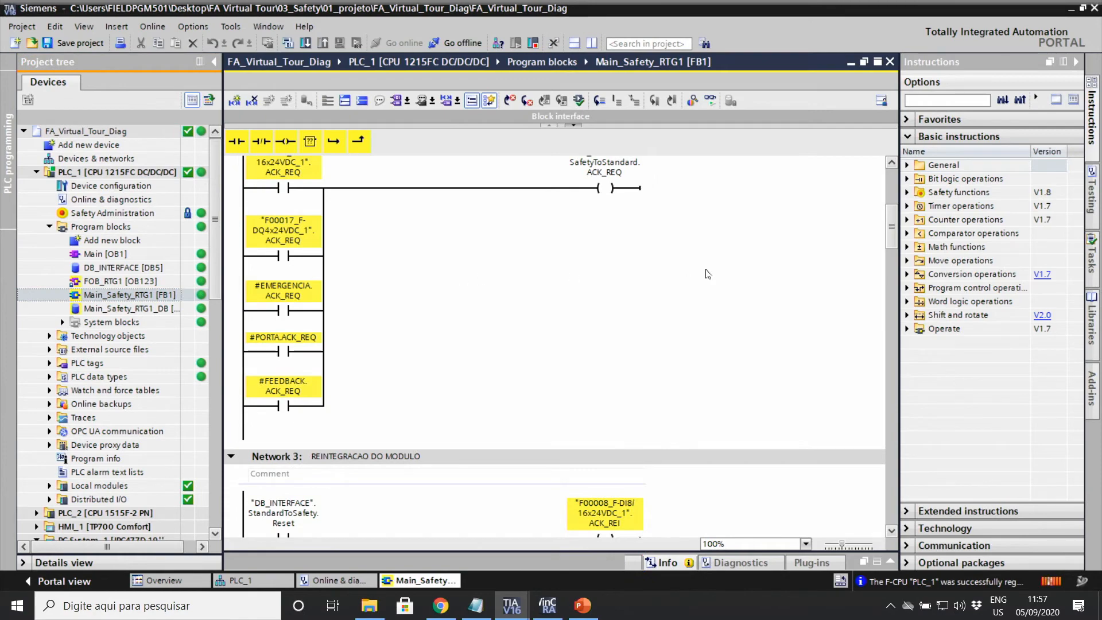
# Step: Turn on live monitoring of the Main_Safety_RTG1 [FB1] program
pyautogui.click(710, 101)
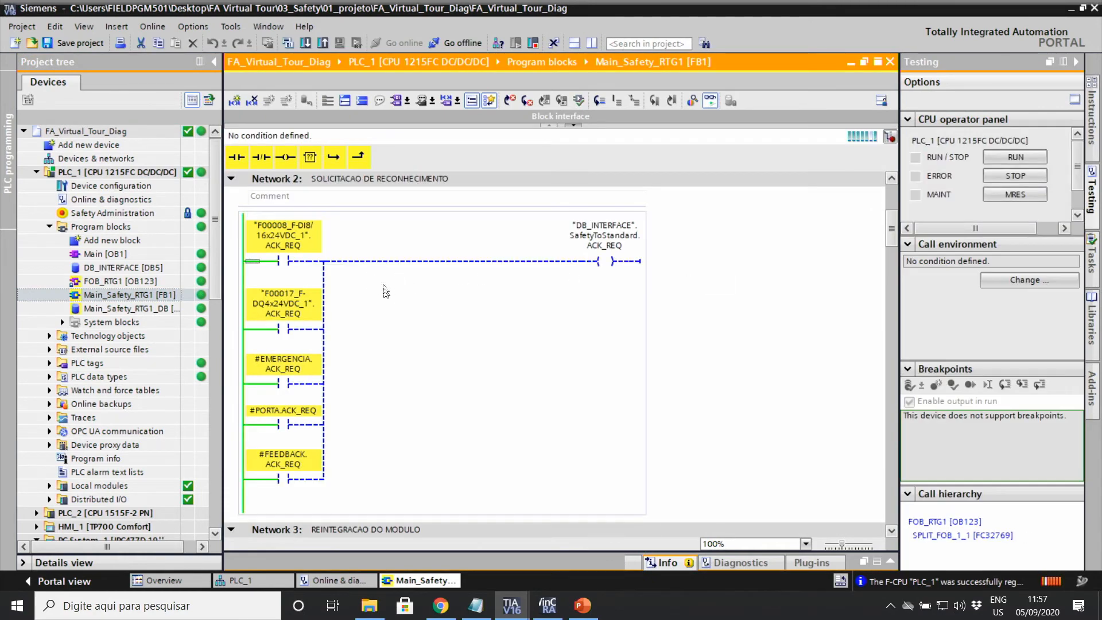
pyautogui.scroll(-10, 459, 258)
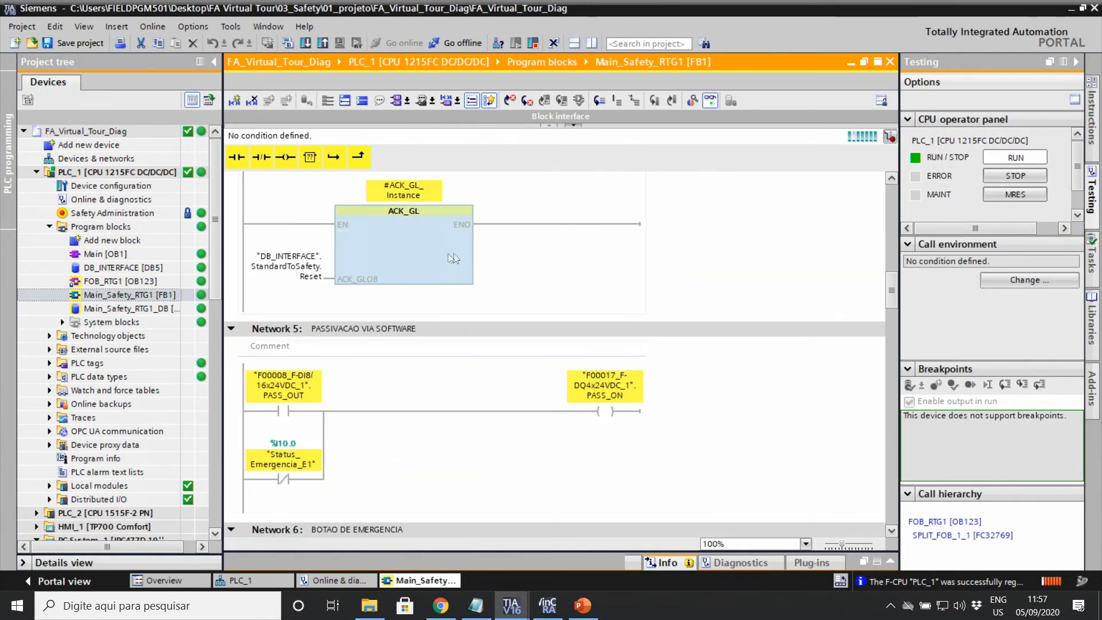
pyautogui.scroll(-5, 453, 258)
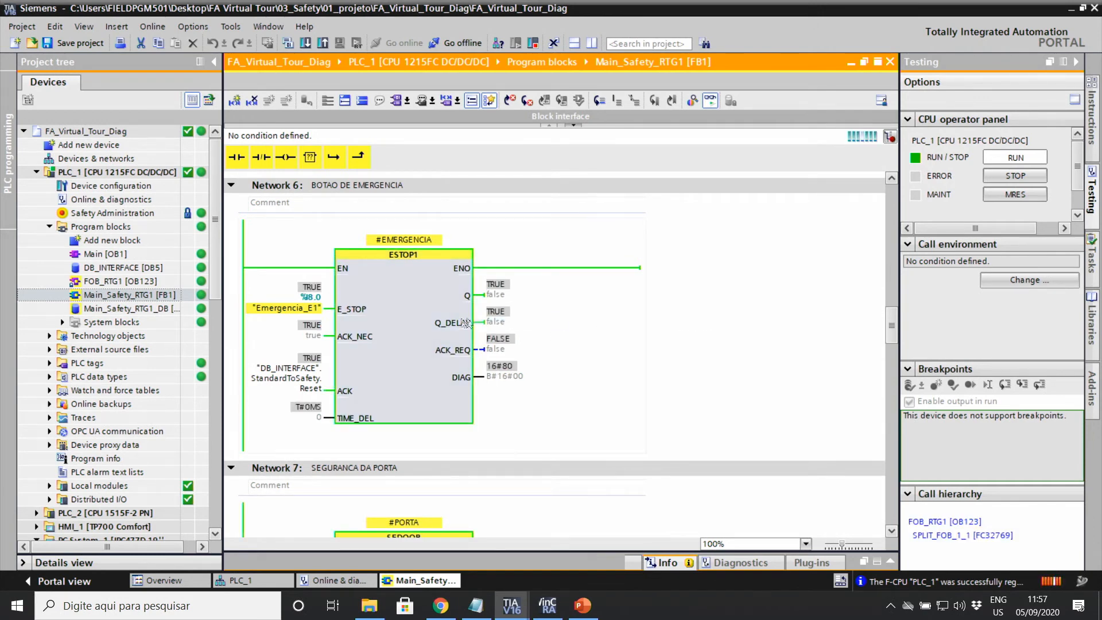
# Step: Zoom the ladder view to 150% and check Networks 6–8 (ESTOP1, SFDOOR, TWO_H_EN)
pyautogui.click(806, 544)
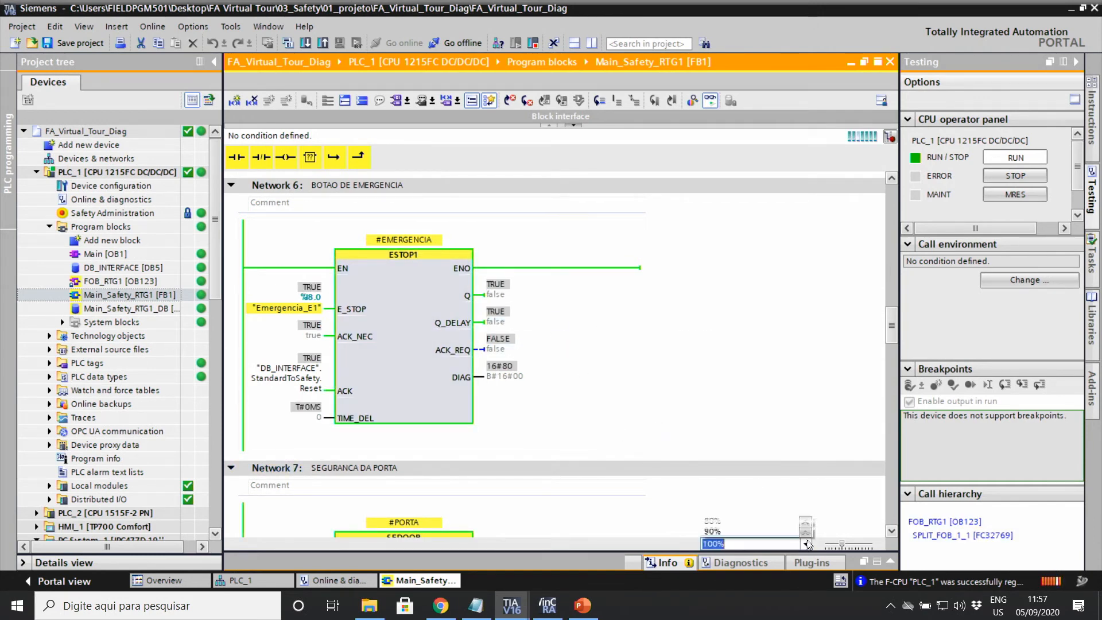
pyautogui.click(732, 487)
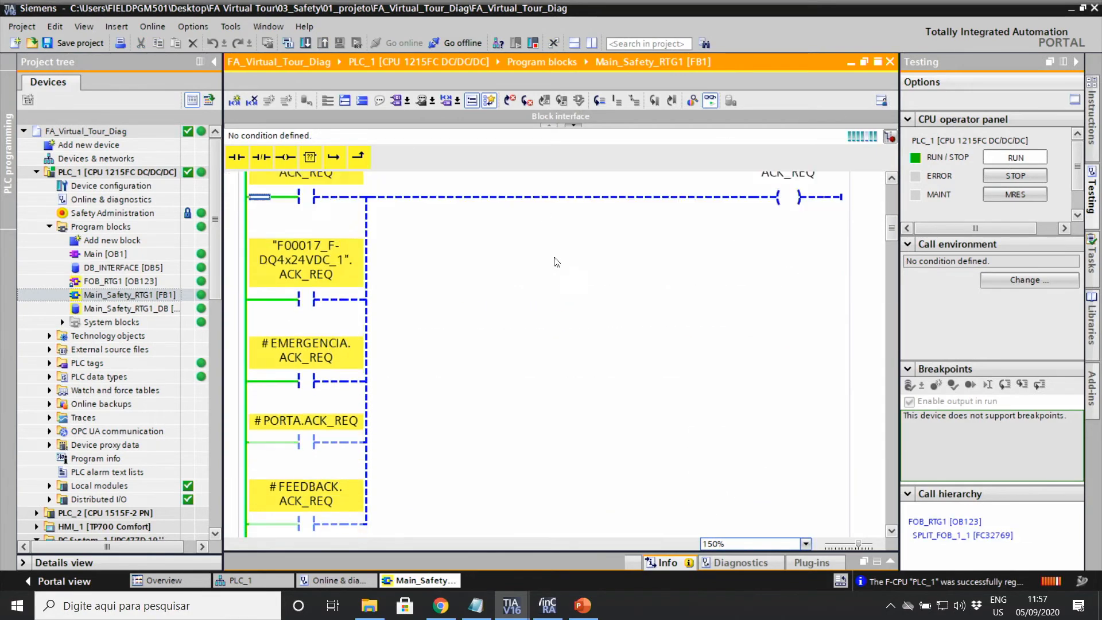
pyautogui.scroll(-15, 554, 262)
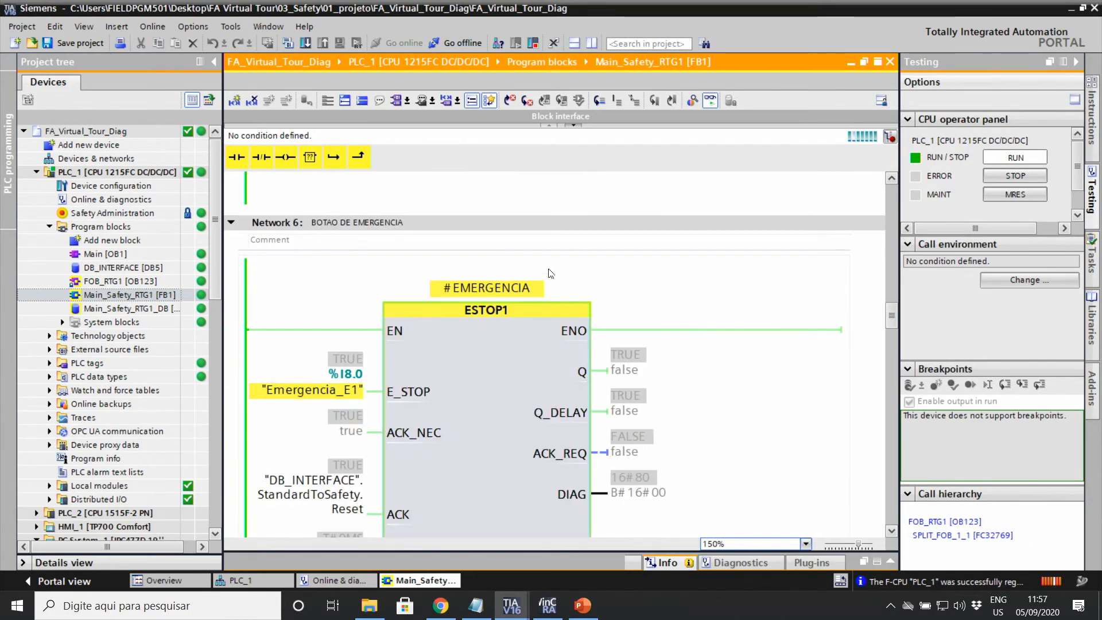
pyautogui.scroll(-3, 548, 270)
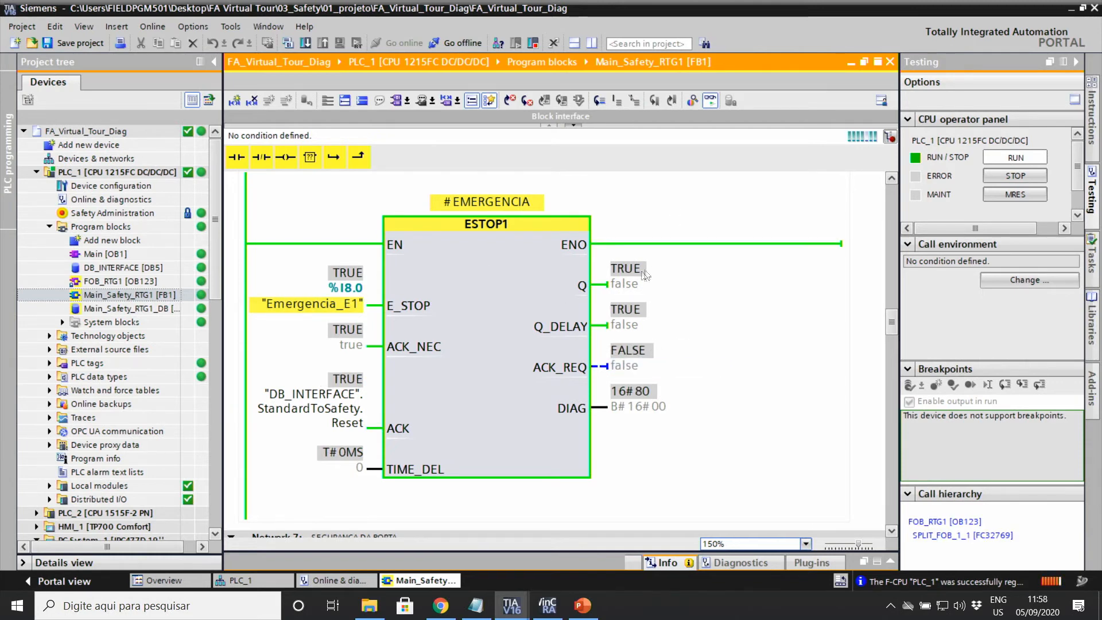
pyautogui.scroll(-5, 647, 273)
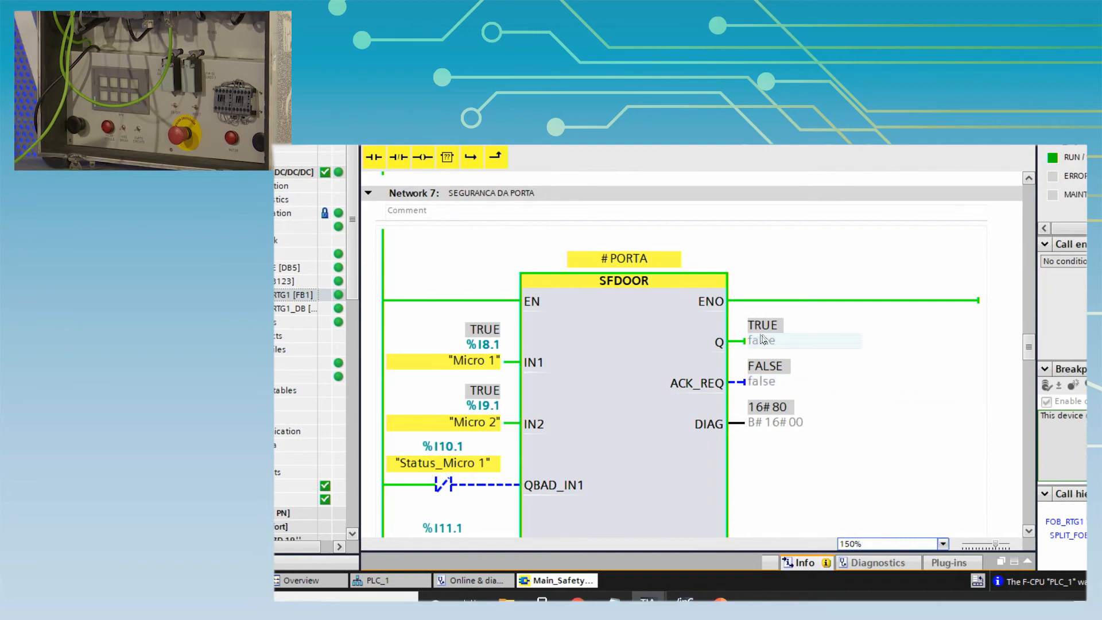
pyautogui.scroll(-5, 741, 367)
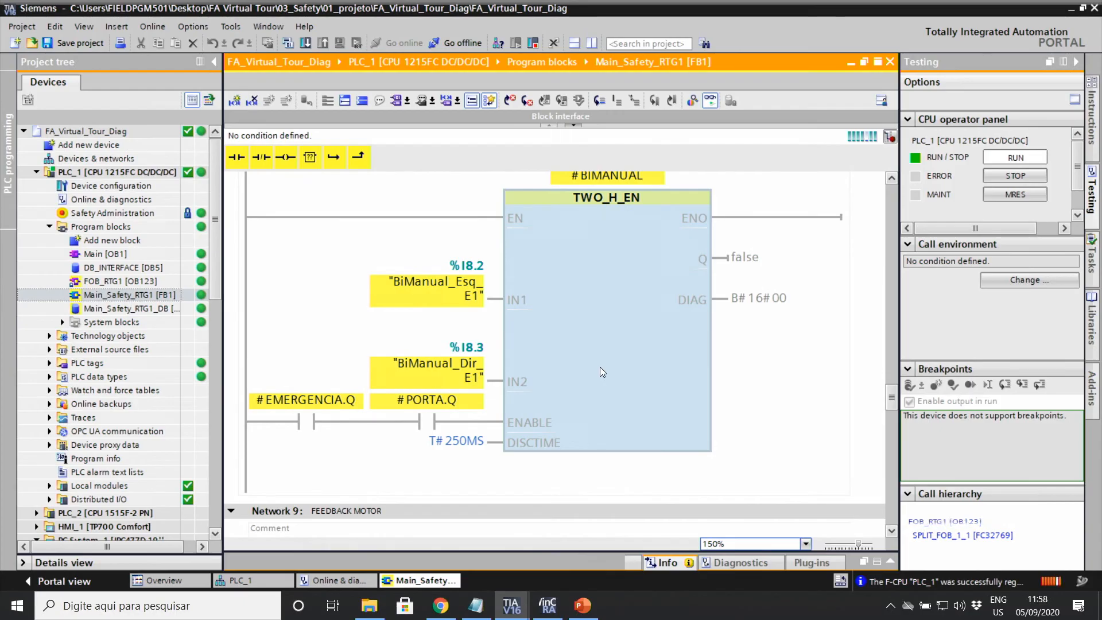
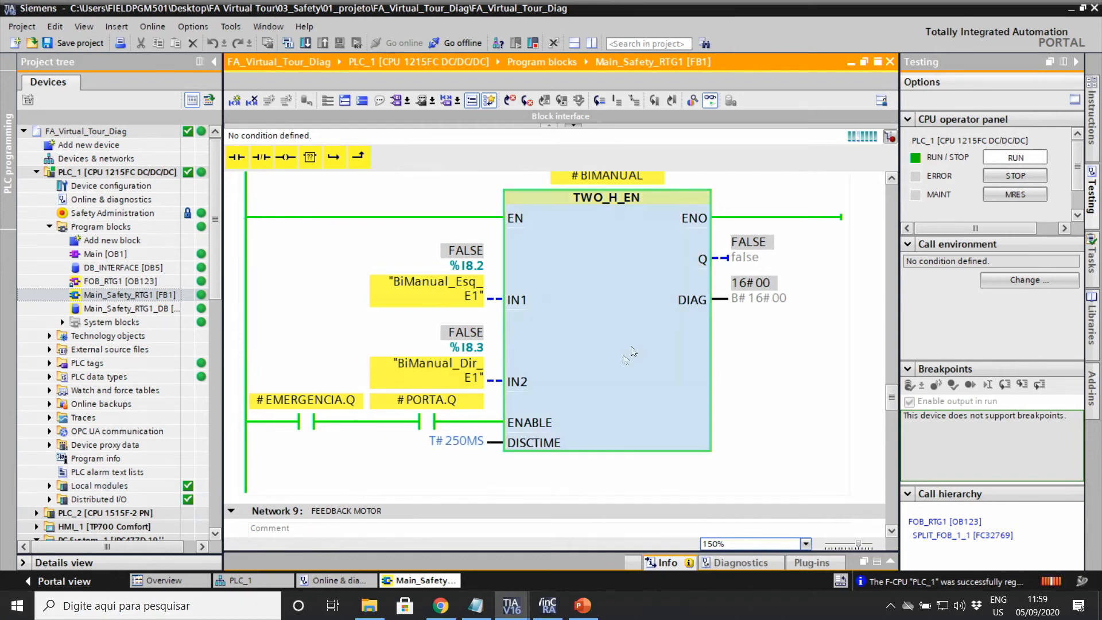
# Step: Scroll through the monitored Main_Safety_RTG1 ladder networks
pyautogui.scroll(-5, 604, 359)
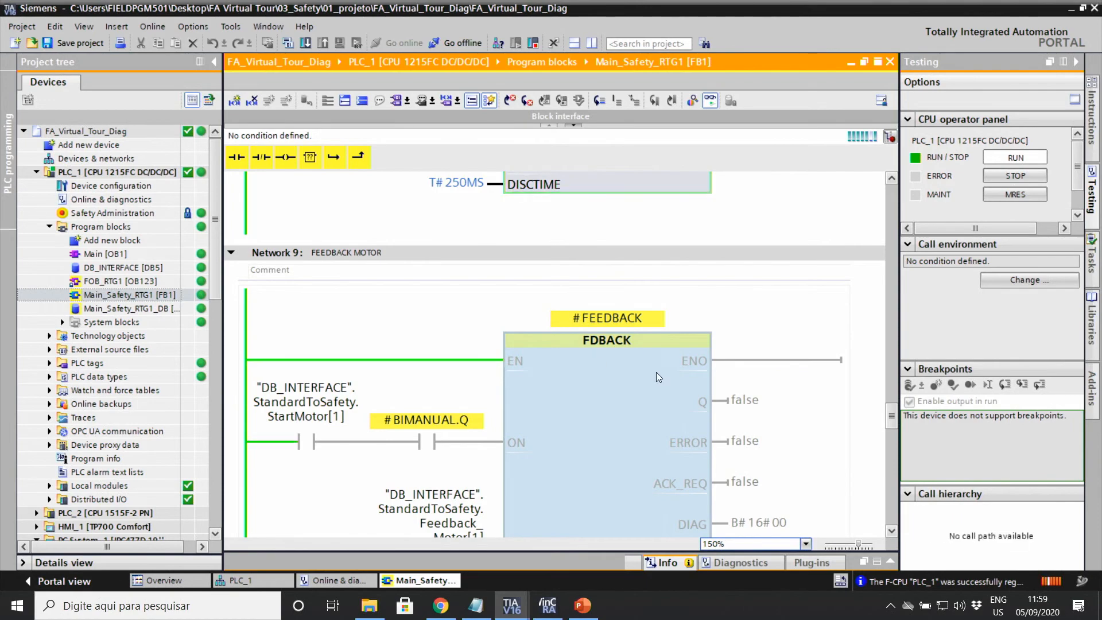
pyautogui.scroll(-3, 656, 372)
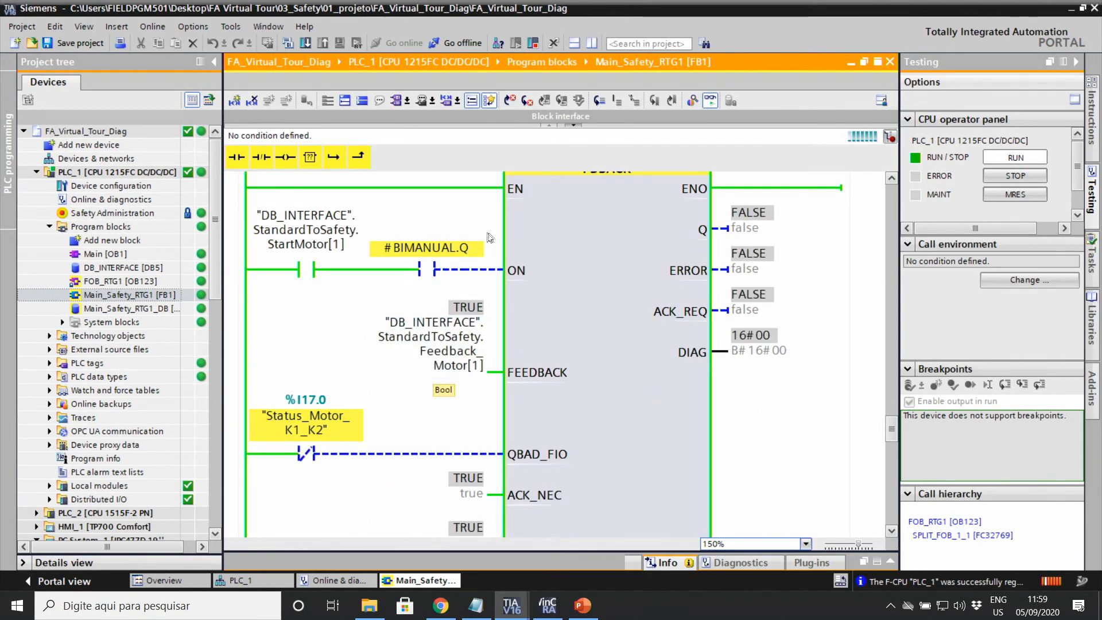
pyautogui.scroll(2, 345, 401)
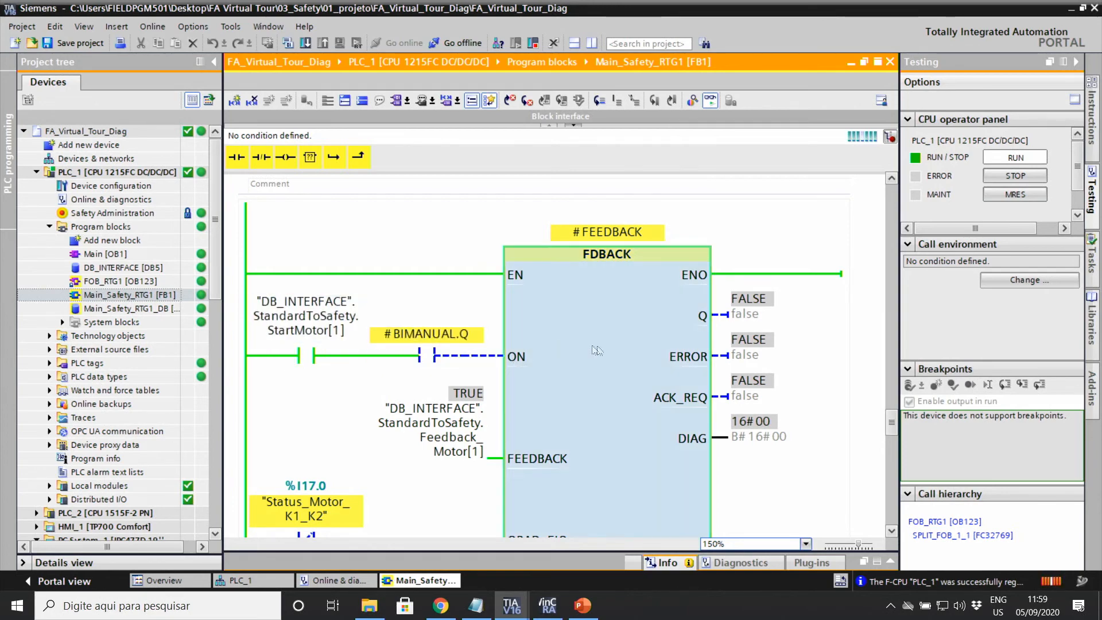
pyautogui.scroll(-3, 668, 377)
pyautogui.scroll(3, 666, 379)
pyautogui.scroll(-3, 666, 379)
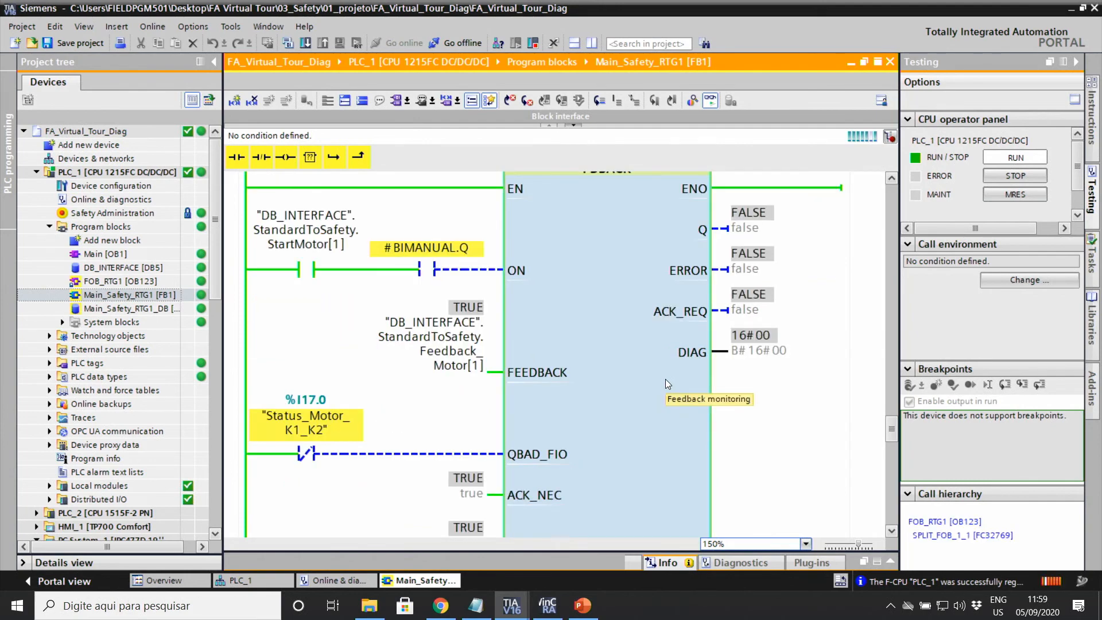
pyautogui.scroll(-10, 660, 402)
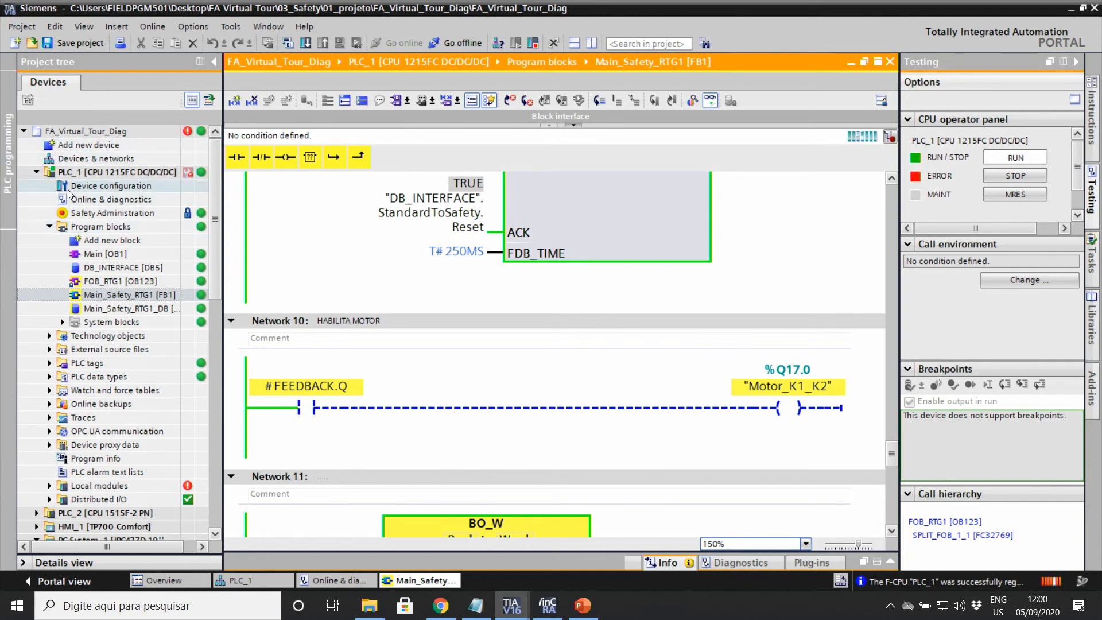
# Step: Open PLC_1's device view and the online diagnostics of the faulty F-DI 8/16x24VDC_1 module in slot 2
pyautogui.click(100, 172)
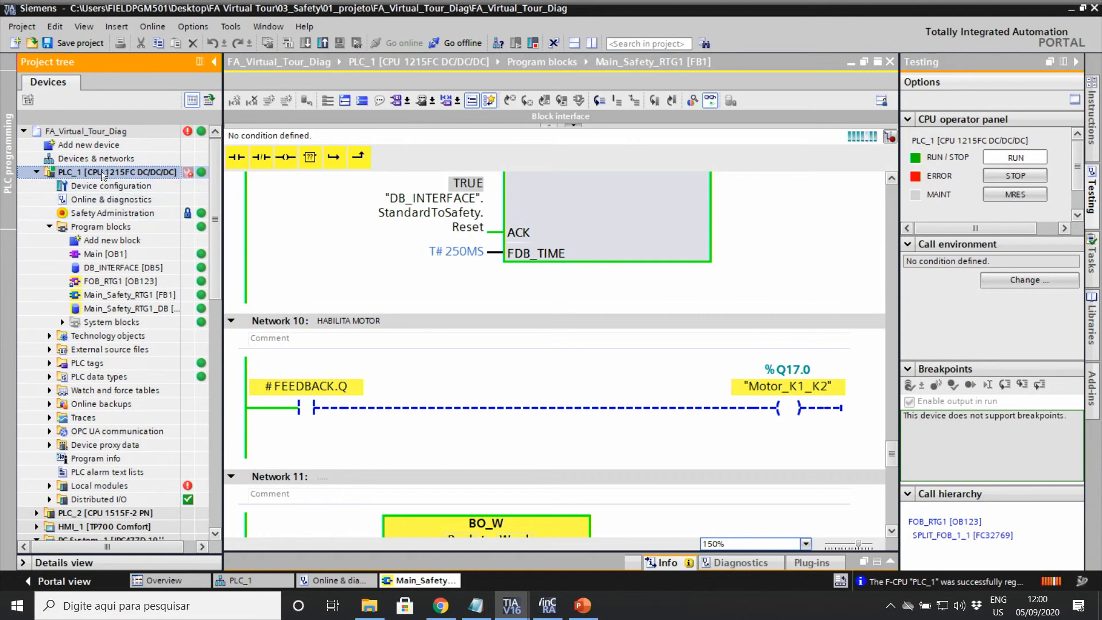
pyautogui.doubleClick(96, 159)
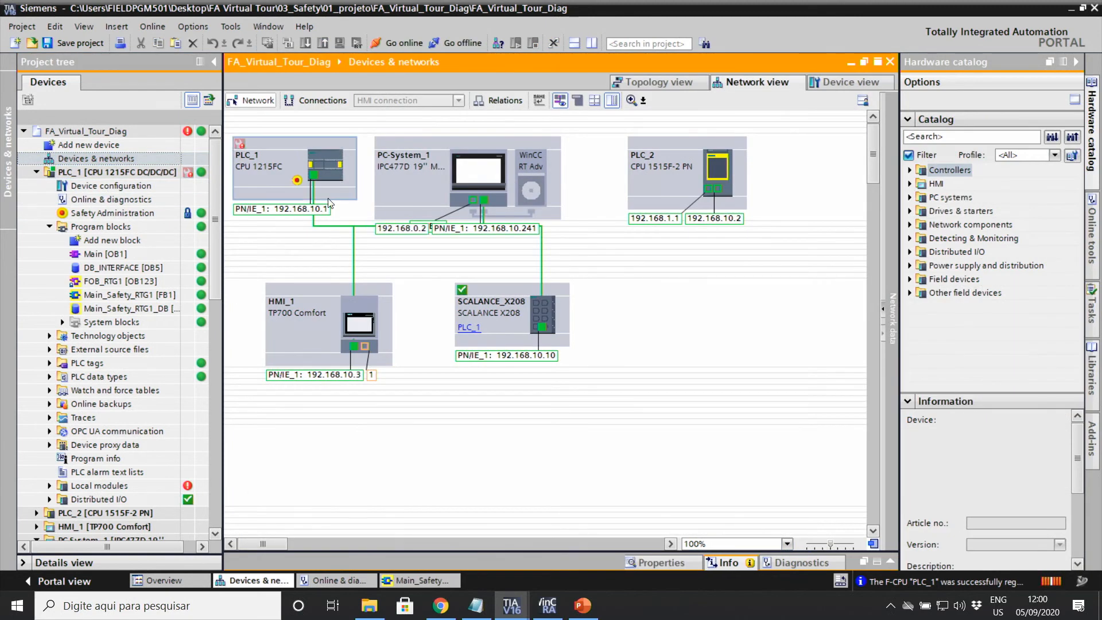
pyautogui.doubleClick(320, 163)
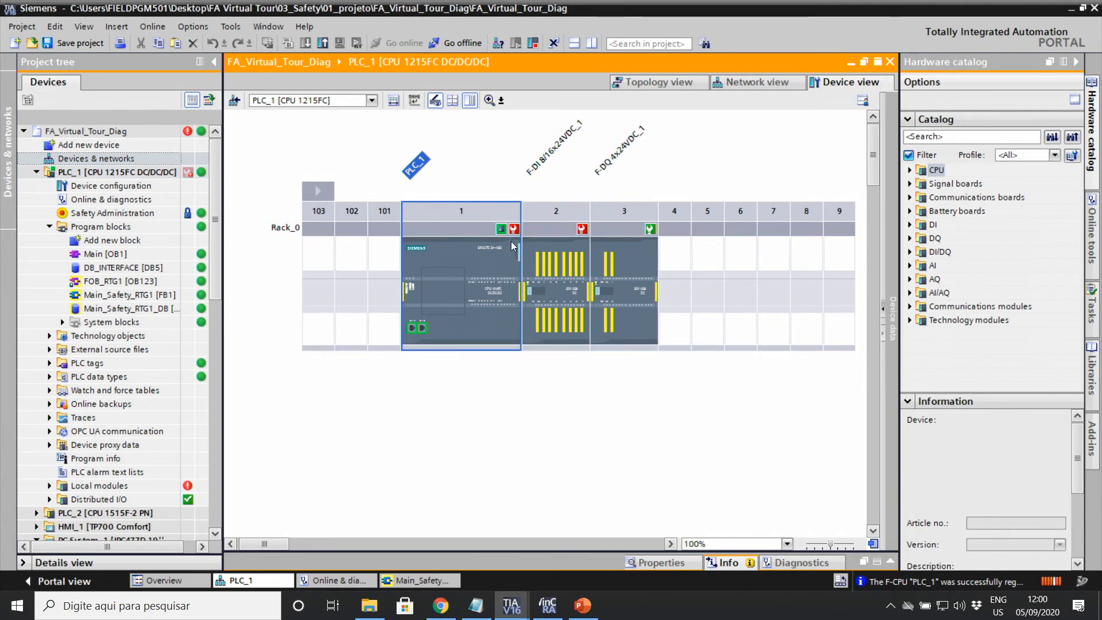
pyautogui.click(584, 231)
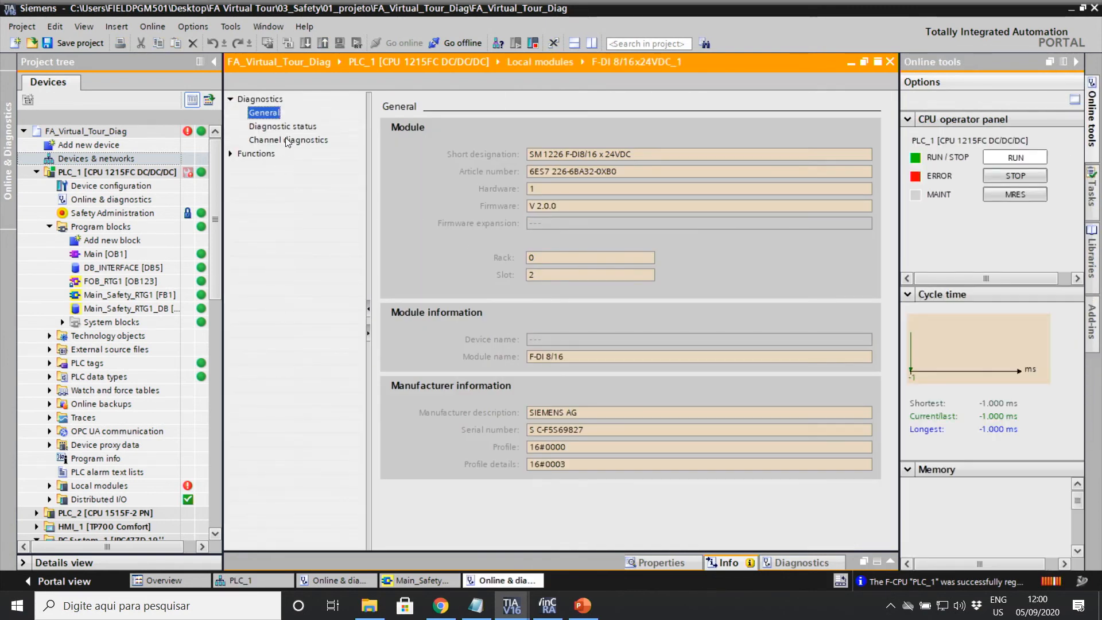
# Step: Read the channel 8 and 10 errors (sensor supply short-circuit to P) and their help text, then switch to Chrome
pyautogui.click(287, 140)
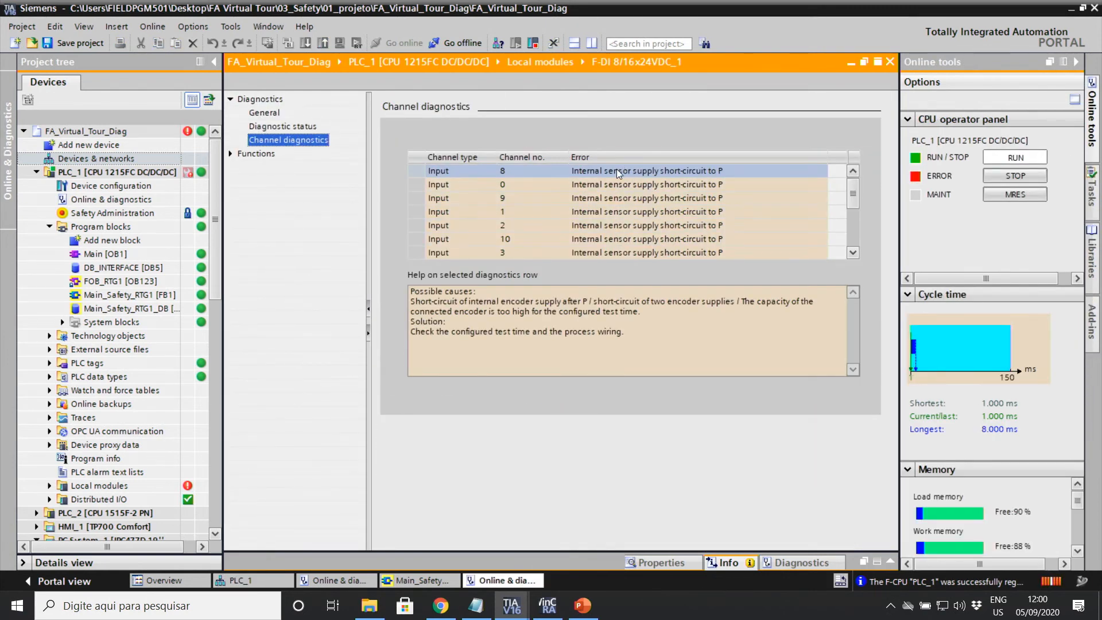
pyautogui.click(618, 169)
pyautogui.click(656, 241)
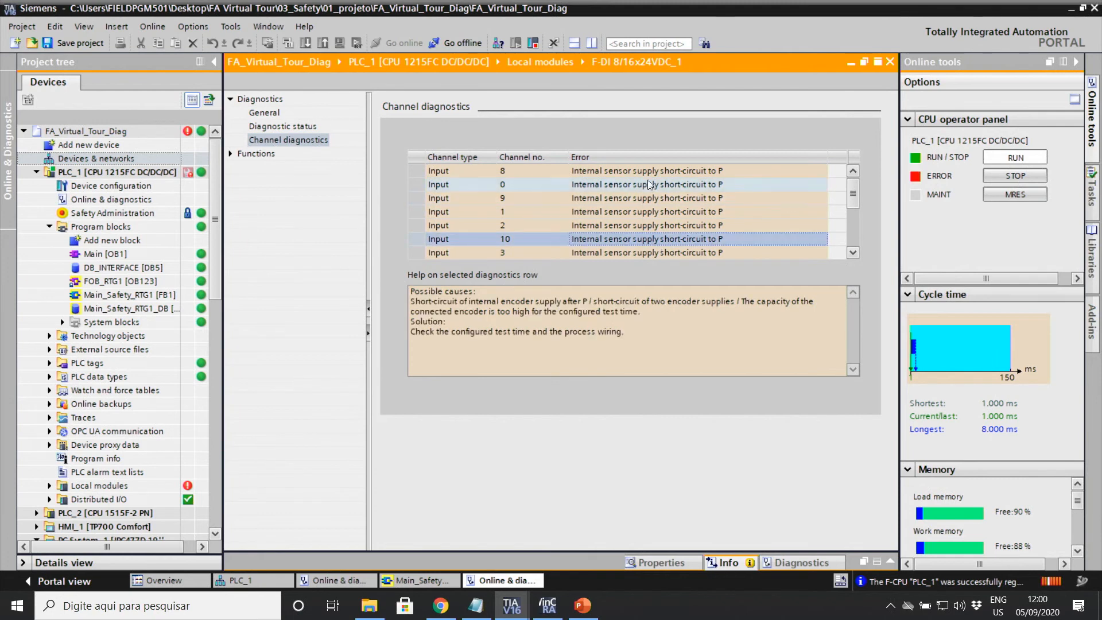
pyautogui.moveTo(650, 334); pyautogui.dragTo(415, 291)
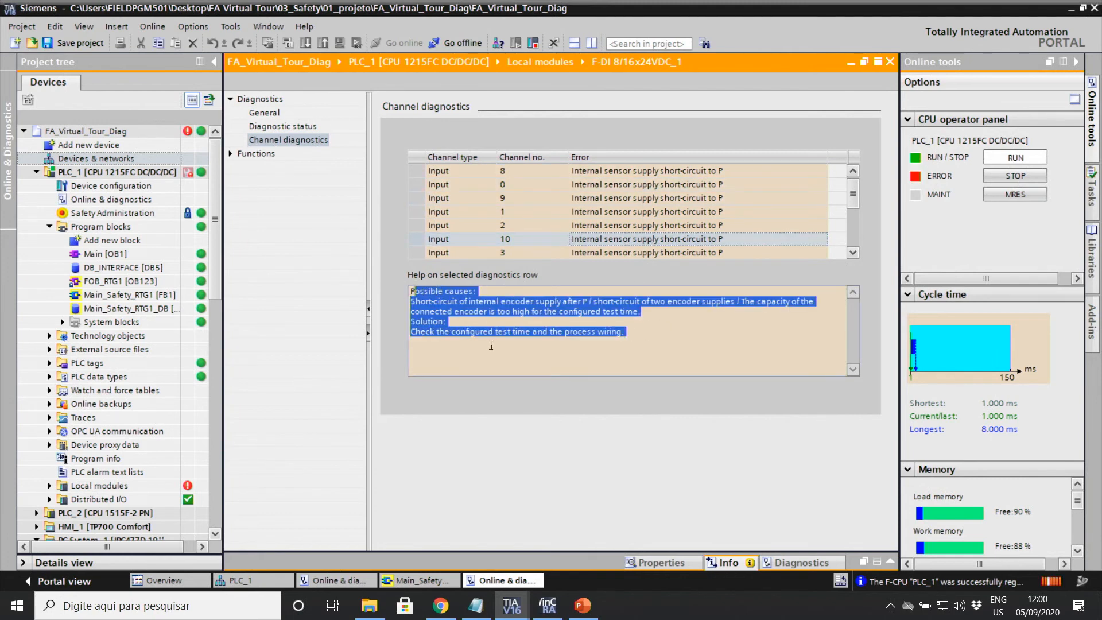
pyautogui.click(643, 330)
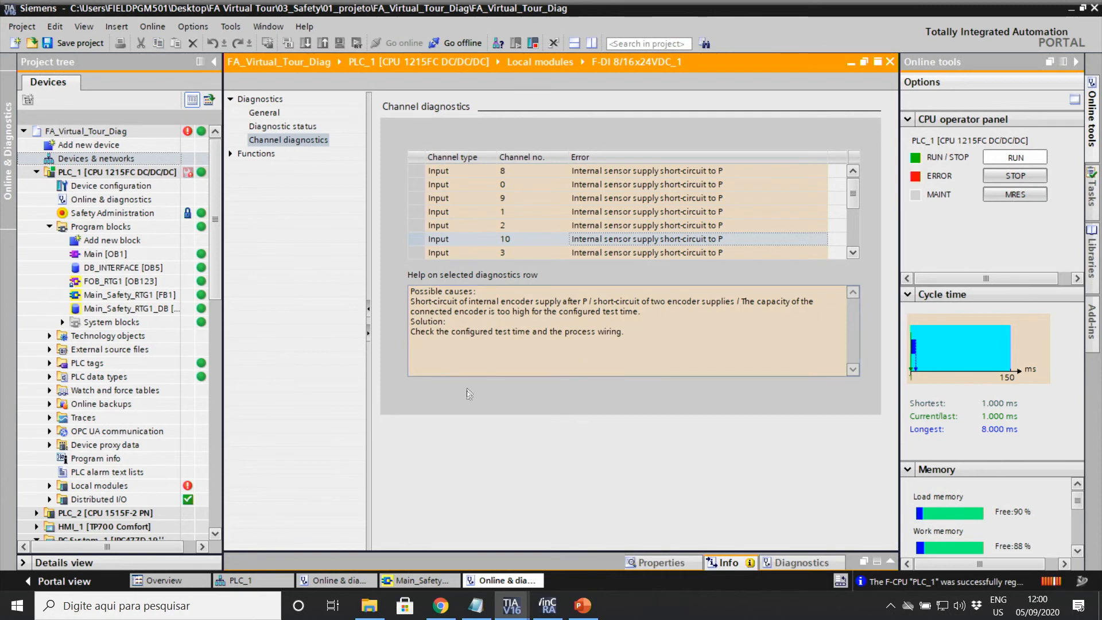
pyautogui.click(440, 606)
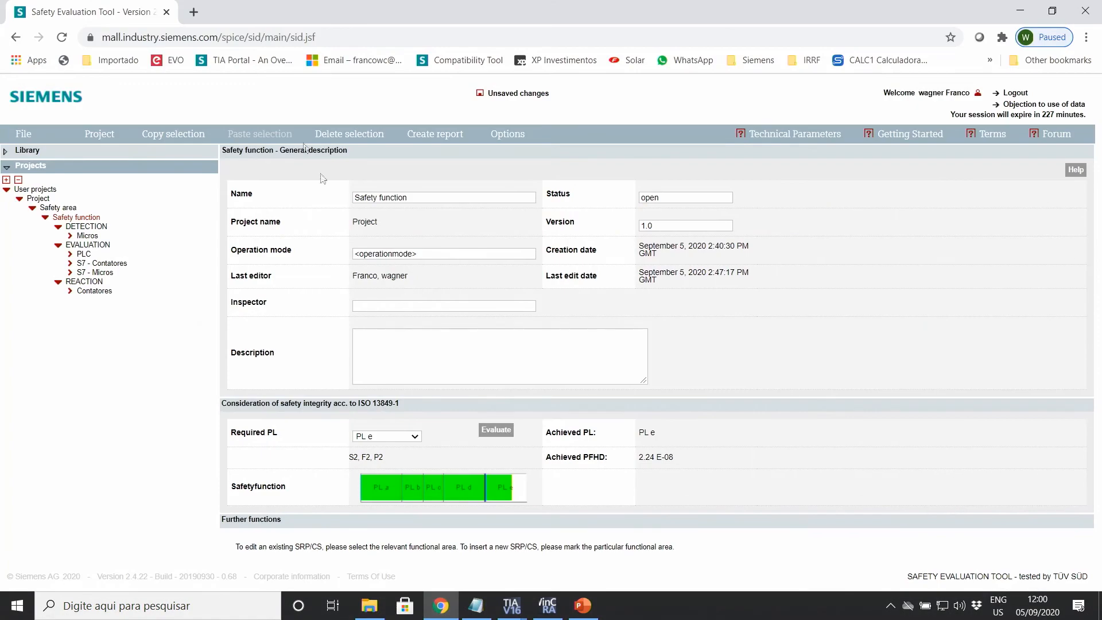
# Step: In a new tab, load 192.168.10.2 past the security warning to reach PLC_2's start page
pyautogui.click(195, 13)
pyautogui.write('192.168.15.4')
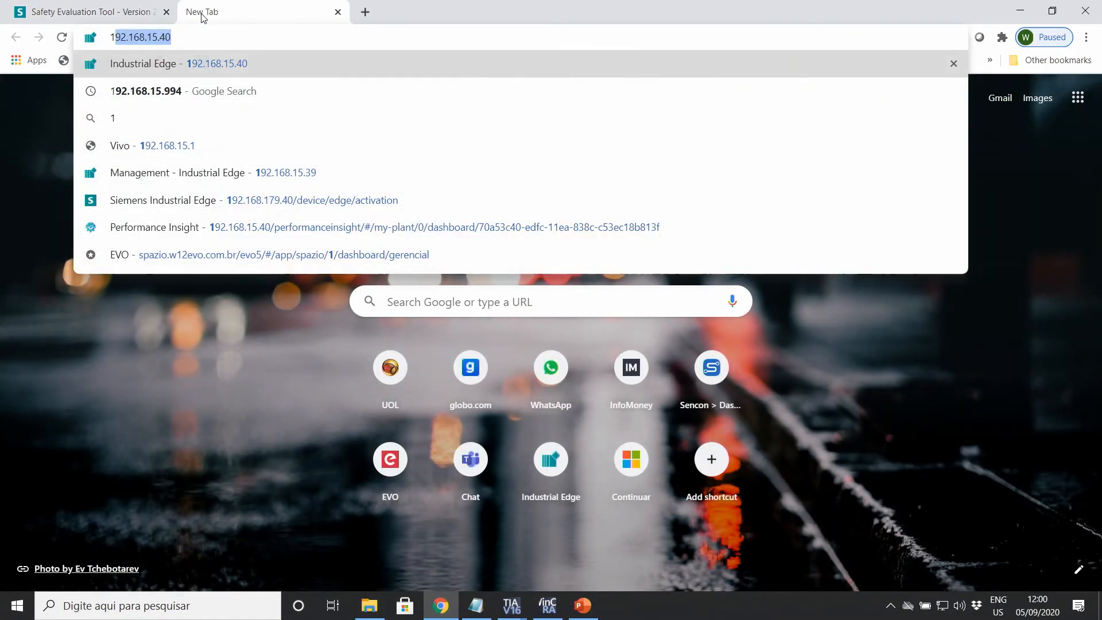
pyautogui.press('BackSpace')
pyautogui.press('BackSpace')
pyautogui.press('BackSpace')
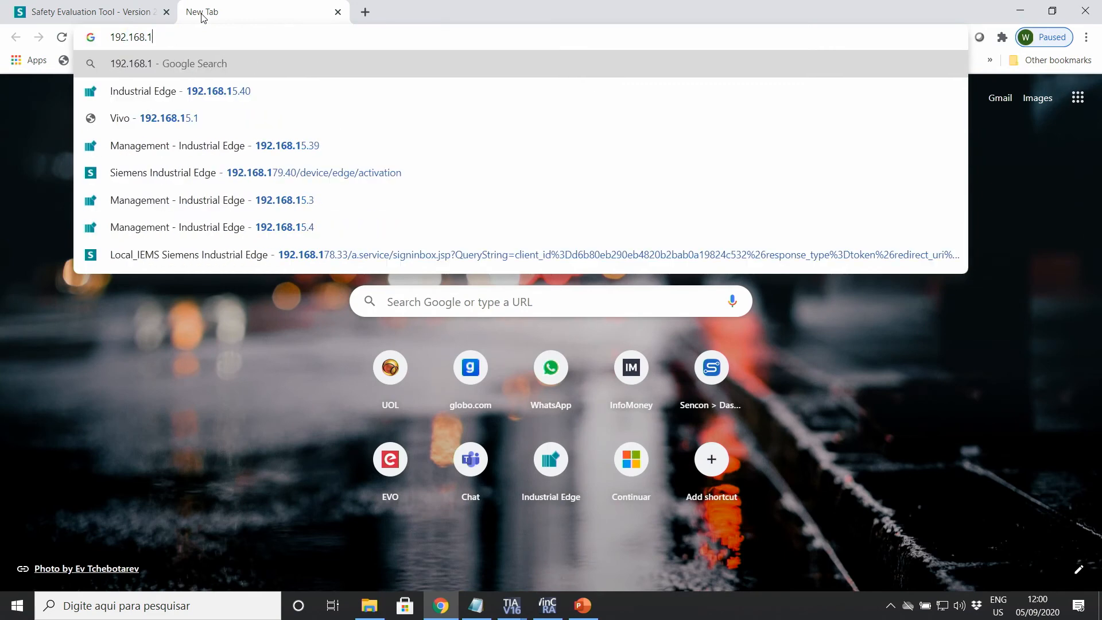
pyautogui.write('0.2')
pyautogui.press('Return')
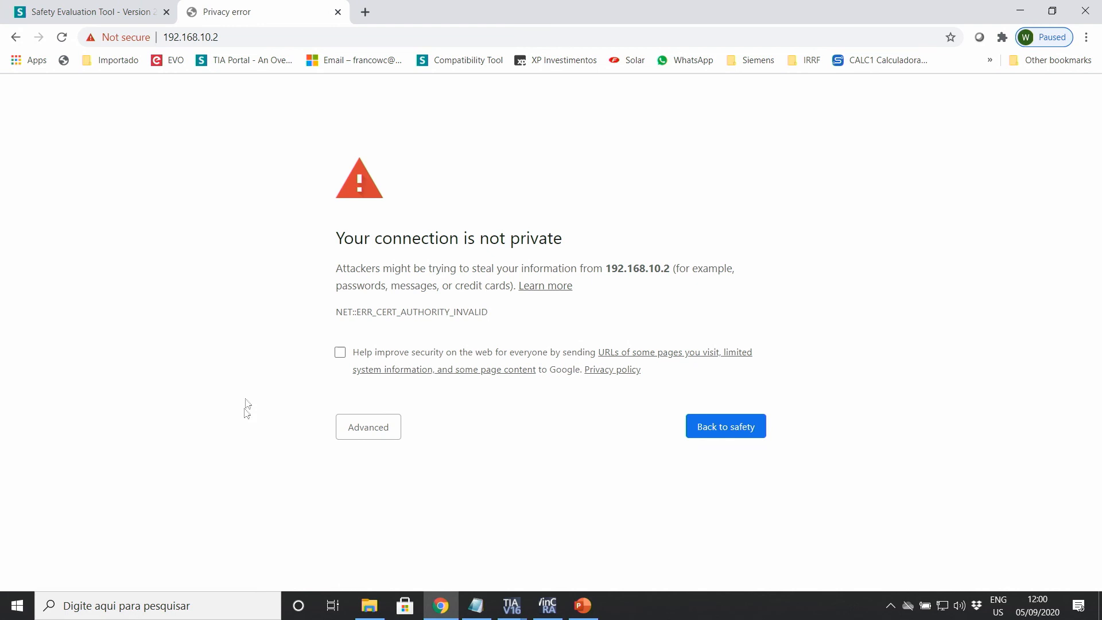
pyautogui.click(368, 435)
pyautogui.click(380, 536)
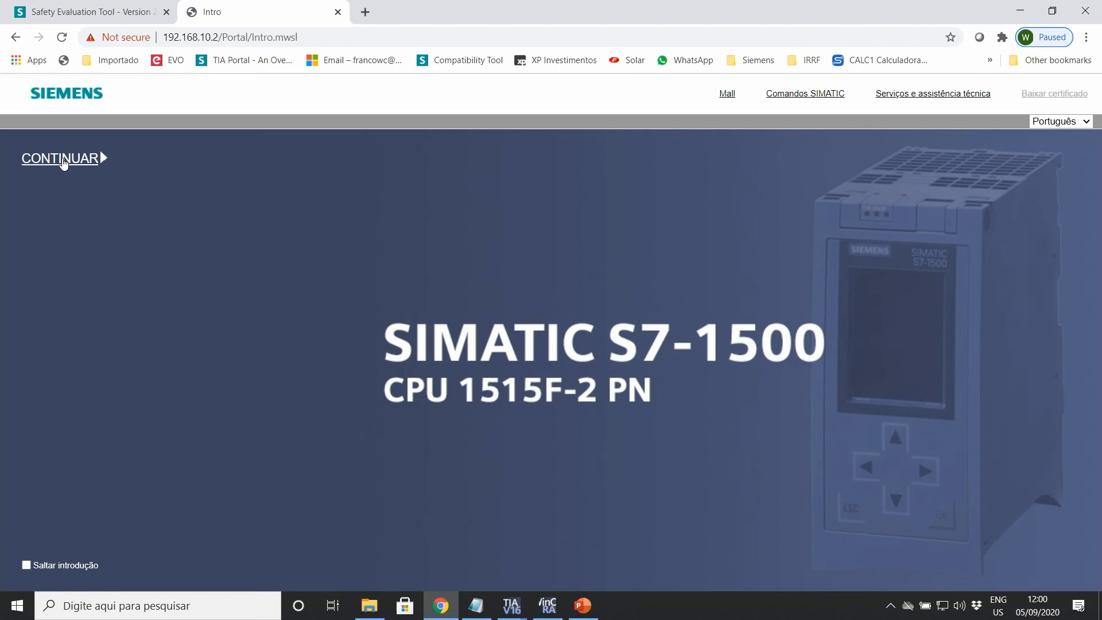
pyautogui.click(63, 164)
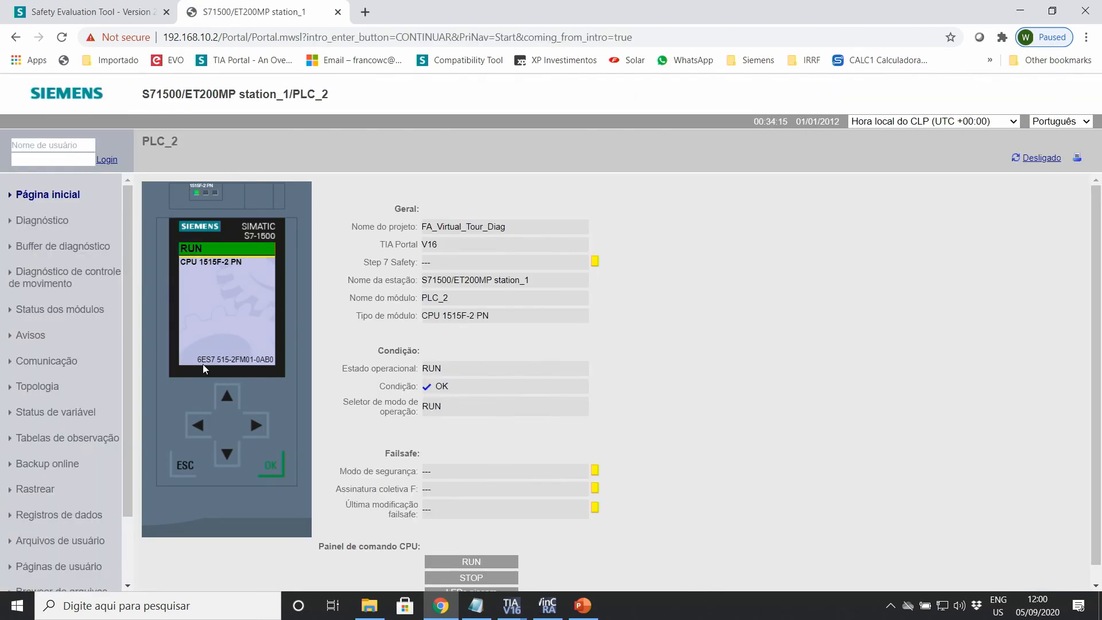
# Step: Change the address to 192.168.10.1 and load that PLC's web server
pyautogui.click(240, 38)
pyautogui.click(224, 38)
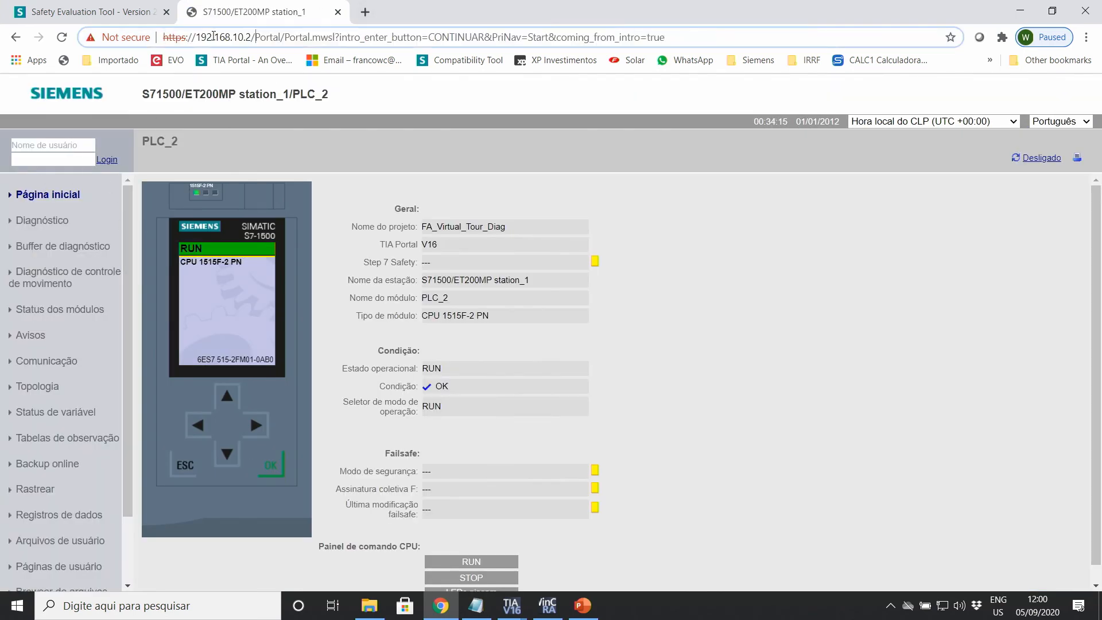
pyautogui.moveTo(247, 37); pyautogui.dragTo(936, 27)
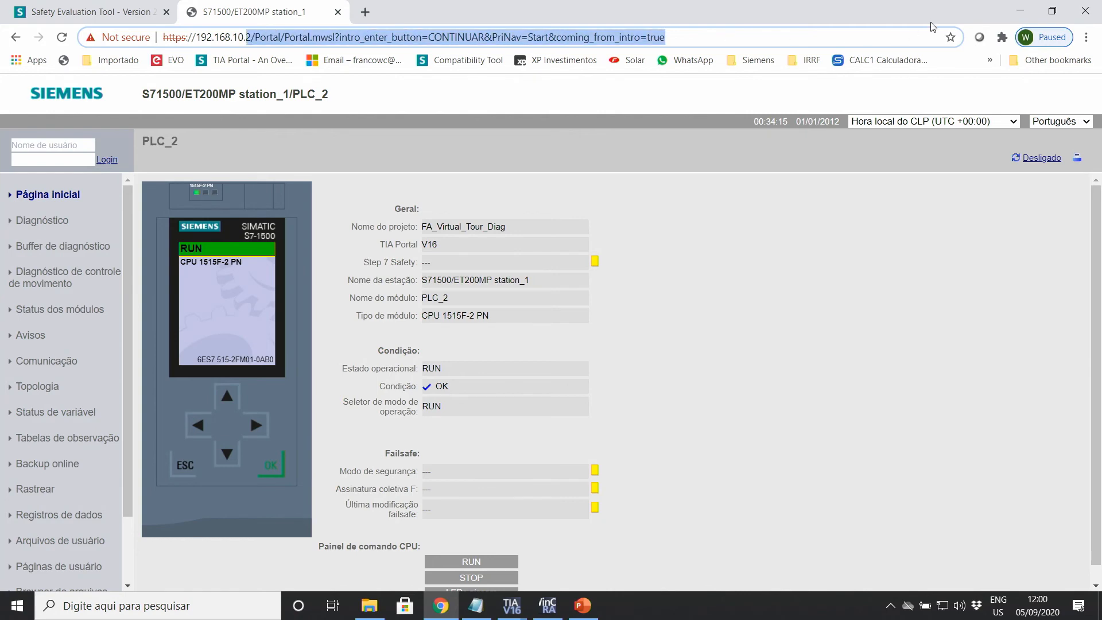
pyautogui.press('BackSpace')
pyautogui.write('192.168.10.1')
pyautogui.press('Return')
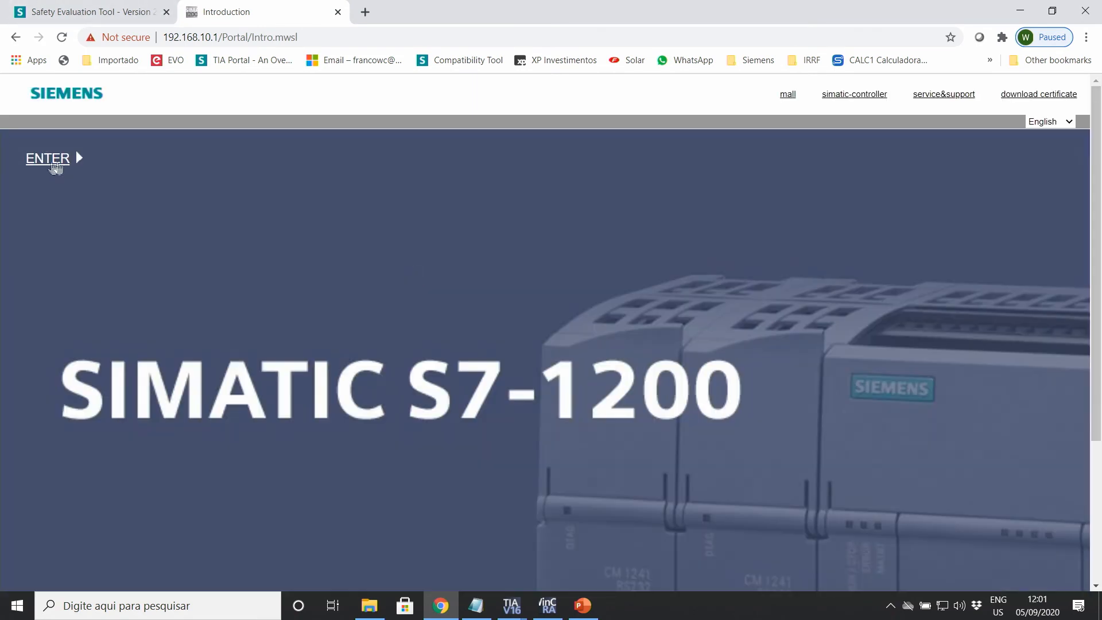
# Step: Enter the web server and list S7-1200 station_1's modules showing the faulted F-DI 8/16, then switch to WinCC Runtime
pyautogui.click(48, 159)
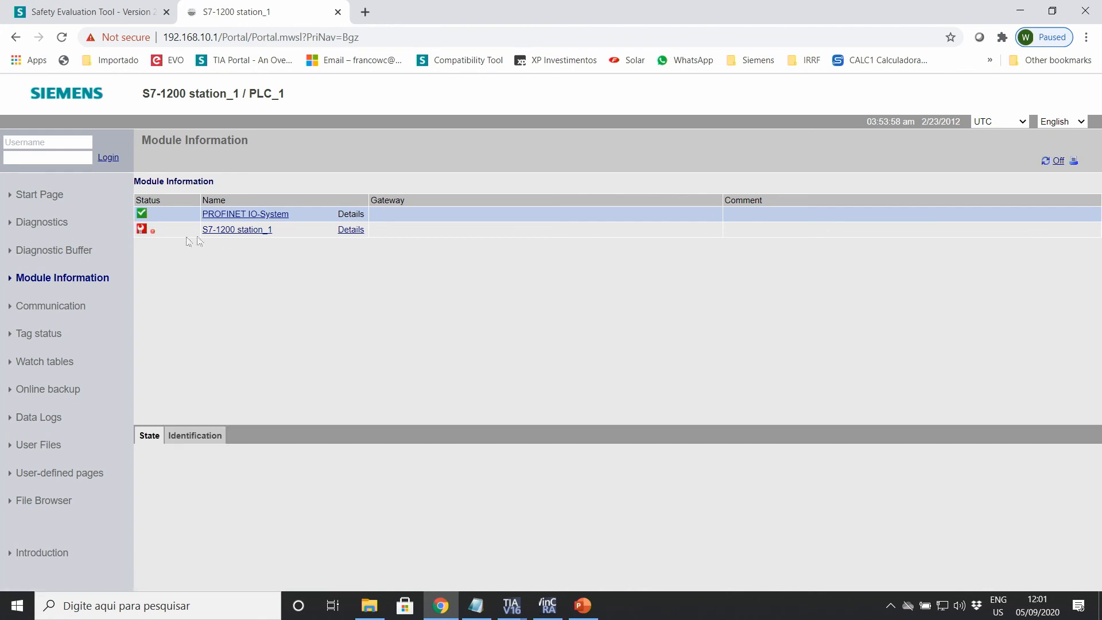
pyautogui.click(223, 232)
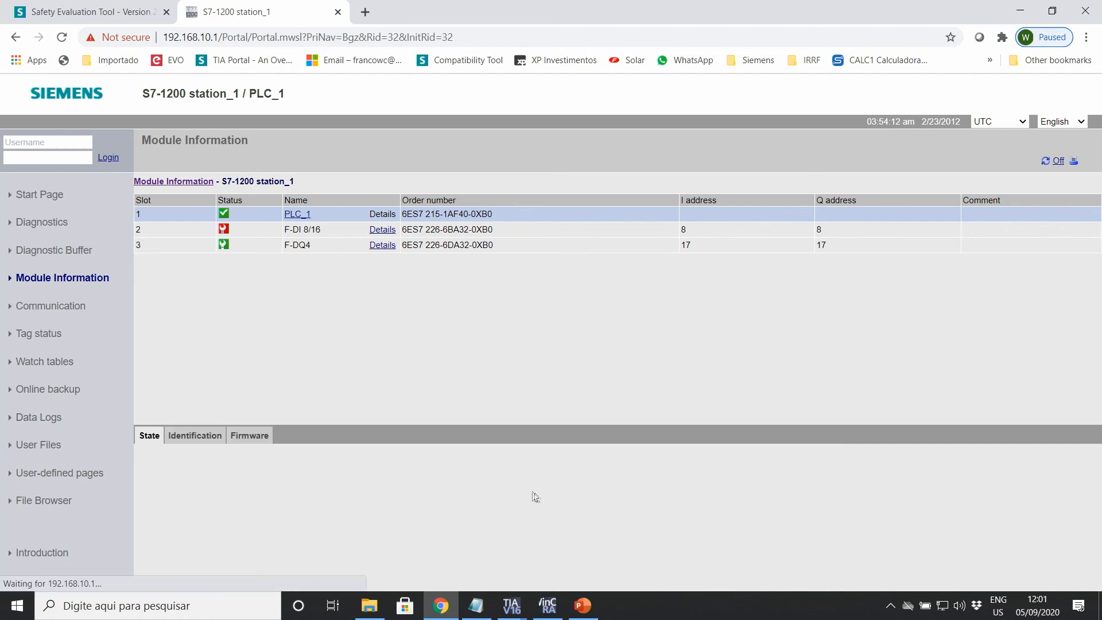
pyautogui.click(548, 605)
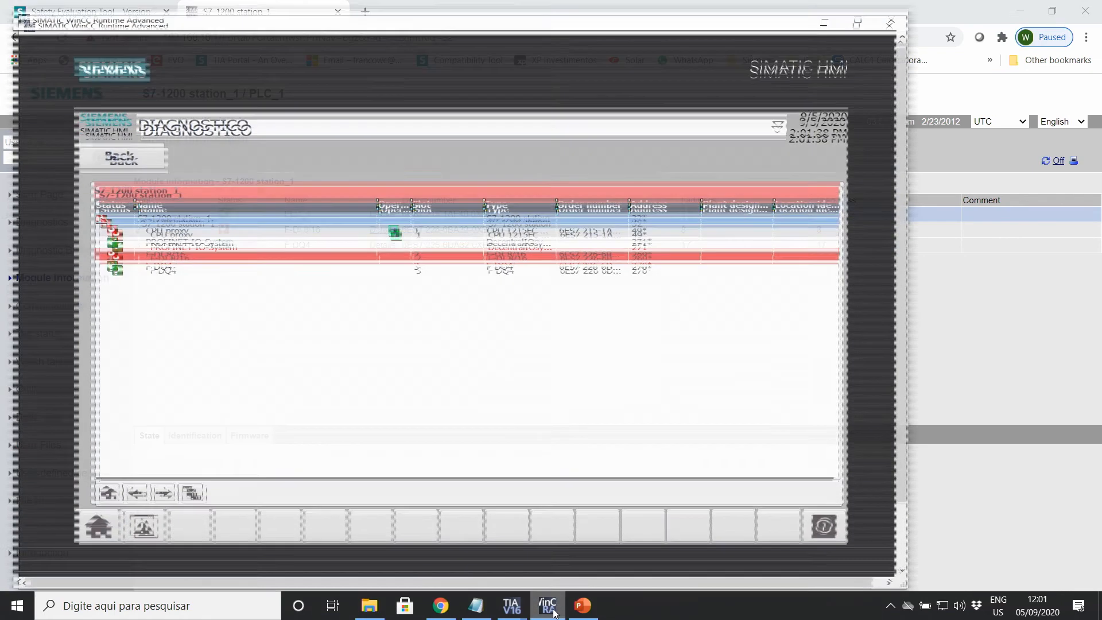
# Step: Drill from the diagnostic overview into S7-1200 station_1 and read the F-DI 8/16 error texts
pyautogui.click(100, 491)
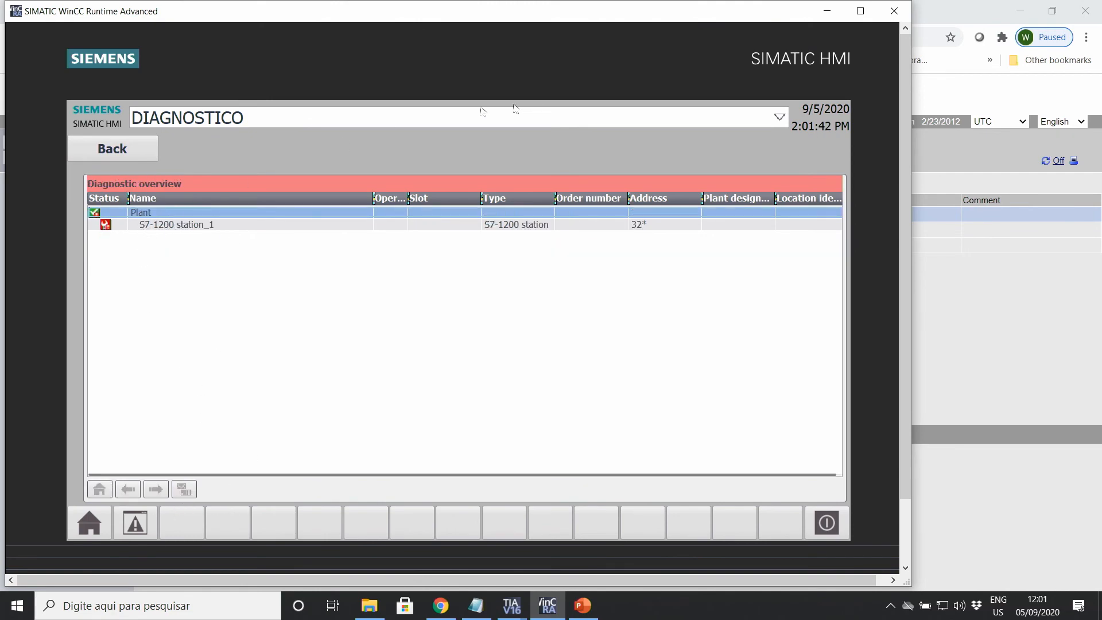
pyautogui.moveTo(532, 13); pyautogui.dragTo(596, 13)
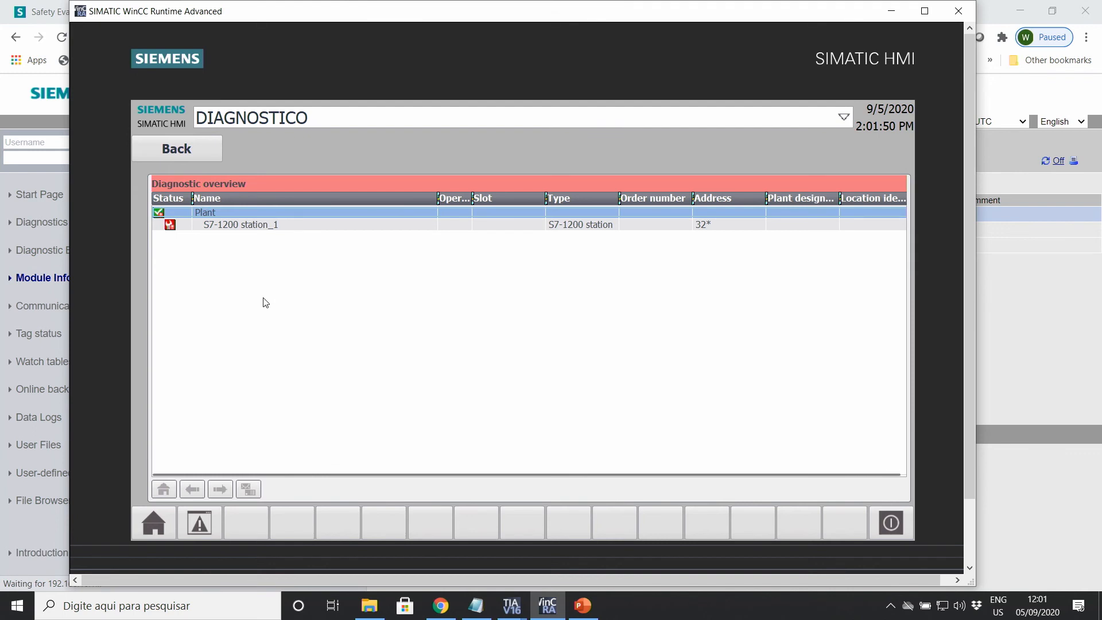
pyautogui.click(238, 225)
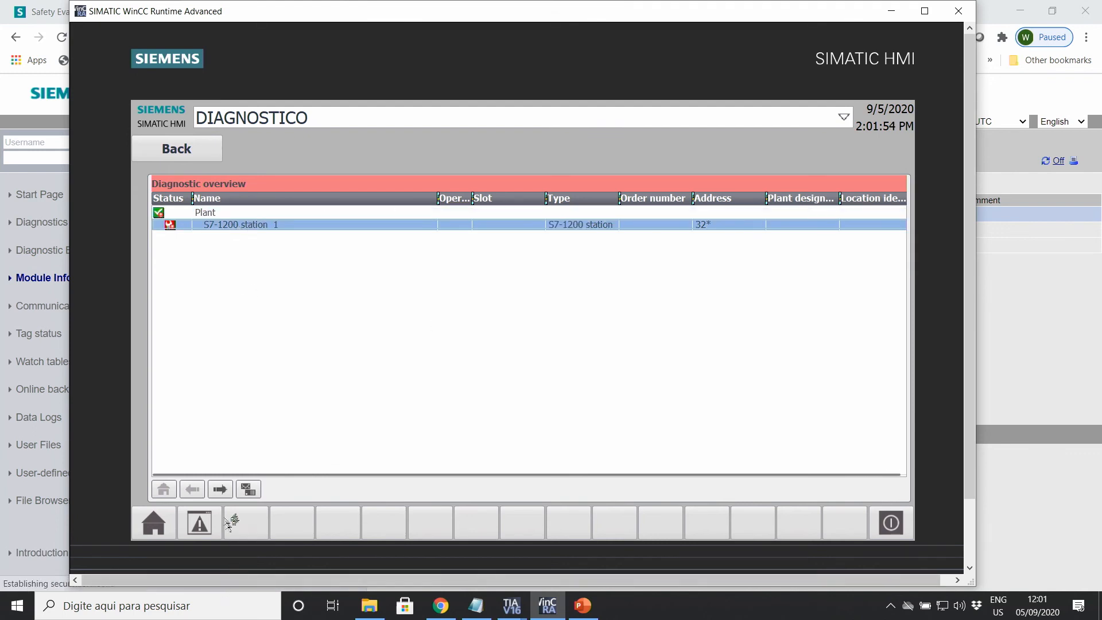
pyautogui.doubleClick(243, 228)
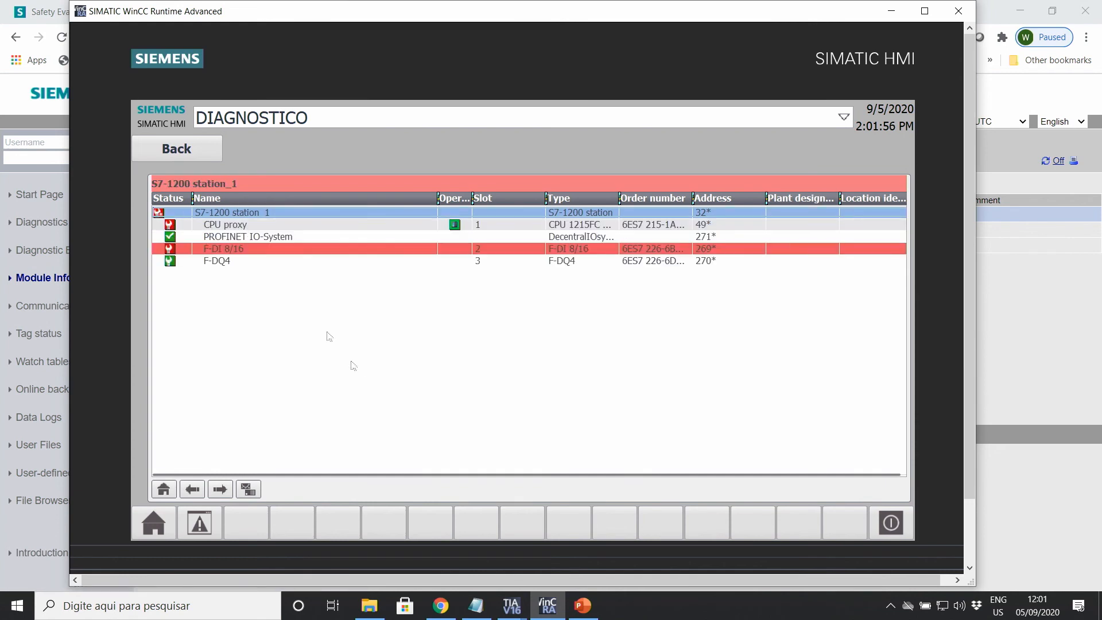
pyautogui.click(228, 265)
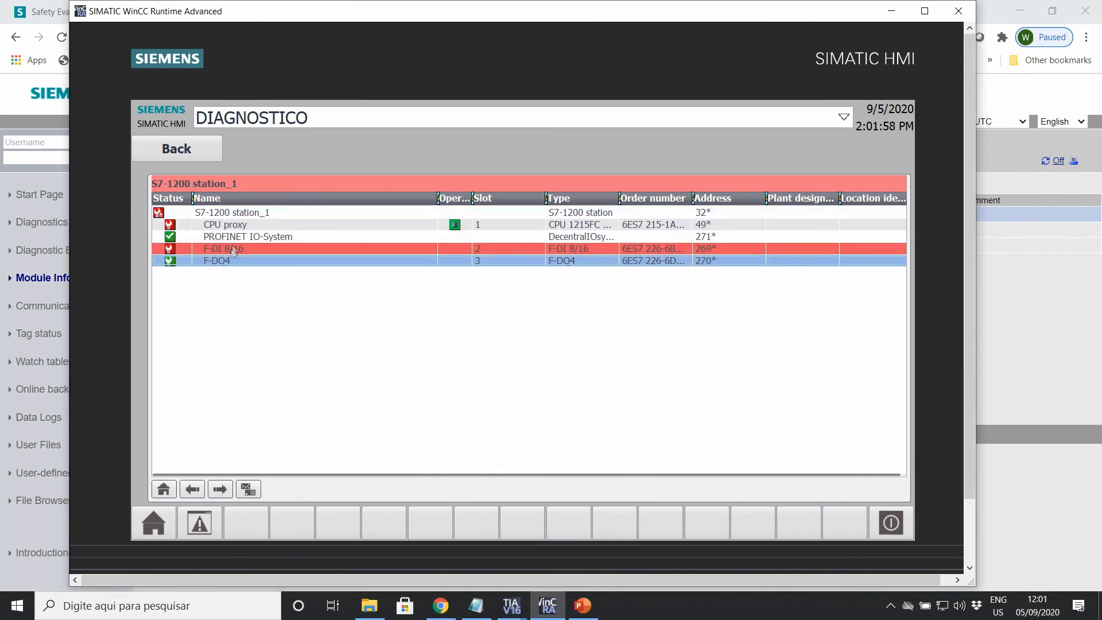
pyautogui.click(233, 238)
pyautogui.doubleClick(222, 249)
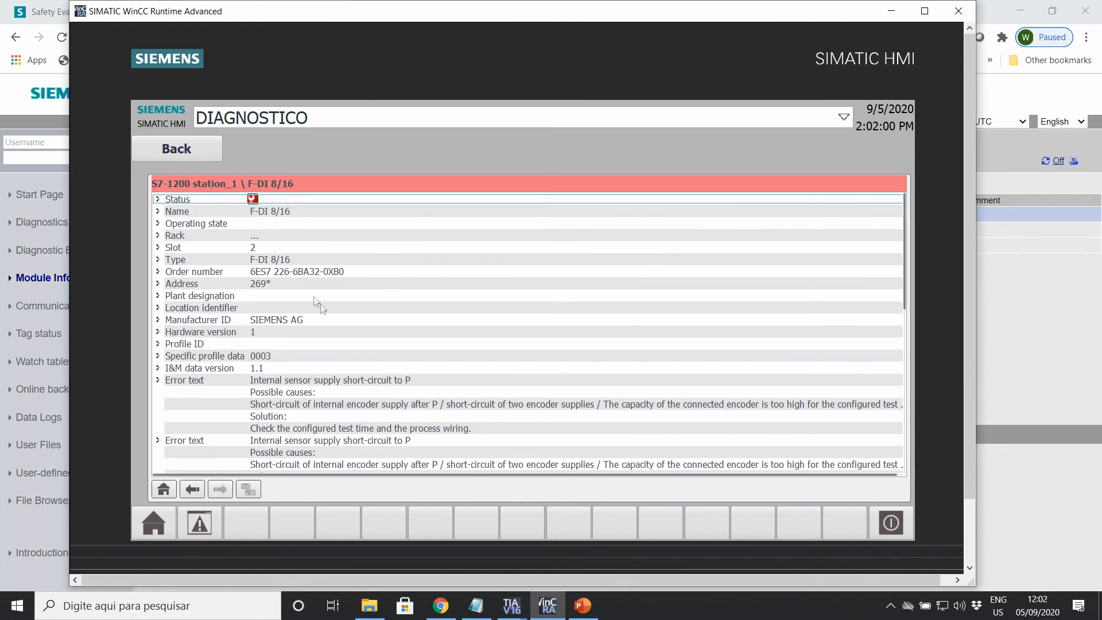
pyautogui.scroll(-8, 341, 395)
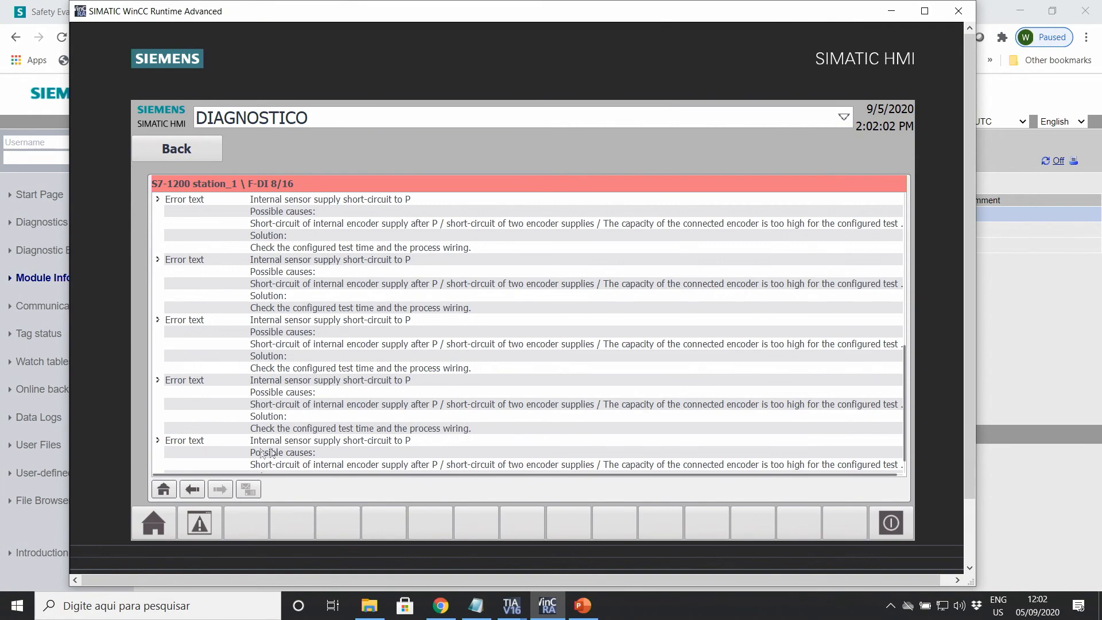
# Step: Recheck station_1's modules, now all healthy, and return to the PRINCIPAL screen
pyautogui.click(165, 495)
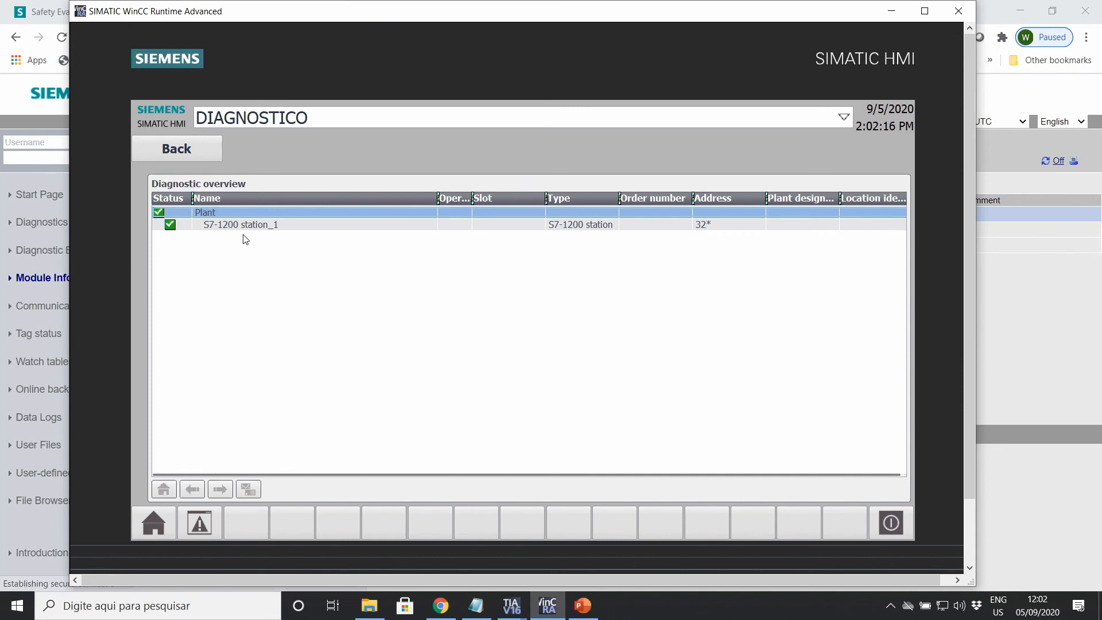
pyautogui.doubleClick(226, 225)
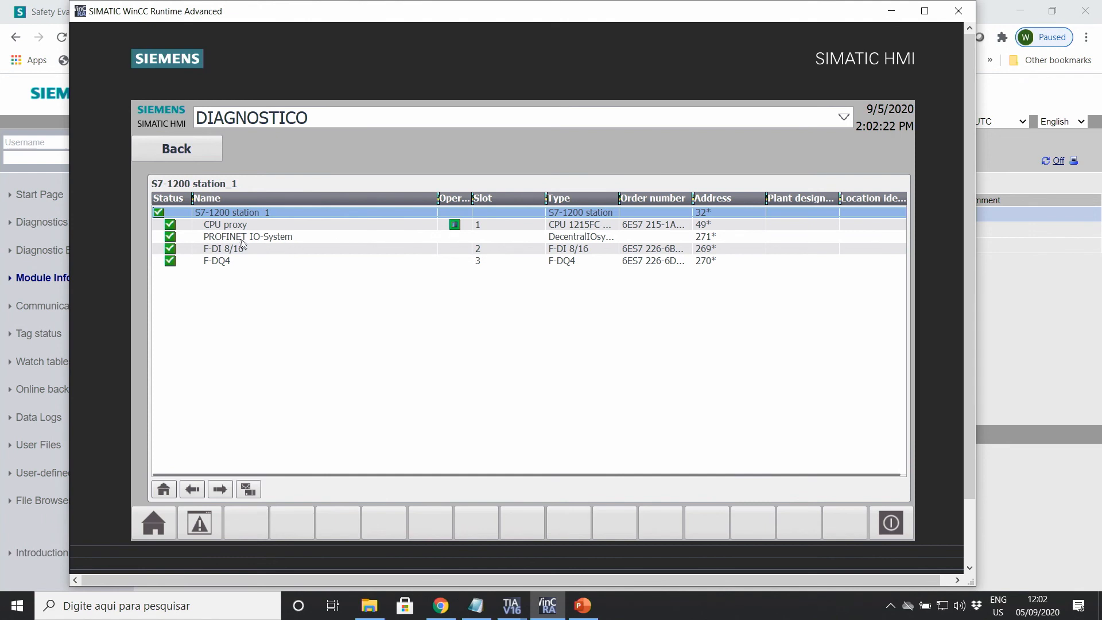
pyautogui.click(178, 151)
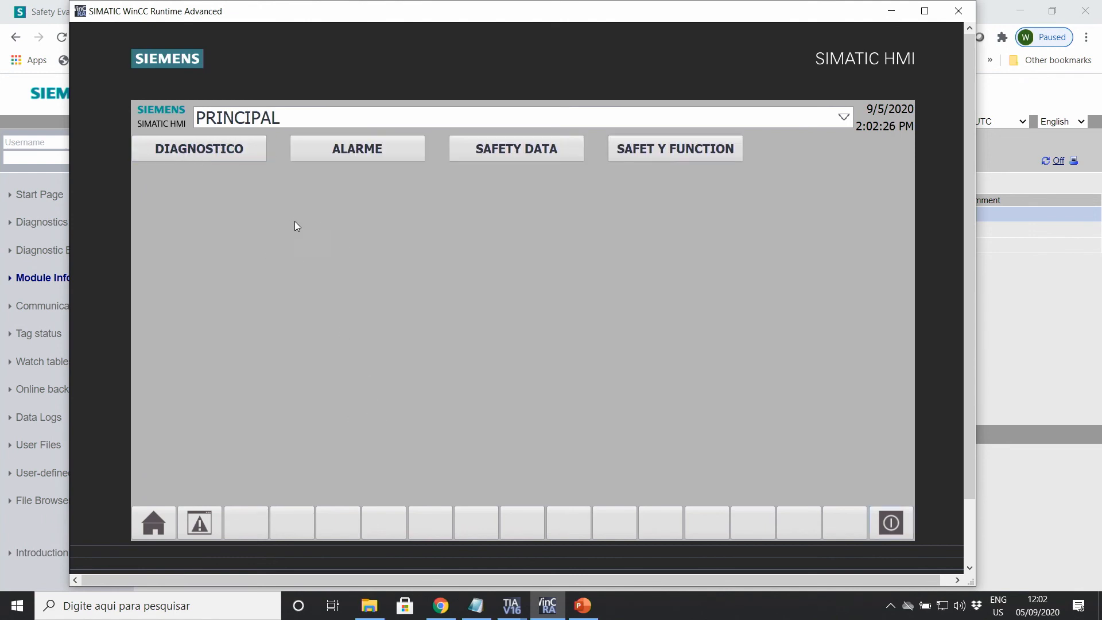
pyautogui.click(353, 147)
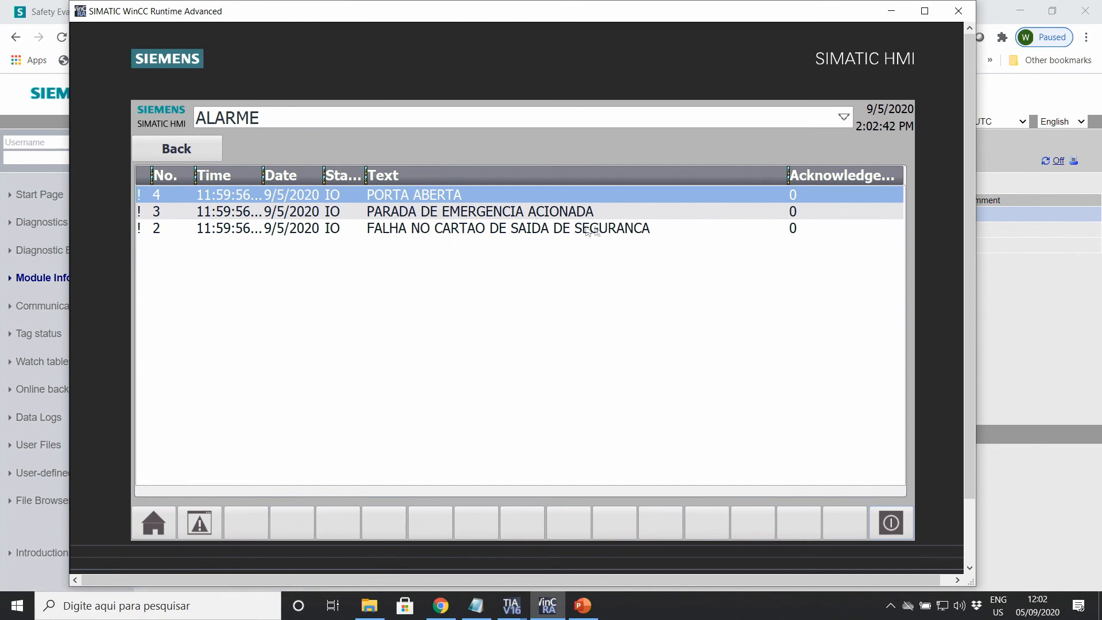
pyautogui.click(203, 151)
pyautogui.click(523, 148)
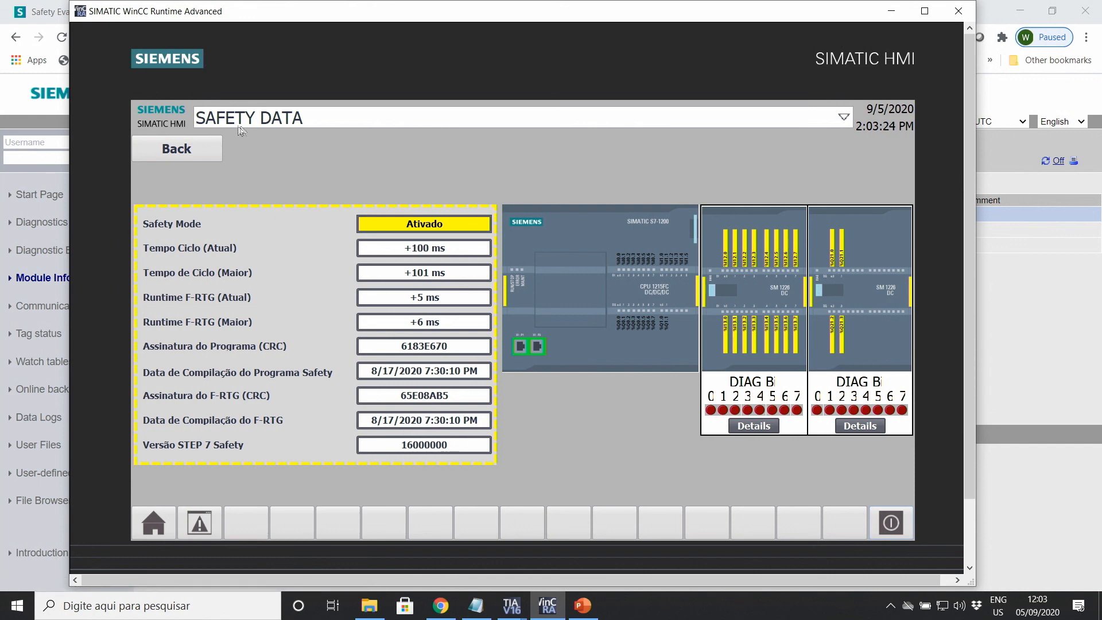
pyautogui.click(197, 152)
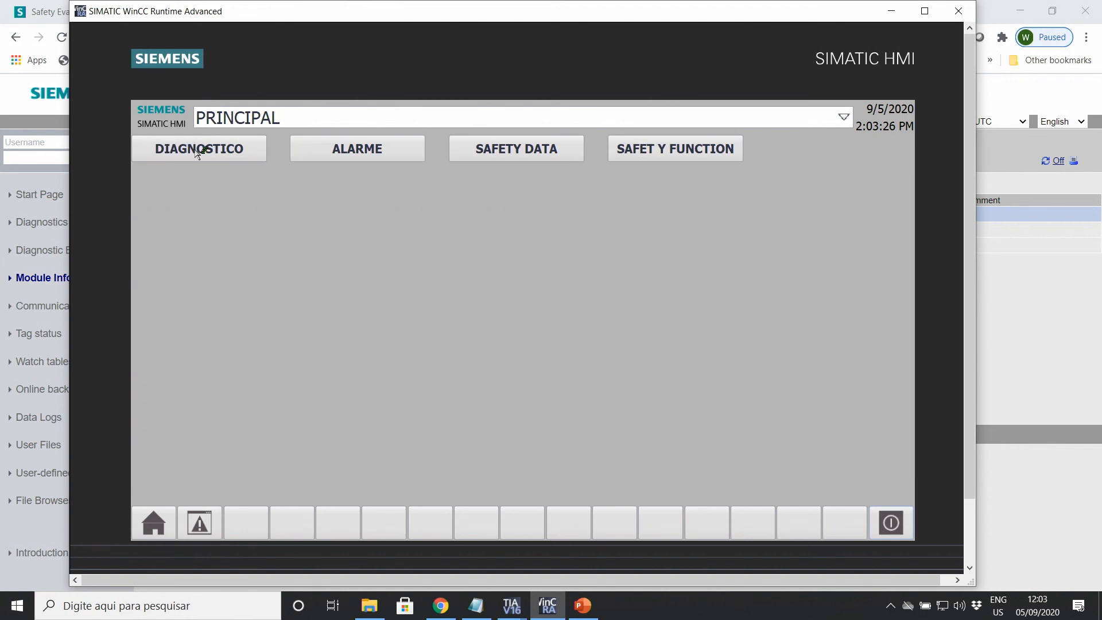
# Step: View the SAFETY FUNCTION diagnostics screen, then show PowerPoint's closing 'Obrigado' slide 7
pyautogui.click(686, 159)
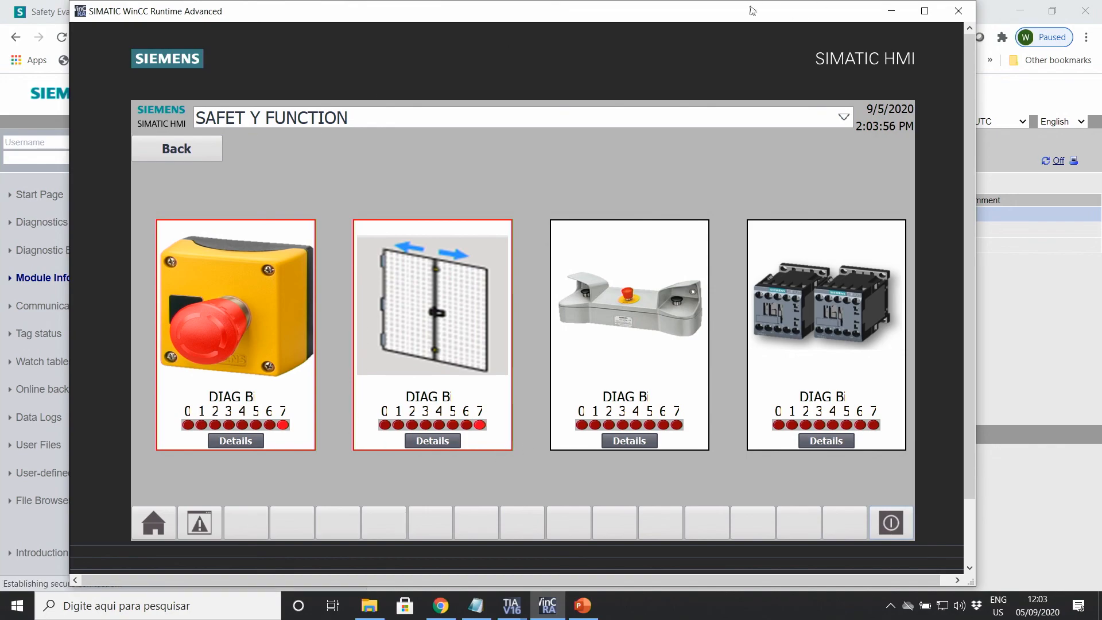
pyautogui.moveTo(753, 11); pyautogui.dragTo(810, 25)
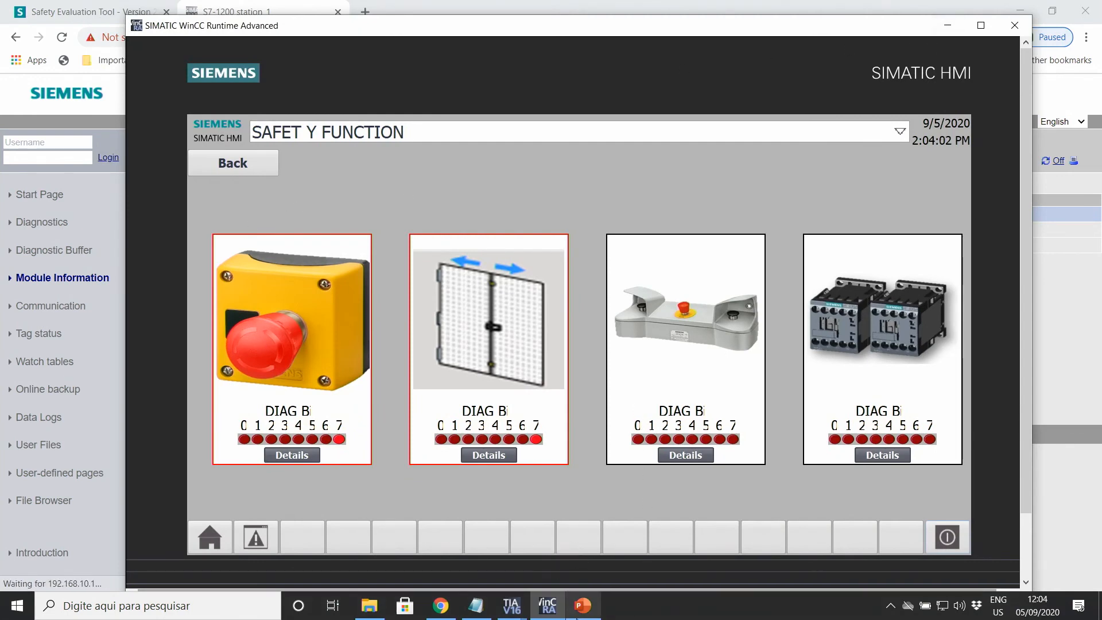
pyautogui.click(578, 613)
pyautogui.click(578, 607)
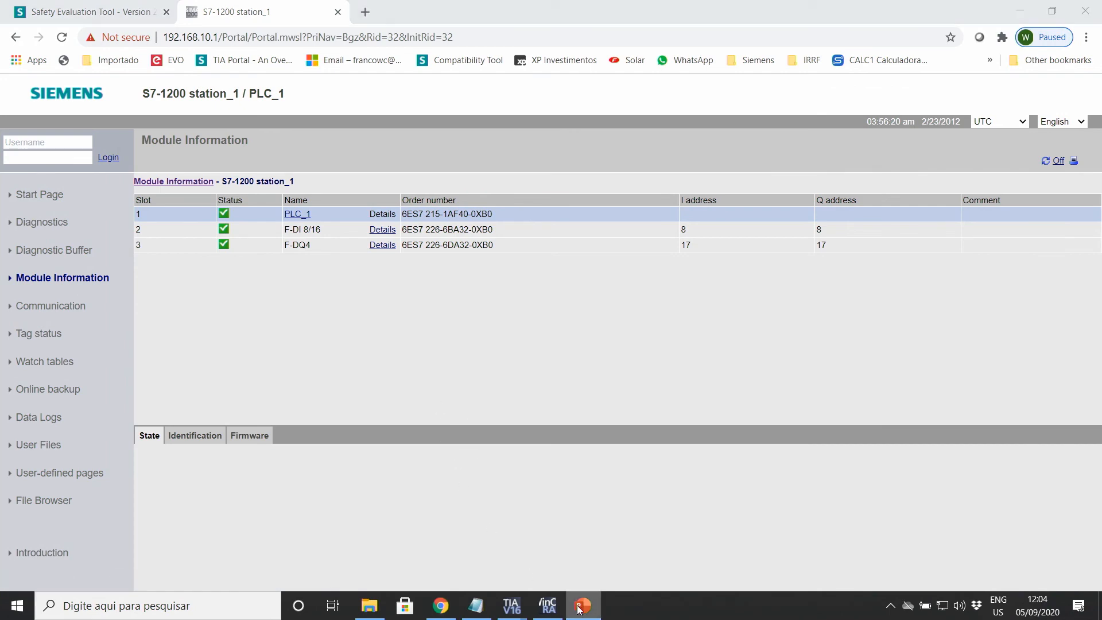
pyautogui.click(89, 436)
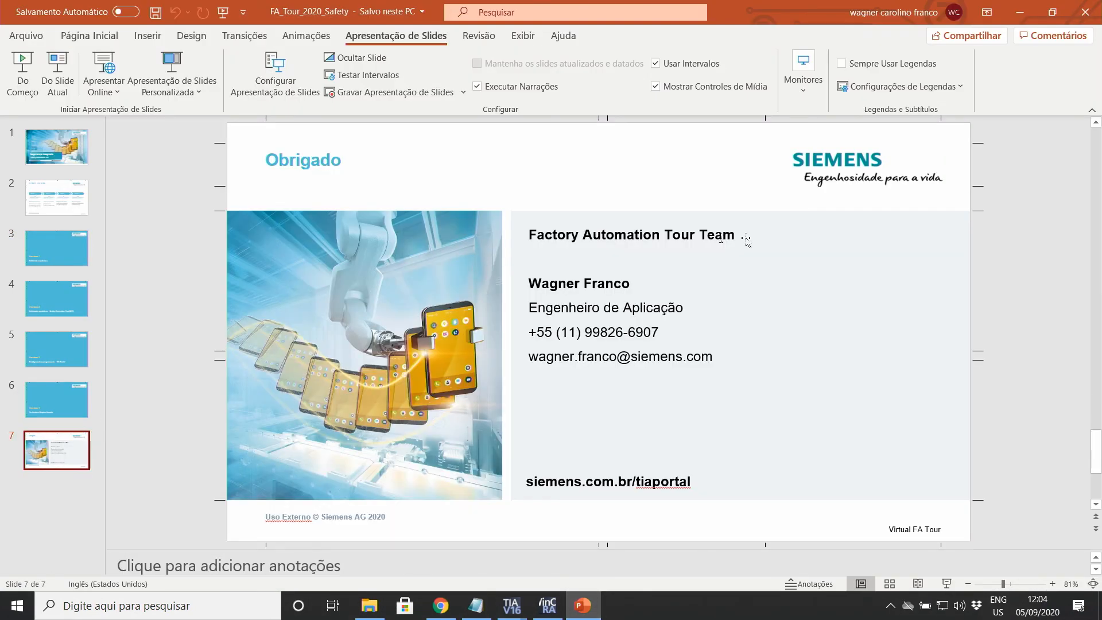